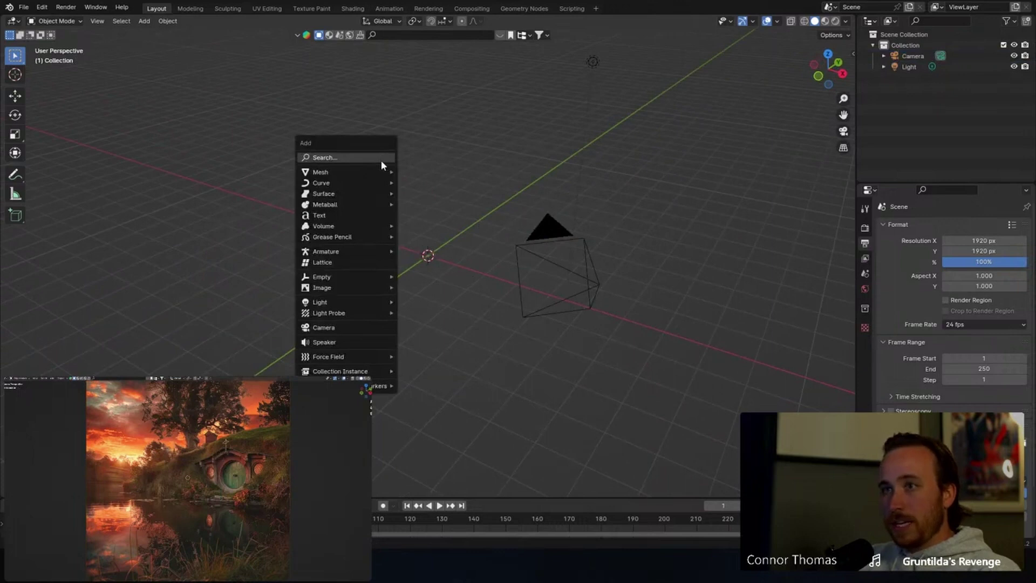
# Add a plane at the origin and scale it up evenly until it covers the lower part of the camera frame.
pyautogui.click(410, 173)
pyautogui.press('KP_Decimal')
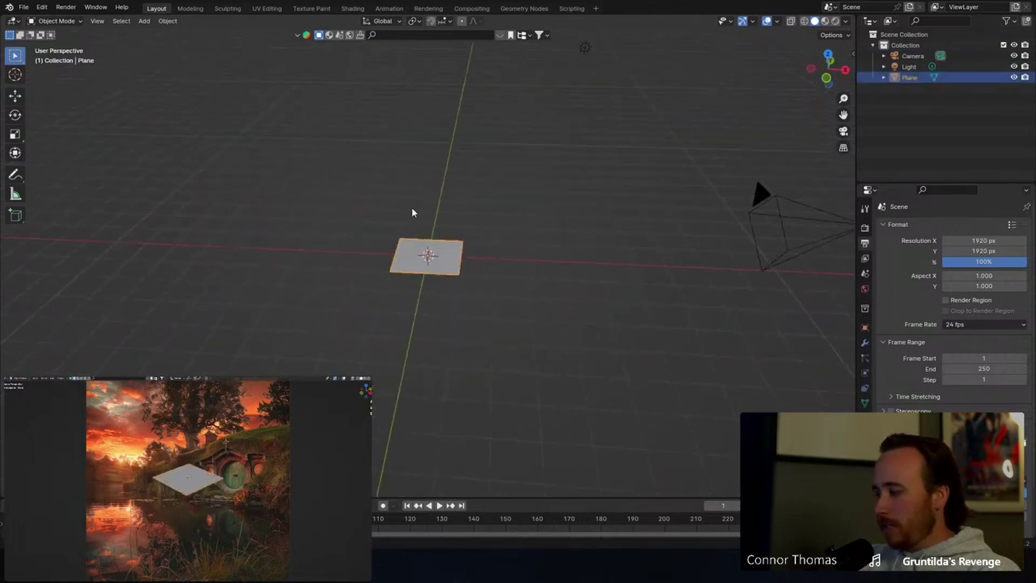
pyautogui.press('KP_1')
pyautogui.press('KP_0')
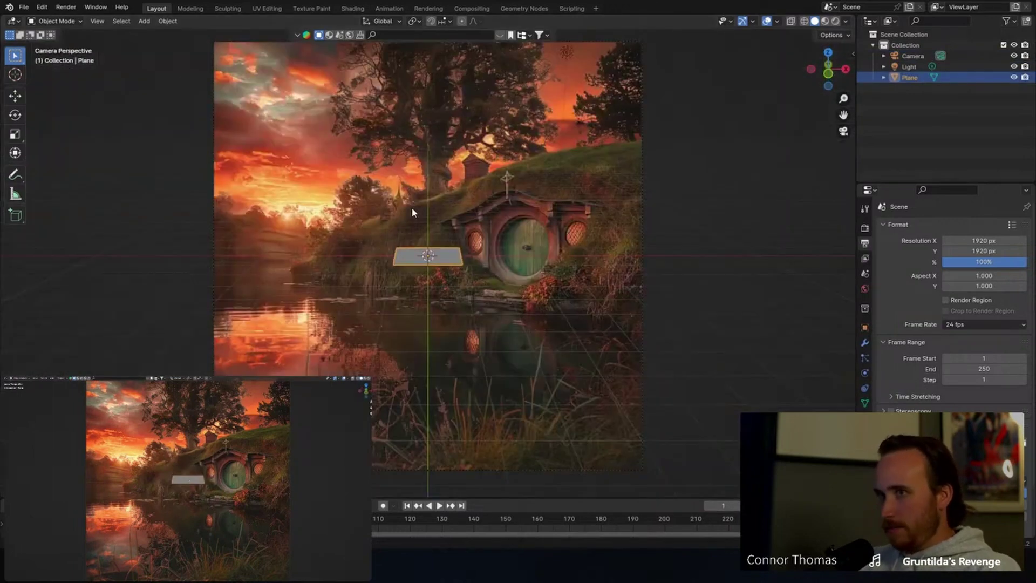
pyautogui.press('s')
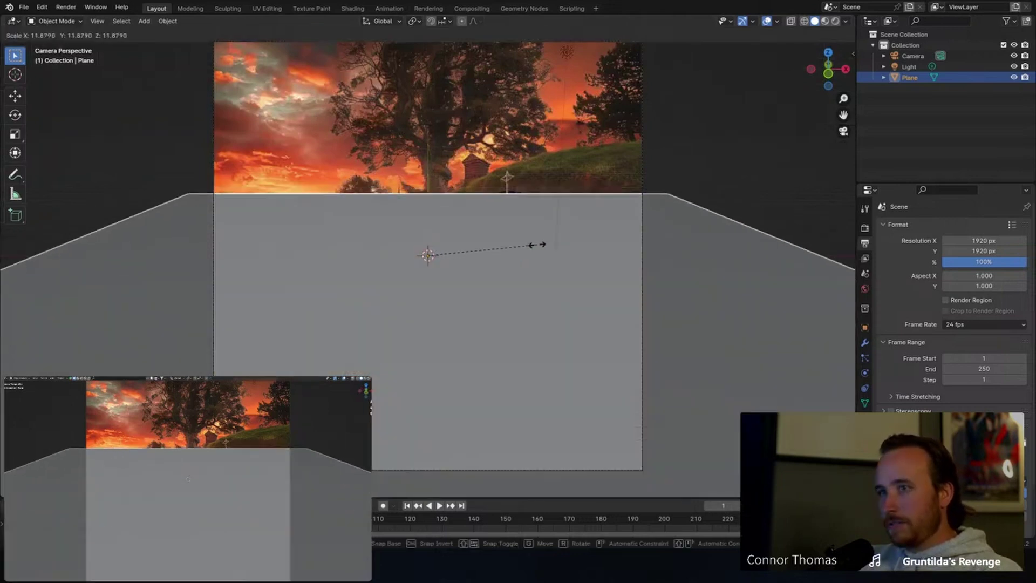
pyautogui.click(524, 232)
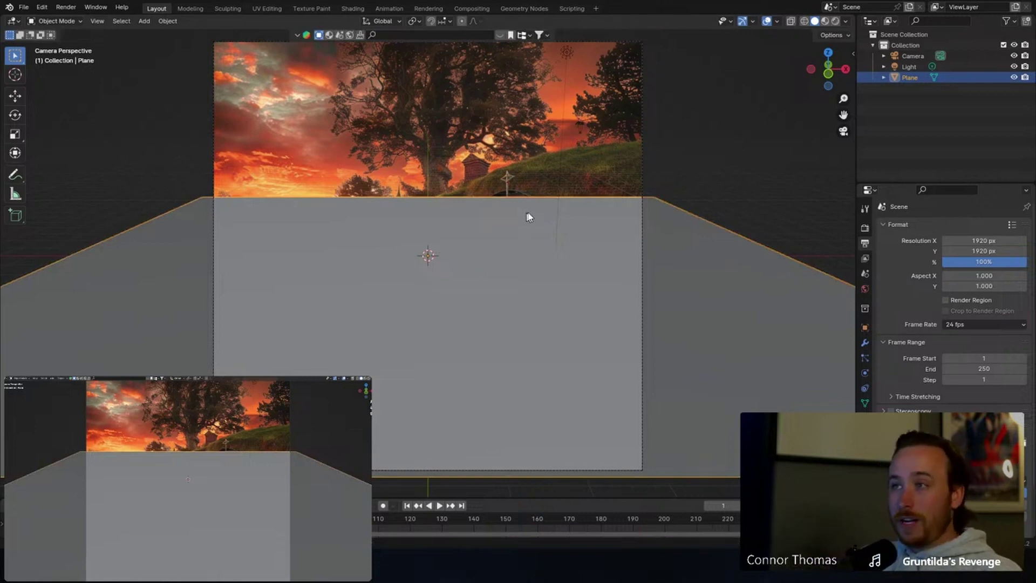
pyautogui.click(631, 54)
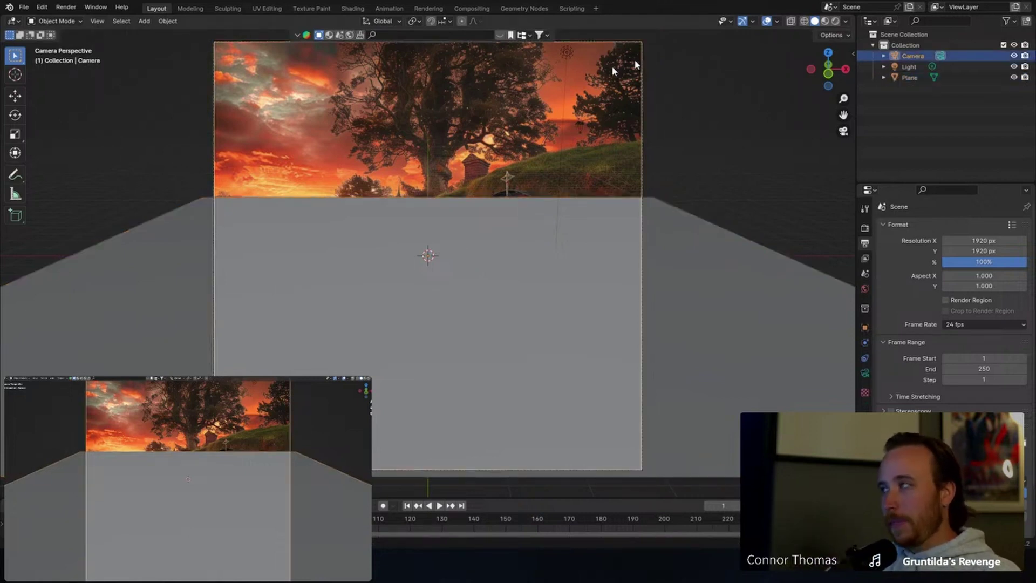
# Add a Landscape mesh on the plane and scale it up evenly by about 16.7.
pyautogui.hotkey('shift', 'a')
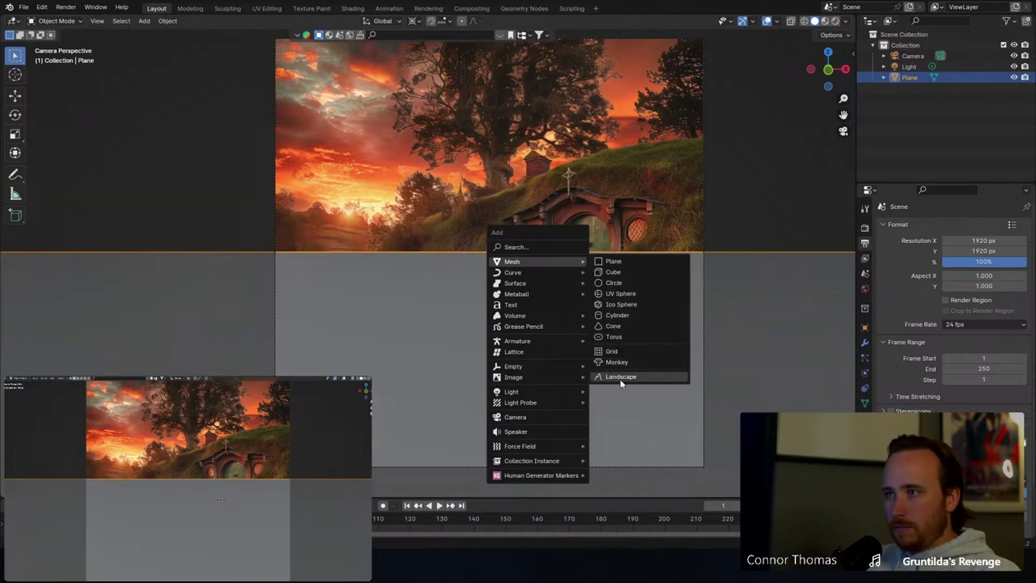
pyautogui.click(618, 377)
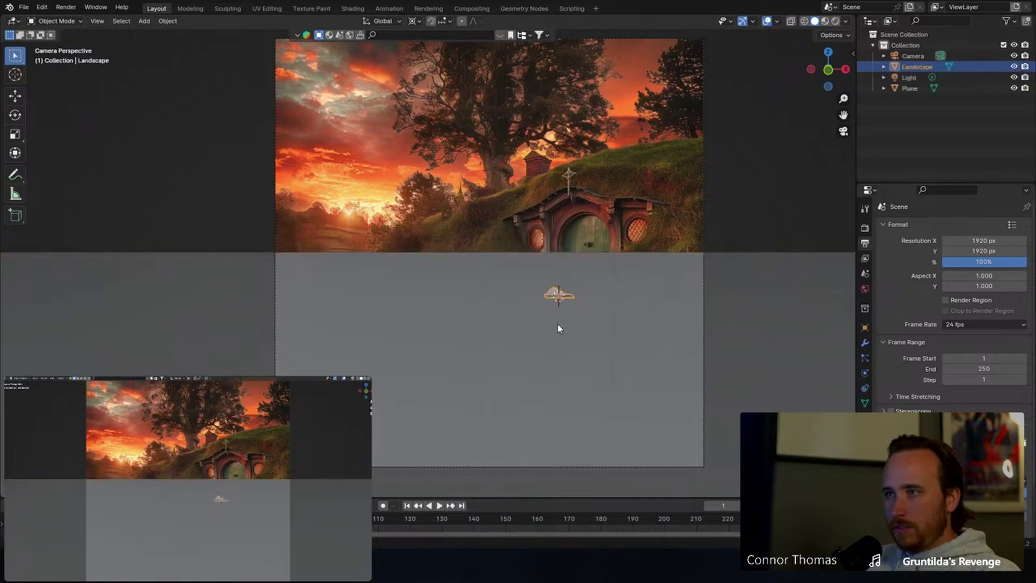
pyautogui.press('s')
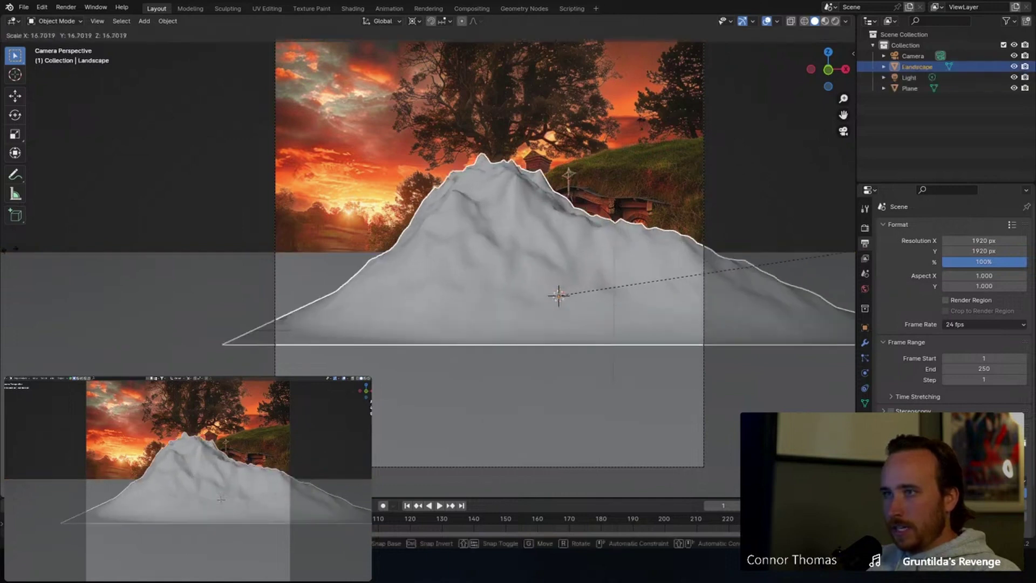
pyautogui.click(1, 235)
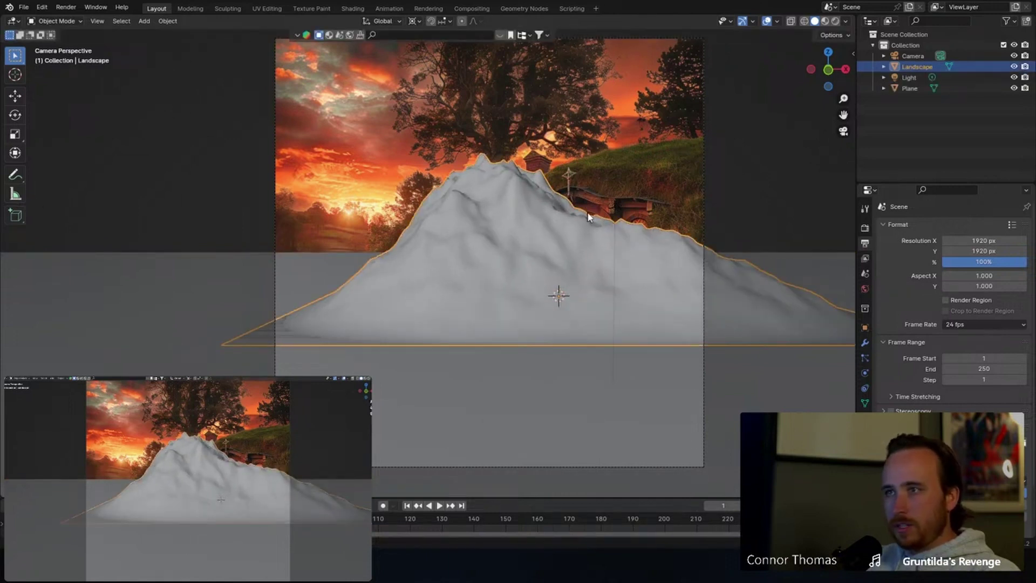
# Rotate the landscape about the Z axis until its long slope descends toward the sunset, and enlarge it by about 1.14.
pyautogui.press('r')
pyautogui.press('z')
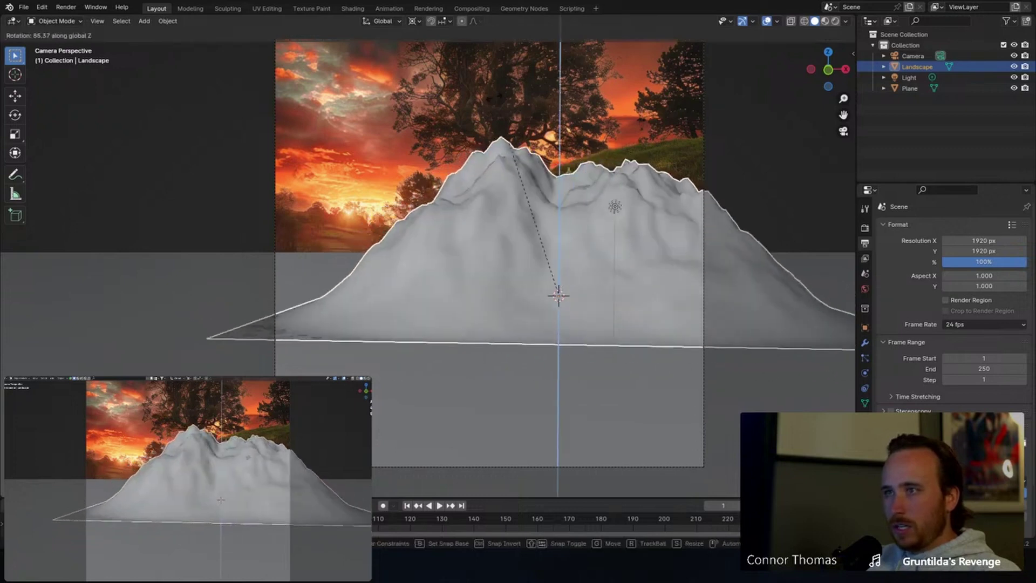
pyautogui.click(455, 304)
pyautogui.press('s')
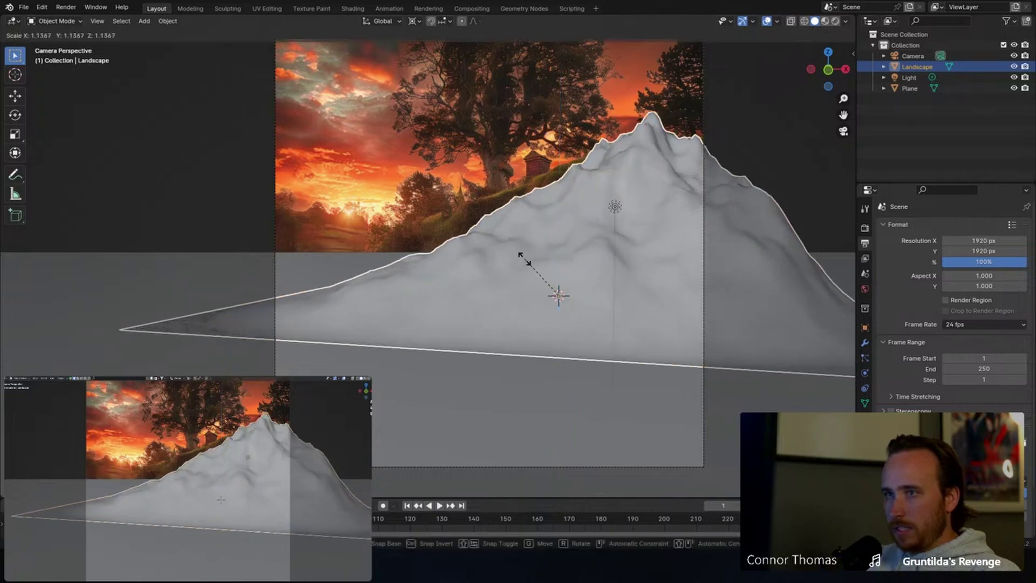
pyautogui.click(525, 254)
# Move the landscape across the plane so that its slope lines up with the hill in the camera's reference image.
pyautogui.press('g')
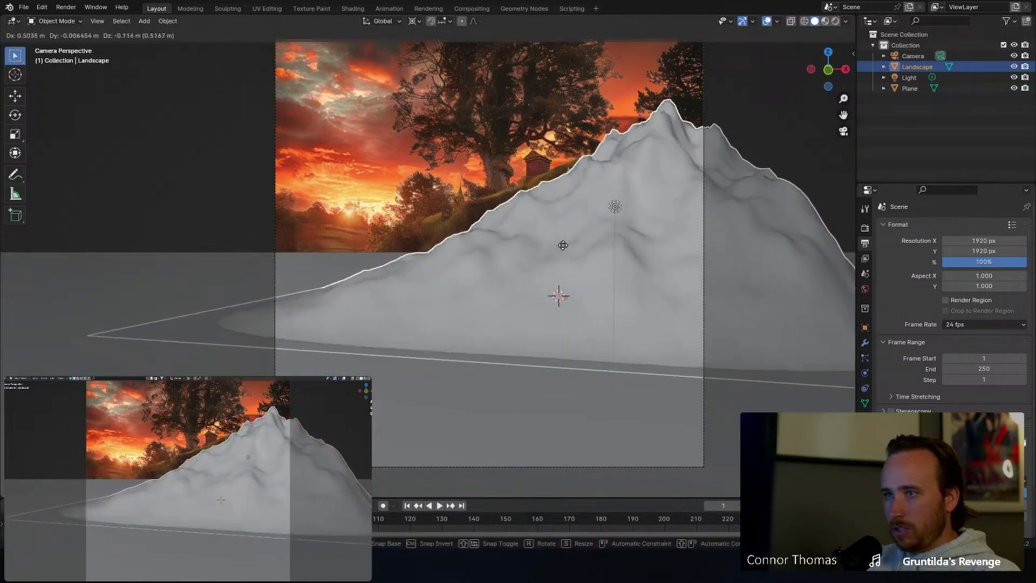
pyautogui.click(506, 245)
pyautogui.moveTo(507, 245); pyautogui.dragTo(523, 266, button='middle')
pyautogui.moveTo(327, 208); pyautogui.dragTo(485, 233, button='middle')
pyautogui.press('KP_7')
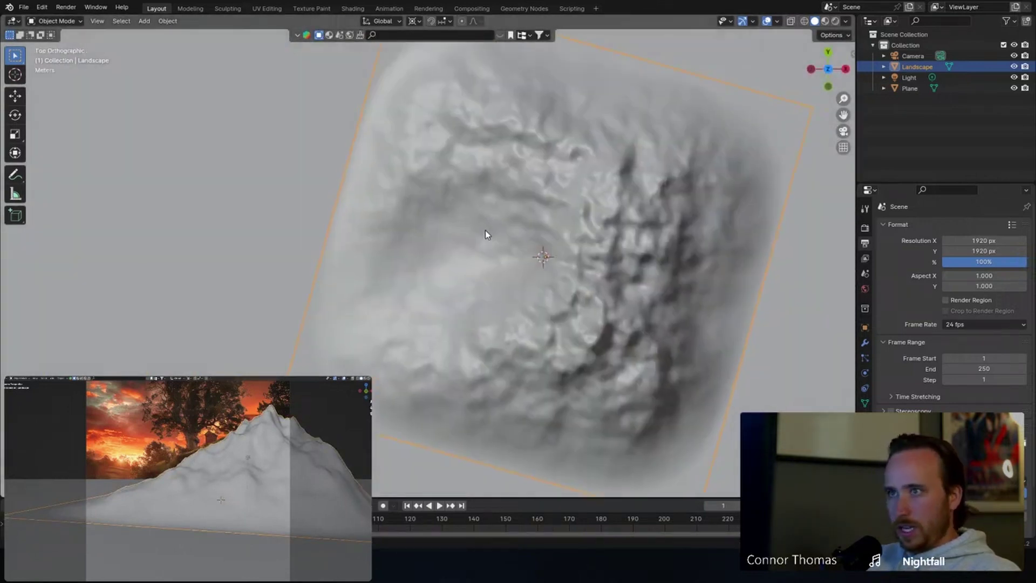
pyautogui.press('g')
pyautogui.click(541, 231)
pyautogui.moveTo(570, 283); pyautogui.dragTo(487, 145, button='middle')
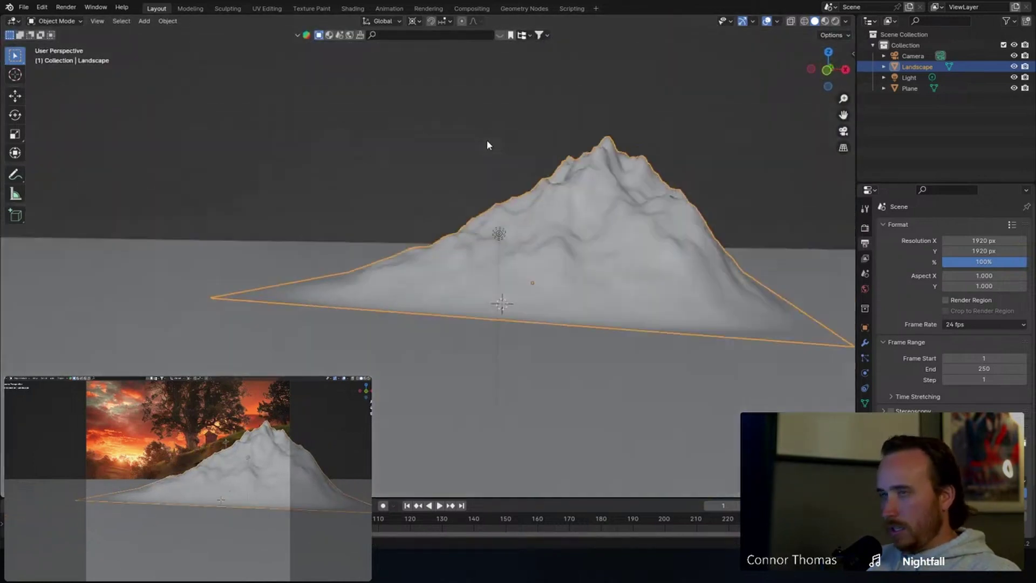
pyautogui.press('KP_0')
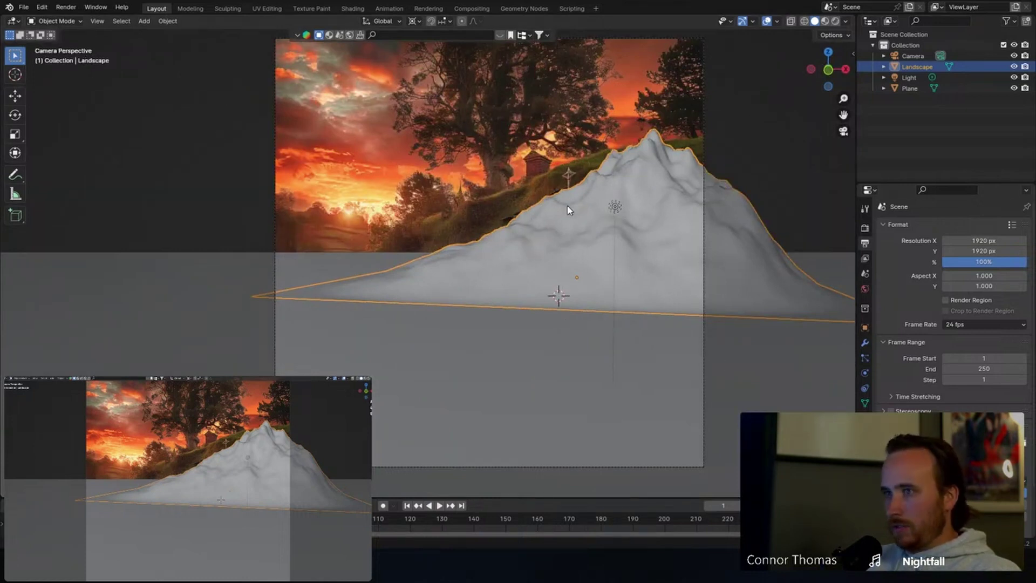
pyautogui.keyDown('shift'); pyautogui.moveTo(565, 200); pyautogui.dragTo(562, 203, button='middle'); pyautogui.keyUp('shift')
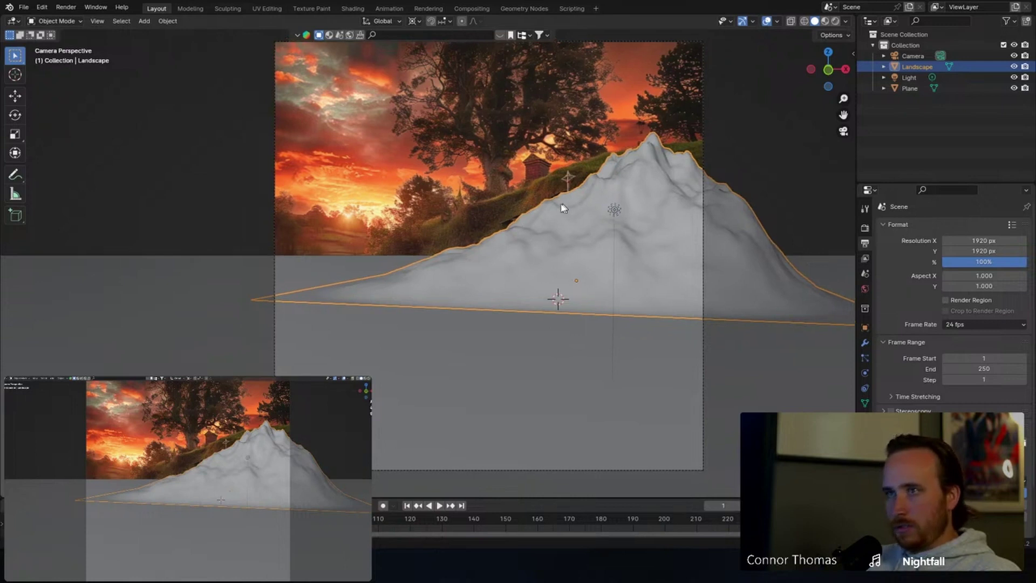
# Enter Sculpt Mode on the landscape and reshape its ridge and peaks with the Elastic Deform brush at radius 91 px.
pyautogui.click(56, 22)
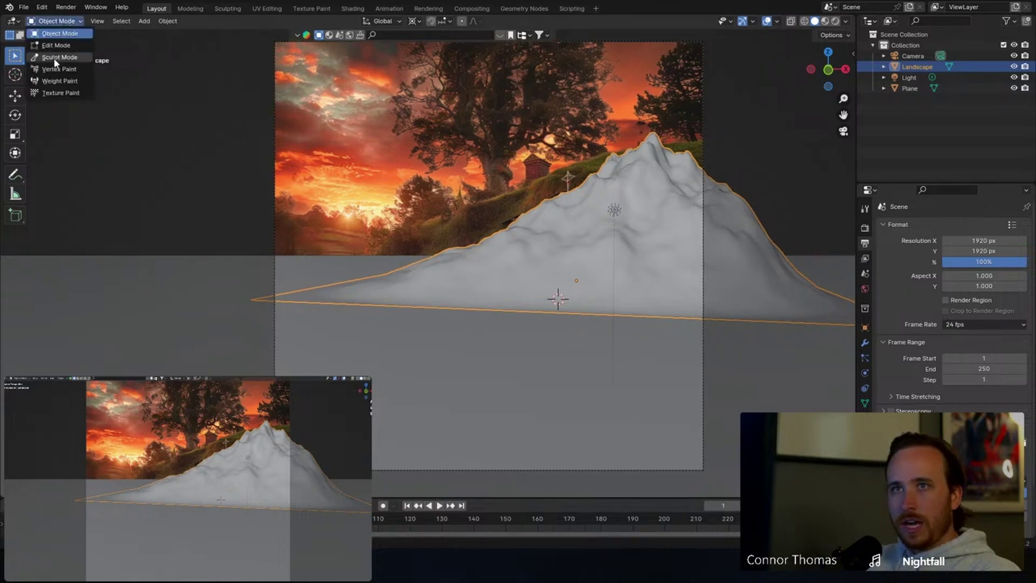
pyautogui.click(58, 59)
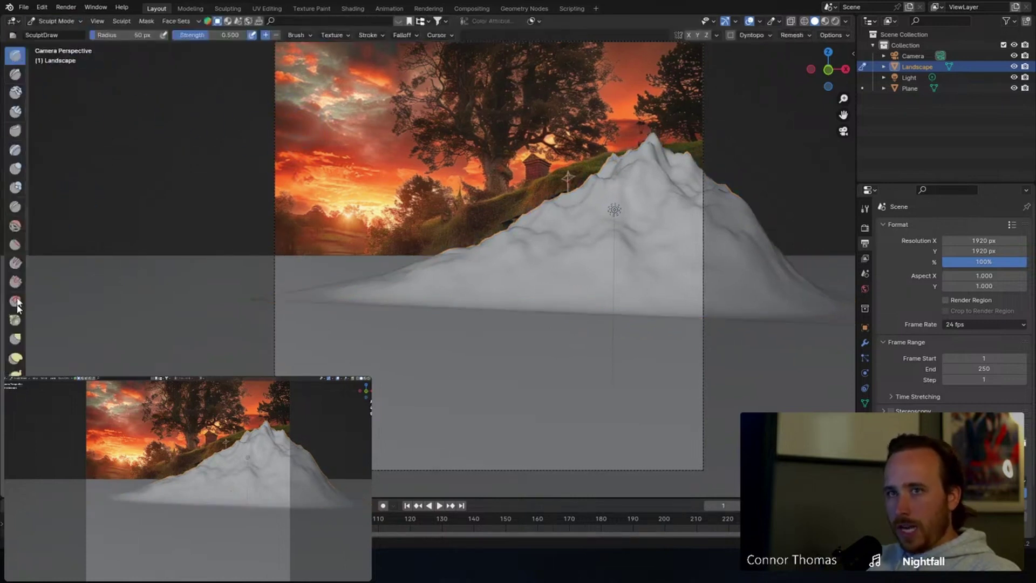
pyautogui.click(15, 357)
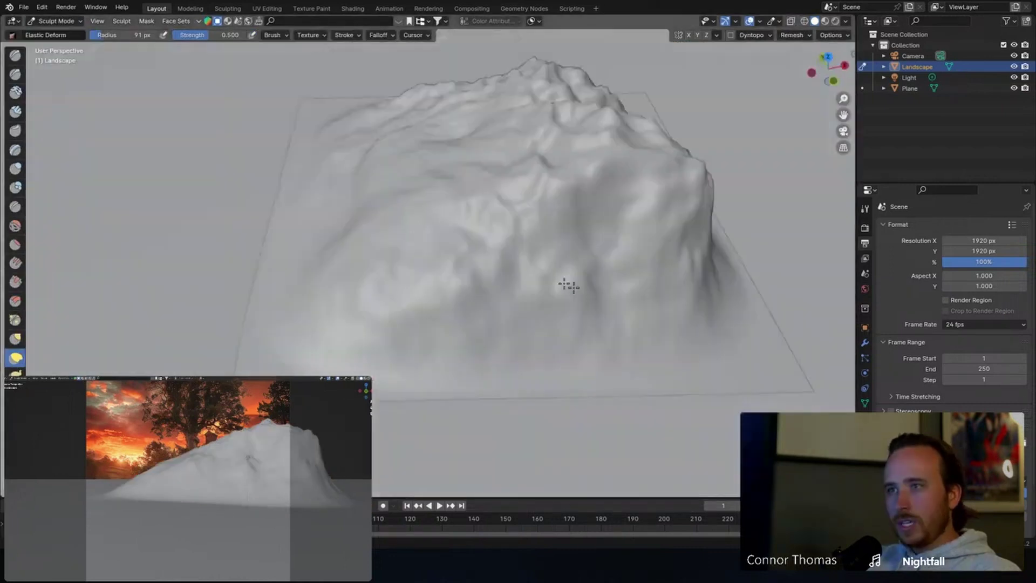
pyautogui.moveTo(567, 287)
pyautogui.mouseDown(button='middle')
pyautogui.moveTo(458, 248)
pyautogui.moveTo(475, 318)
pyautogui.moveTo(494, 229)
pyautogui.mouseUp(button='middle')
pyautogui.moveTo(493, 229)
pyautogui.mouseDown()
pyautogui.moveTo(495, 203)
pyautogui.moveTo(541, 156)
pyautogui.mouseUp()
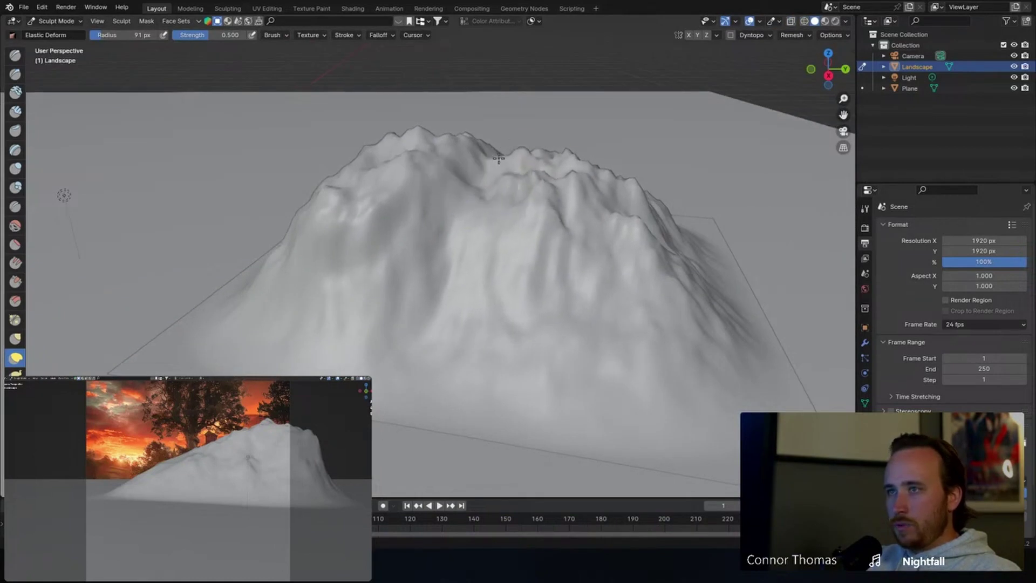
pyautogui.moveTo(435, 166); pyautogui.dragTo(475, 178)
pyautogui.moveTo(475, 178)
pyautogui.mouseDown(button='middle')
pyautogui.moveTo(528, 211)
pyautogui.moveTo(606, 172)
pyautogui.mouseUp(button='middle')
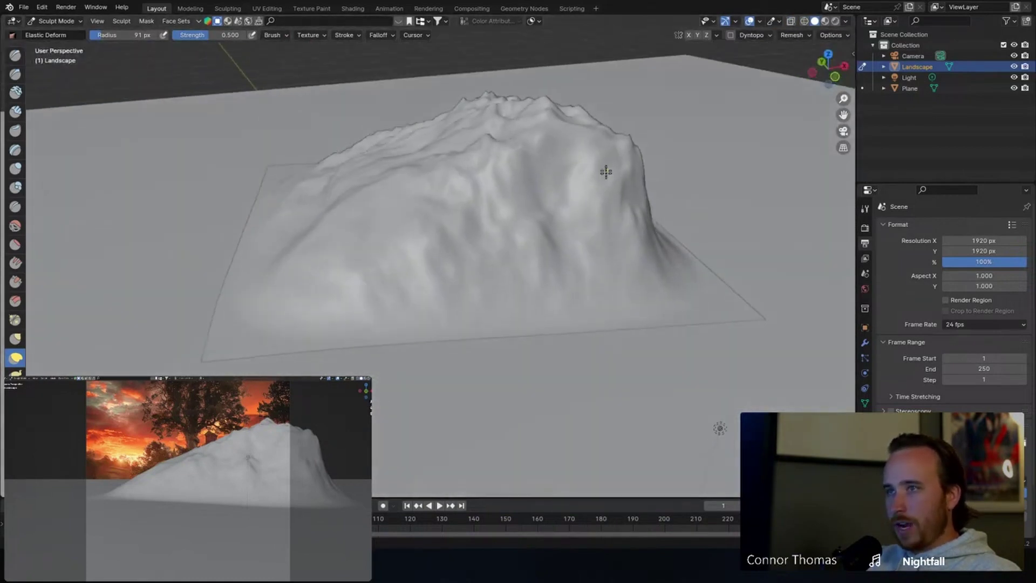
pyautogui.moveTo(482, 122)
pyautogui.mouseDown(button='middle')
pyautogui.moveTo(546, 111)
pyautogui.moveTo(511, 139)
pyautogui.moveTo(462, 127)
pyautogui.mouseUp(button='middle')
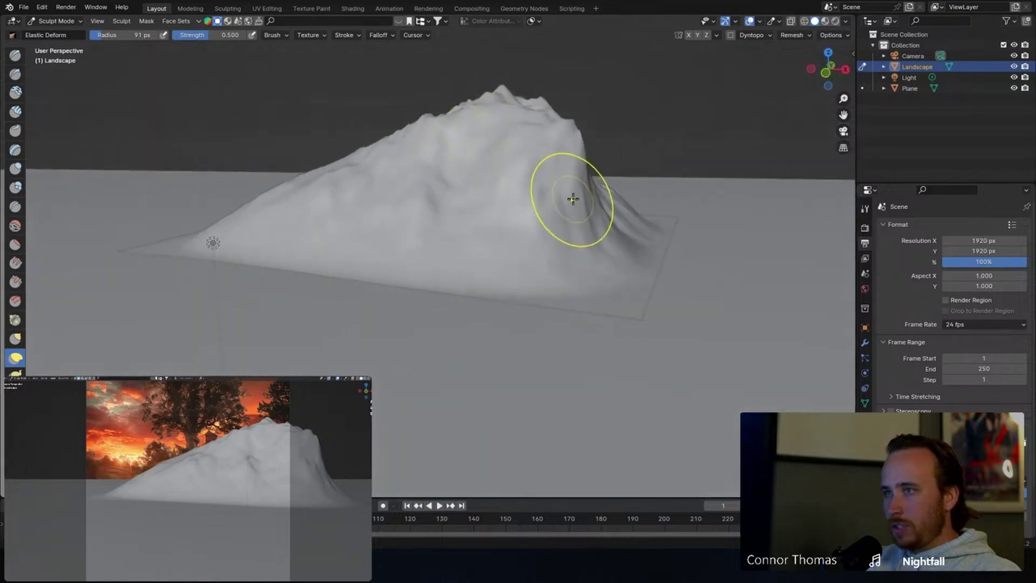
pyautogui.moveTo(571, 197)
pyautogui.mouseDown(button='middle')
pyautogui.moveTo(446, 234)
pyautogui.moveTo(432, 269)
pyautogui.mouseUp(button='middle')
pyautogui.press('KP_0')
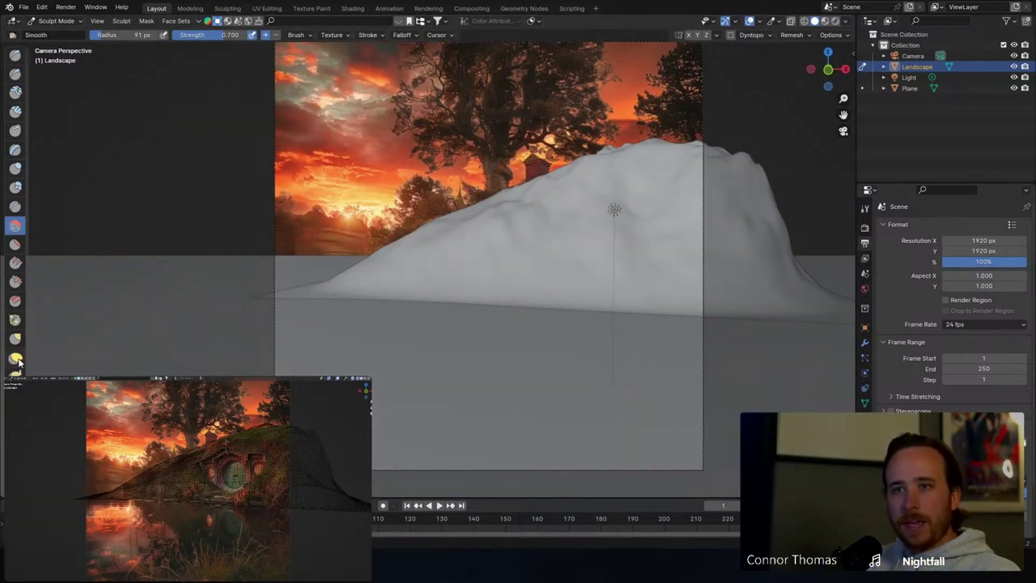
# Pull the hill's front base edge and low end inward with Elastic Deform to match the reference shoreline.
pyautogui.click(16, 359)
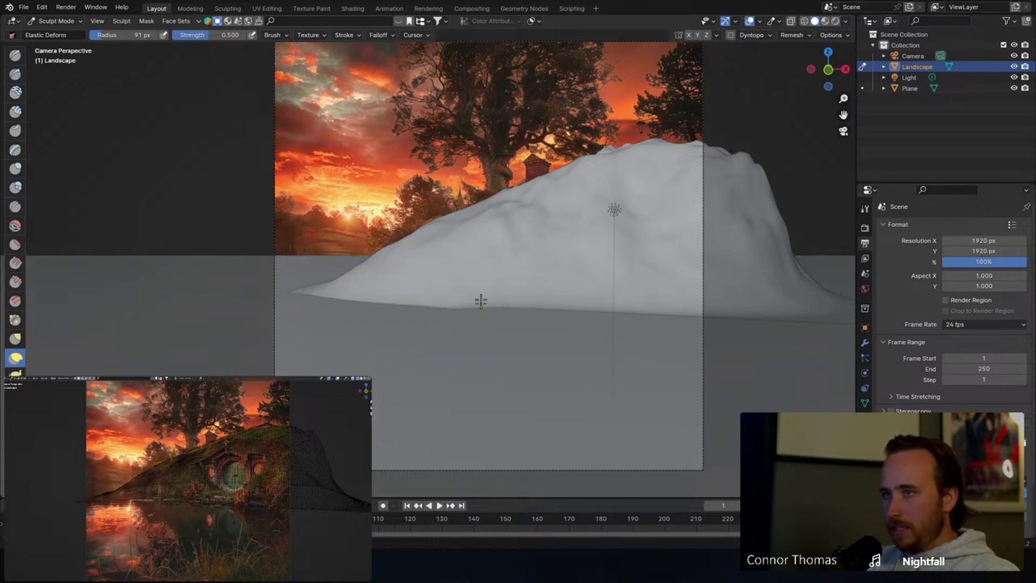
pyautogui.moveTo(532, 219)
pyautogui.mouseDown(button='middle')
pyautogui.moveTo(682, 219)
pyautogui.moveTo(633, 260)
pyautogui.mouseUp(button='middle')
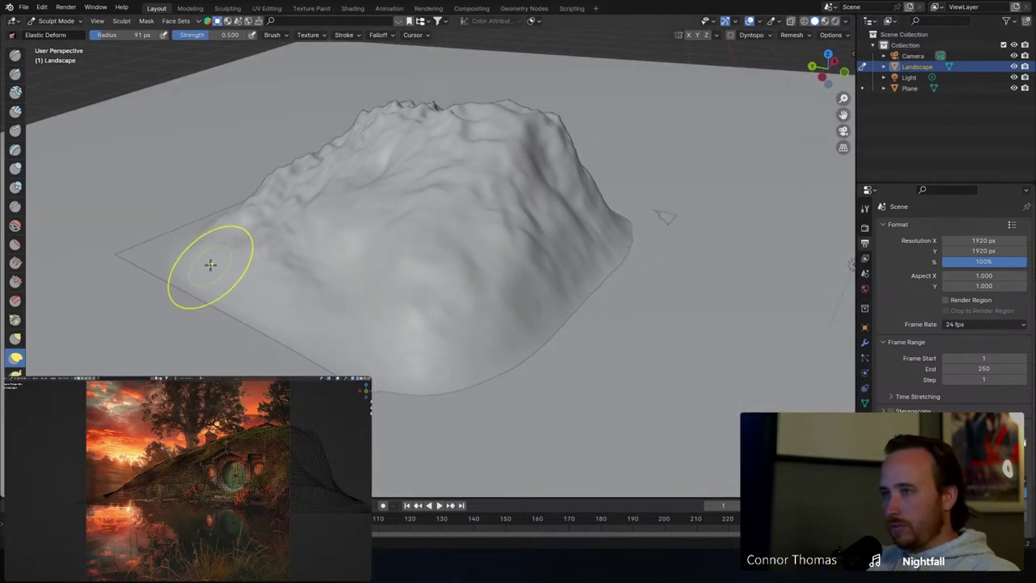
pyautogui.moveTo(621, 165); pyautogui.dragTo(548, 215, button='middle')
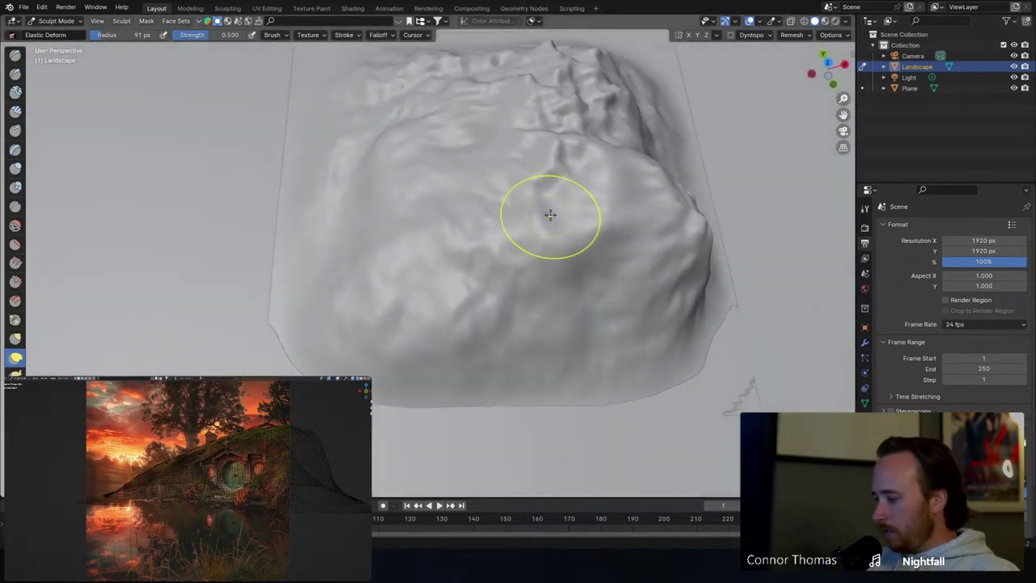
pyautogui.press('KP_0')
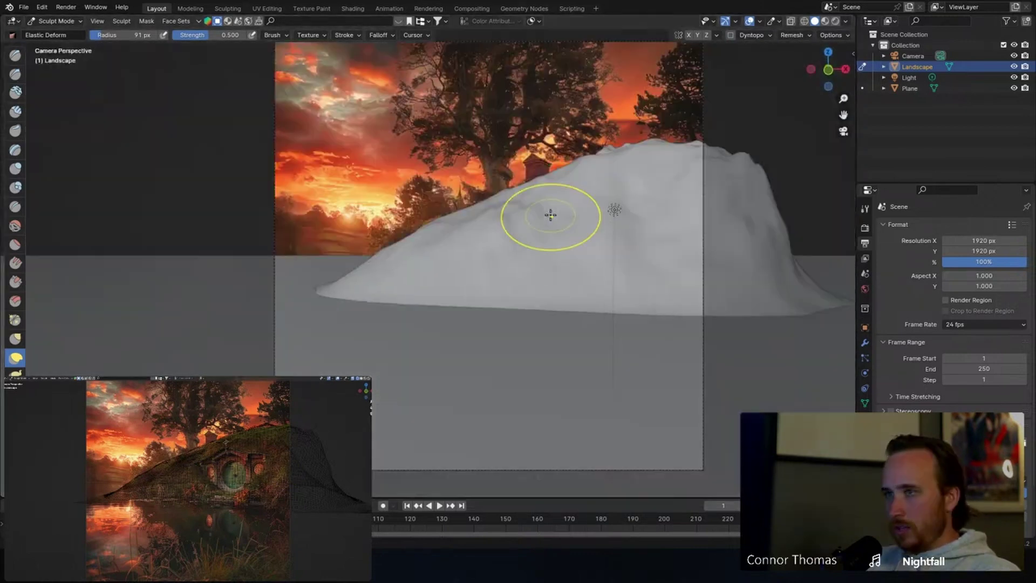
# Carve a round recess at the reference door using subtractive Inflate/Deflate at strength 1.000 and radius 161 px, checking its position in wireframe.
pyautogui.click(17, 170)
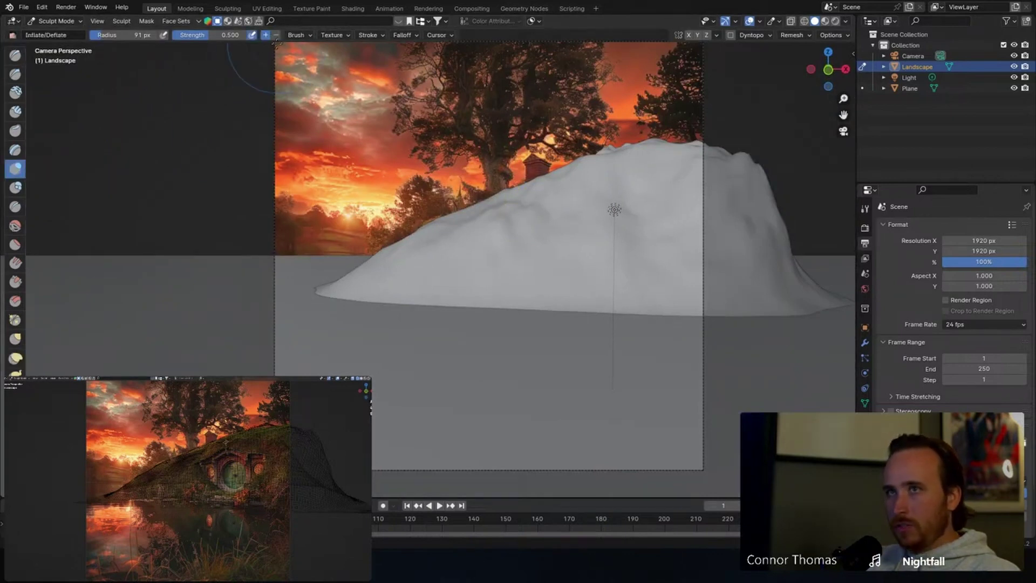
pyautogui.moveTo(555, 230); pyautogui.dragTo(601, 248, button='middle')
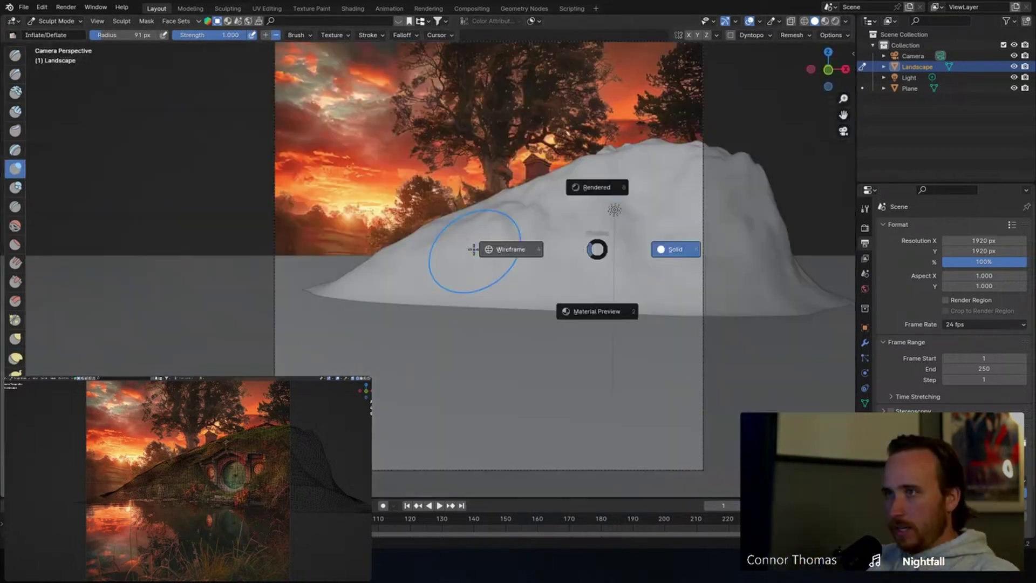
pyautogui.click(509, 247)
pyautogui.keyDown('shift'); pyautogui.moveTo(762, 212); pyautogui.dragTo(544, 254, button='middle'); pyautogui.keyUp('shift')
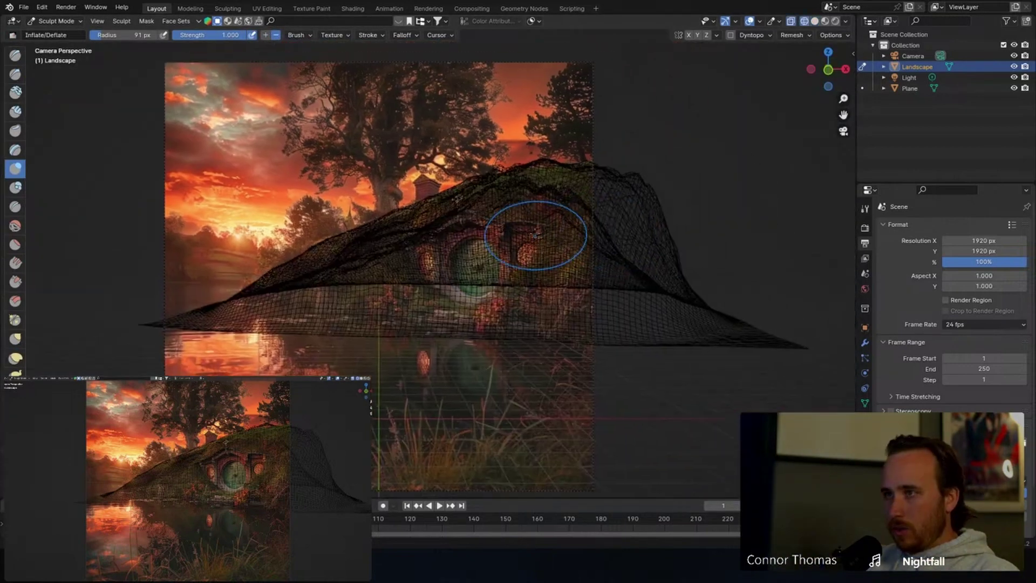
pyautogui.scroll(3, 544, 254)
pyautogui.press('f')
pyautogui.click(525, 274)
pyautogui.moveTo(516, 270); pyautogui.dragTo(507, 260)
pyautogui.hotkey('shift', 'z')
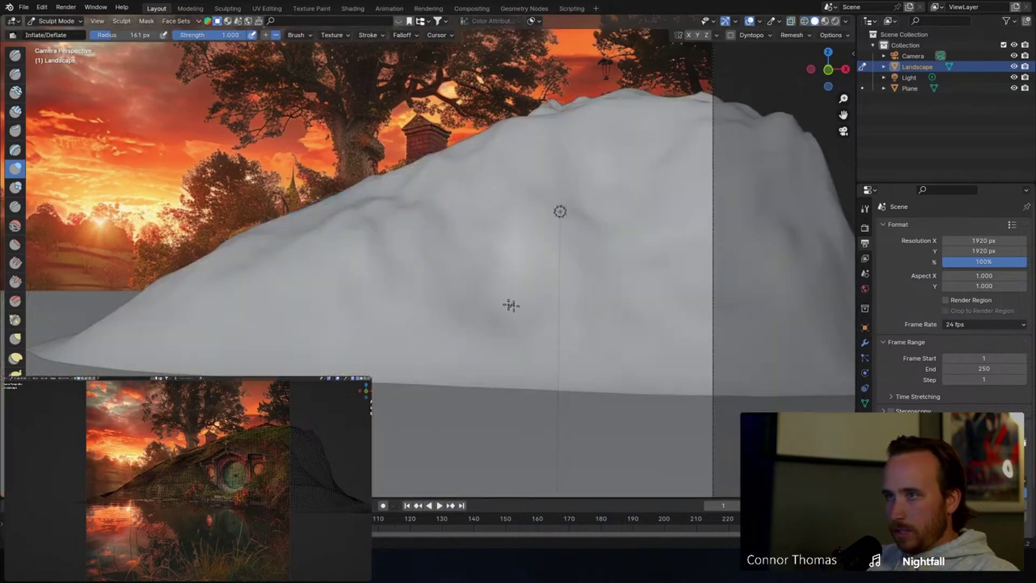
pyautogui.moveTo(531, 292); pyautogui.dragTo(534, 270)
pyautogui.moveTo(620, 264)
pyautogui.mouseDown(button='middle')
pyautogui.moveTo(545, 259)
pyautogui.moveTo(606, 273)
pyautogui.mouseUp(button='middle')
pyautogui.moveTo(695, 250); pyautogui.dragTo(567, 282, button='middle')
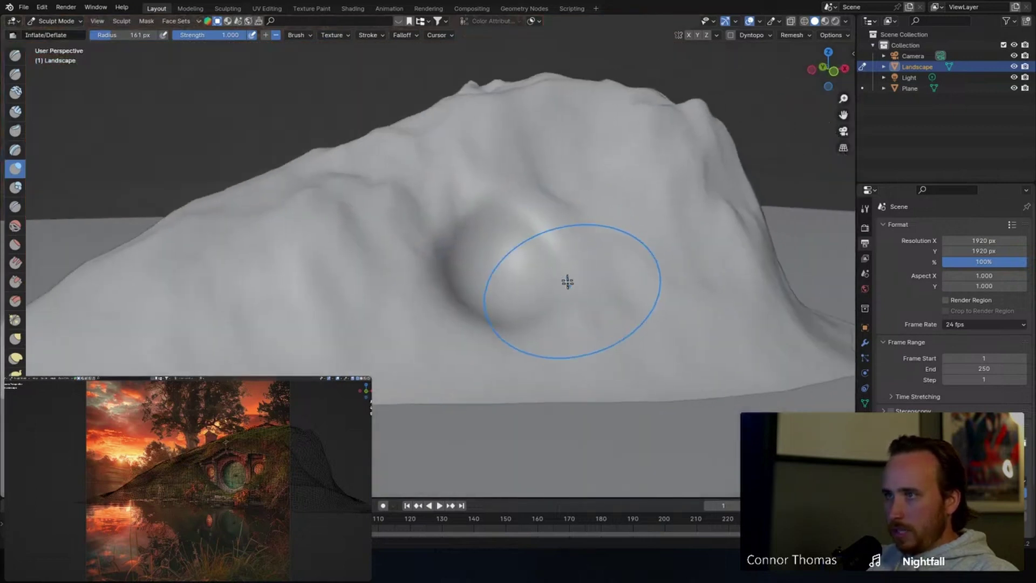
# Deepen the door recess with subtractive Inflate/Deflate at strength 0.626 and radius 205 px, comparing it with the camera view.
pyautogui.moveTo(484, 270)
pyautogui.keyDown('ctrl'); pyautogui.mouseDown()
pyautogui.moveTo(459, 294)
pyautogui.moveTo(472, 317)
pyautogui.mouseUp(); pyautogui.keyUp('ctrl')
pyautogui.moveTo(558, 324); pyautogui.dragTo(455, 301, button='middle')
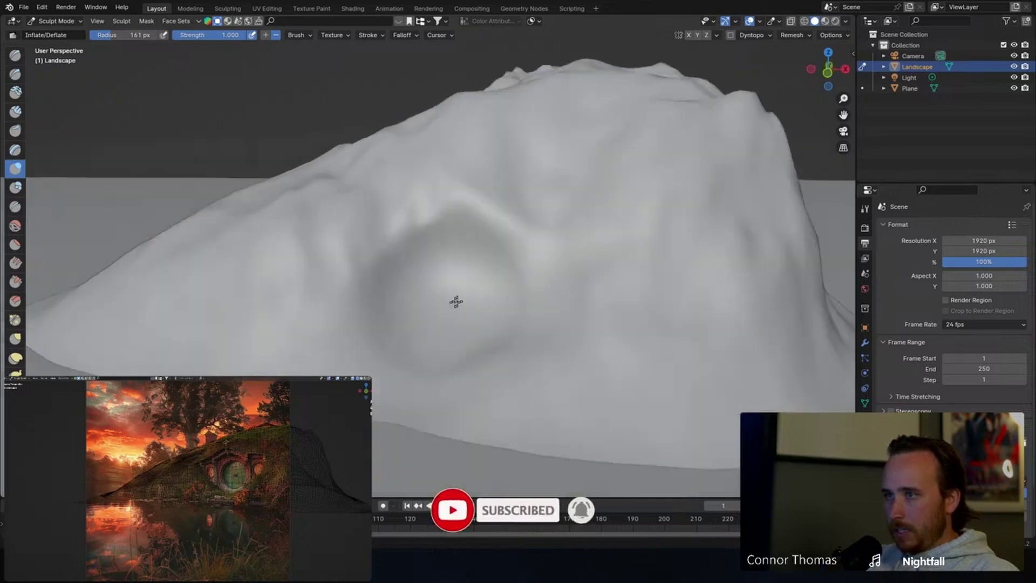
pyautogui.scroll(5, 492, 339)
pyautogui.moveTo(492, 339)
pyautogui.mouseDown(button='middle')
pyautogui.moveTo(486, 266)
pyautogui.moveTo(589, 279)
pyautogui.moveTo(606, 293)
pyautogui.moveTo(592, 254)
pyautogui.moveTo(509, 216)
pyautogui.mouseUp(button='middle')
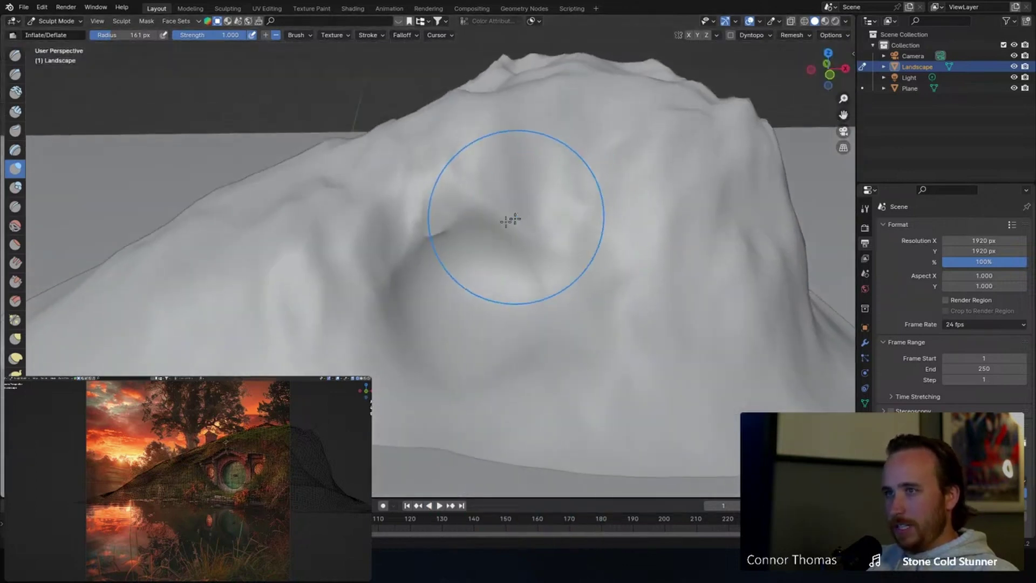
pyautogui.hotkey('ctrl', 'z')
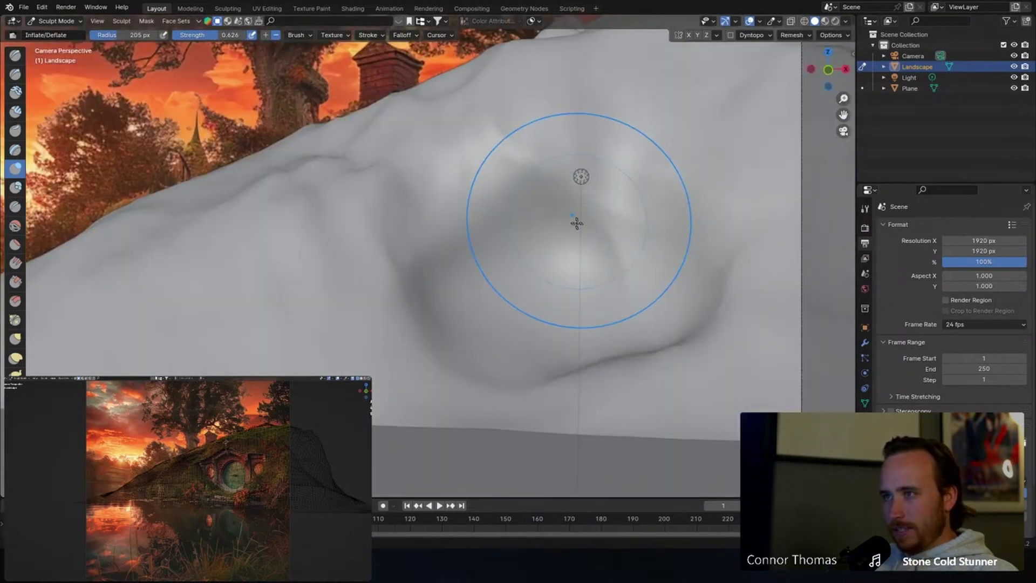
pyautogui.moveTo(577, 223); pyautogui.dragTo(599, 281, button='middle')
pyautogui.press('KP_0')
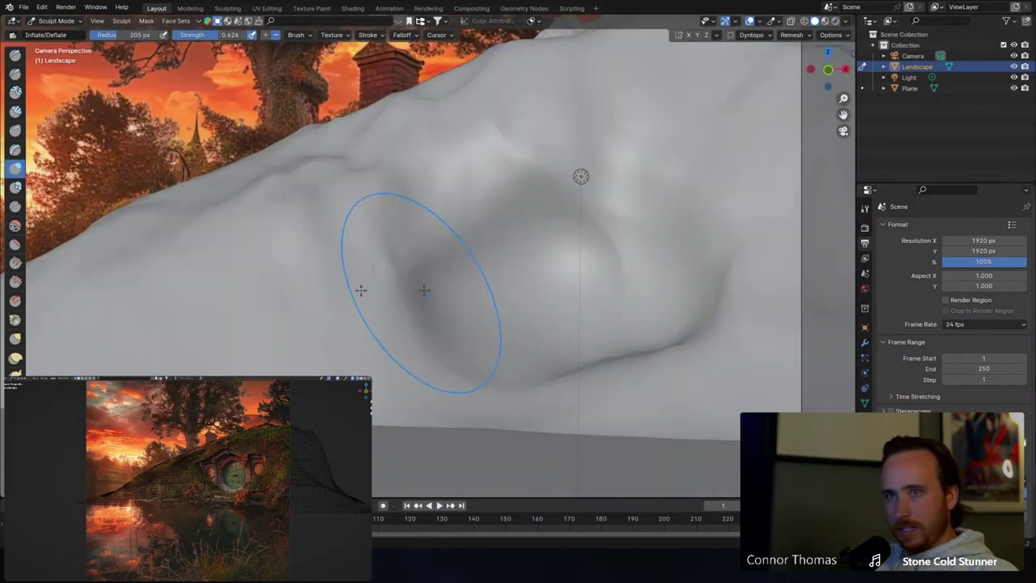
# Reshape both side rims of the door recess with the Elastic Deform brush at radius 205 px and strength 0.500.
pyautogui.click(16, 358)
pyautogui.moveTo(696, 303)
pyautogui.mouseDown()
pyautogui.moveTo(639, 305)
pyautogui.moveTo(681, 306)
pyautogui.mouseUp()
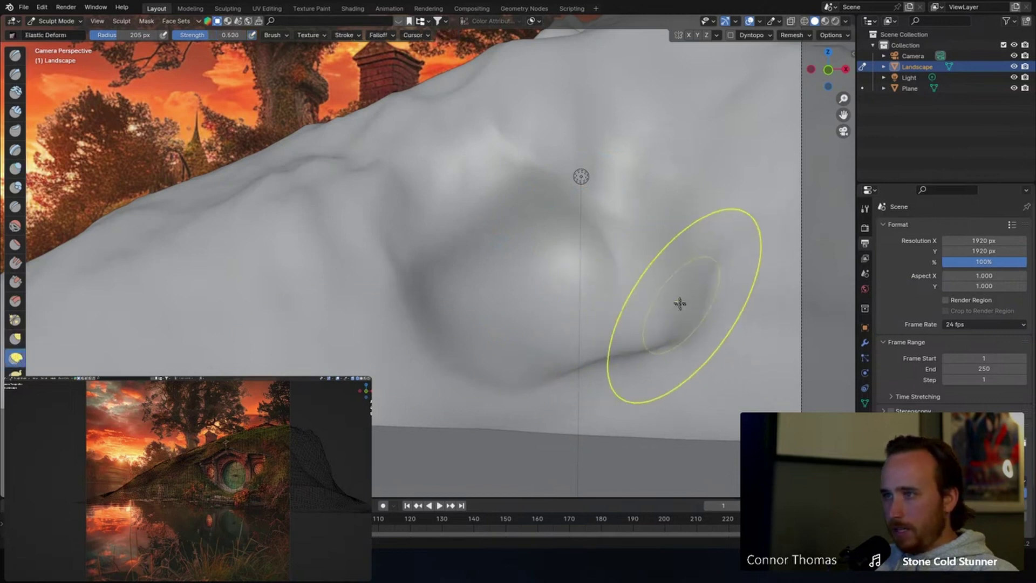
pyautogui.moveTo(703, 261)
pyautogui.mouseDown()
pyautogui.moveTo(646, 250)
pyautogui.moveTo(655, 232)
pyautogui.moveTo(585, 184)
pyautogui.mouseUp()
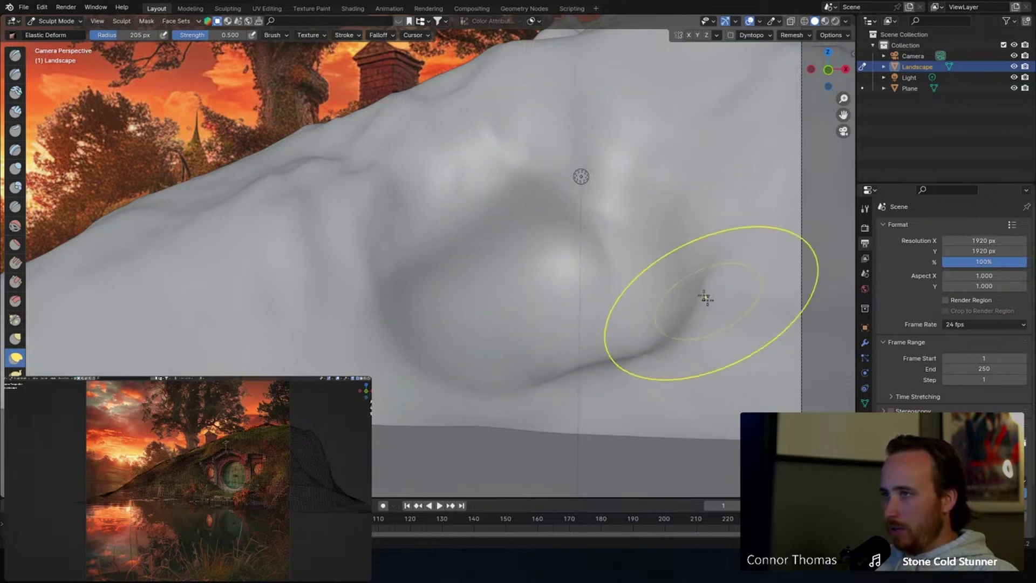
pyautogui.scroll(-2, 680, 260)
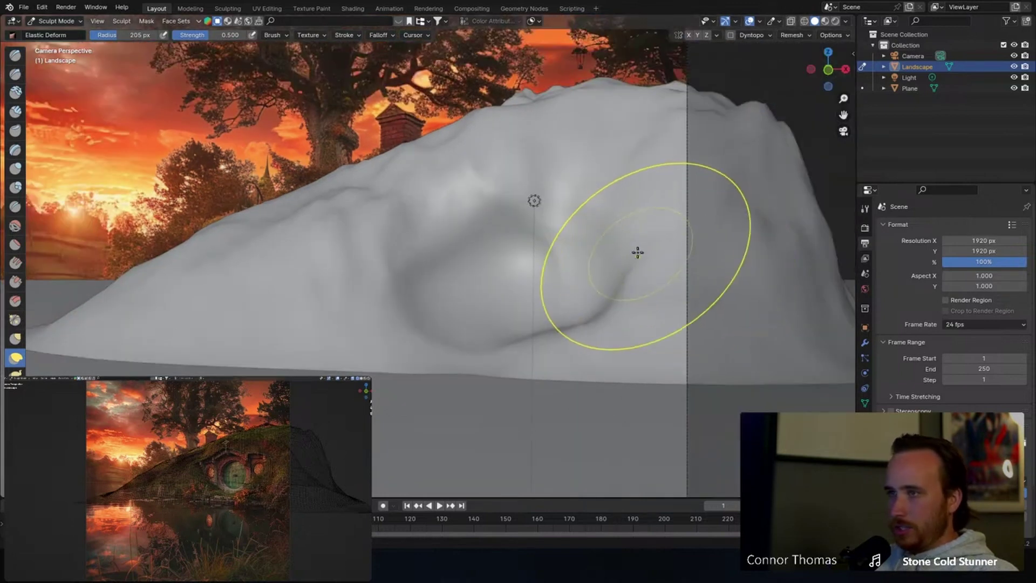
# Refine the upper and low-slope-side rims of the recess with Elastic Deform at a reduced radius of 113 px.
pyautogui.scroll(3, 624, 202)
pyautogui.press('f')
pyautogui.click(606, 212)
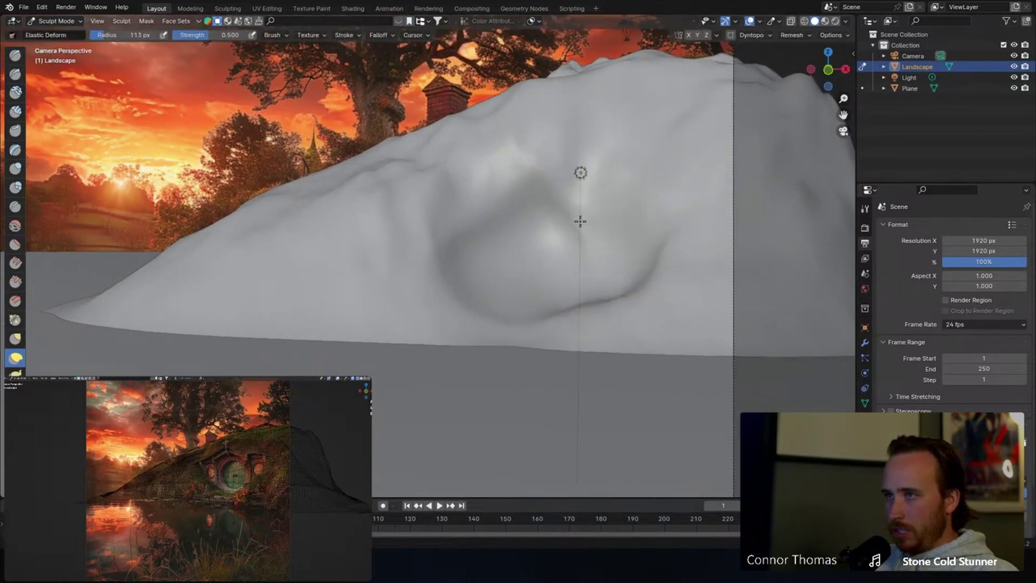
pyautogui.moveTo(468, 215)
pyautogui.mouseDown()
pyautogui.moveTo(513, 273)
pyautogui.moveTo(433, 293)
pyautogui.moveTo(428, 270)
pyautogui.moveTo(388, 281)
pyautogui.mouseUp()
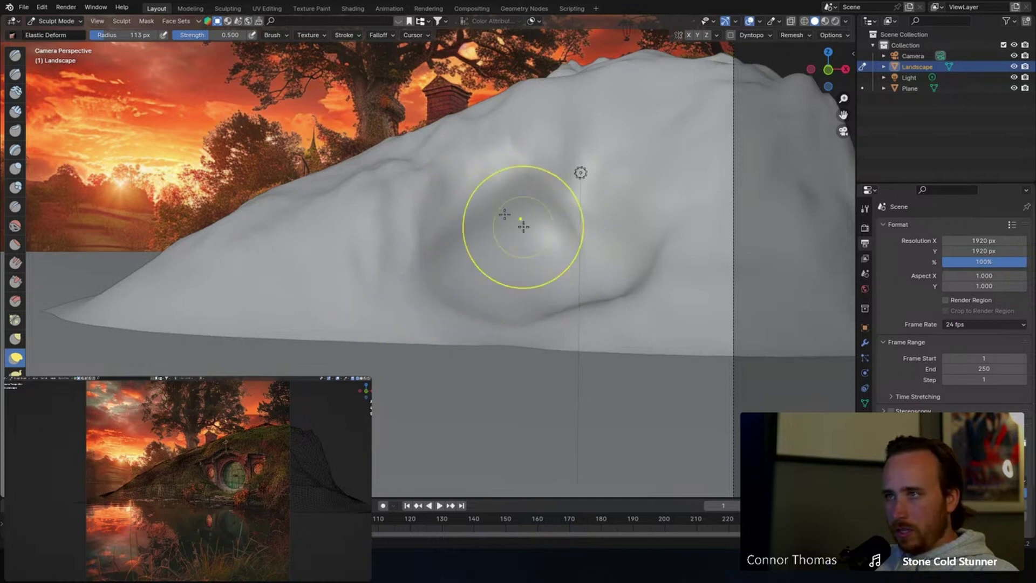
pyautogui.moveTo(402, 277); pyautogui.dragTo(437, 287)
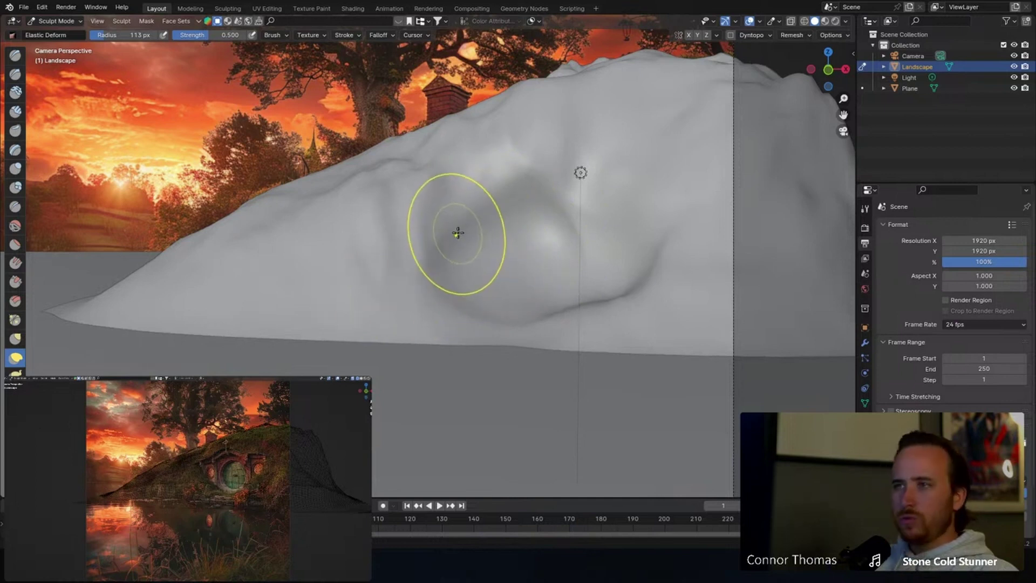
# Add a mesh circle for the door in Object Mode and enlarge it.
pyautogui.moveTo(477, 228); pyautogui.dragTo(412, 206, button='middle')
pyautogui.hotkey('shift', 'a')
pyautogui.moveTo(405, 197)
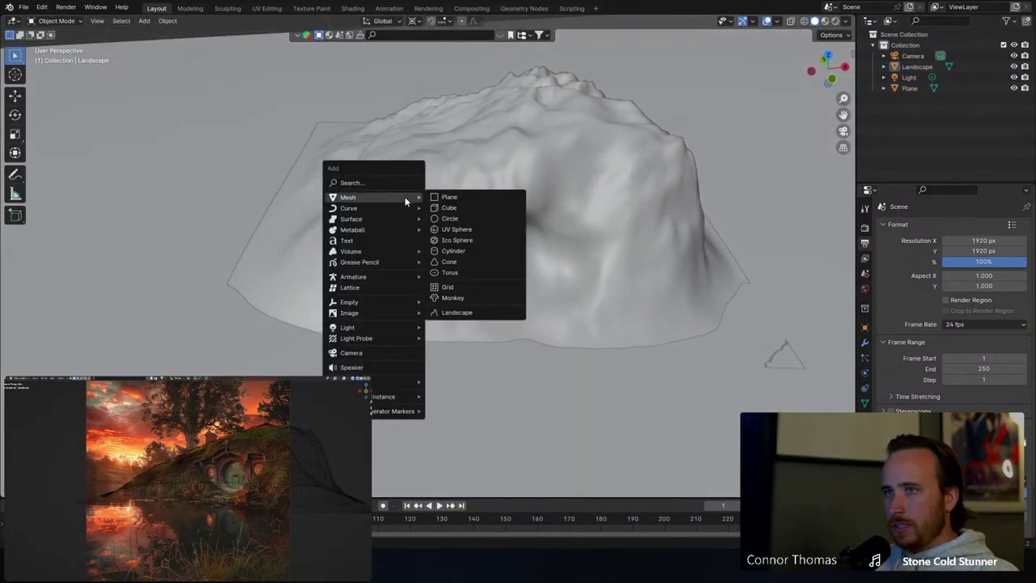
pyautogui.click(453, 219)
pyautogui.press('s')
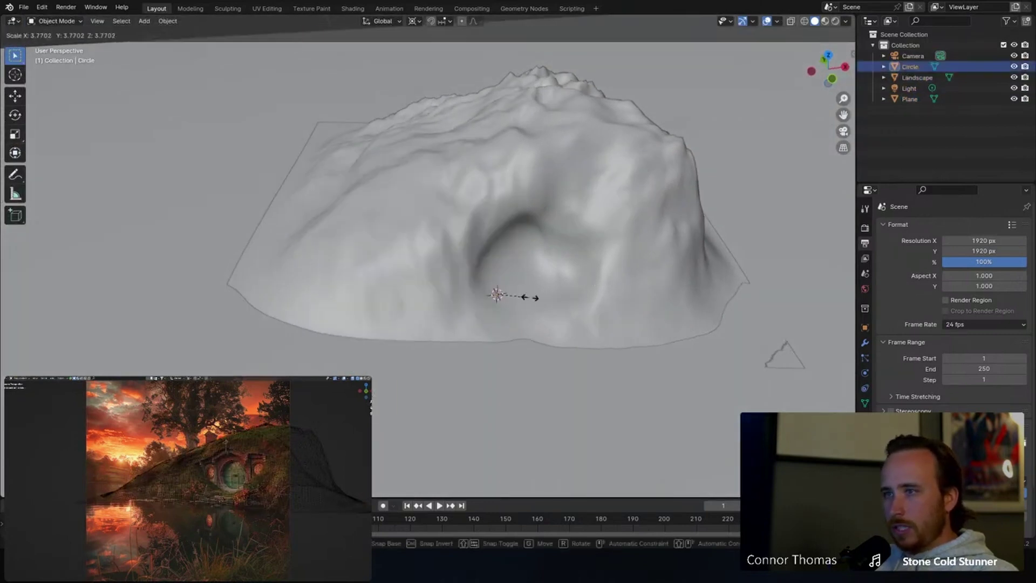
pyautogui.click(555, 281)
# Rotate the circle upright about the global X axis so it faces the front of the hill.
pyautogui.press('r')
pyautogui.press('x')
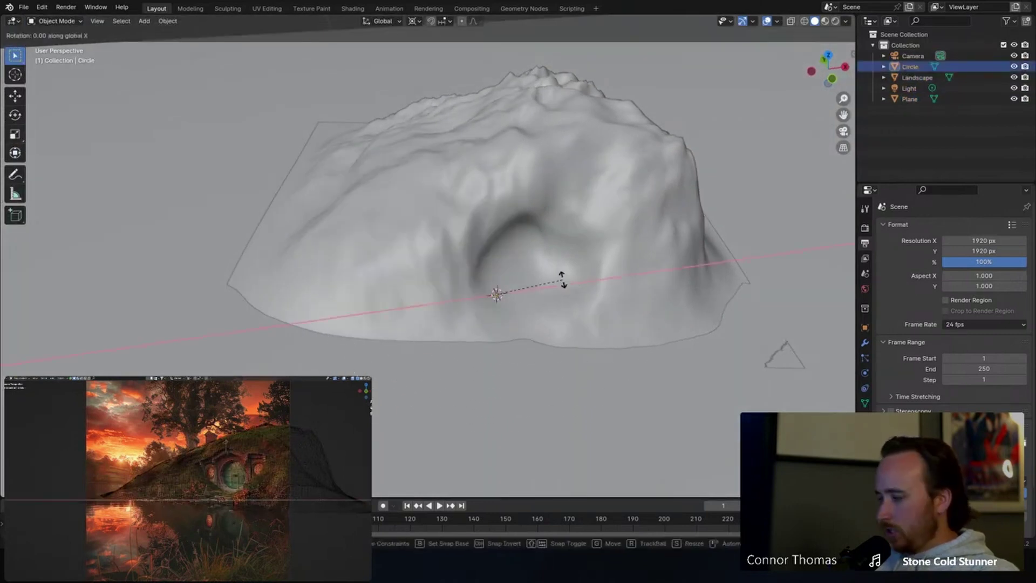
pyautogui.write('0')
pyautogui.press('Return')
pyautogui.press('Tab')
pyautogui.press('Tab')
# Raise the circle along Z to the height of the door recess and check it through the camera.
pyautogui.moveTo(726, 94); pyautogui.dragTo(565, 234, button='middle')
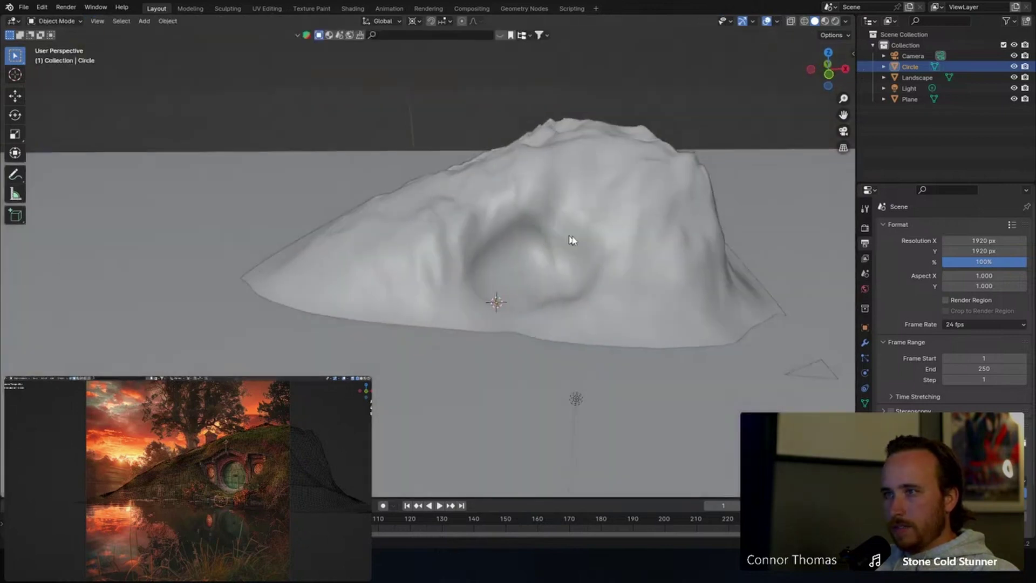
pyautogui.press('g')
pyautogui.press('z')
pyautogui.moveTo(619, 204); pyautogui.dragTo(586, 234, button='middle')
pyautogui.click(608, 248)
pyautogui.press('KP_0')
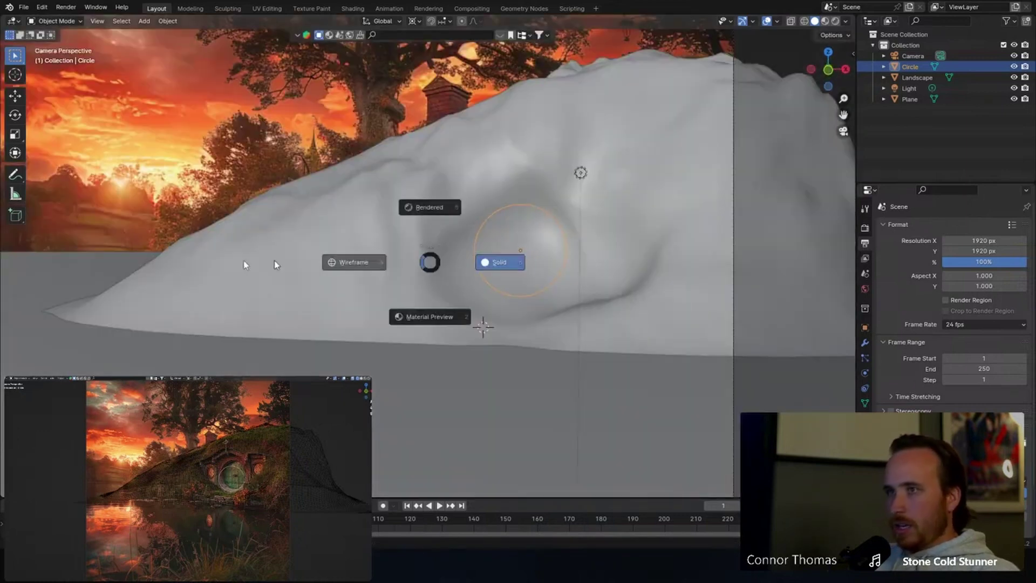
# Show the scene in wireframe over the reference image and set the transform pivot point to Median Point.
pyautogui.hotkey('shift', 'z')
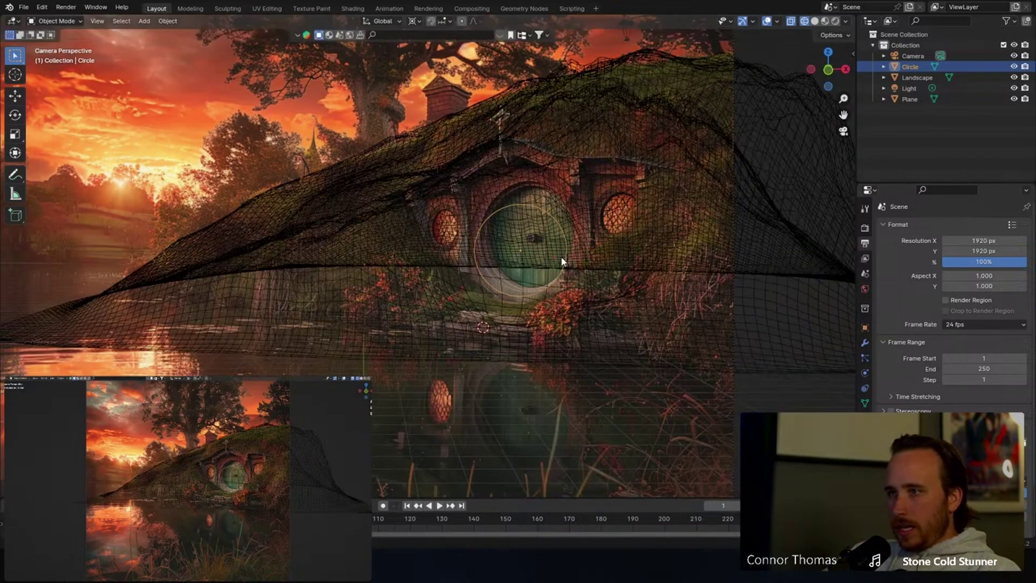
pyautogui.click(414, 21)
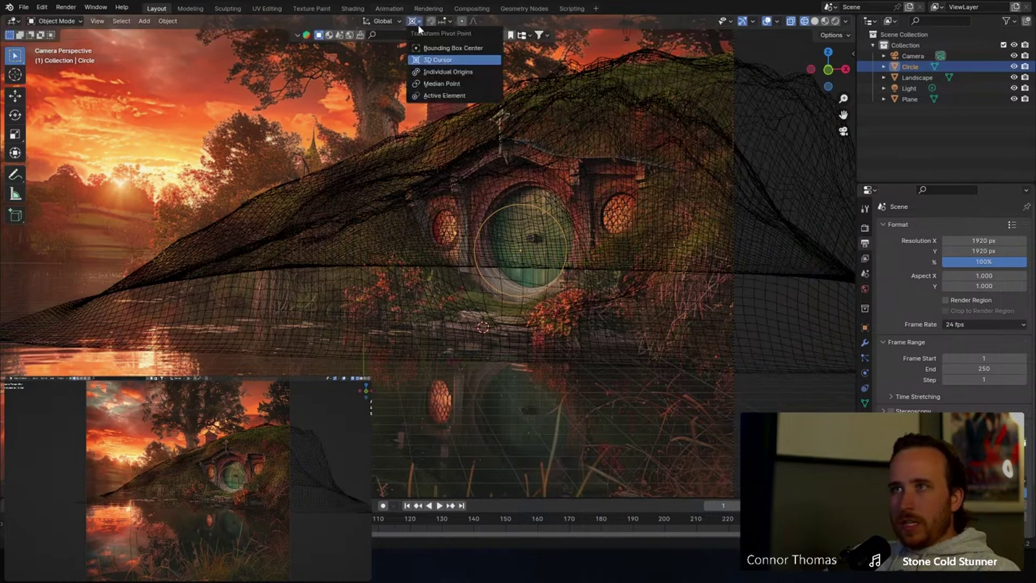
pyautogui.click(442, 84)
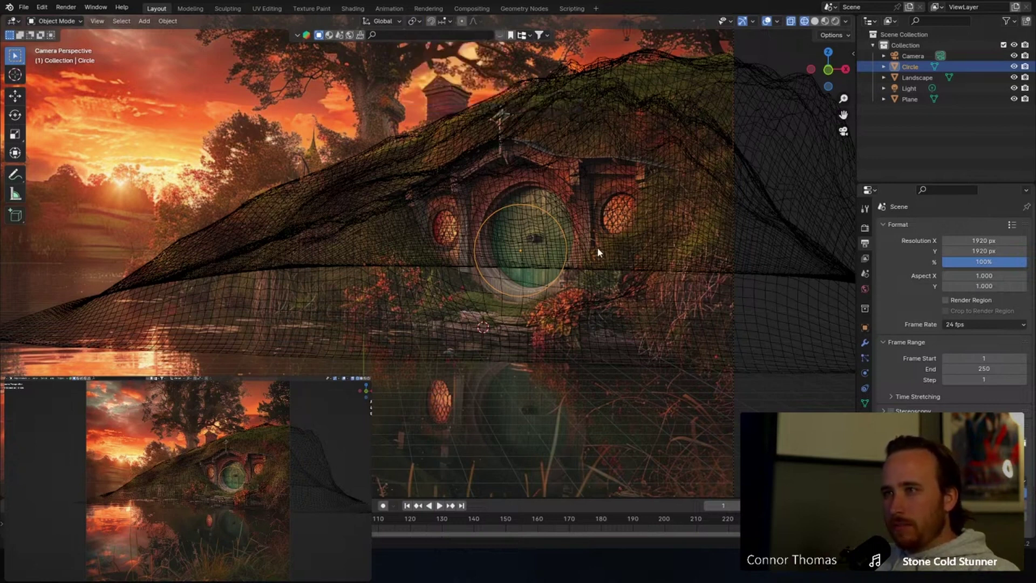
# Tilt the circle freely, scale it and move it to match the round green door in the reference image.
pyautogui.press('r')
pyautogui.press('r')
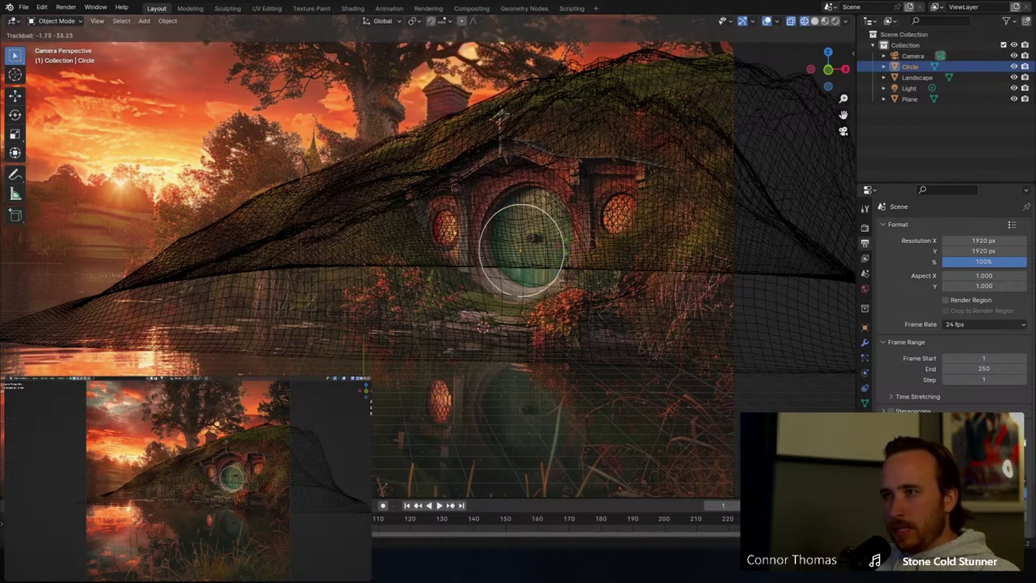
pyautogui.press('Return')
pyautogui.press('s')
pyautogui.press('g')
pyautogui.click(580, 221)
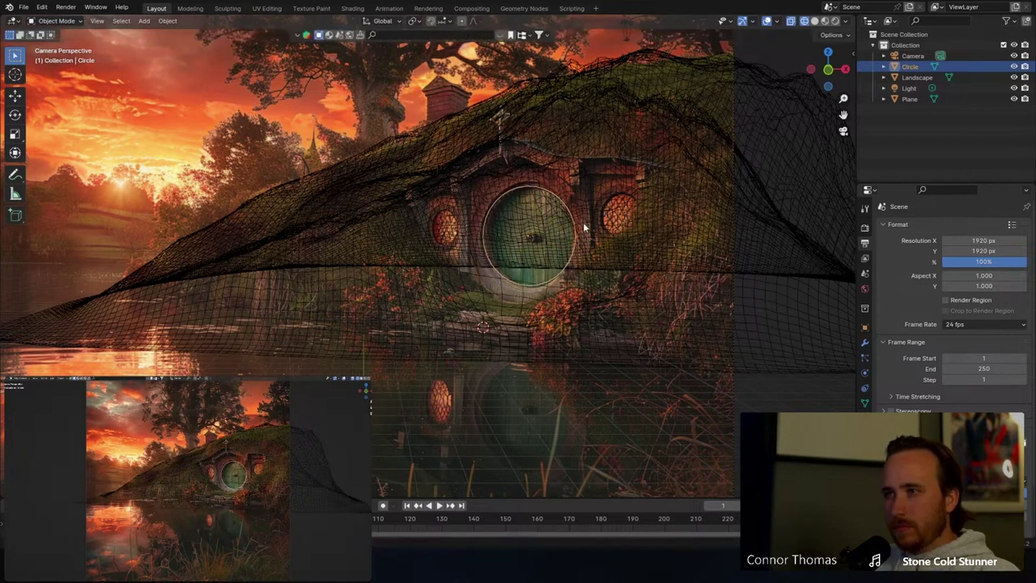
# Return to solid shading and move the circle in depth to sit at the surface of the hill's door recess.
pyautogui.press('KP_Decimal')
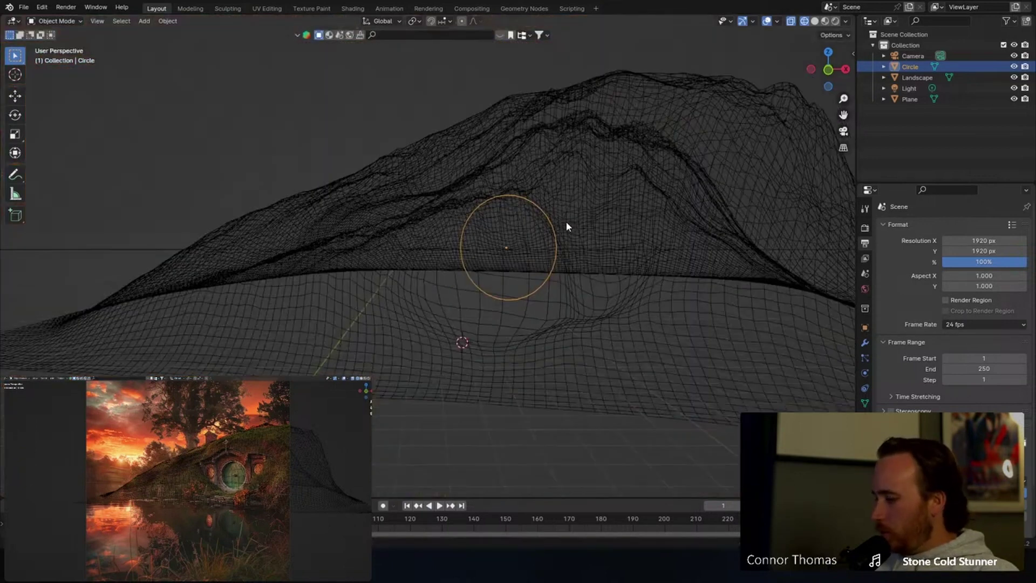
pyautogui.moveTo(475, 263); pyautogui.dragTo(519, 330, button='middle')
pyautogui.press('z')
pyautogui.moveTo(667, 310); pyautogui.dragTo(422, 224, button='middle')
pyautogui.scroll(-8, 461, 232)
pyautogui.press('g')
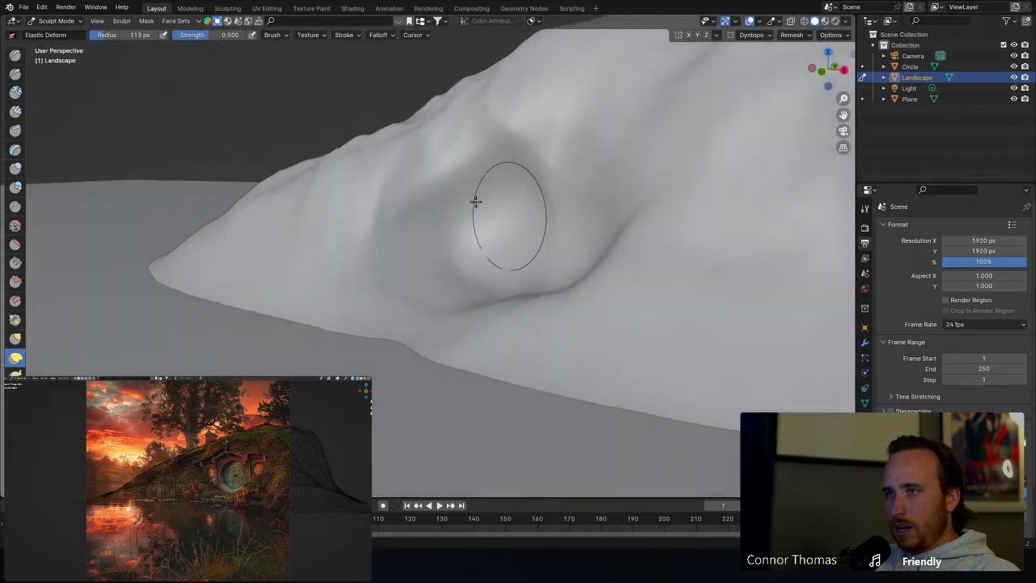
# Reshape the recess surface around the door circle in Sculpt Mode with Elastic Deform at radius 113 px.
pyautogui.moveTo(474, 202)
pyautogui.mouseDown()
pyautogui.moveTo(481, 233)
pyautogui.moveTo(491, 230)
pyautogui.mouseUp()
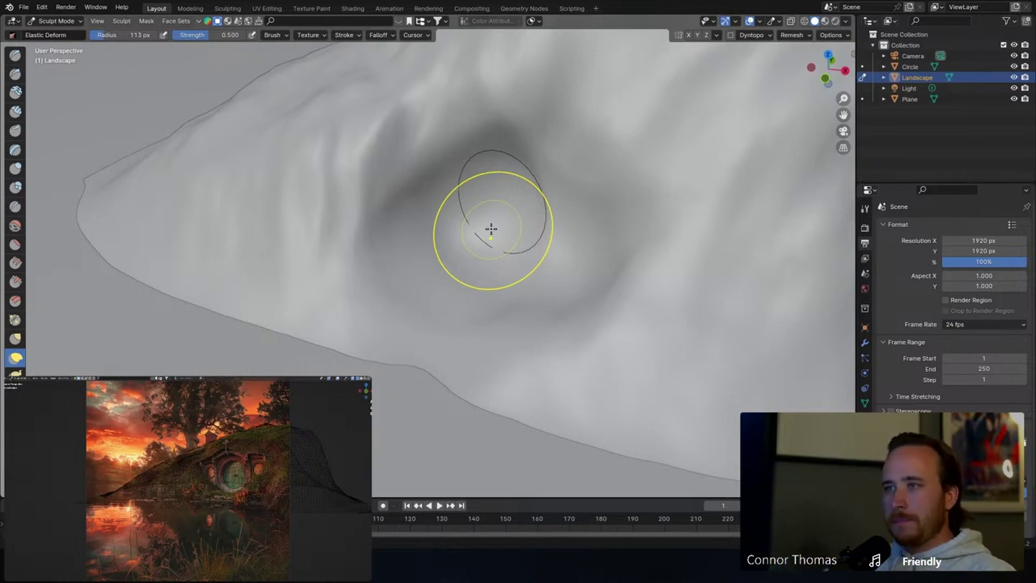
pyautogui.scroll(-7, 491, 229)
pyautogui.moveTo(475, 225)
pyautogui.mouseDown(button='middle')
pyautogui.moveTo(492, 203)
pyautogui.moveTo(542, 186)
pyautogui.moveTo(563, 228)
pyautogui.moveTo(479, 192)
pyautogui.mouseUp(button='middle')
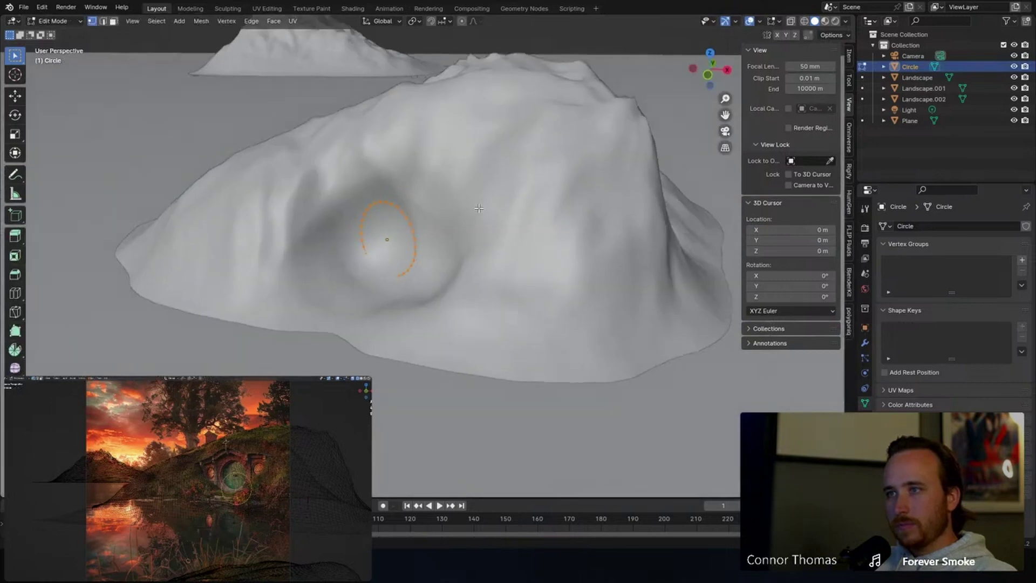
# Fill the door circle with a face and extrude it about 0.14 m into a thin disc.
pyautogui.scroll(5, 479, 208)
pyautogui.press('f')
pyautogui.press('Tab')
pyautogui.moveTo(469, 212); pyautogui.dragTo(485, 190, button='middle')
pyautogui.press('g')
pyautogui.press('z')
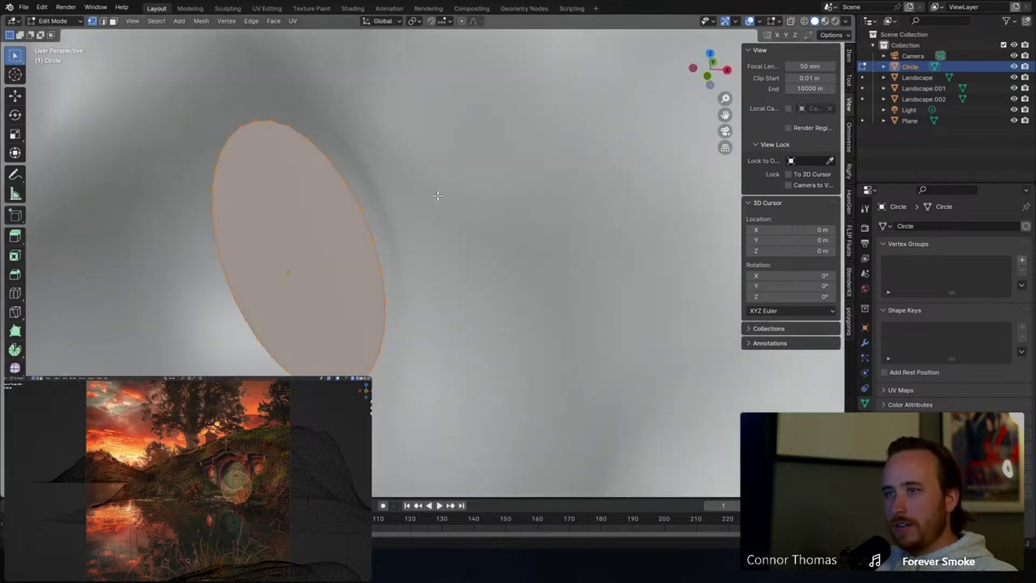
pyautogui.press('e')
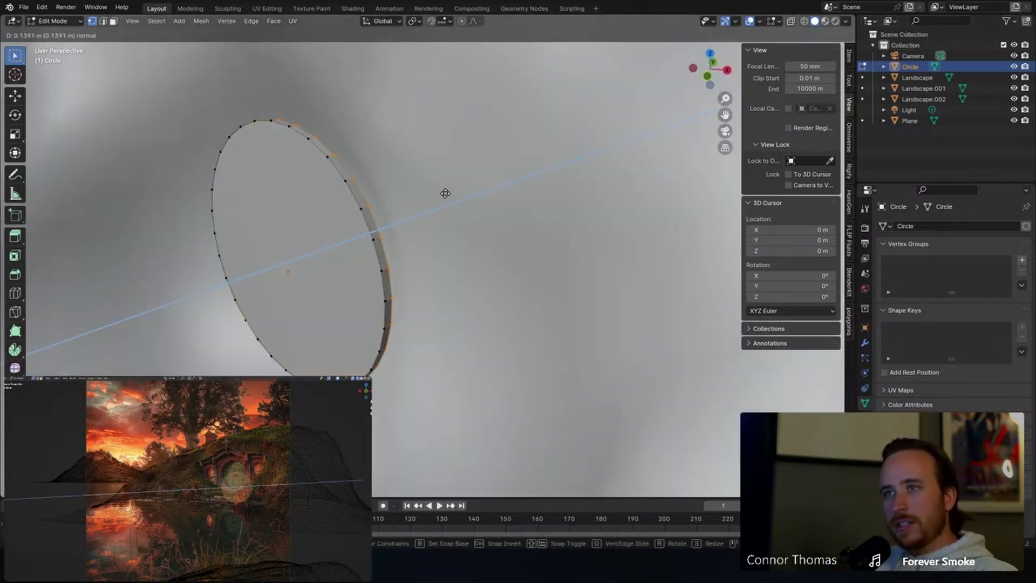
pyautogui.click(444, 194)
pyautogui.press('Tab')
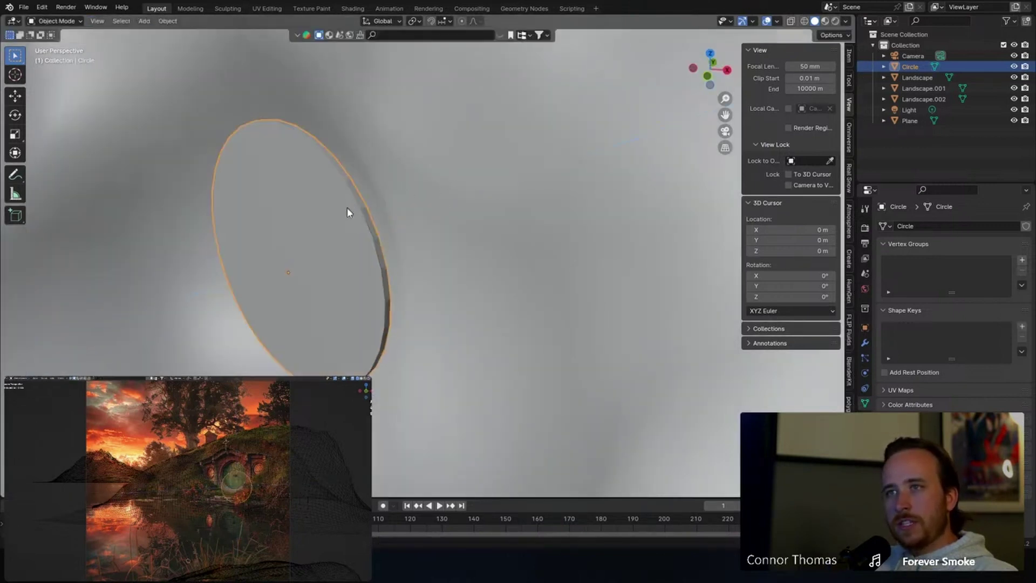
# Extrude the door disc's front face in place and scale the new face down to a tiny circle at its centre.
pyautogui.moveTo(348, 207); pyautogui.dragTo(376, 227, button='middle')
pyautogui.moveTo(485, 315); pyautogui.dragTo(482, 296, button='middle')
pyautogui.press('Tab')
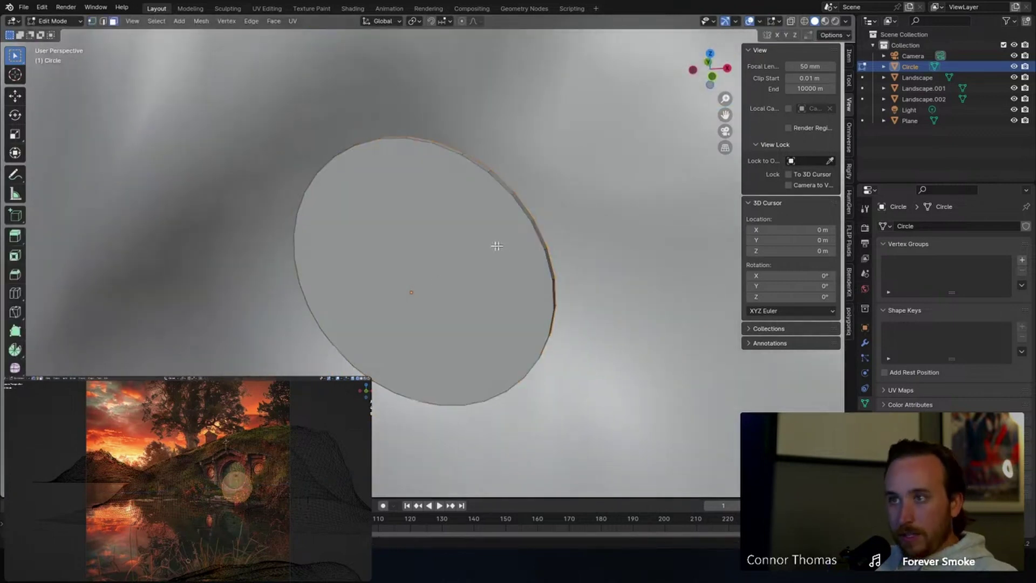
pyautogui.click(477, 256)
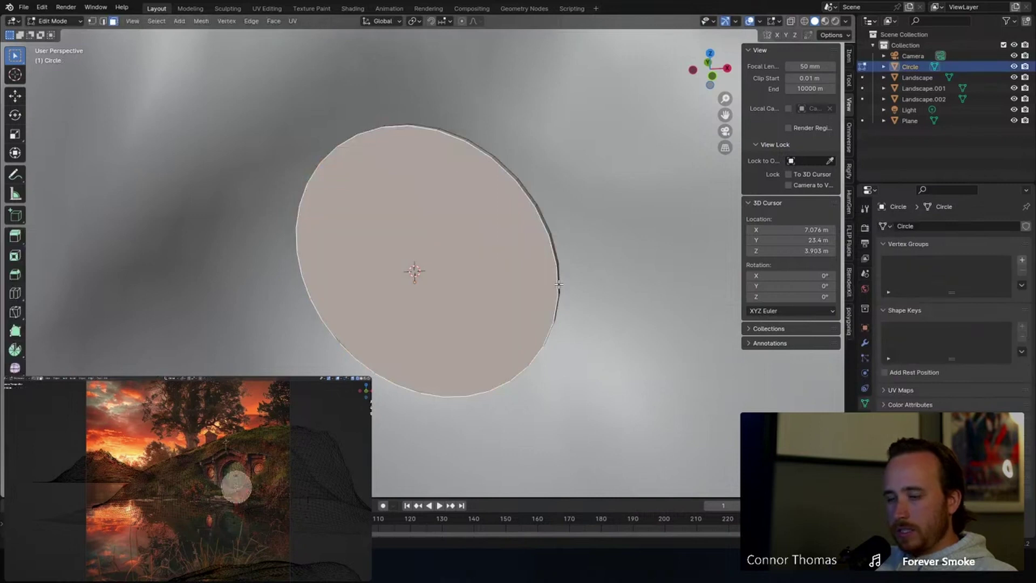
pyautogui.press('e')
pyautogui.rightClick(544, 300)
pyautogui.press('s')
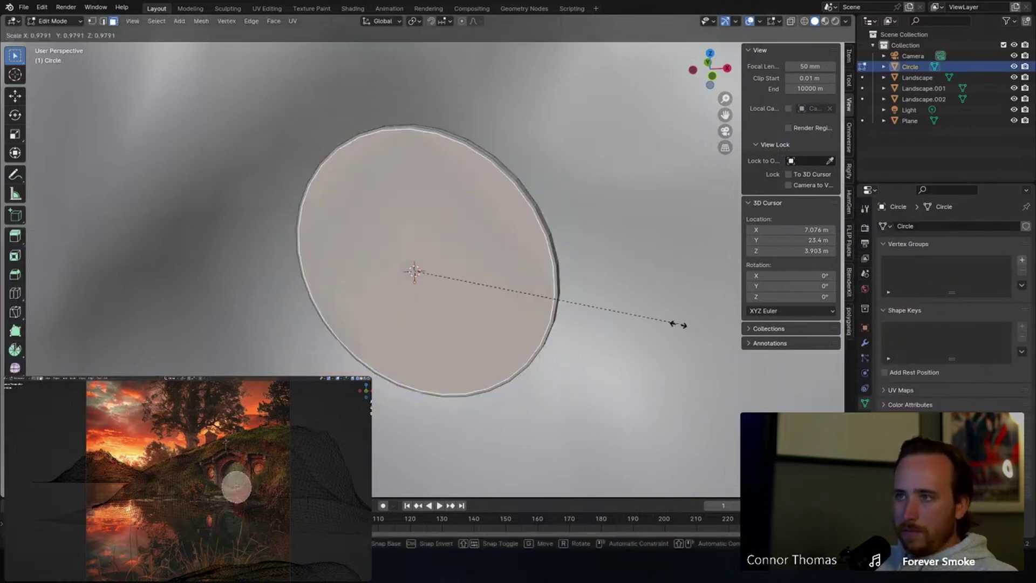
pyautogui.click(420, 274)
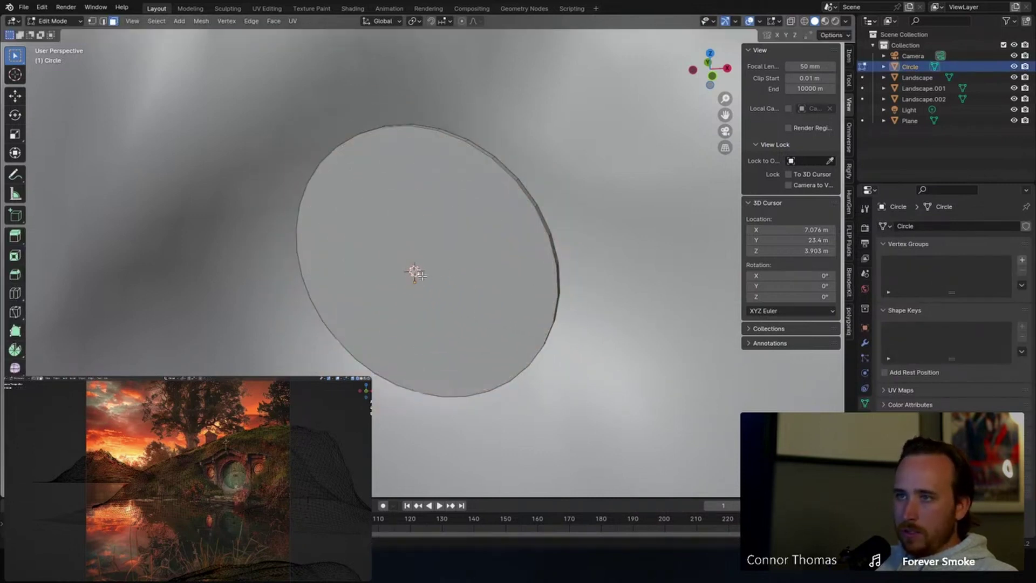
# Extrude the tiny circular face at the door's centre outward about 0.01 m to form the doorknob's neck.
pyautogui.press('KP_Decimal')
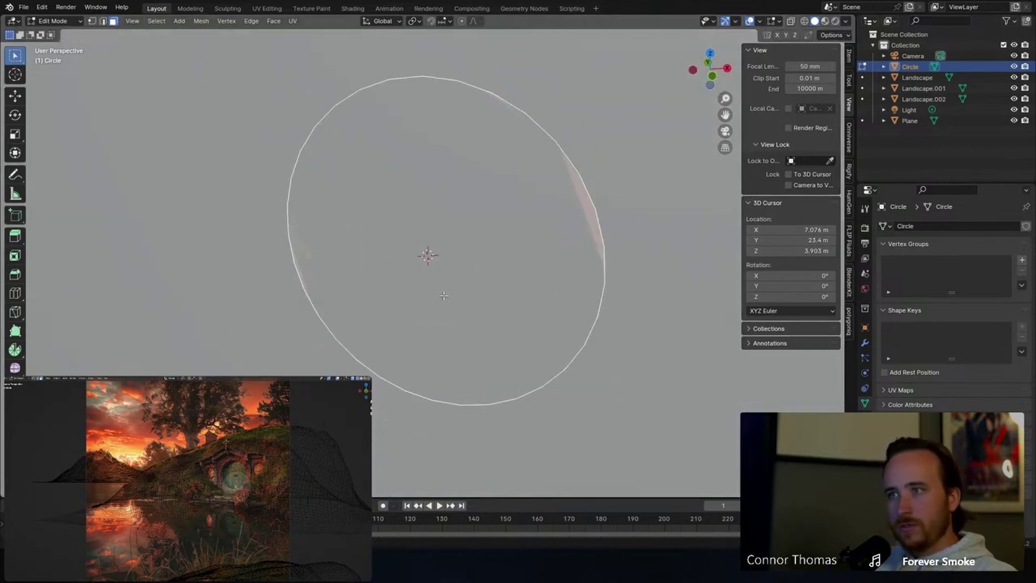
pyautogui.scroll(-10, 444, 296)
pyautogui.moveTo(443, 296); pyautogui.dragTo(481, 328, button='middle')
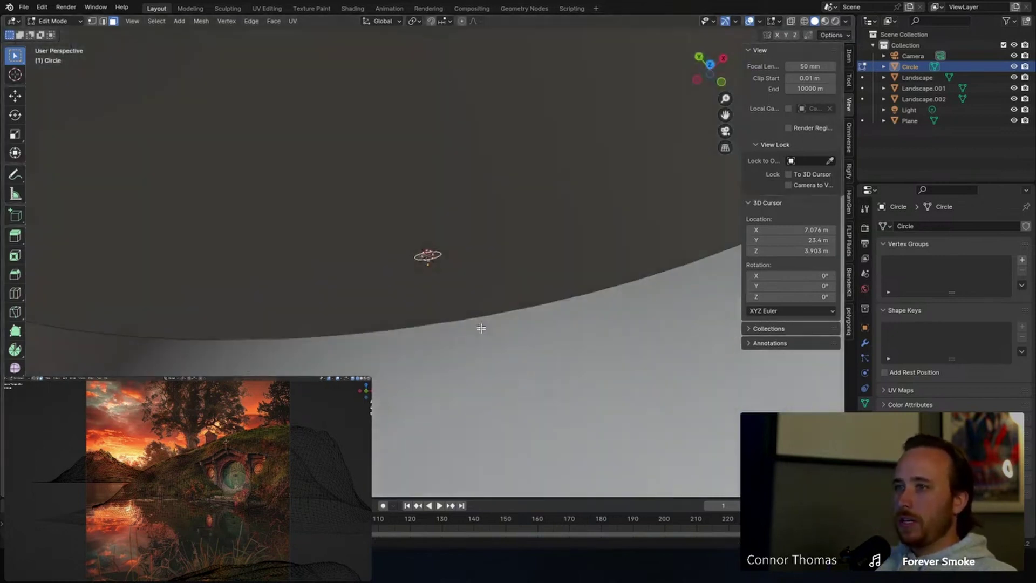
pyautogui.scroll(5, 472, 293)
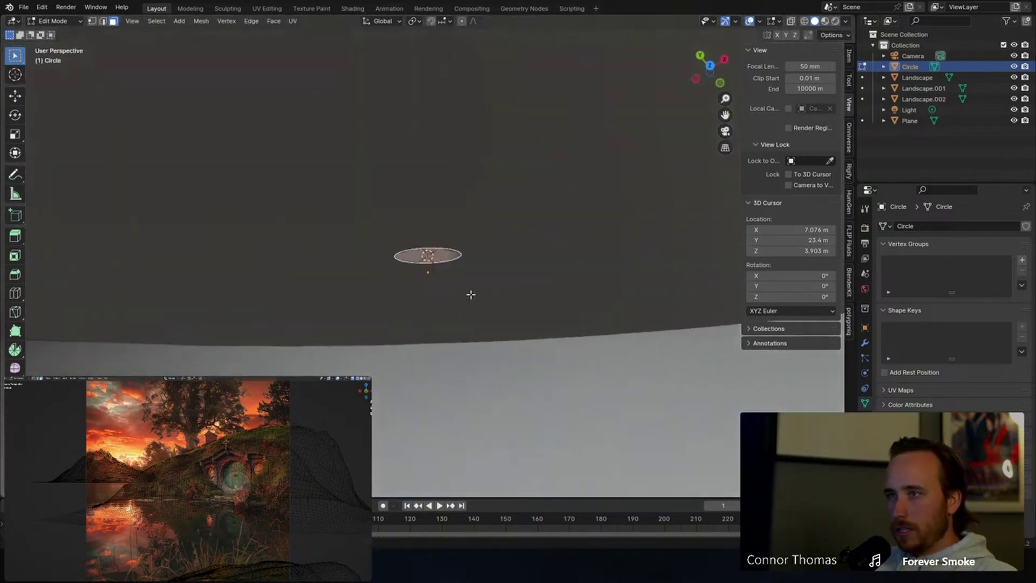
pyautogui.press('e')
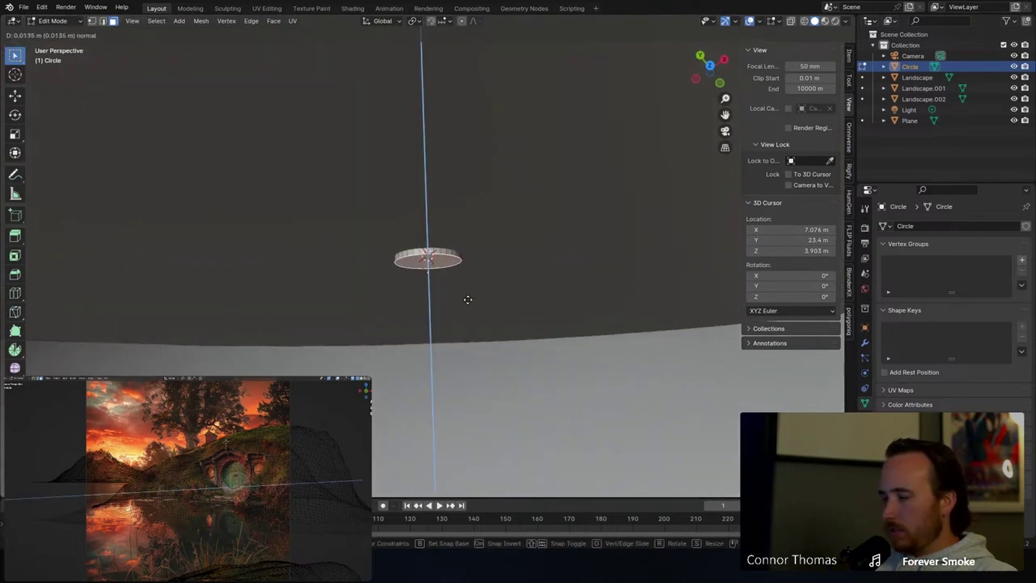
pyautogui.click(475, 298)
# Widen the doorknob ring by ring with repeated small outward extrusions, scaling up each new end face to build a rounded profile.
pyautogui.press('e')
pyautogui.press('s')
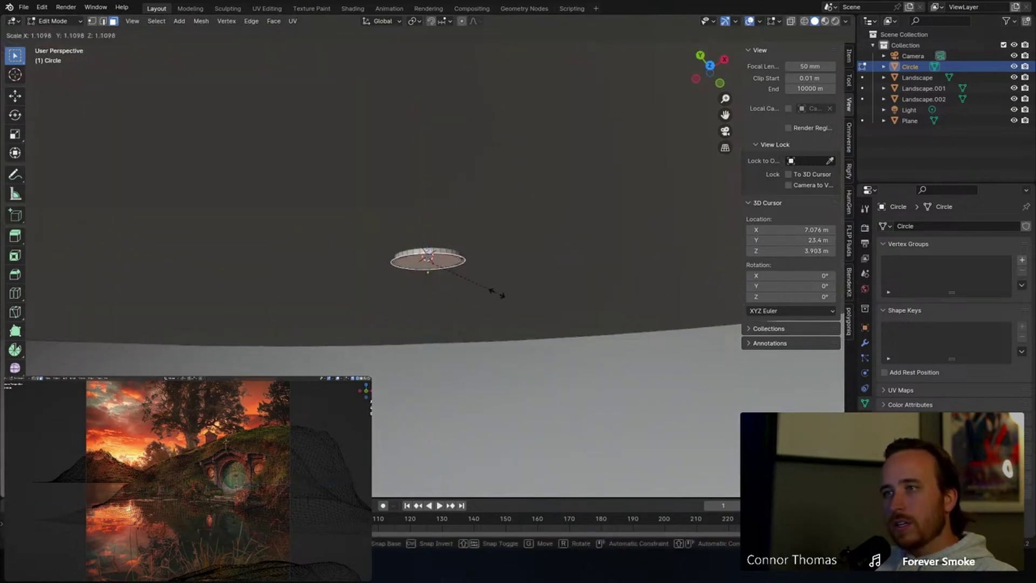
pyautogui.click(505, 293)
pyautogui.press('e')
pyautogui.click(505, 297)
pyautogui.press('s')
pyautogui.click(514, 294)
pyautogui.press('e')
pyautogui.click(512, 299)
pyautogui.press('s')
pyautogui.click(524, 301)
pyautogui.press('e')
pyautogui.click(525, 305)
pyautogui.press('s')
pyautogui.click(531, 306)
pyautogui.press('e')
pyautogui.click(531, 313)
pyautogui.press('s')
pyautogui.click(527, 315)
# Extrude the knob's front face about 0.009 m, taper it inward to round off the end, and return to Object Mode.
pyautogui.press('e')
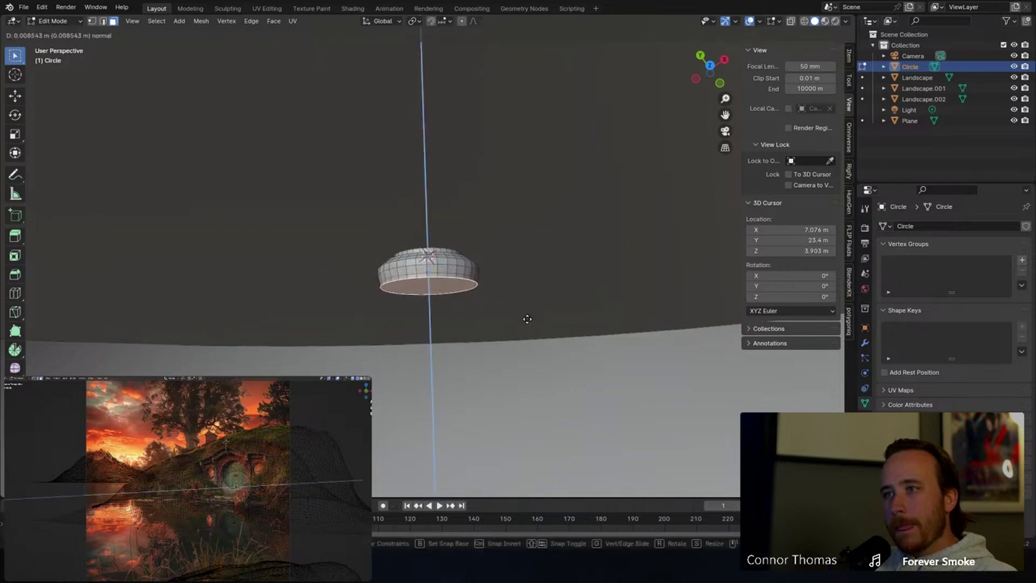
pyautogui.click(528, 322)
pyautogui.press('s')
pyautogui.click(505, 318)
pyautogui.press('e')
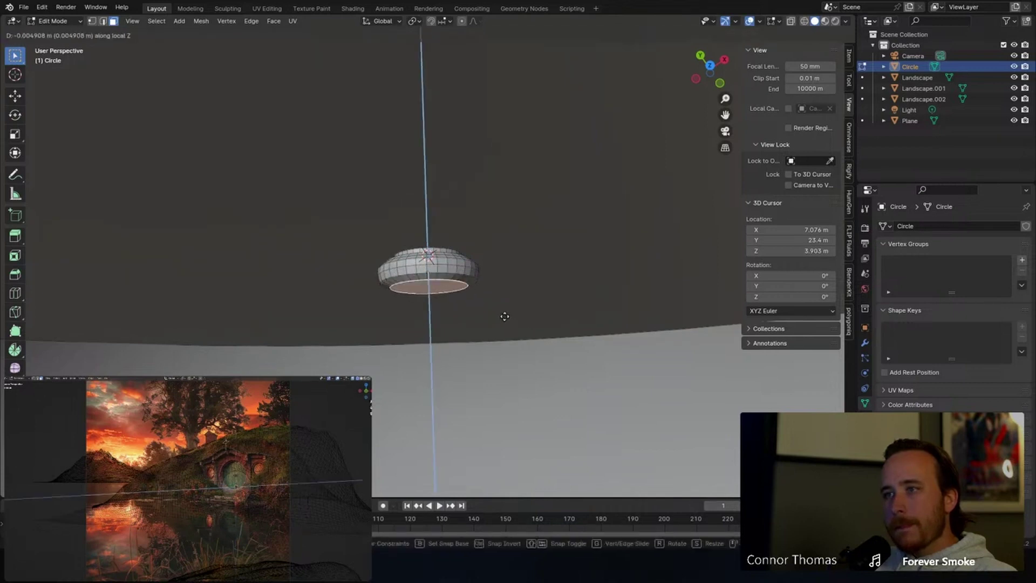
pyautogui.click(505, 318)
pyautogui.press('Tab')
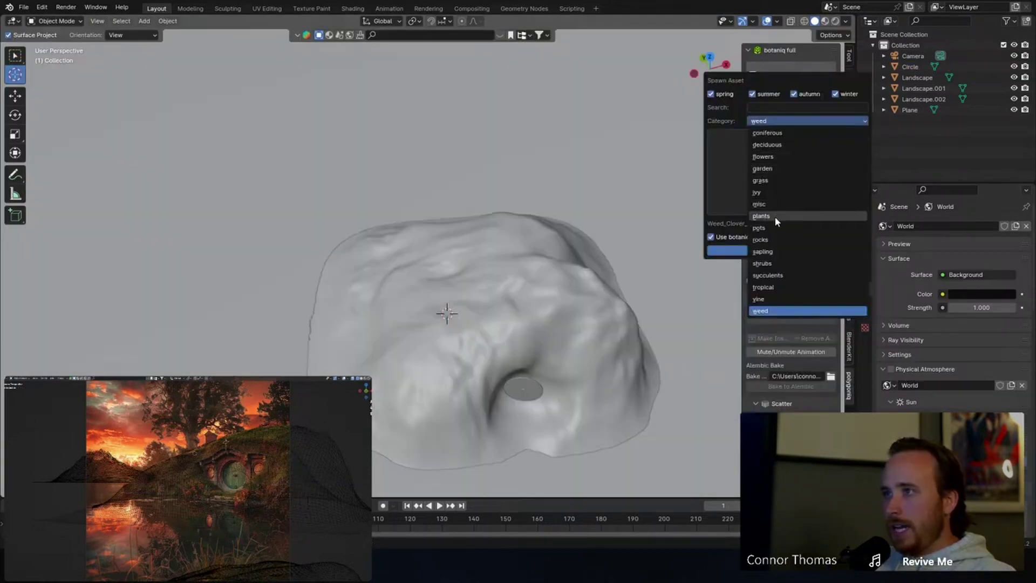
# Spawn the Pinus pinaster (E) tree from botaniq's coniferous category on top of the hill and adjust its scale and position.
pyautogui.click(777, 134)
pyautogui.click(777, 168)
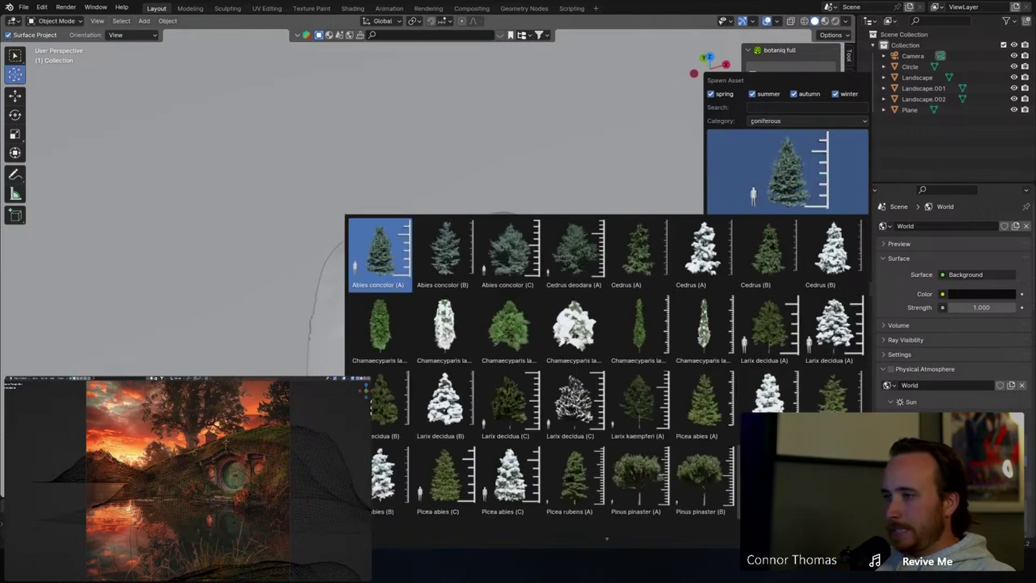
pyautogui.scroll(-3, 702, 475)
pyautogui.scroll(-6, 598, 450)
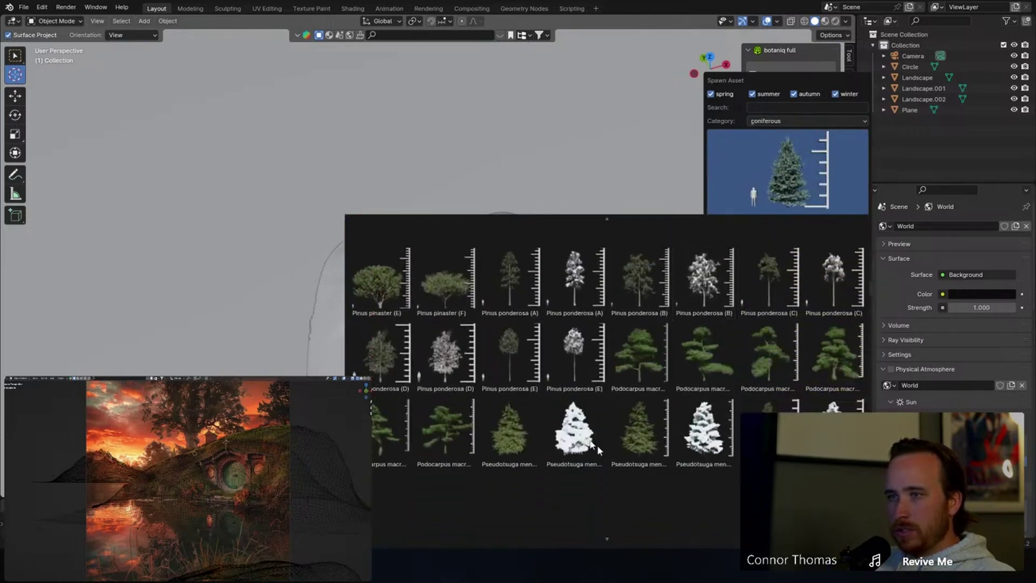
pyautogui.click(387, 292)
pyautogui.click(800, 251)
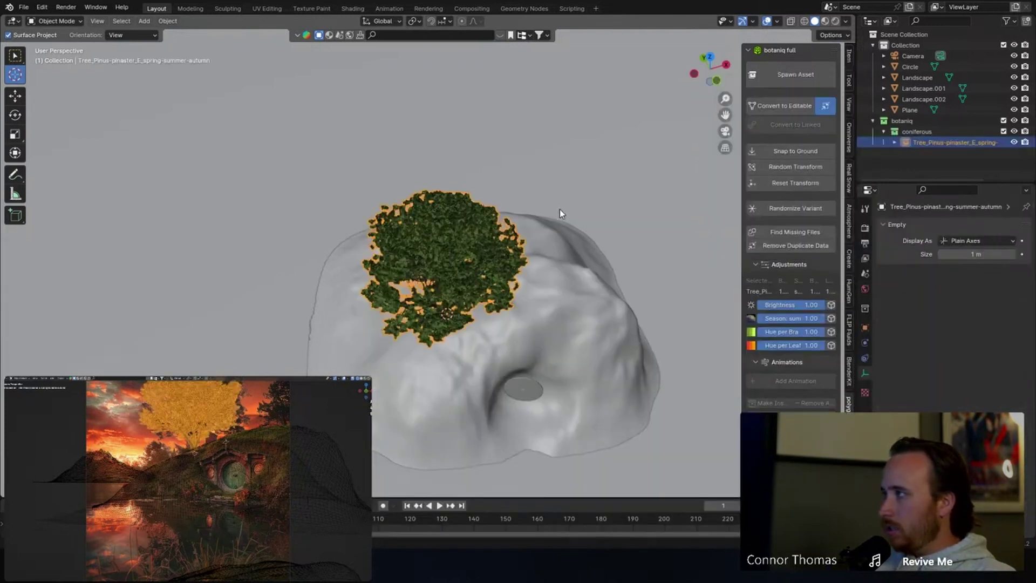
pyautogui.press('s')
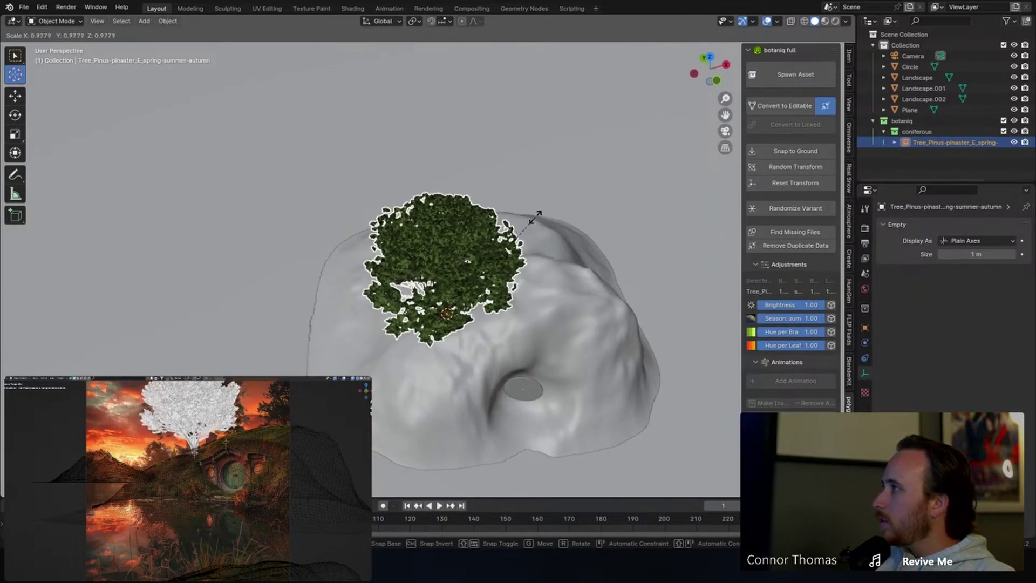
pyautogui.press('g')
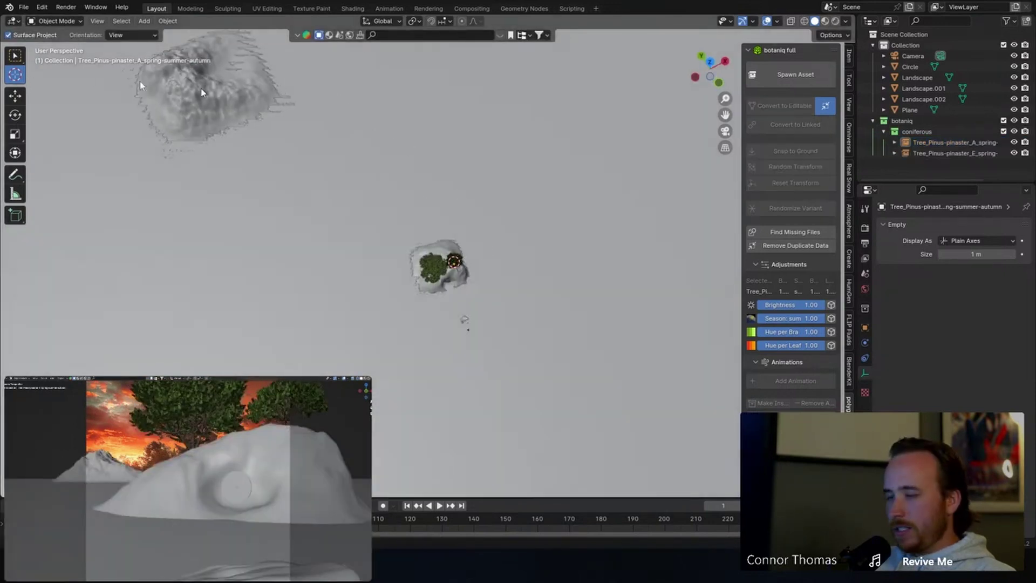
# Spawn the Pinus pinaster (C) tree at the 3D cursor on the ground behind the hill.
pyautogui.click(16, 55)
pyautogui.click(797, 74)
pyautogui.click(819, 173)
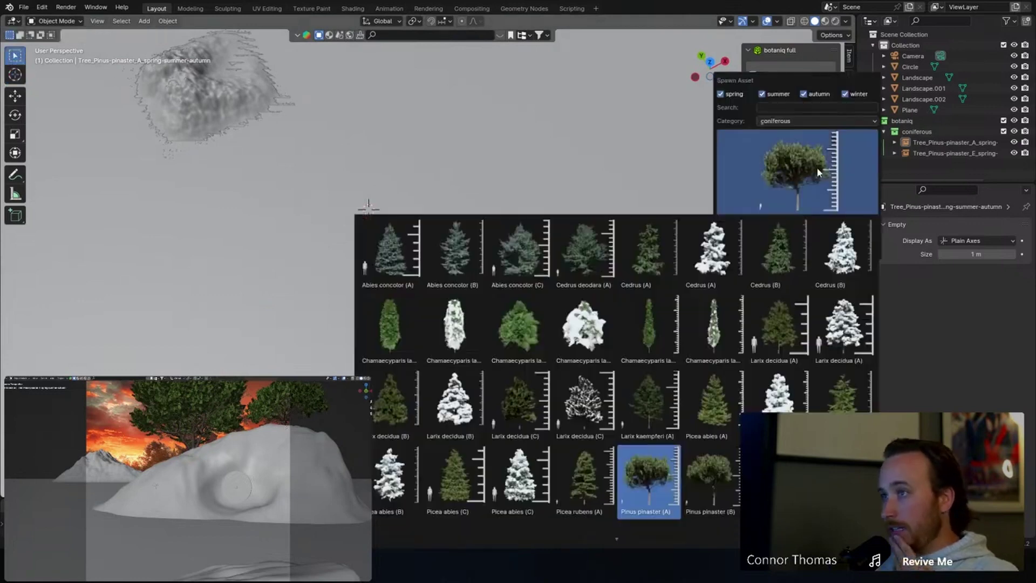
pyautogui.click(784, 313)
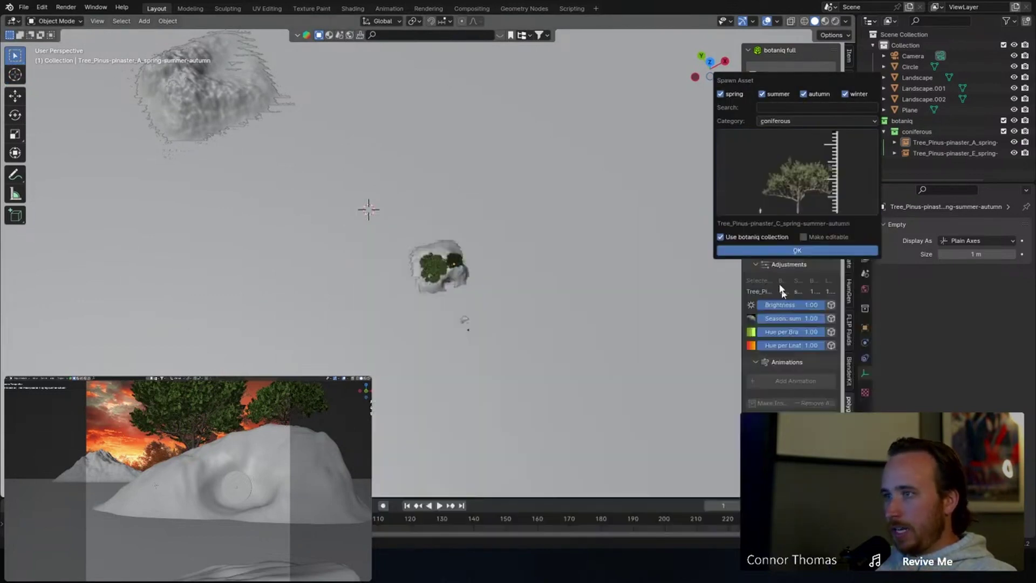
pyautogui.click(778, 250)
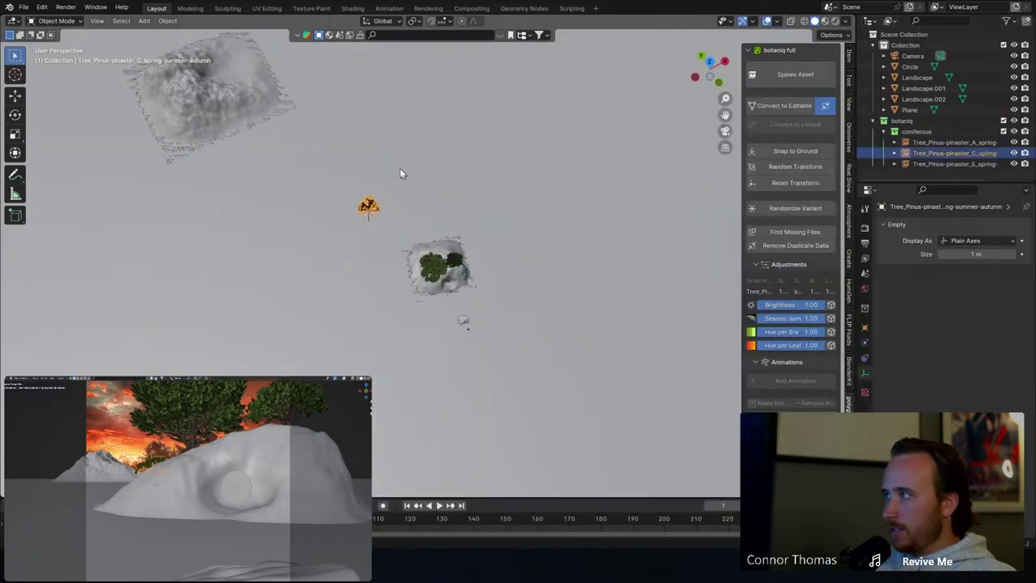
# Scale the new Pinus pinaster (C) tree up to about 1.4 times its size and check its placement.
pyautogui.press('s')
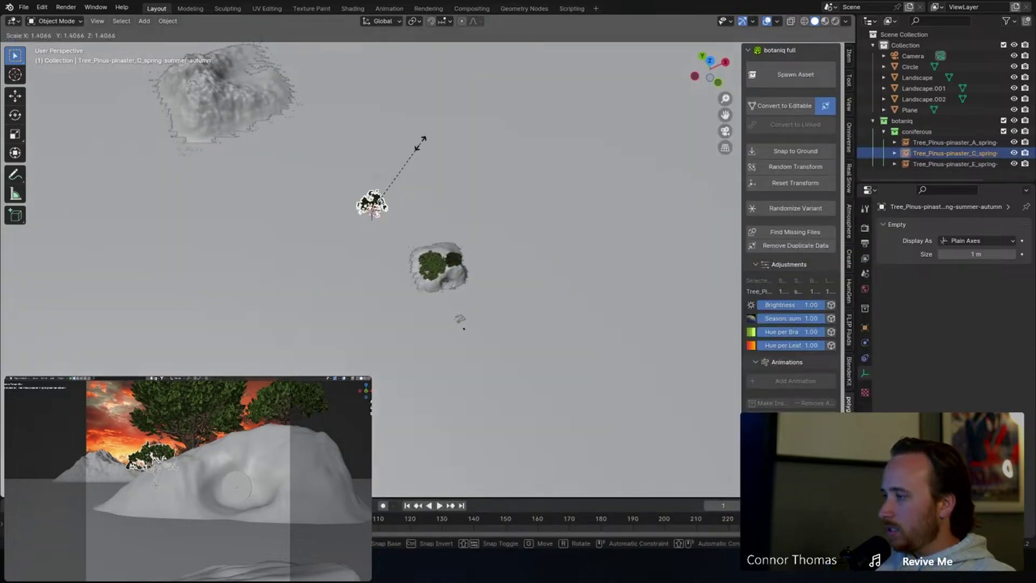
pyautogui.click(423, 140)
pyautogui.click(419, 200)
pyautogui.moveTo(440, 191); pyautogui.dragTo(432, 226, button='middle')
pyautogui.click(397, 176)
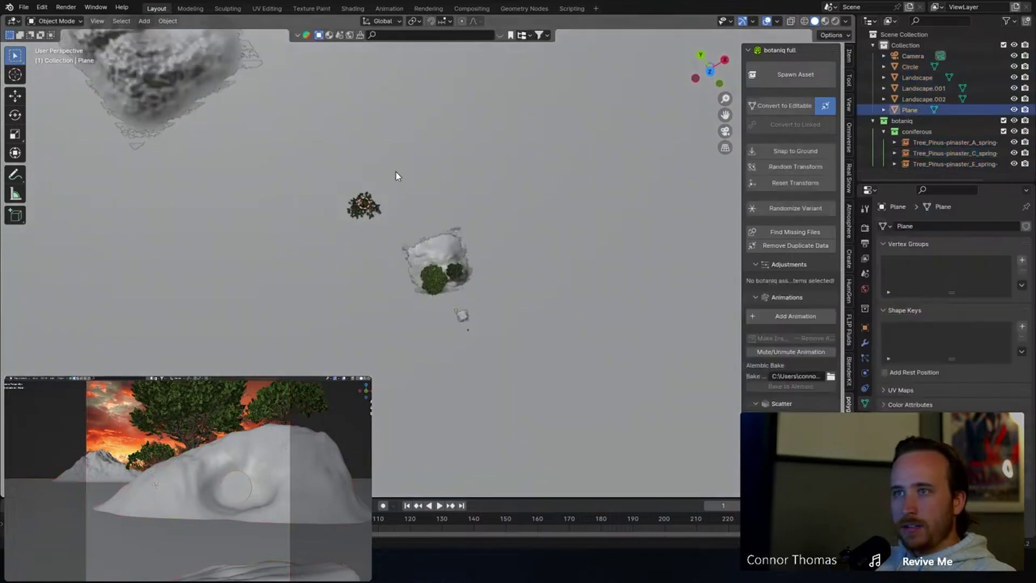
# Place the 3D cursor on the ground beyond the background tree and spawn a Pinus pinaster (D) tree there.
pyautogui.click(18, 77)
pyautogui.click(15, 54)
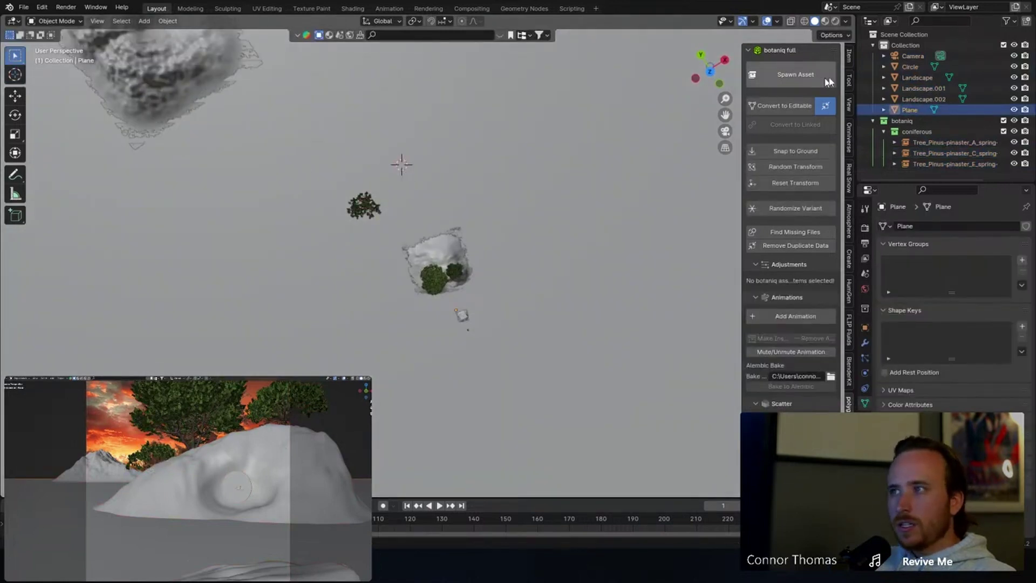
pyautogui.click(795, 74)
pyautogui.click(802, 178)
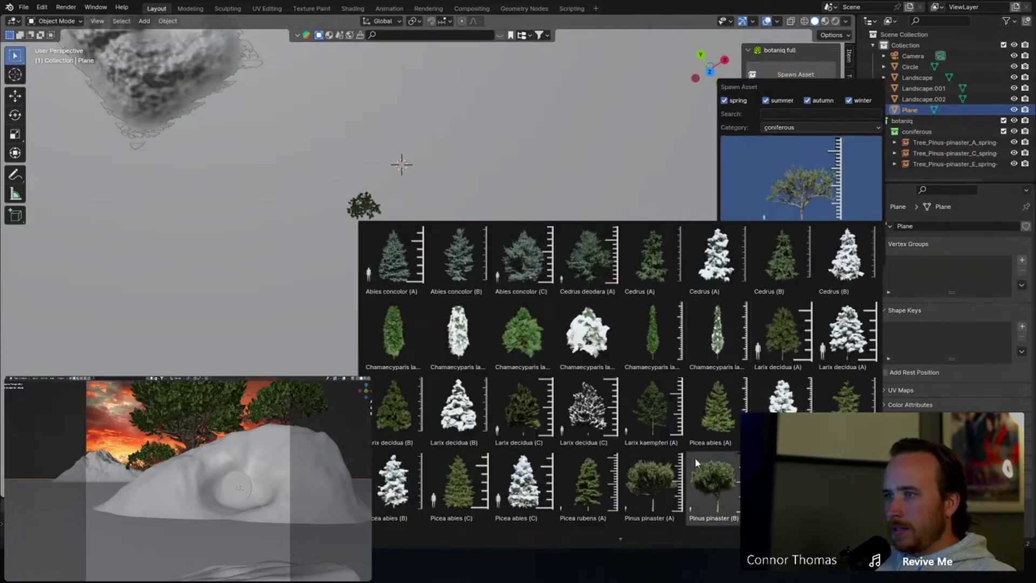
pyautogui.click(654, 507)
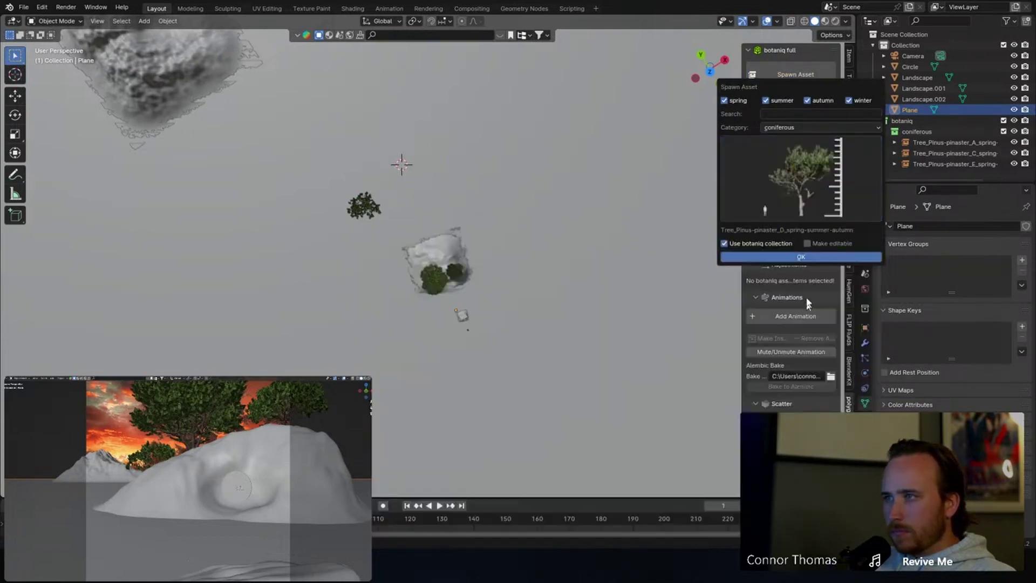
pyautogui.click(795, 262)
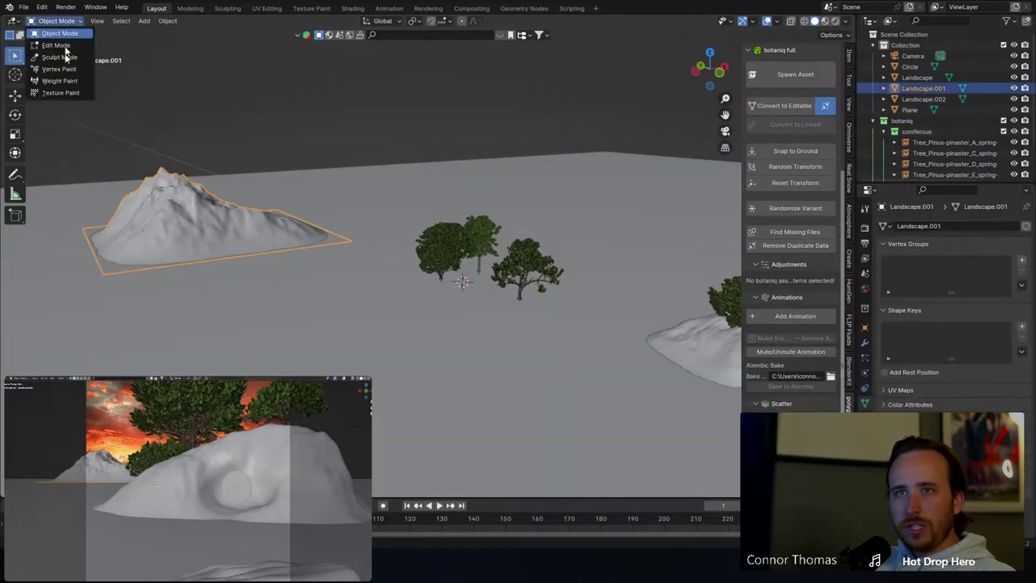
# Smooth the peak of the distant mountain Landscape.001 in Sculpt Mode with the Smooth brush at radius 113 px and strength 0.700.
pyautogui.click(52, 57)
pyautogui.moveTo(71, 60); pyautogui.dragTo(298, 162, button='middle')
pyautogui.scroll(3, 297, 162)
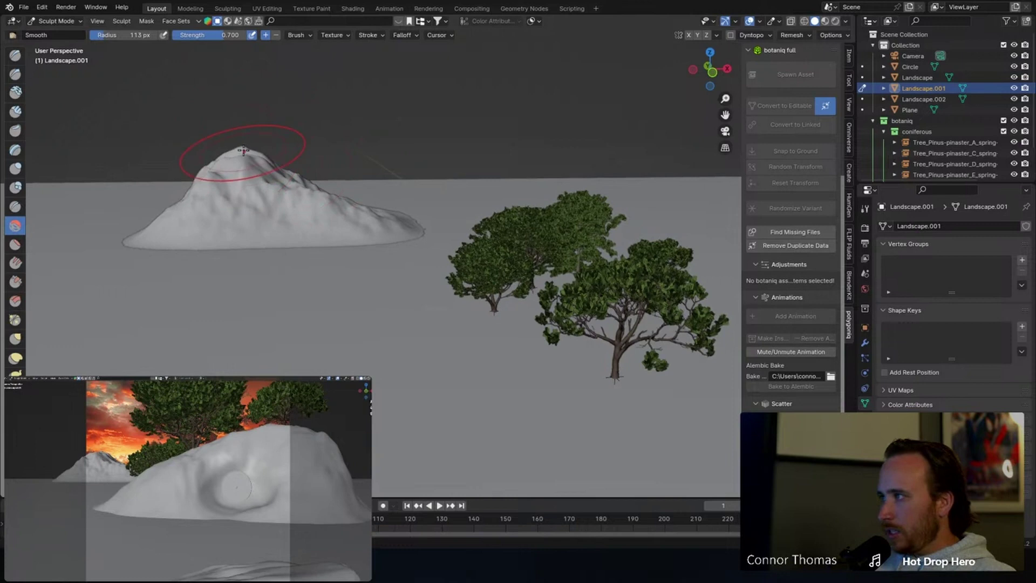
pyautogui.moveTo(222, 155); pyautogui.dragTo(289, 172)
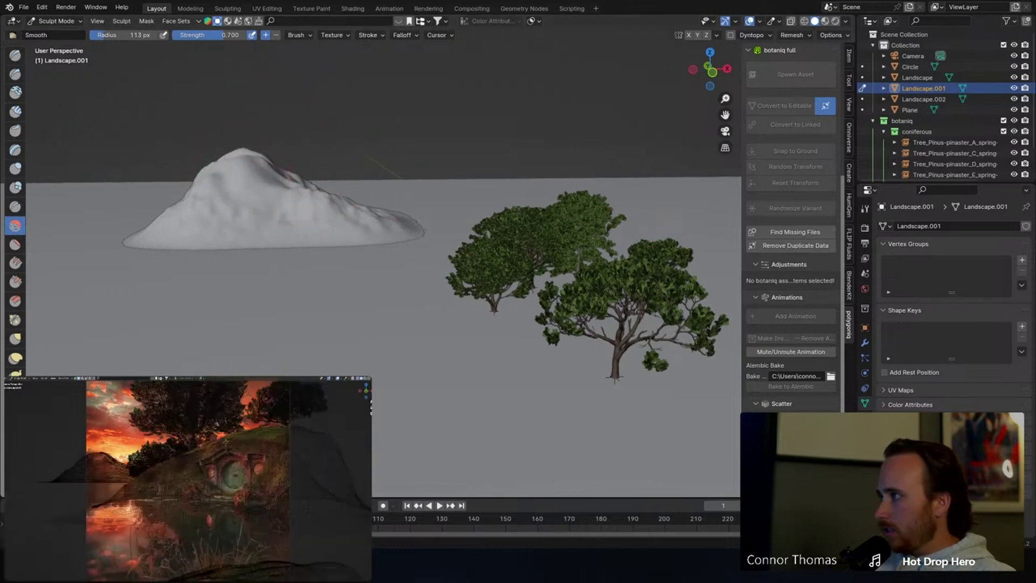
# Lower and reshape the distant mountain to match the reference using Elastic Deform at radius 113 px and strength 0.500.
pyautogui.click(16, 358)
pyautogui.moveTo(250, 157); pyautogui.dragTo(259, 206)
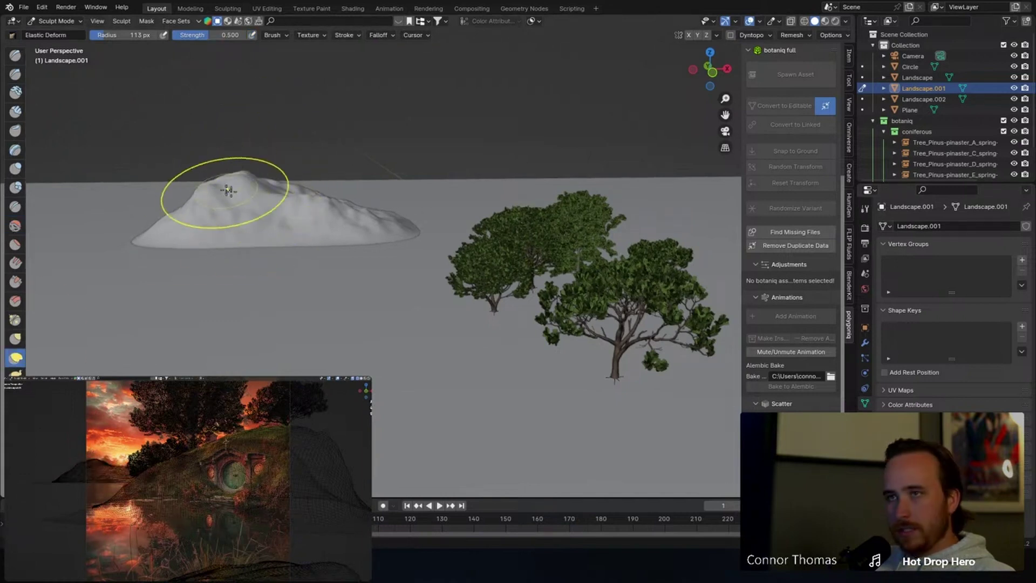
pyautogui.moveTo(221, 175); pyautogui.dragTo(241, 179)
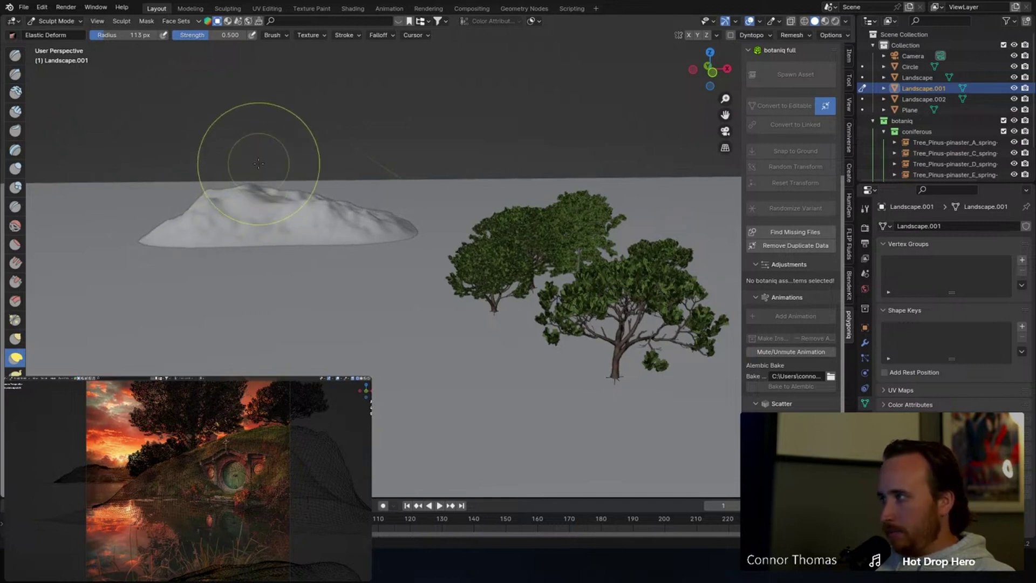
pyautogui.moveTo(266, 215)
pyautogui.mouseDown()
pyautogui.moveTo(212, 213)
pyautogui.moveTo(198, 228)
pyautogui.mouseUp()
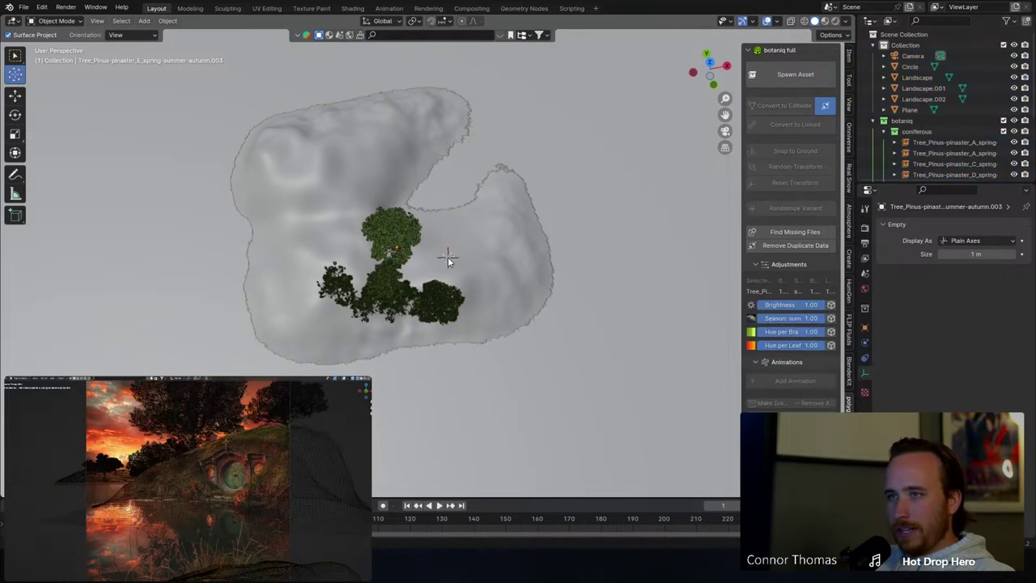
# Spawn another Pinus pinaster (E) tree on the distant hill and move it slightly beside the existing tree group.
pyautogui.click(812, 81)
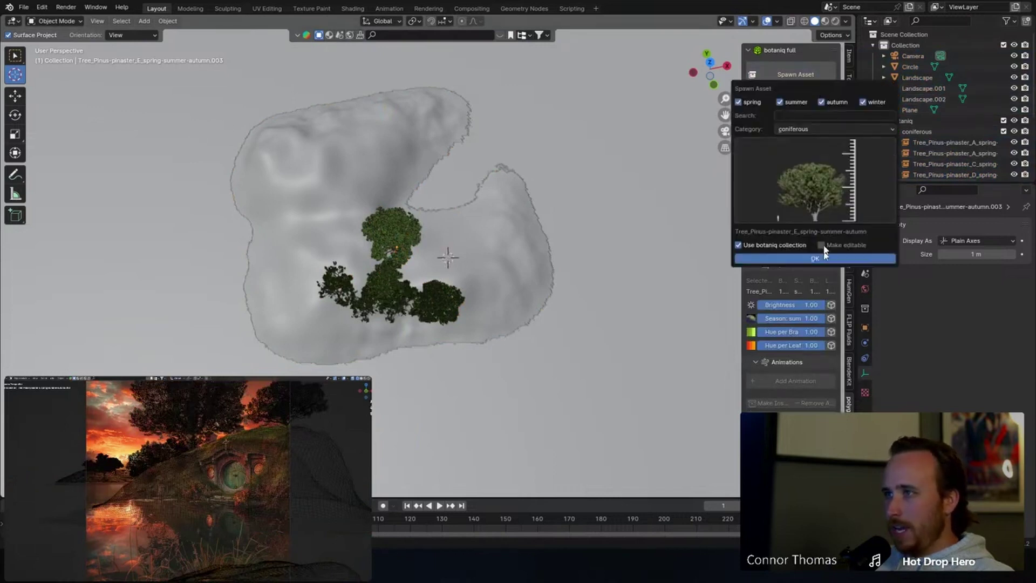
pyautogui.click(821, 208)
pyautogui.click(815, 258)
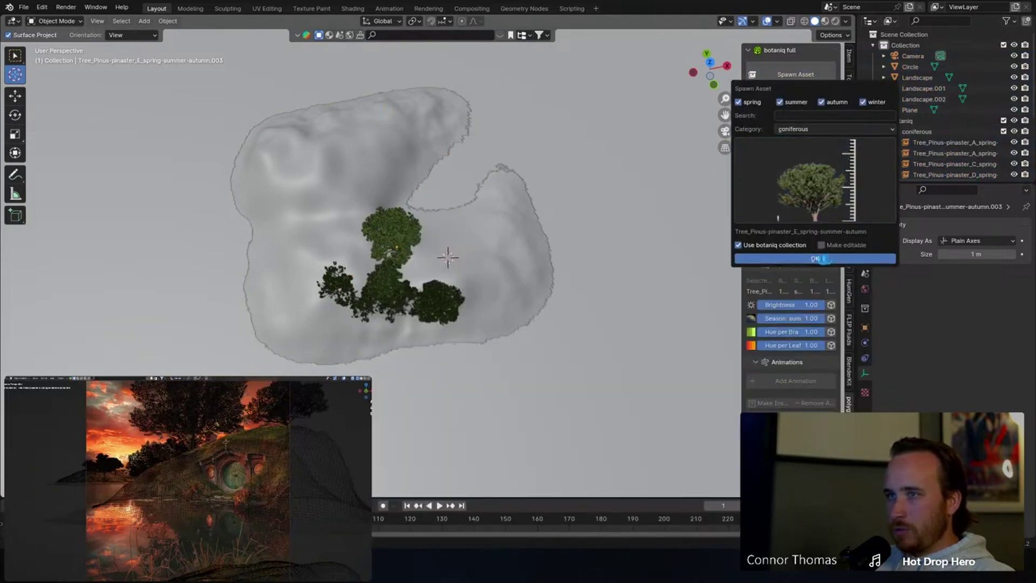
pyautogui.press('g')
pyautogui.press('Escape')
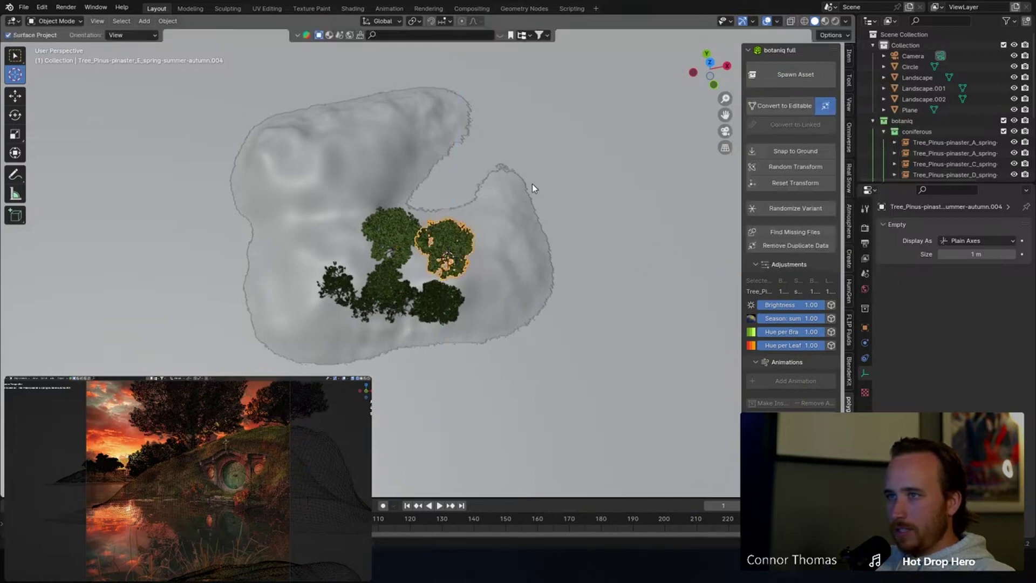
pyautogui.press('g')
pyautogui.click(546, 186)
# Clear the object selection and save the scene file.
pyautogui.press('a')
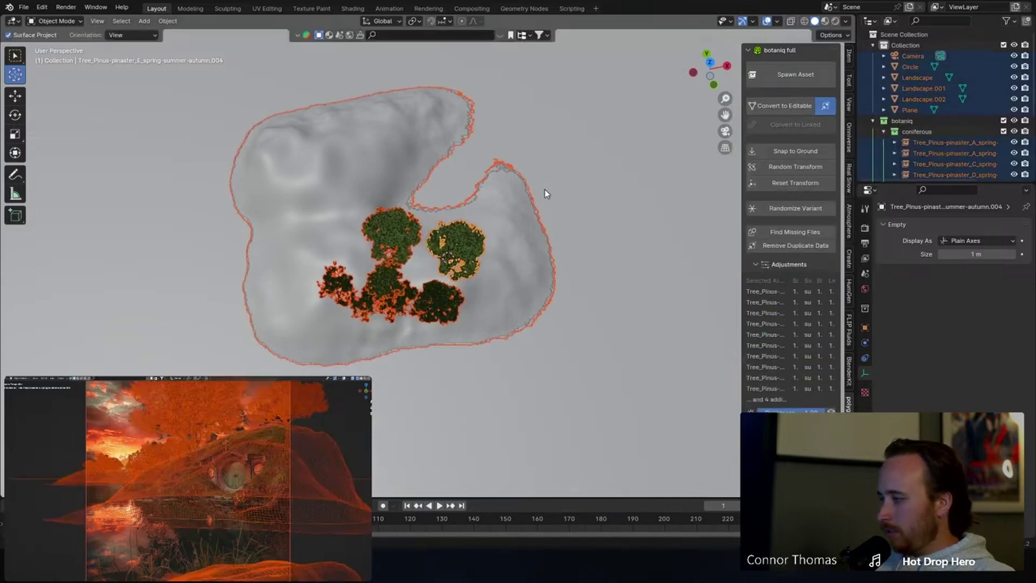
pyautogui.press('a')
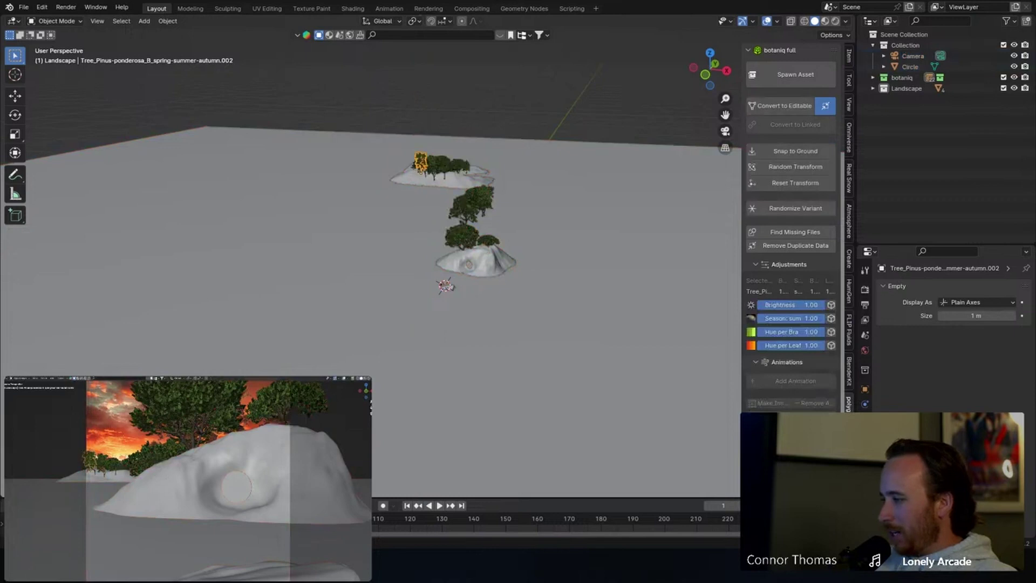
pyautogui.hotkey('alt', 'a')
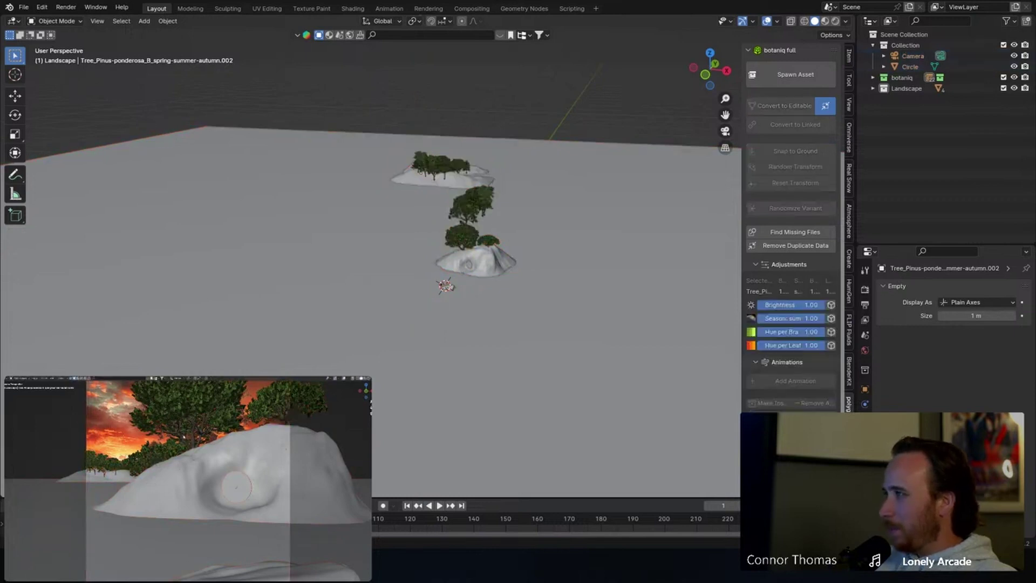
pyautogui.hotkey('ctrl', 's')
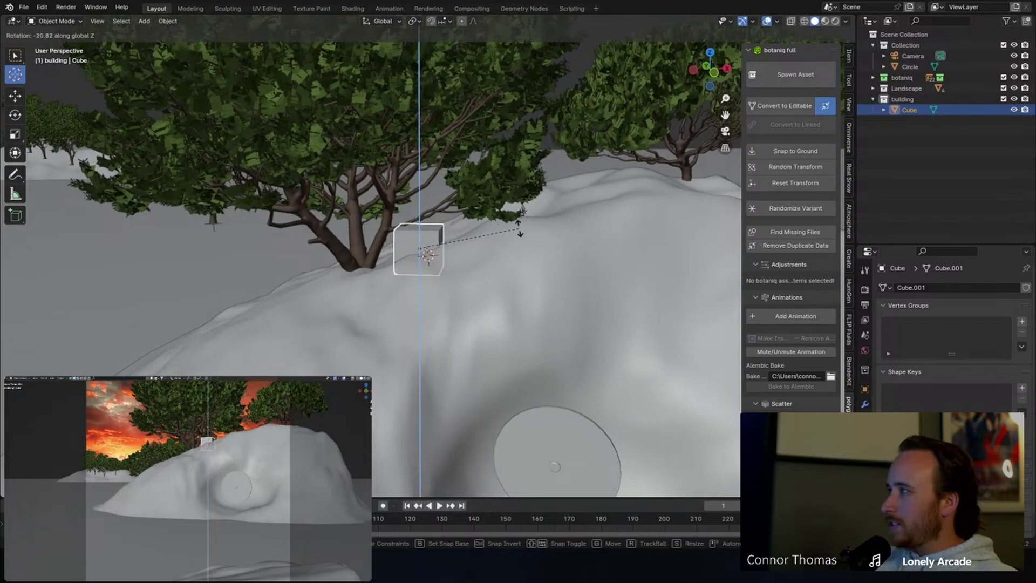
# Rotate the cube on the hill about -31° around Z and shift it about 1.7 m along its local Y axis.
pyautogui.click(512, 233)
pyautogui.moveTo(516, 232)
pyautogui.mouseDown(button='middle')
pyautogui.moveTo(540, 241)
pyautogui.moveTo(528, 245)
pyautogui.moveTo(554, 243)
pyautogui.moveTo(505, 241)
pyautogui.mouseUp(button='middle')
pyautogui.press('g')
pyautogui.press('y')
pyautogui.press('y')
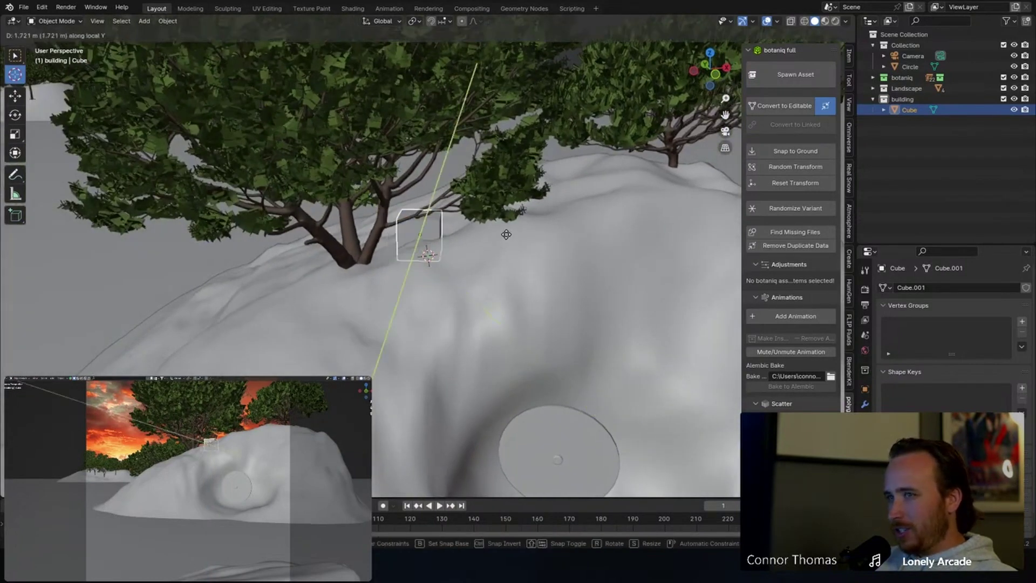
pyautogui.click(507, 238)
pyautogui.hotkey('alt', 'a')
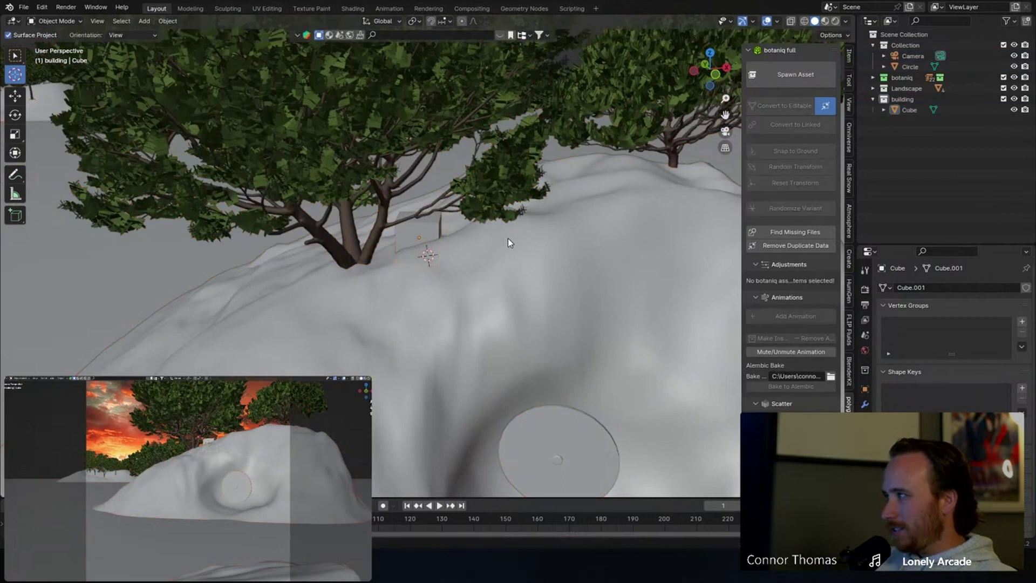
# Extrude the cube's top face upward by about 0.34 m and extrude it once more to shape the chimney block.
pyautogui.moveTo(482, 226); pyautogui.dragTo(287, 172, button='middle')
pyautogui.click(20, 56)
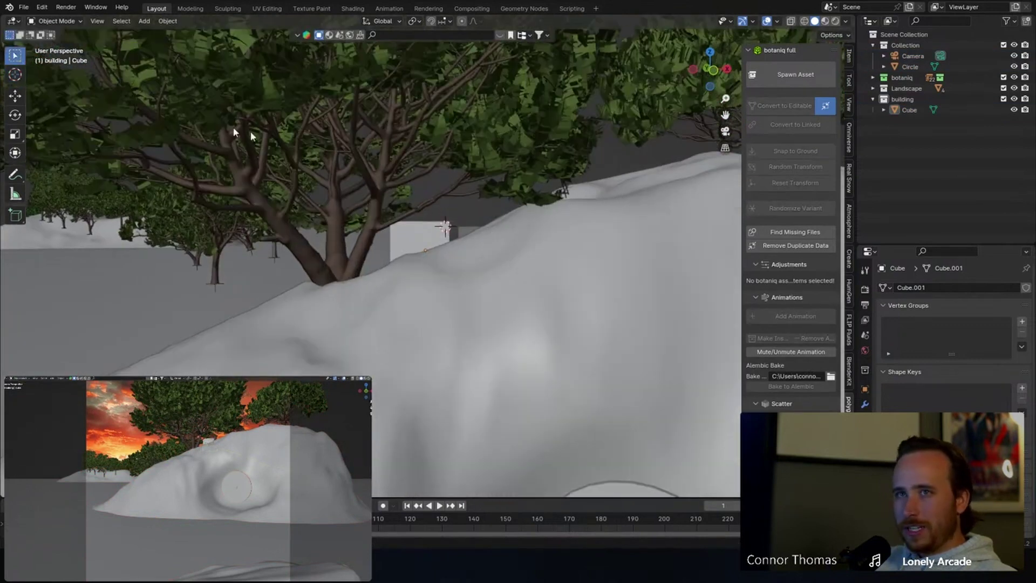
pyautogui.click(411, 227)
pyautogui.scroll(4, 534, 250)
pyautogui.press('Tab')
pyautogui.moveTo(527, 245); pyautogui.dragTo(452, 187, button='middle')
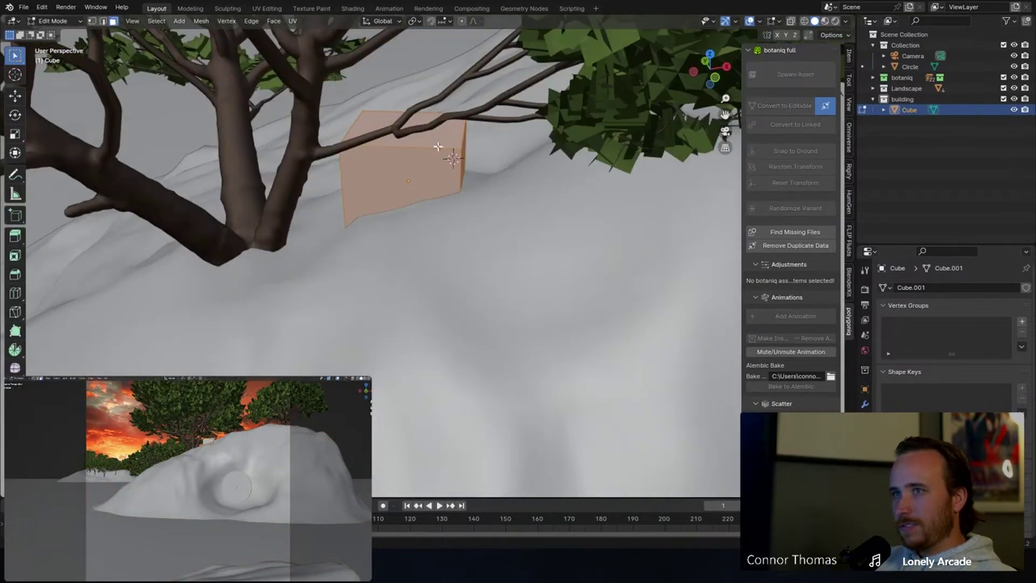
pyautogui.click(436, 140)
pyautogui.press('e')
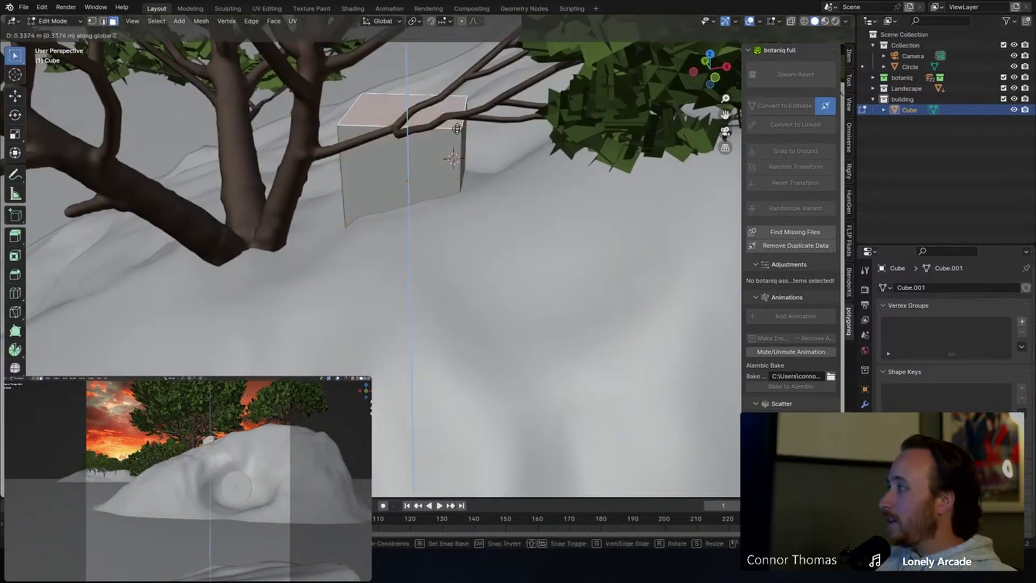
pyautogui.click(455, 121)
pyautogui.scroll(3, 458, 123)
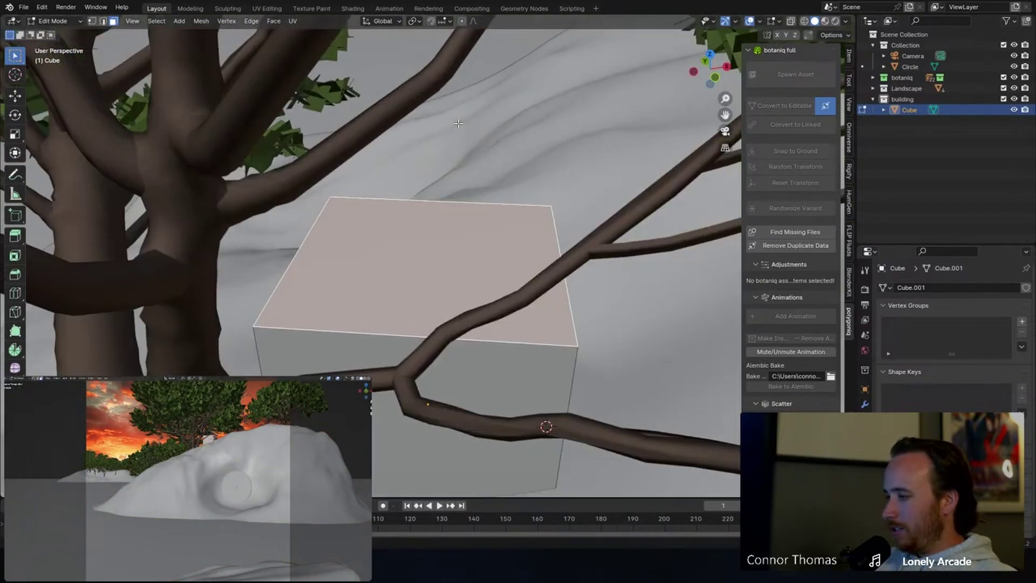
pyautogui.moveTo(416, 218); pyautogui.dragTo(592, 230, button='middle')
pyautogui.press('e')
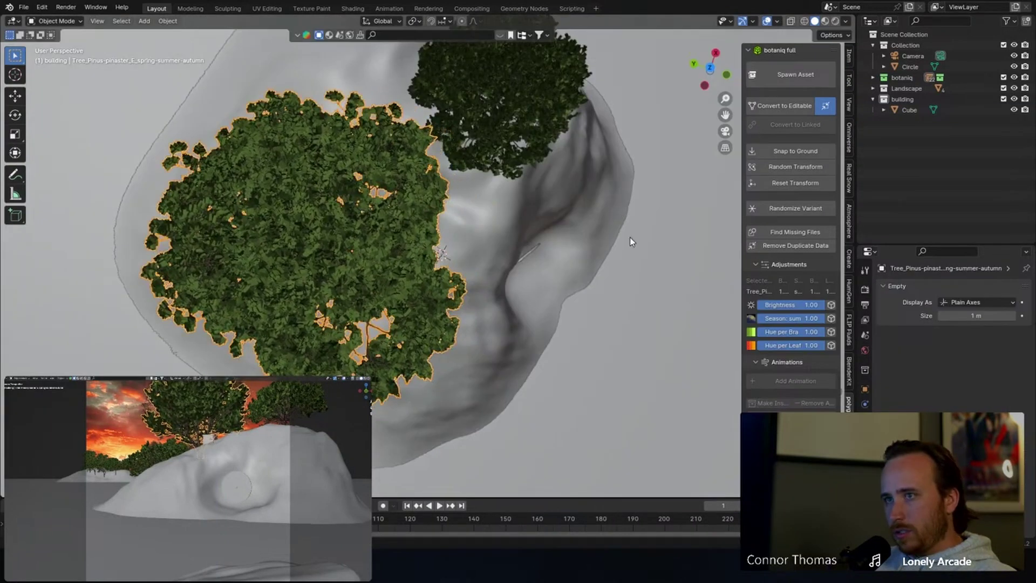
# Lower the large Pinus pinaster tree into the hill by about 1.2 m, rotate it slightly and clear the selection.
pyautogui.moveTo(630, 238); pyautogui.dragTo(580, 123, button='middle')
pyautogui.press('g')
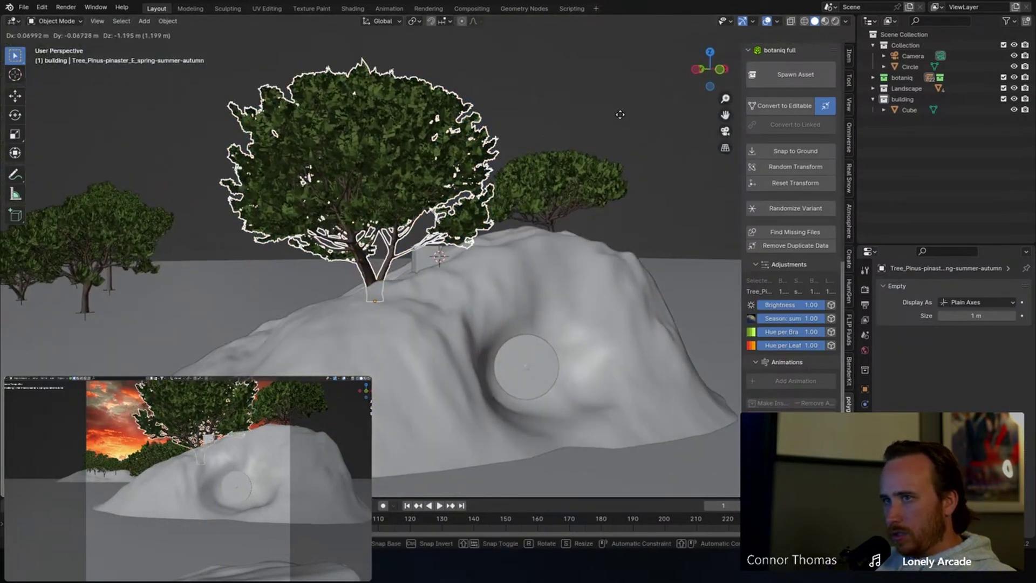
pyautogui.click(620, 115)
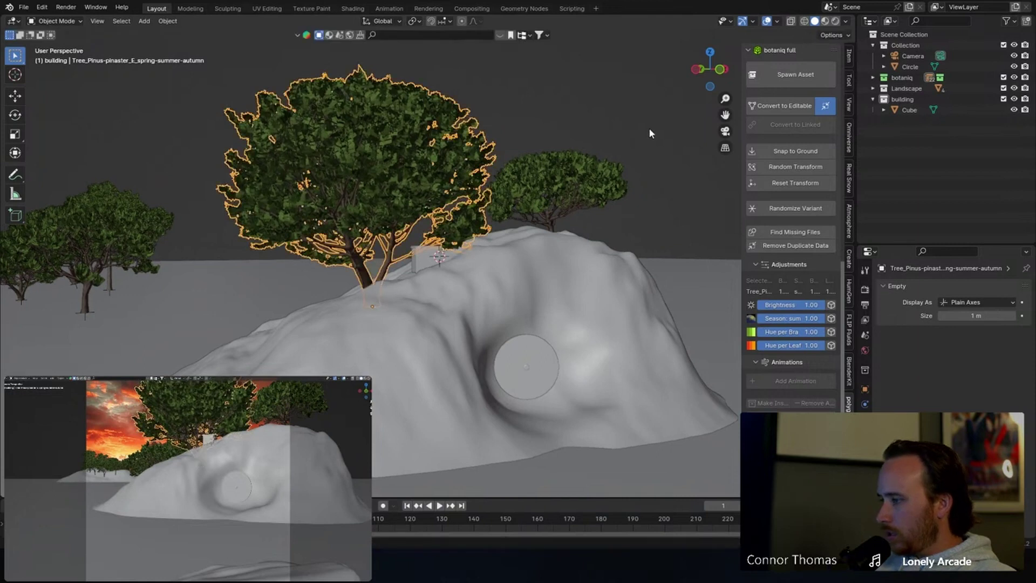
pyautogui.press('r')
pyautogui.click(623, 157)
pyautogui.press('a')
pyautogui.hotkey('alt', 'a')
pyautogui.moveTo(572, 183); pyautogui.dragTo(501, 166, button='middle')
pyautogui.scroll(5, 528, 289)
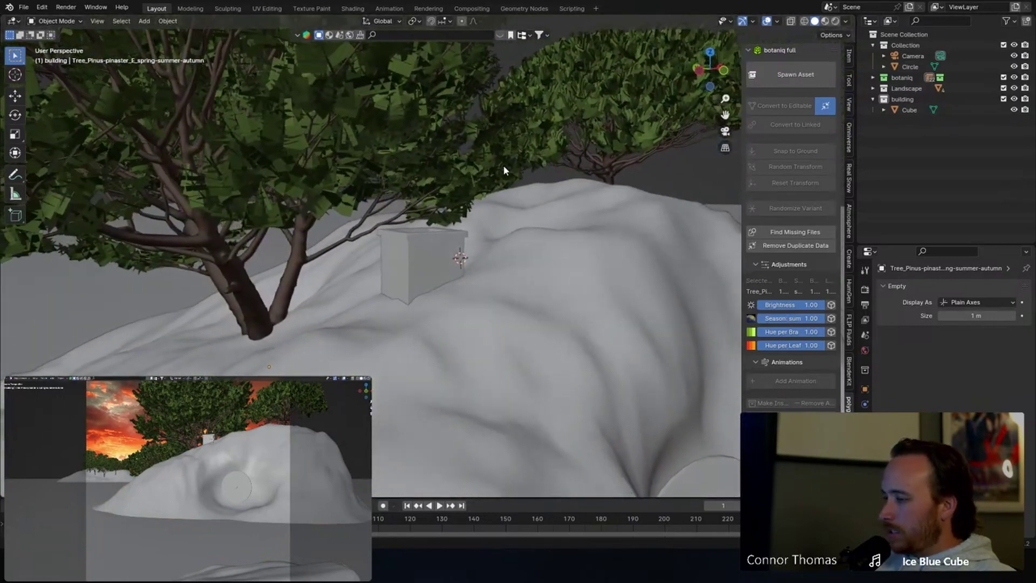
pyautogui.moveTo(420, 205); pyautogui.dragTo(458, 195, button='middle')
pyautogui.scroll(-10, 462, 237)
pyautogui.moveTo(462, 239); pyautogui.dragTo(438, 190, button='middle')
pyautogui.scroll(10, 438, 246)
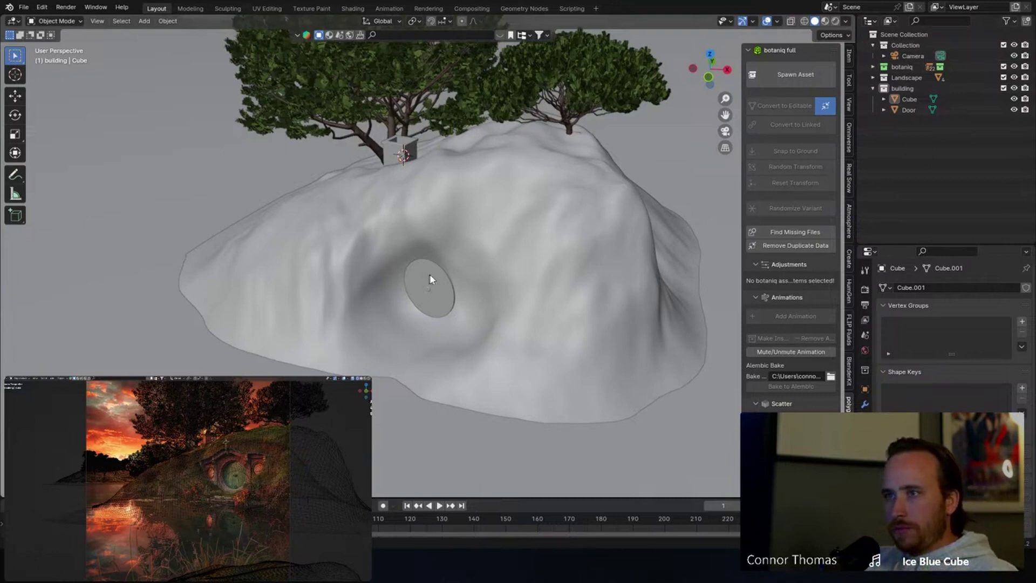
# Separate the door face offset about 0.25 m along local Z into its own object.
pyautogui.moveTo(430, 277)
pyautogui.mouseDown(button='middle')
pyautogui.moveTo(479, 314)
pyautogui.moveTo(440, 276)
pyautogui.moveTo(414, 213)
pyautogui.moveTo(446, 229)
pyautogui.mouseUp(button='middle')
pyautogui.scroll(5, 449, 276)
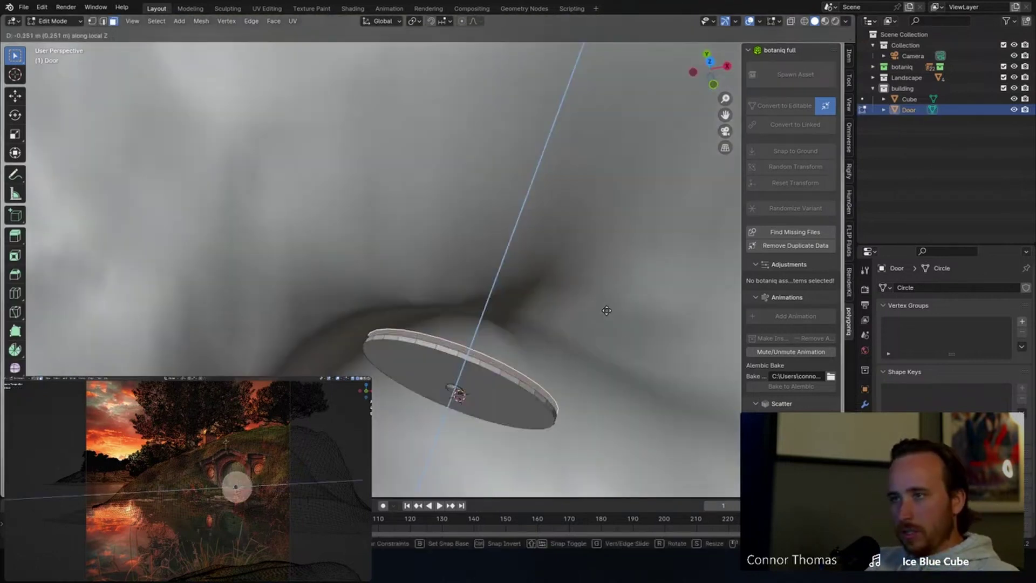
pyautogui.press('p')
pyautogui.click(604, 319)
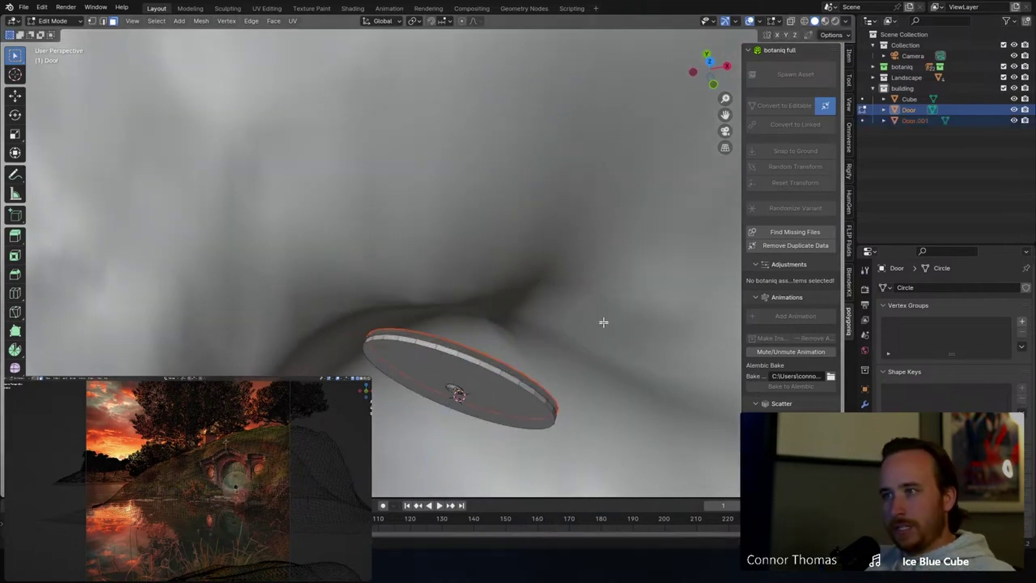
pyautogui.press('Tab')
# Delete only the faces of the separated disc Door.001, keeping its circular edge outline.
pyautogui.click(512, 372)
pyautogui.moveTo(562, 355); pyautogui.dragTo(577, 324, button='middle')
pyautogui.press('Tab')
pyautogui.press('a')
pyautogui.press('s')
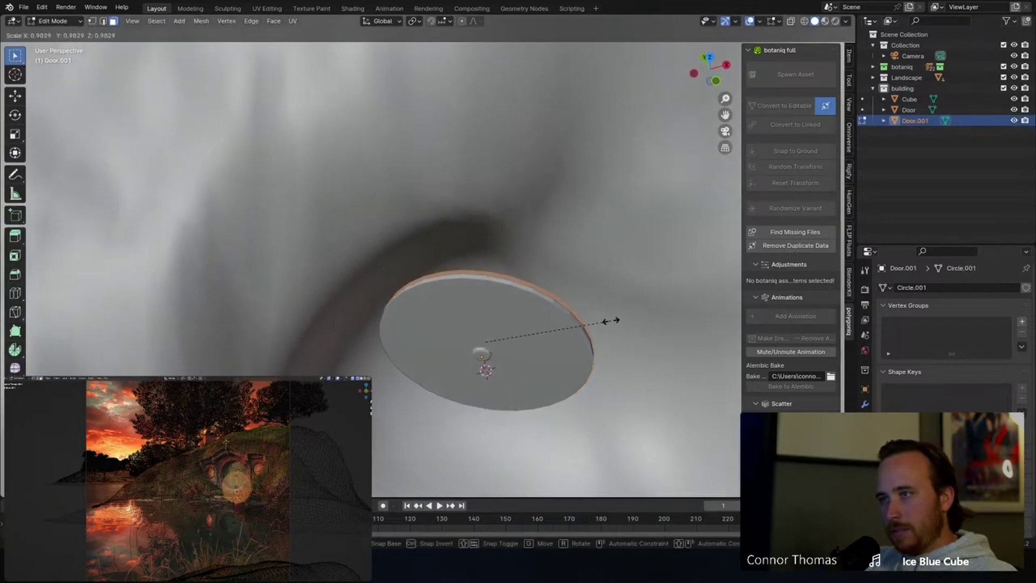
pyautogui.rightClick(611, 319)
pyautogui.moveTo(611, 315); pyautogui.dragTo(612, 322, button='middle')
pyautogui.press('x')
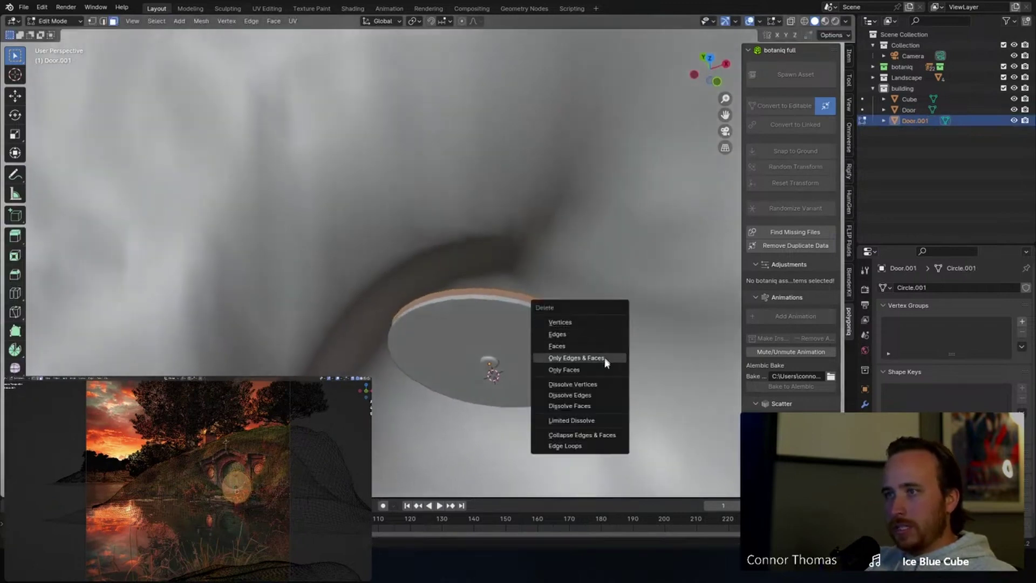
pyautogui.click(592, 369)
pyautogui.moveTo(589, 361); pyautogui.dragTo(462, 244, button='middle')
# Scale the Door.001 edge ring and extrude it along local Z to form a frame band around the door.
pyautogui.press('s')
pyautogui.click(463, 246)
pyautogui.press('e')
pyautogui.press('y')
pyautogui.press('z')
pyautogui.press('z')
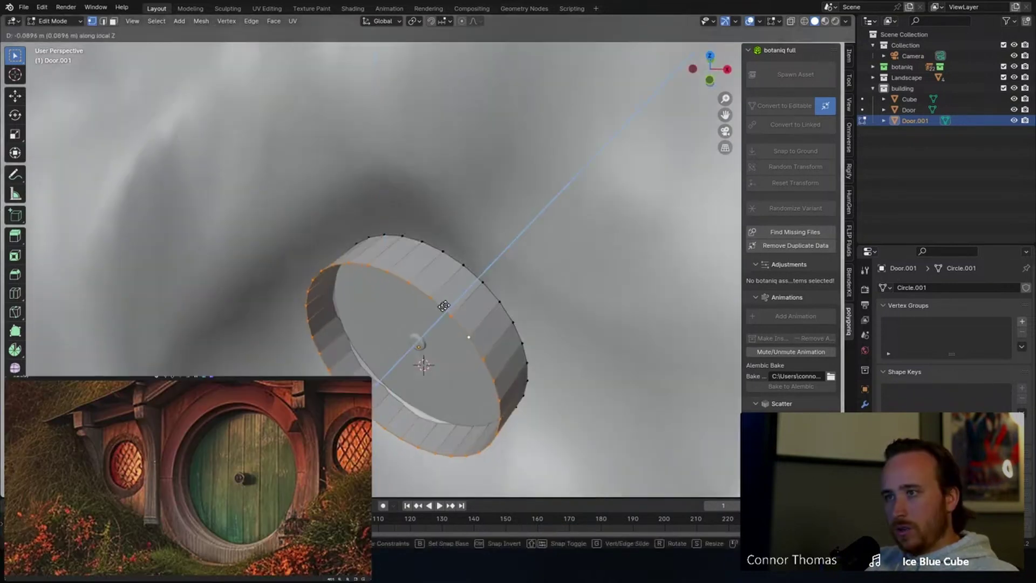
pyautogui.click(456, 303)
# Scale the whole frame band by about 0.97 and again by about 0.99 to fit tightly around the door.
pyautogui.moveTo(482, 340); pyautogui.dragTo(499, 327, button='middle')
pyautogui.press('a')
pyautogui.press('s')
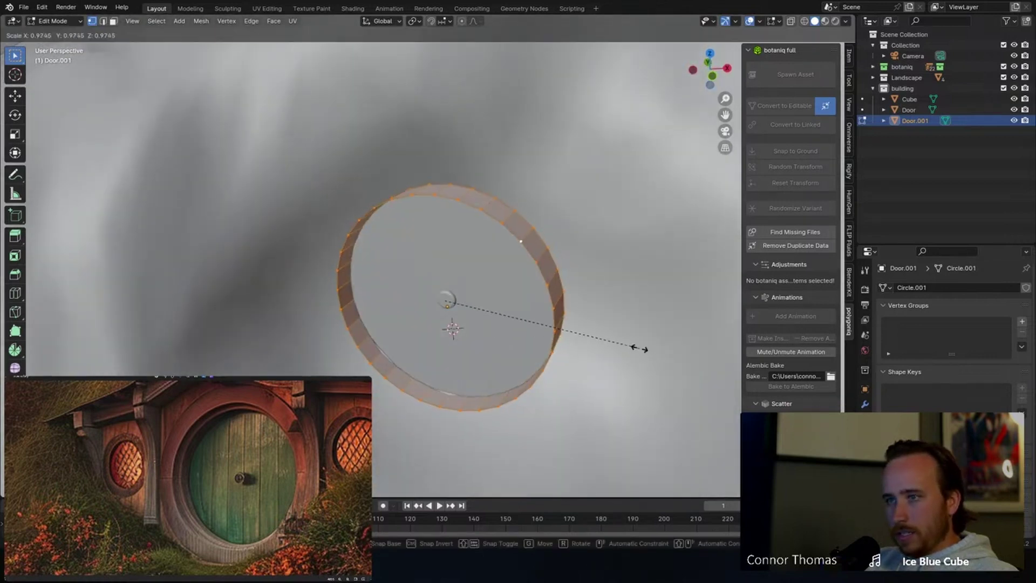
pyautogui.click(636, 346)
pyautogui.moveTo(636, 345); pyautogui.dragTo(651, 316, button='middle')
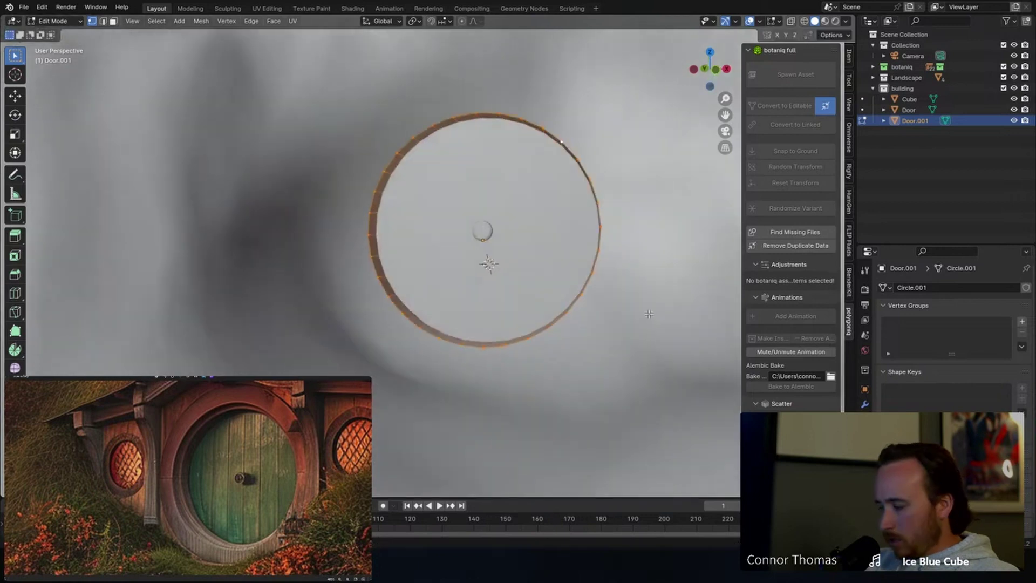
pyautogui.scroll(6, 649, 314)
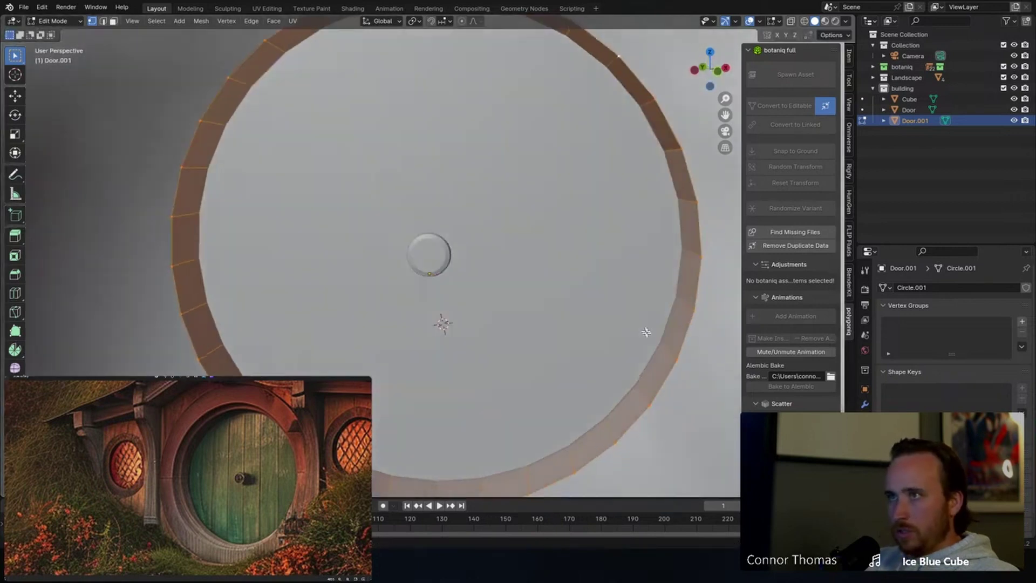
pyautogui.moveTo(643, 333); pyautogui.dragTo(650, 360, button='middle')
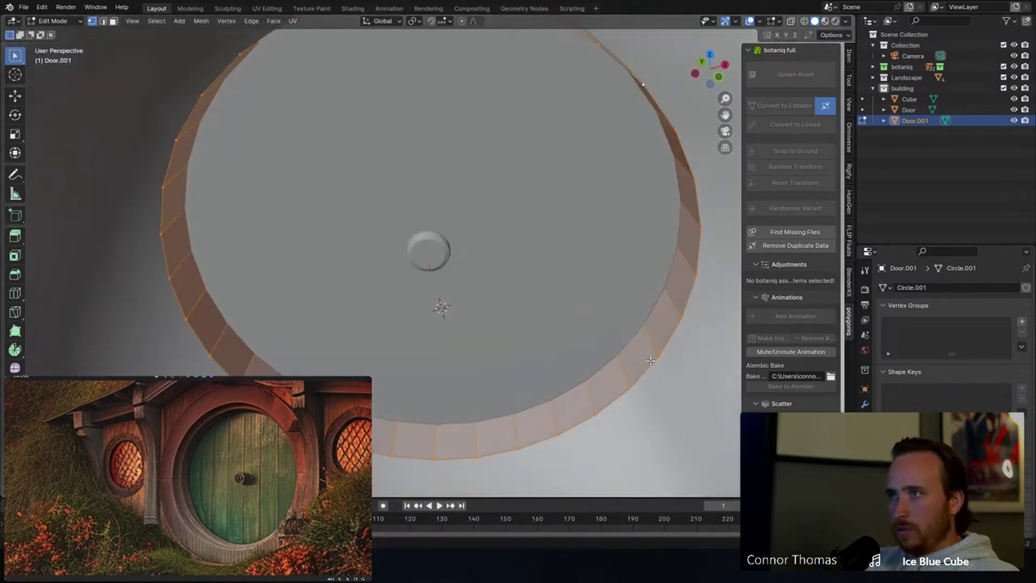
pyautogui.press('s')
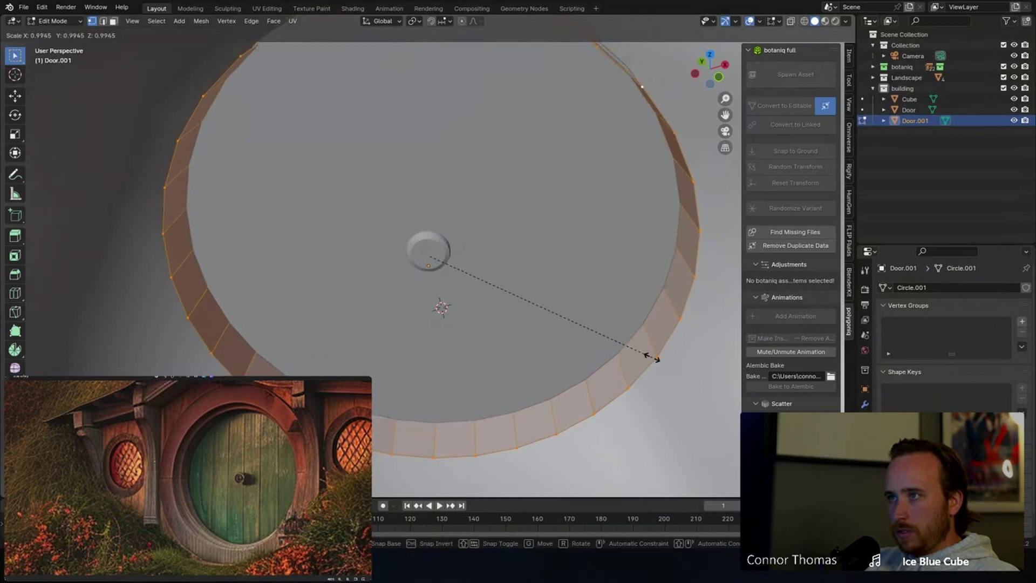
pyautogui.click(654, 357)
pyautogui.scroll(-8, 618, 321)
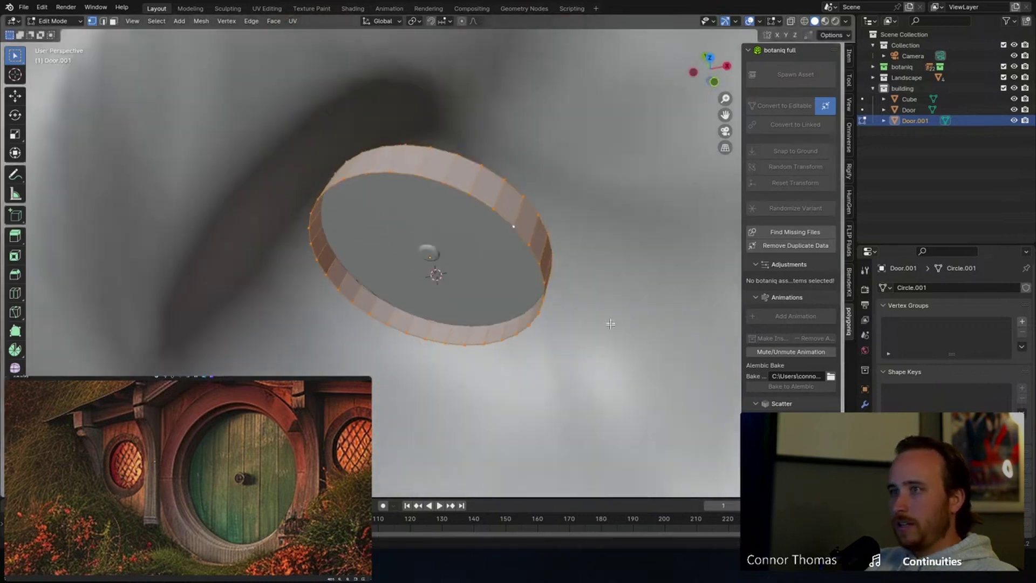
# Move the front edge loop of the frame band about -0.20 m along local Z to make the band shallower.
pyautogui.moveTo(598, 283); pyautogui.dragTo(509, 237, button='middle')
pyautogui.keyDown('alt'); pyautogui.click(527, 250); pyautogui.keyUp('alt')
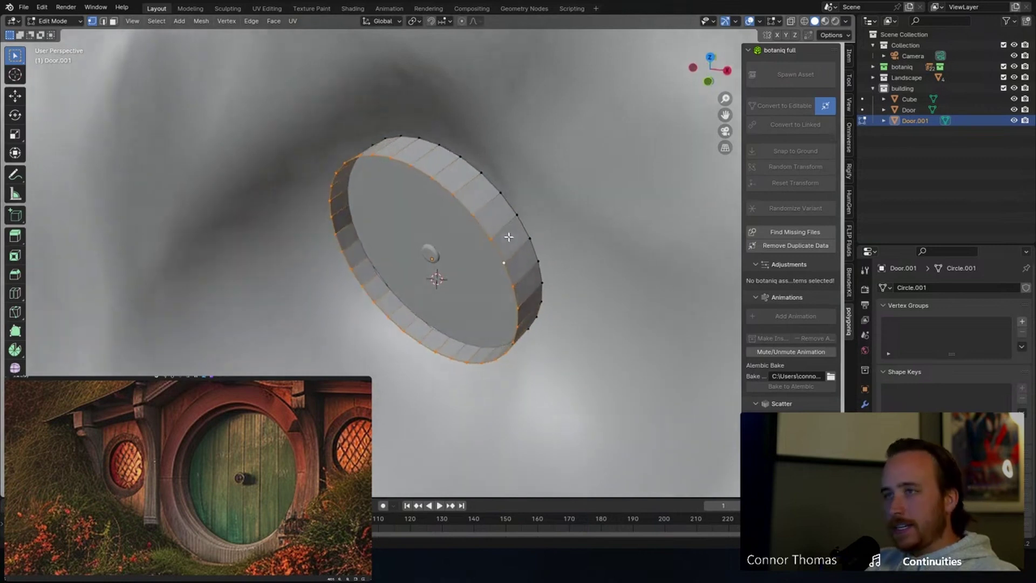
pyautogui.press('g')
pyautogui.press('z')
pyautogui.press('z')
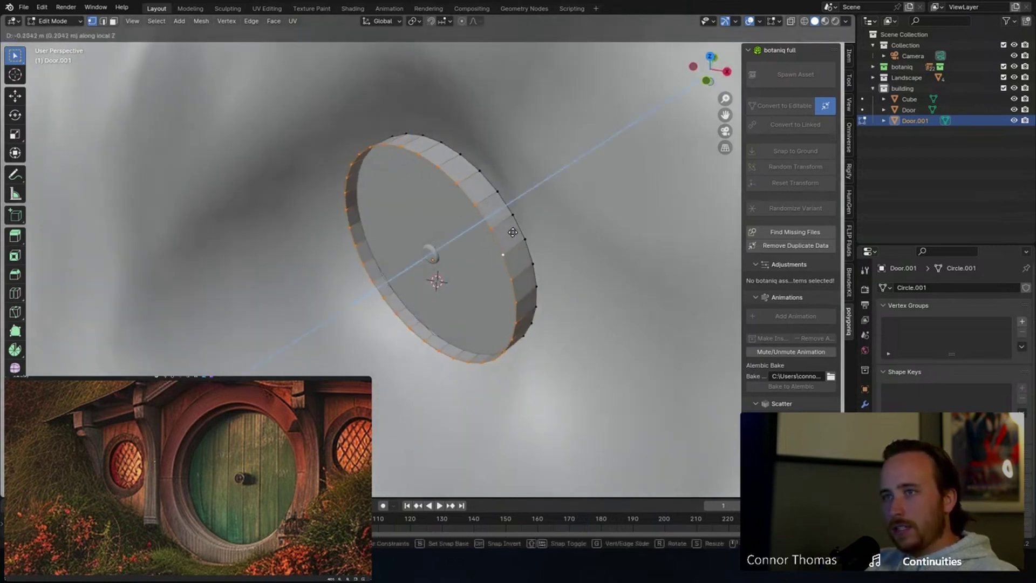
pyautogui.click(512, 233)
pyautogui.moveTo(528, 251); pyautogui.dragTo(551, 246, button='middle')
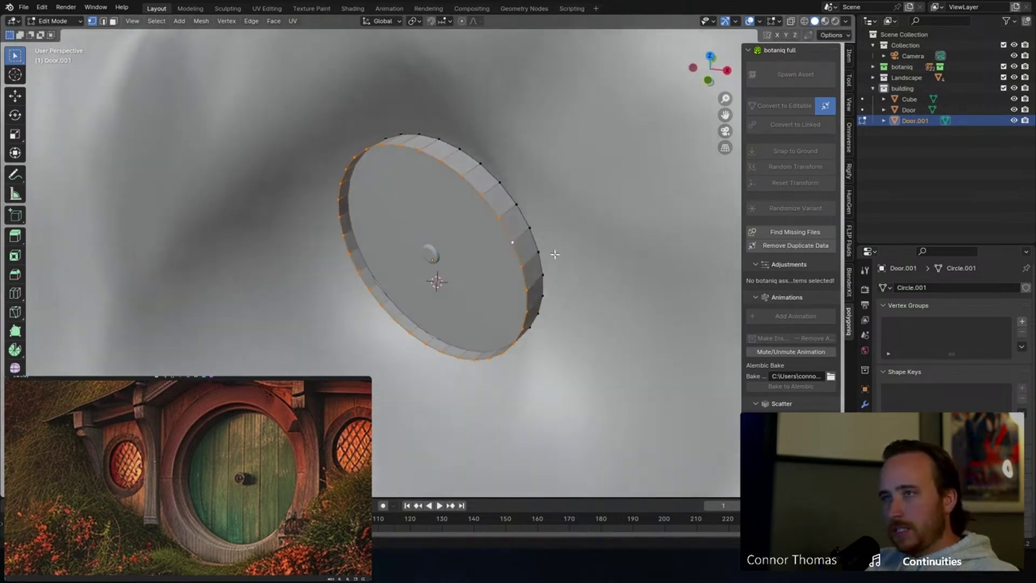
# Scale the frame's new front edge loop outward by about 1.04 and extrude it along local Z.
pyautogui.press('s')
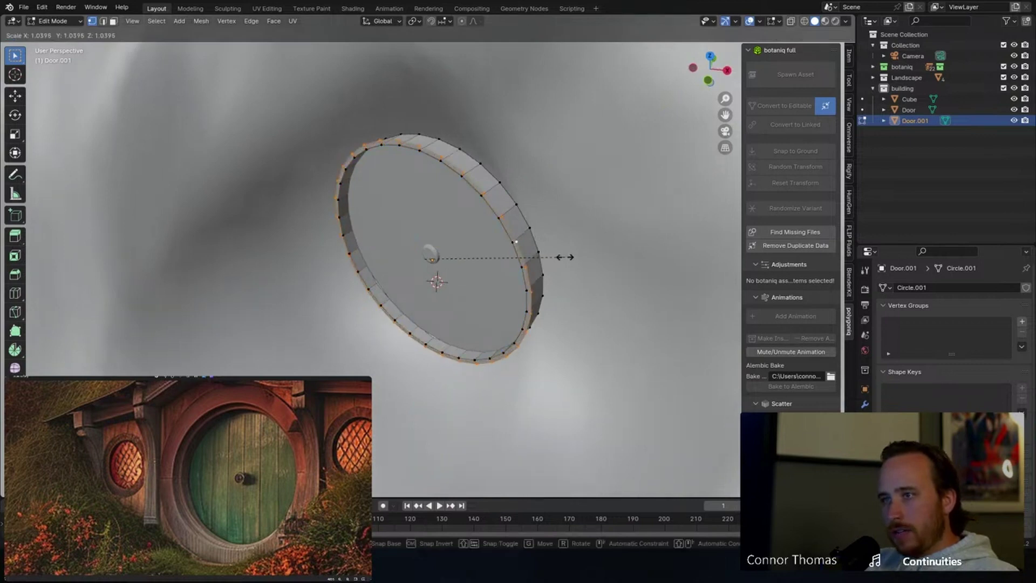
pyautogui.click(564, 258)
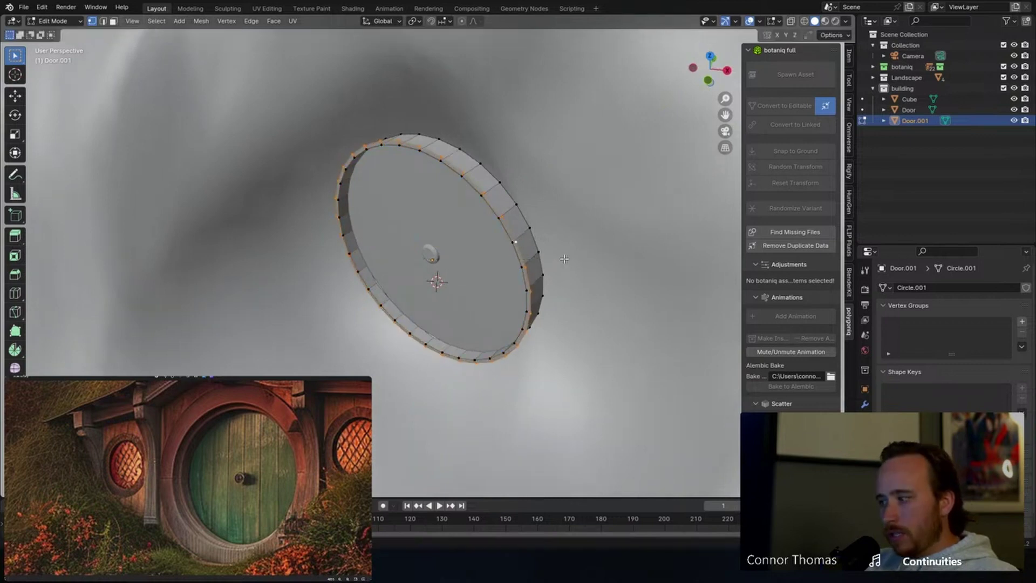
pyautogui.press('e')
pyautogui.press('z')
pyautogui.press('z')
pyautogui.click(586, 293)
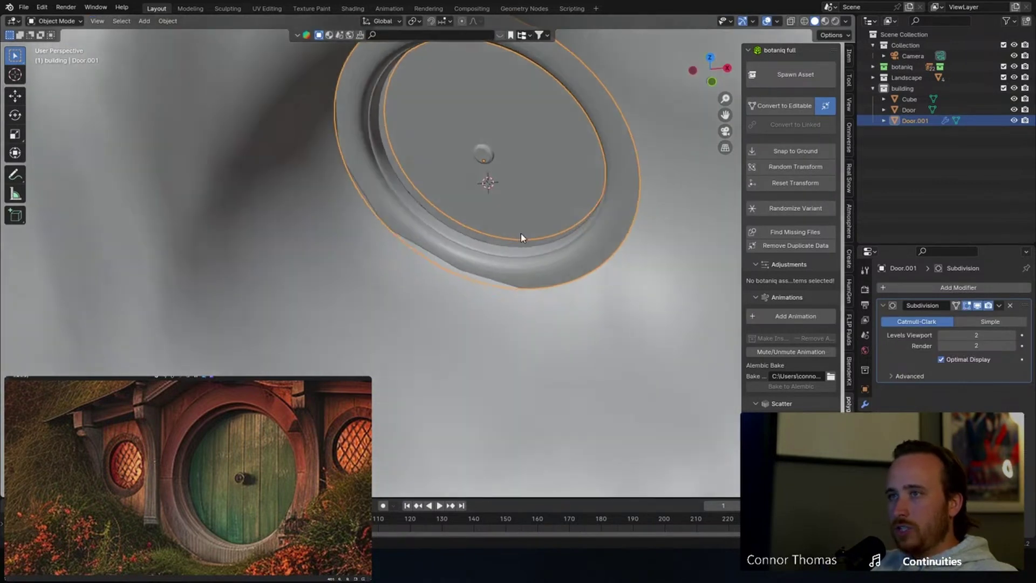
# Move the selected outer rim vertices of the Door.001 frame about -0.03 m along local Z.
pyautogui.hotkey('alt', 'a')
pyautogui.scroll(3, 499, 244)
pyautogui.scroll(-5, 455, 342)
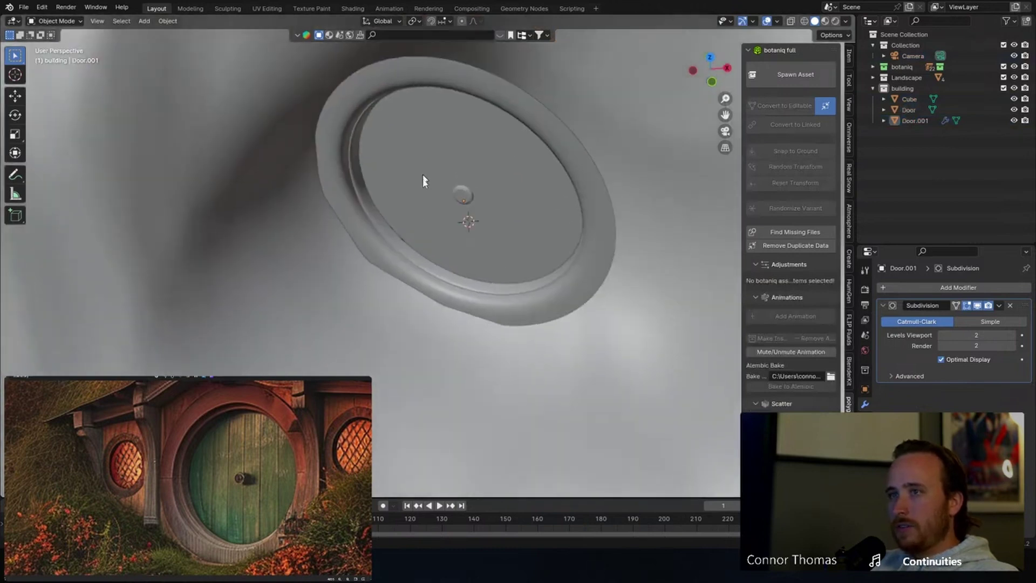
pyautogui.moveTo(424, 180); pyautogui.dragTo(528, 181, button='middle')
pyautogui.press('Tab')
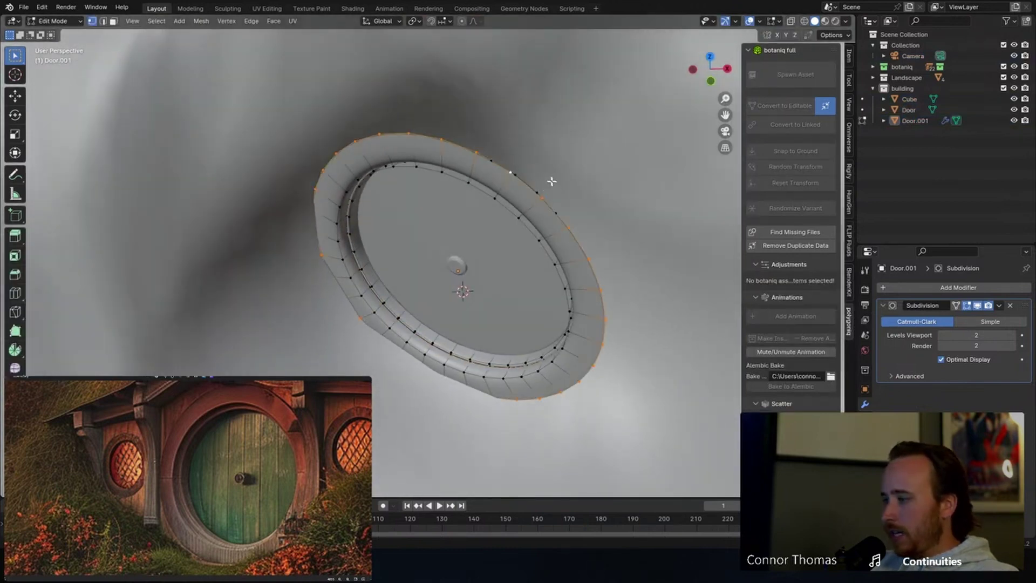
pyautogui.moveTo(526, 147); pyautogui.dragTo(542, 208, button='middle')
pyautogui.scroll(2, 542, 211)
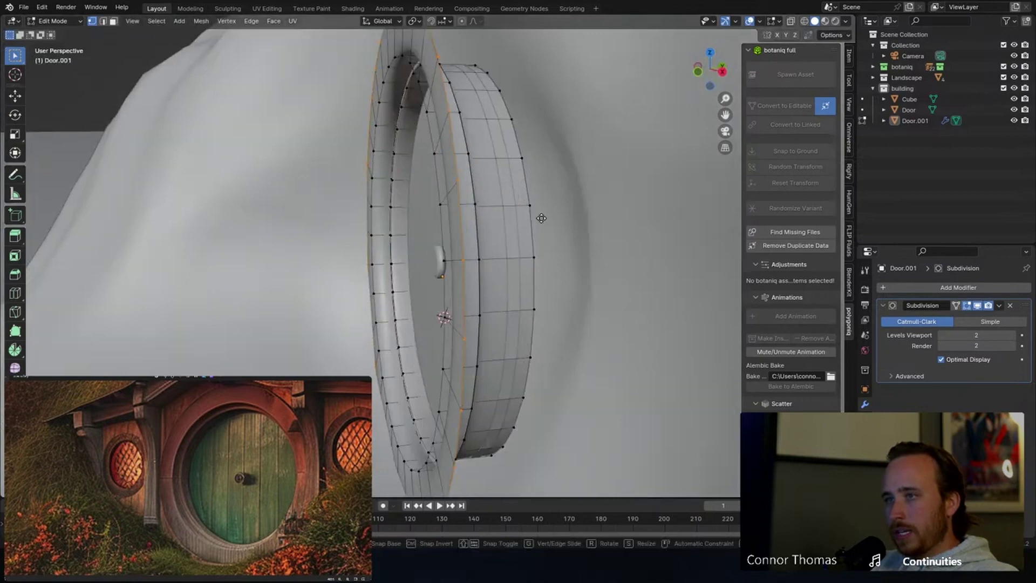
pyautogui.press('g')
pyautogui.press('z')
pyautogui.press('z')
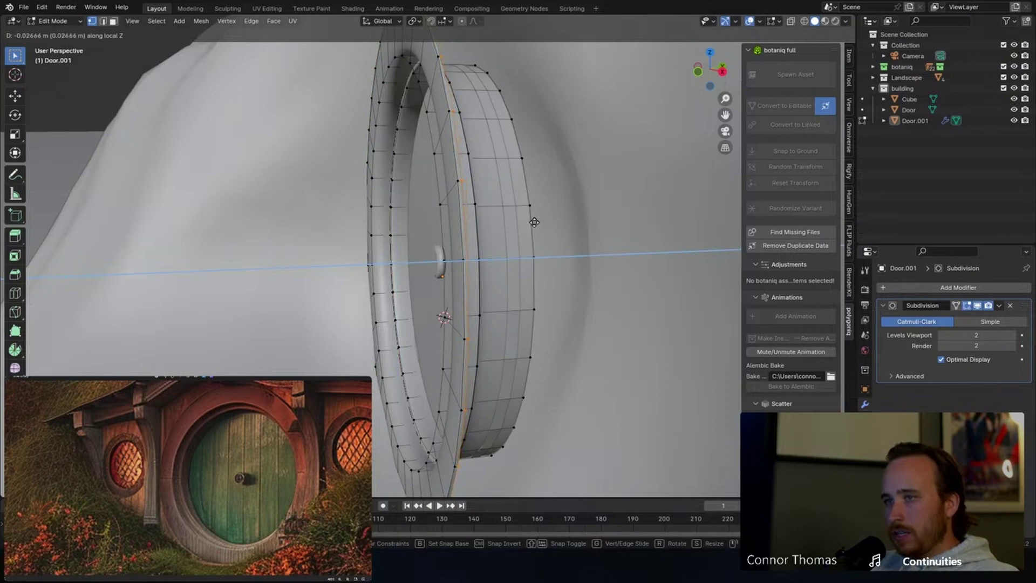
pyautogui.click(538, 222)
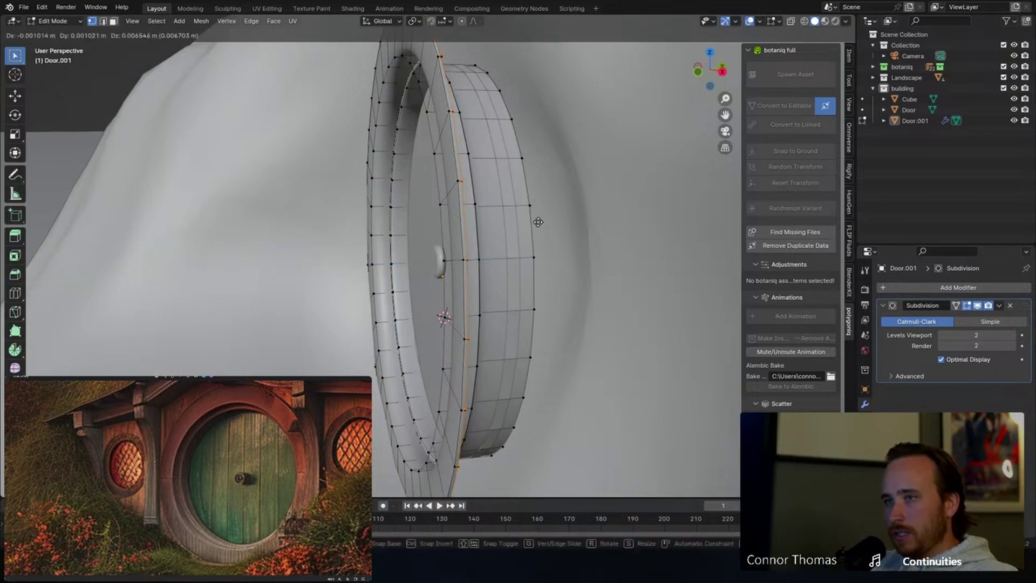
# Extrude the selected outer rim vertices of the Door.001 frame and scale them outward along local X to extend the panel sideways.
pyautogui.moveTo(538, 222); pyautogui.dragTo(536, 184, button='middle')
pyautogui.scroll(-5, 534, 188)
pyautogui.press('s')
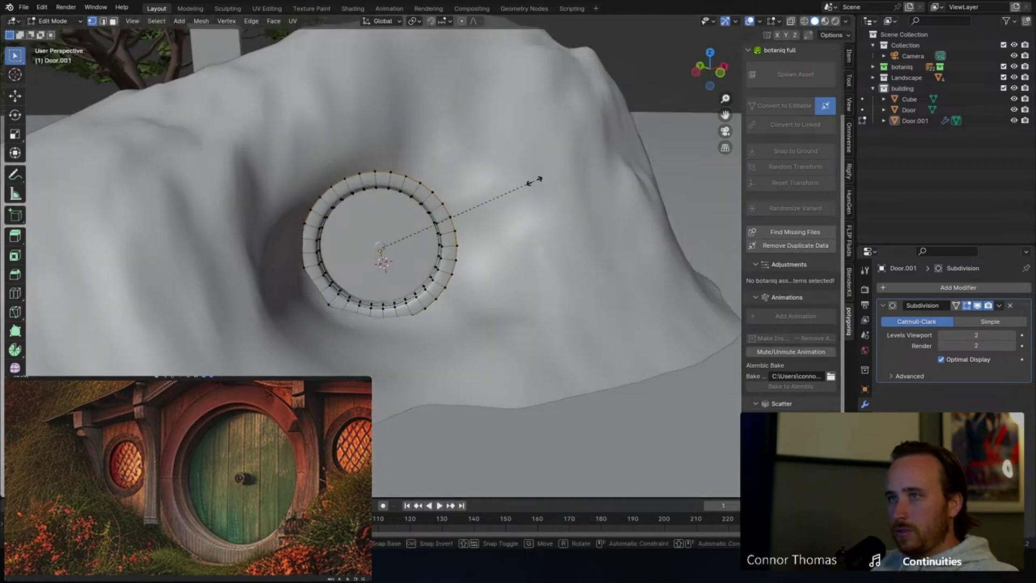
pyautogui.press('x')
pyautogui.press('x')
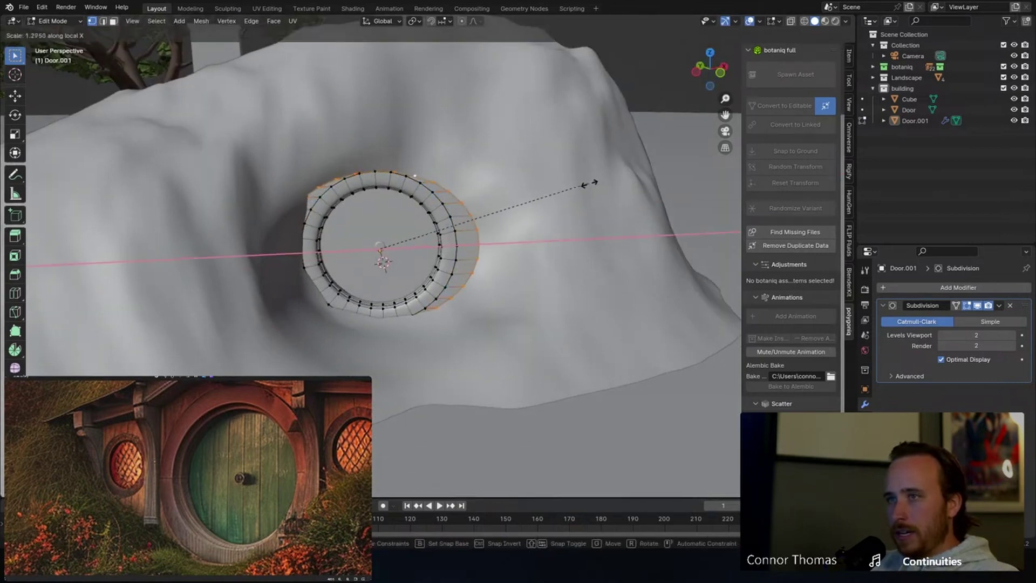
# Scale the extruded panel edge of Door.001 by about 1.08 along local Y and return to Object Mode.
pyautogui.press('z')
pyautogui.press('z')
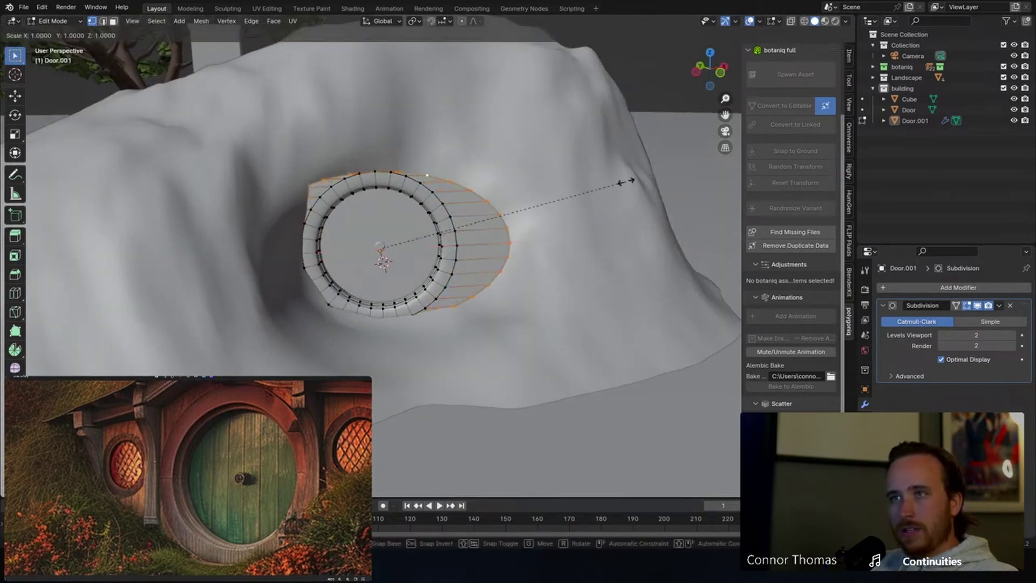
pyautogui.press('z')
pyautogui.press('y')
pyautogui.press('y')
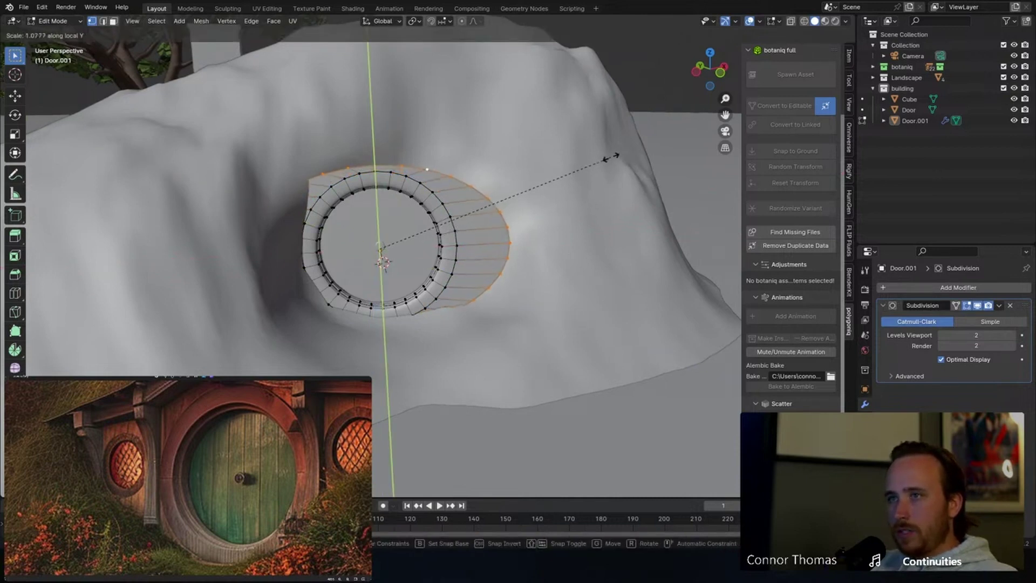
pyautogui.click(611, 157)
pyautogui.press('Tab')
pyautogui.moveTo(554, 155); pyautogui.dragTo(597, 220, button='middle')
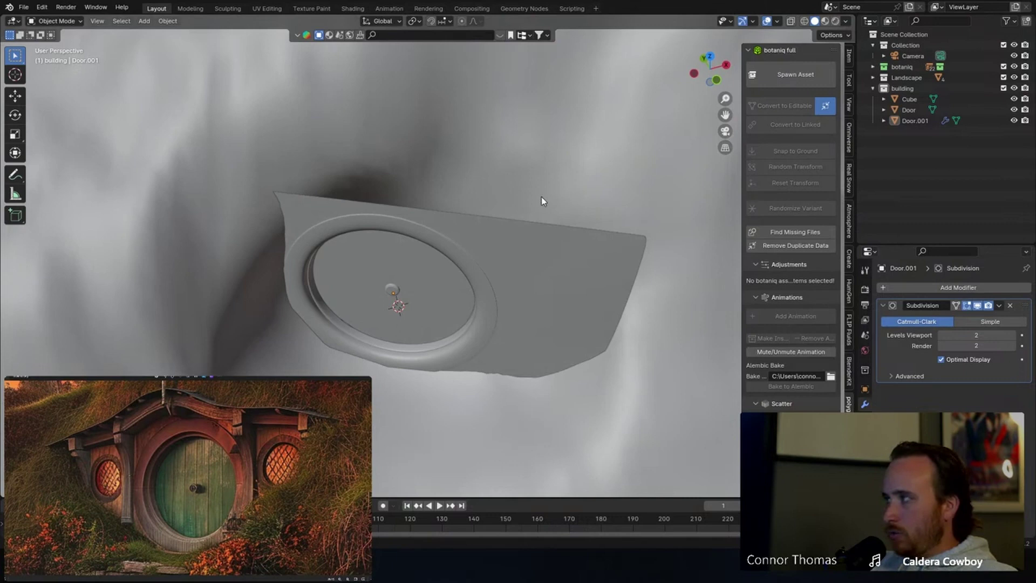
pyautogui.moveTo(542, 201); pyautogui.dragTo(502, 176, button='middle')
pyautogui.click(463, 195)
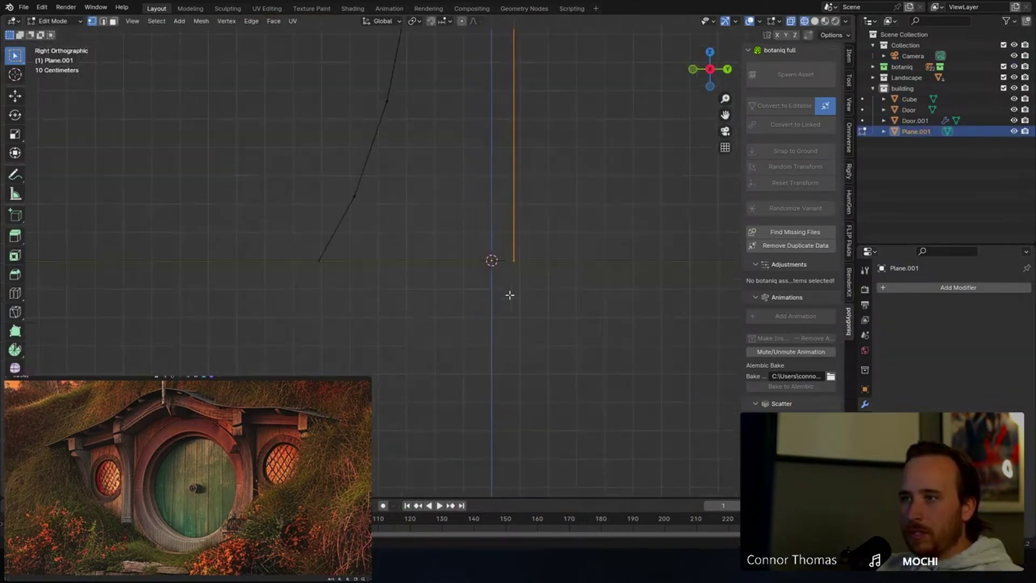
pyautogui.scroll(1, 423, 300)
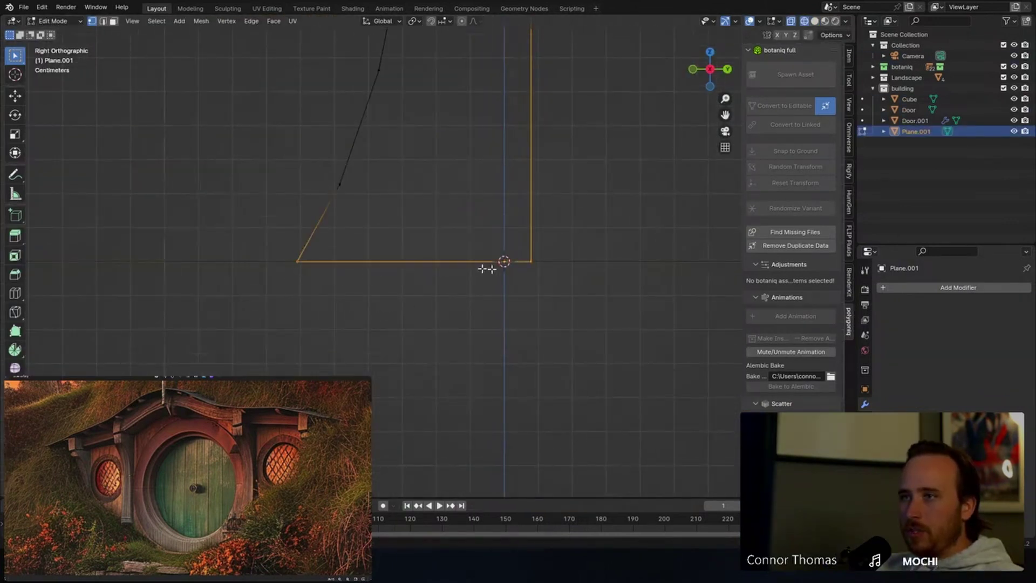
pyautogui.press('s')
pyautogui.press('z')
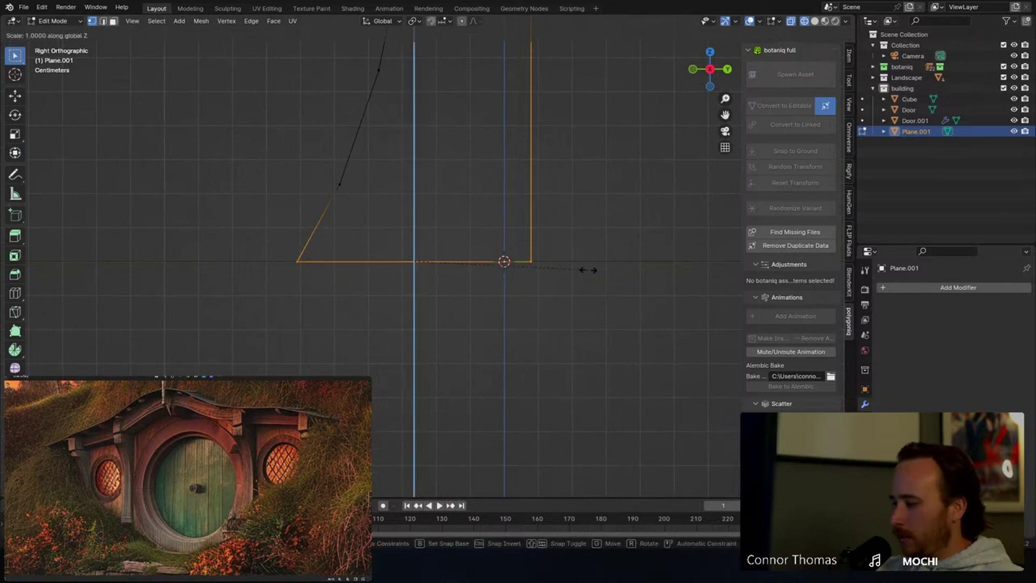
pyautogui.press('Escape')
# Add evenly spaced loop cuts across the straight rear face of the Plane.001 bracket post.
pyautogui.hotkey('alt', 'a')
pyautogui.moveTo(588, 269); pyautogui.dragTo(432, 259, button='middle')
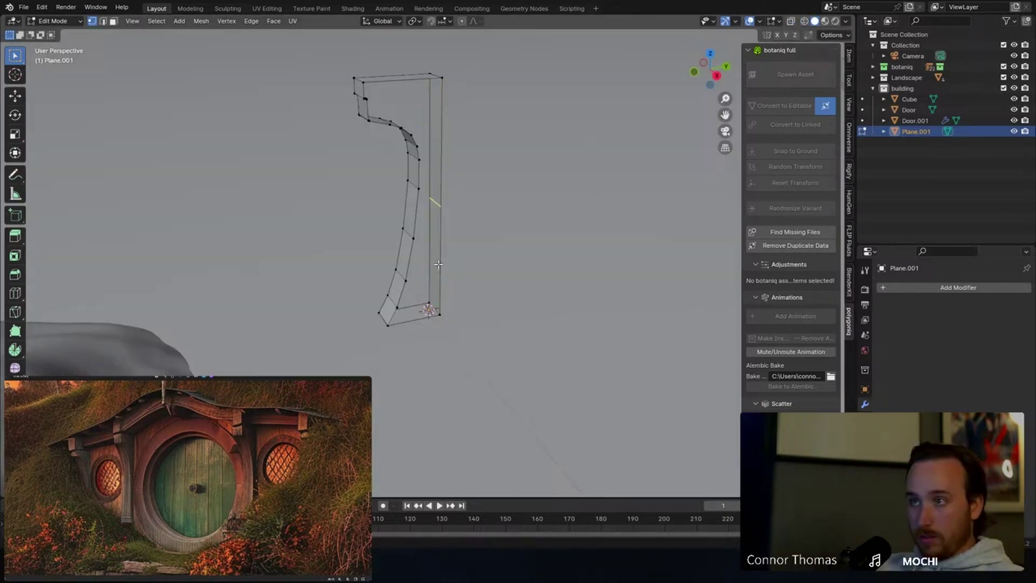
pyautogui.keyDown('alt'); pyautogui.click(438, 263); pyautogui.keyUp('alt')
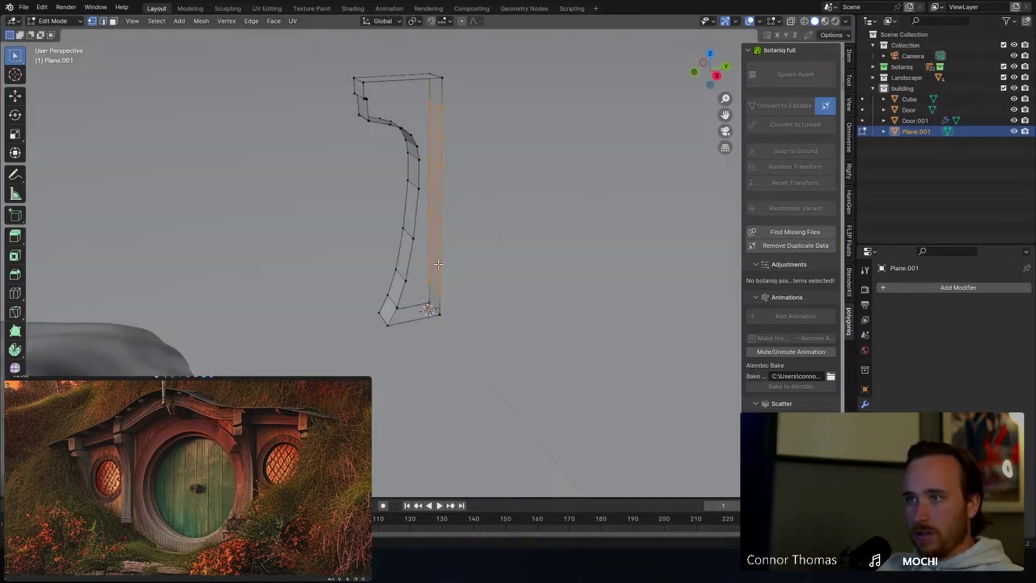
# Fill the open side of the bracket post with faces, working from the base edge up to the head.
pyautogui.click(414, 322)
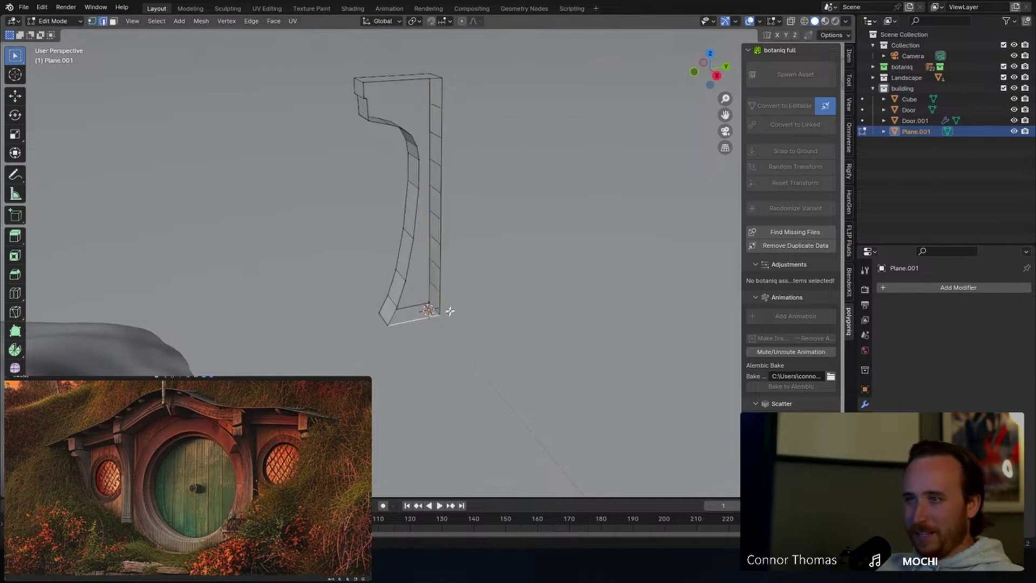
pyautogui.press('f')
pyautogui.press('f')
pyautogui.press('f')
pyautogui.press('f')
pyautogui.press('f')
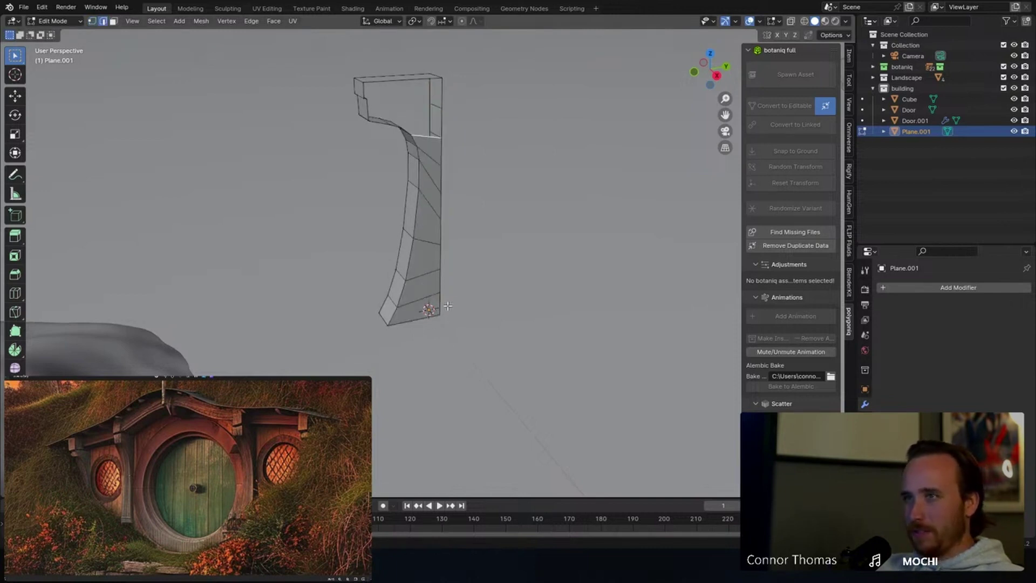
pyautogui.press('f')
pyautogui.press('f')
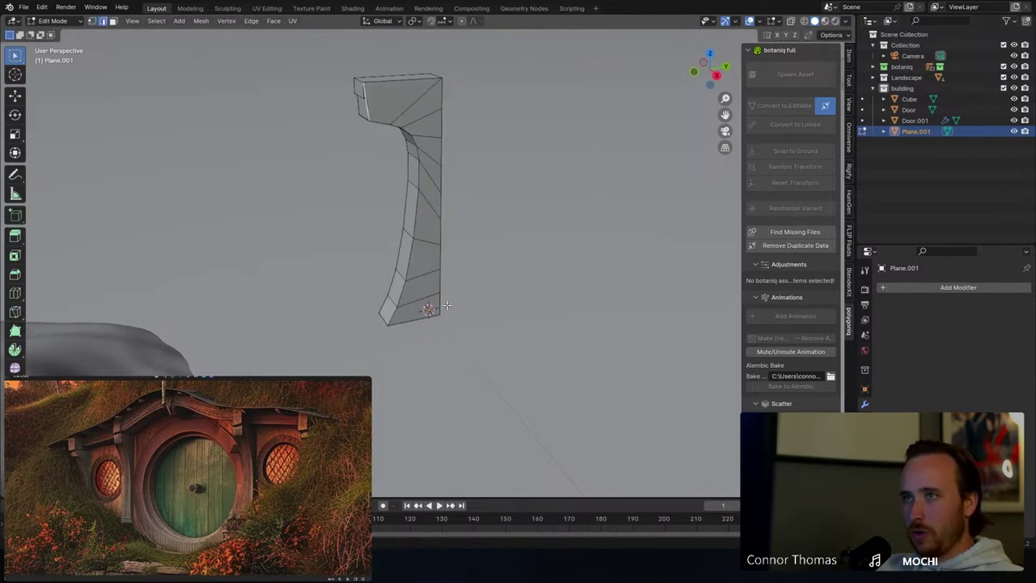
# Undo the last side fills around the bracket's head and add loop cuts across its top face.
pyautogui.hotkey('ctrl', 'z')
pyautogui.scroll(4, 428, 81)
pyautogui.keyDown('shift'); pyautogui.moveTo(452, 51); pyautogui.dragTo(444, 193, button='middle'); pyautogui.keyUp('shift')
pyautogui.scroll(3, 435, 284)
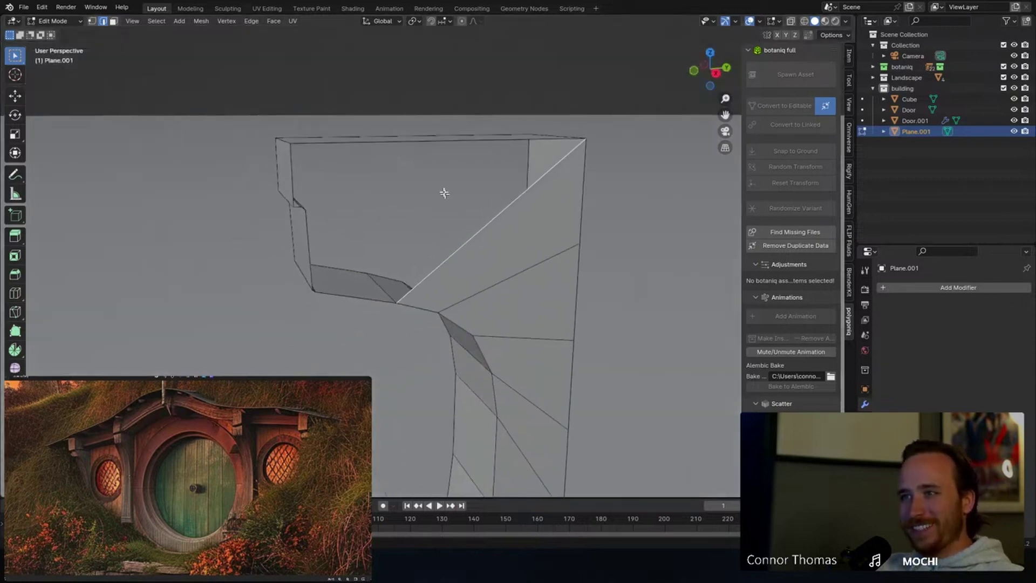
pyautogui.click(430, 148)
pyautogui.rightClick(430, 148)
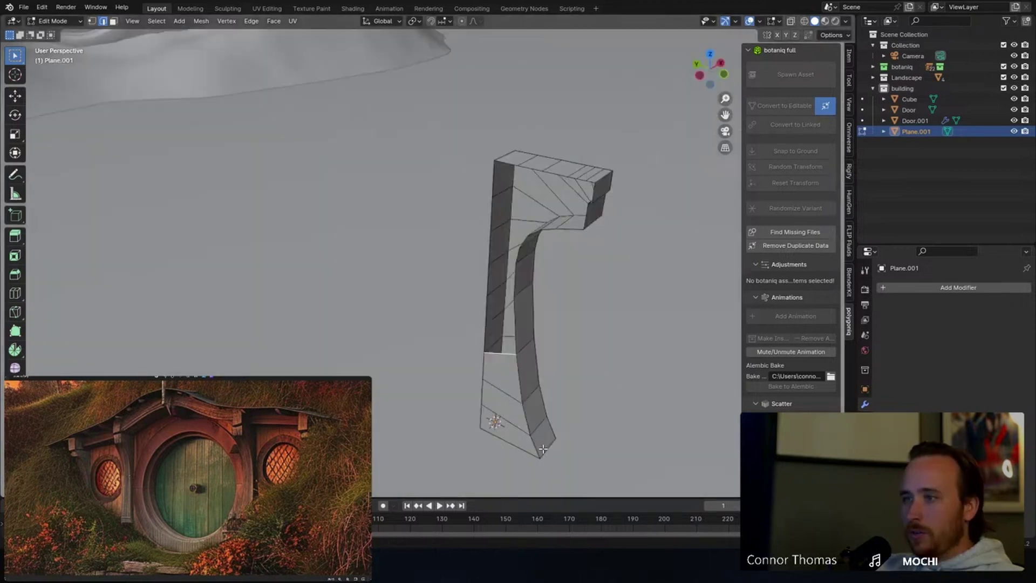
# Fill the bracket post's opposite open side with faces up to the head and leave Edit Mode.
pyautogui.press('f')
pyautogui.press('f')
pyautogui.press('f')
pyautogui.press('f')
pyautogui.press('f')
pyautogui.press('f')
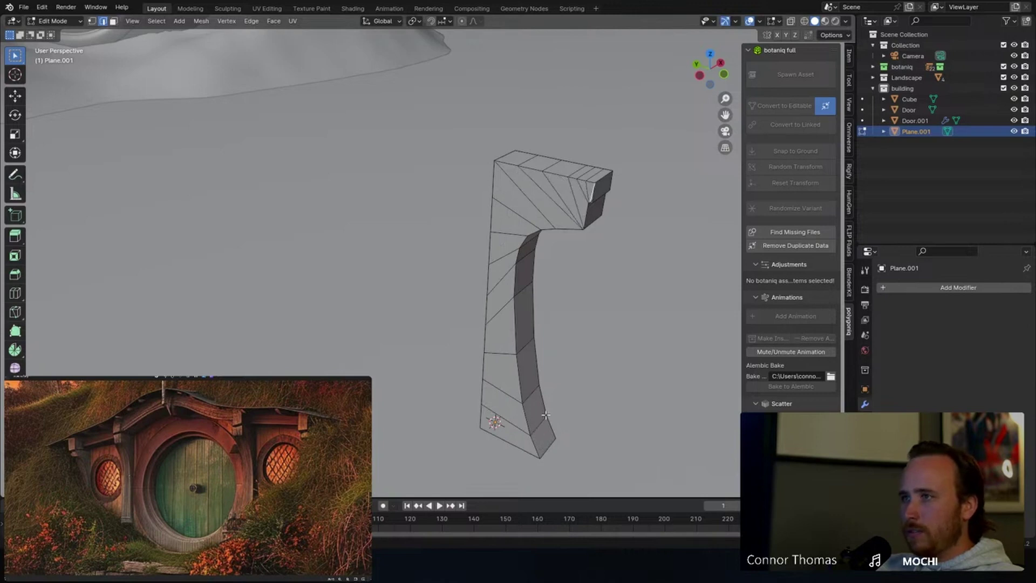
pyautogui.press('Tab')
# Copy the Z rotation of the Door.001 frame to the Plane.001 bracket post, setting it to -32.602°.
pyautogui.press('KP_7')
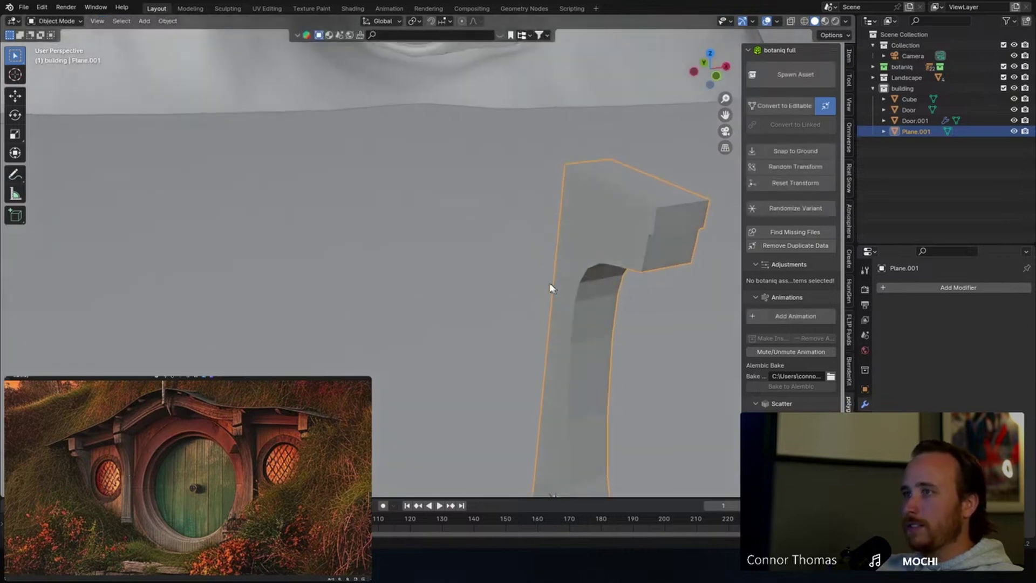
pyautogui.click(506, 102)
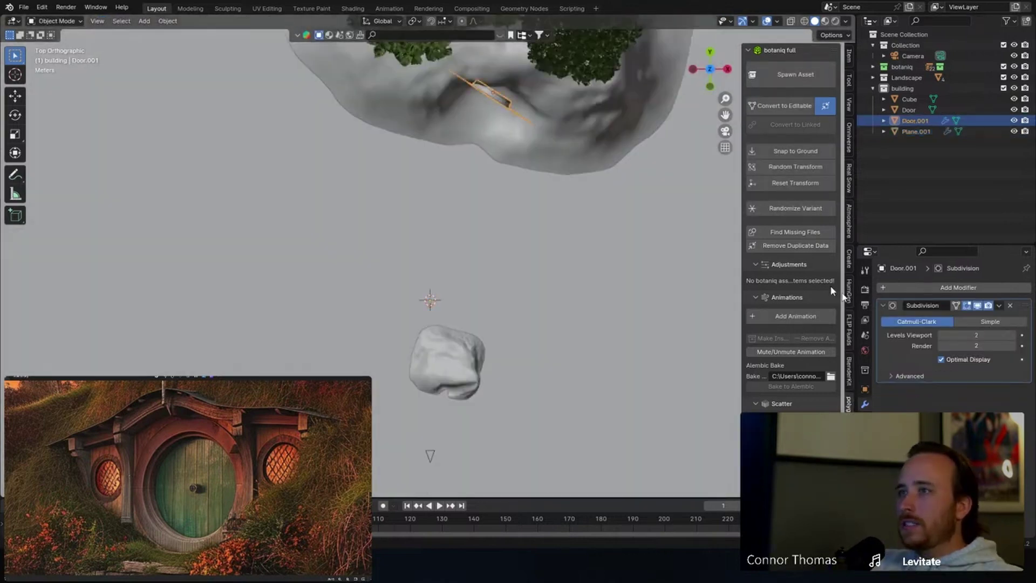
pyautogui.click(866, 390)
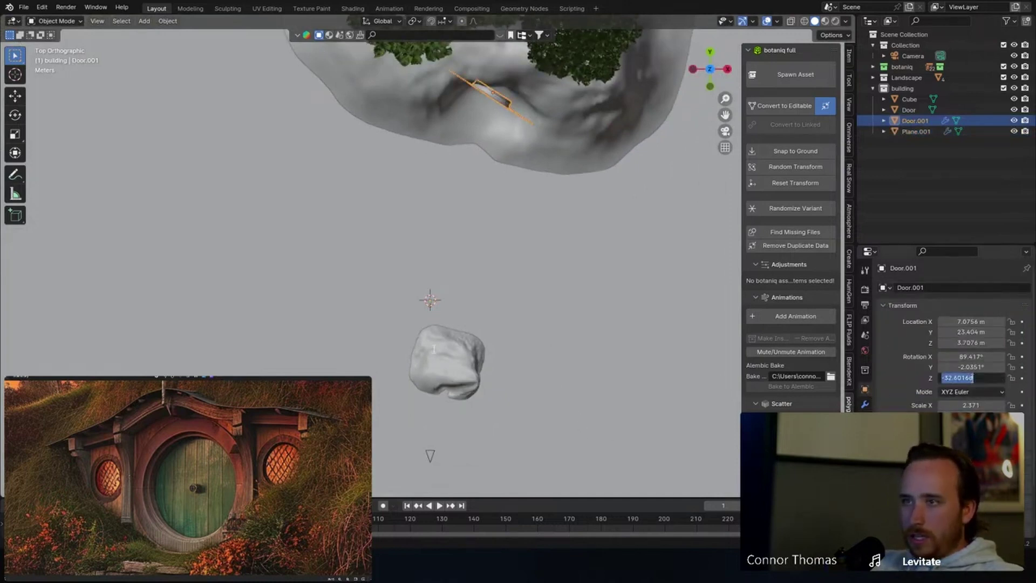
pyautogui.click(478, 313)
pyautogui.scroll(6, 477, 307)
pyautogui.moveTo(477, 337); pyautogui.dragTo(472, 303, button='middle')
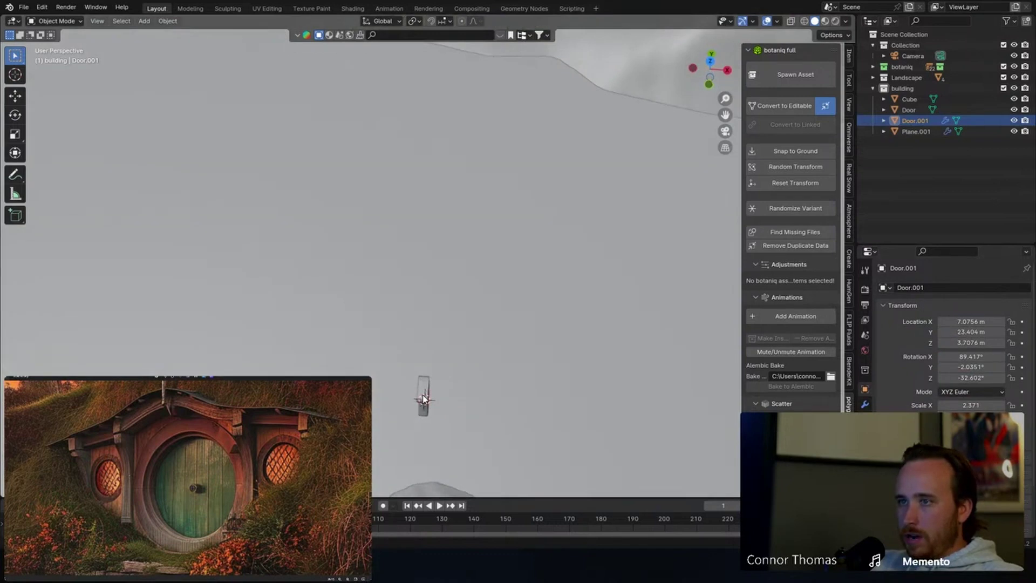
pyautogui.click(424, 400)
pyautogui.press('Return')
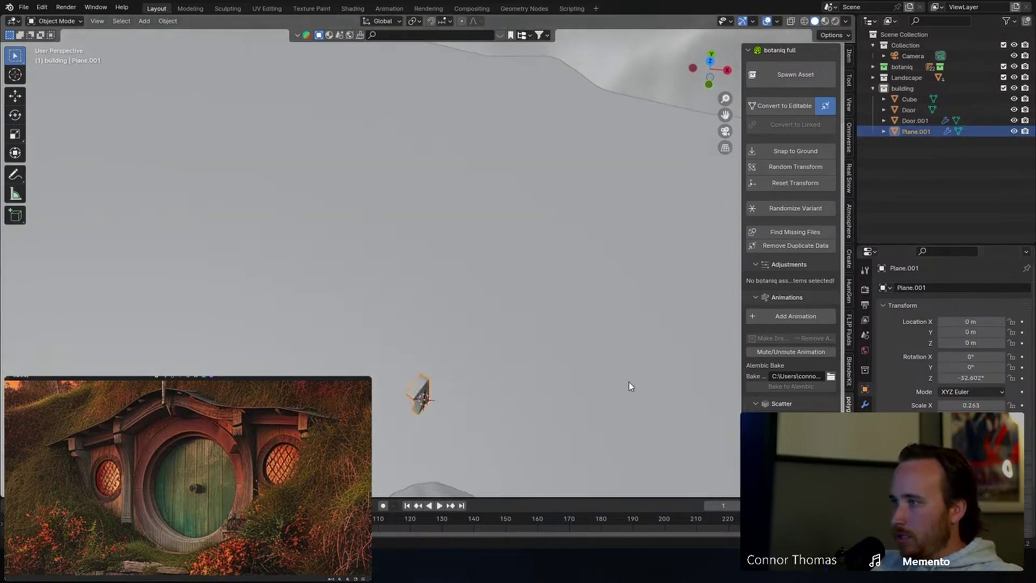
# Move the bracket post in top view about 9 m along X and 22 m along Y to the wall beside the door.
pyautogui.press('KP_7')
pyautogui.scroll(-5, 458, 357)
pyautogui.keyDown('shift'); pyautogui.moveTo(431, 289); pyautogui.dragTo(419, 364, button='middle'); pyautogui.keyUp('shift')
pyautogui.press('g')
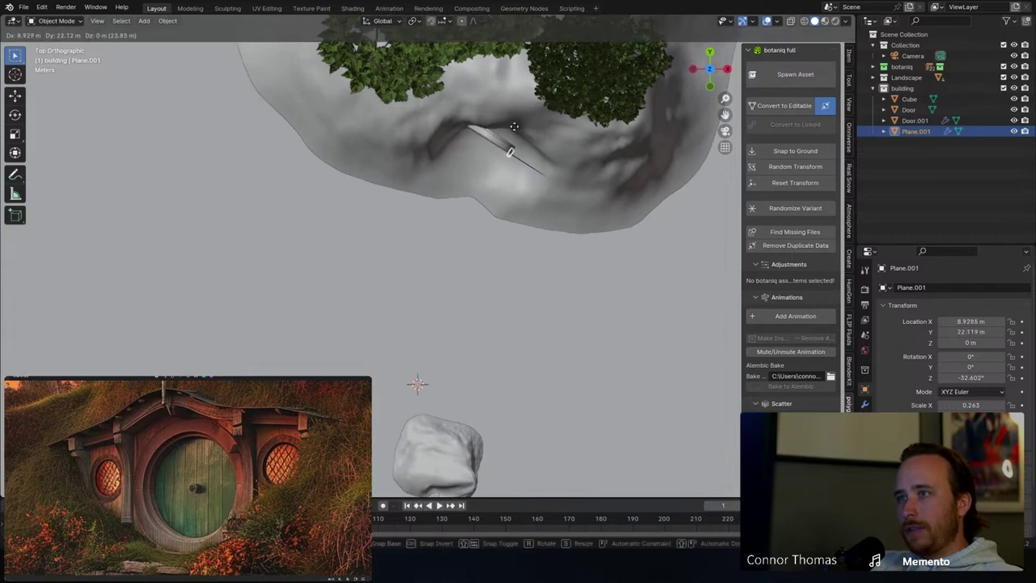
pyautogui.click(516, 135)
pyautogui.press('KP_Decimal')
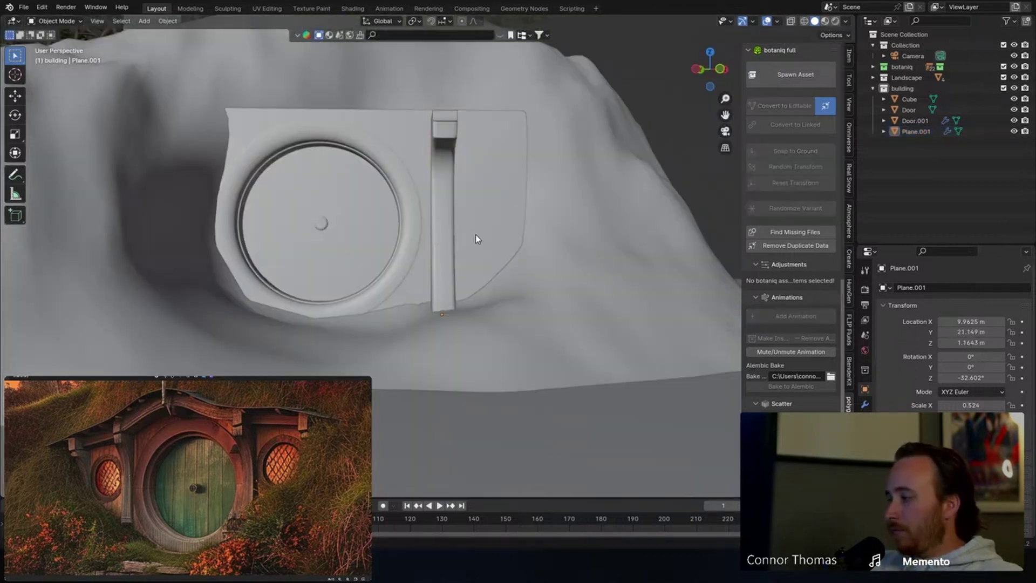
pyautogui.hotkey('alt', 'Tab')
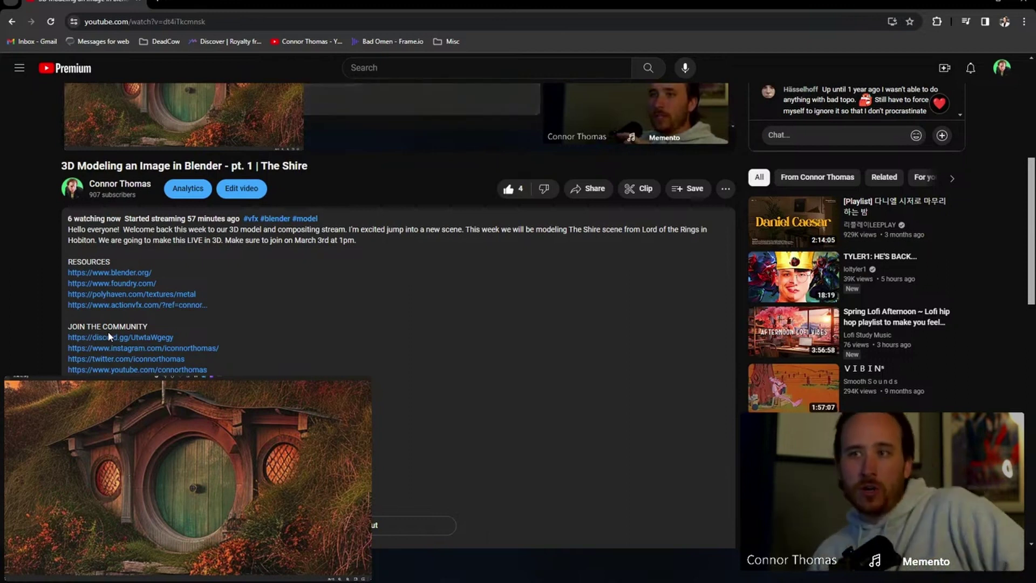
pyautogui.hotkey('alt', 'Tab')
pyautogui.moveTo(414, 210); pyautogui.dragTo(453, 247, button='middle')
pyautogui.scroll(-8, 452, 247)
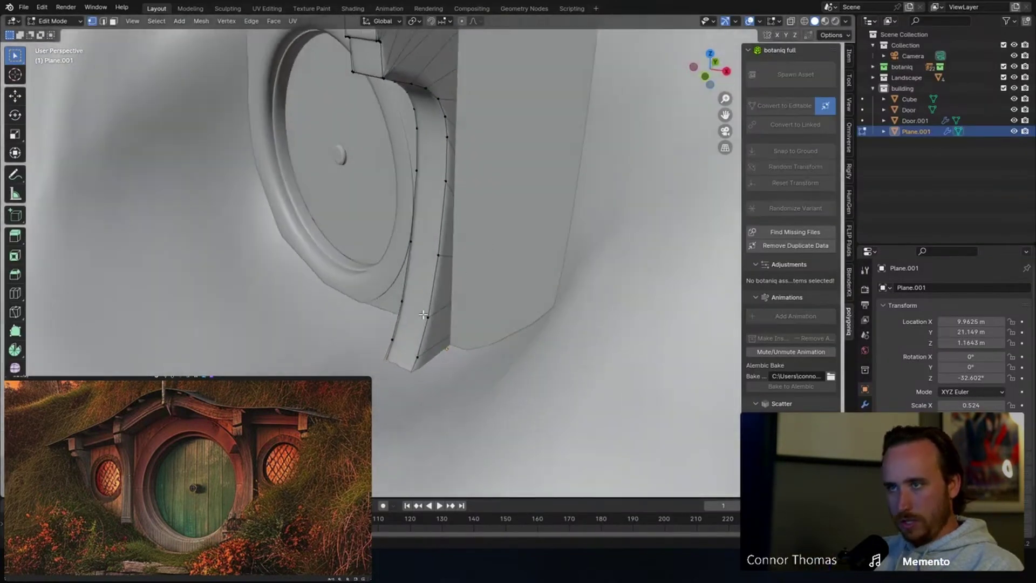
# Add an Array modifier to the bracket post and offset its copy to the other side of the round door.
pyautogui.press('Tab')
pyautogui.click(866, 404)
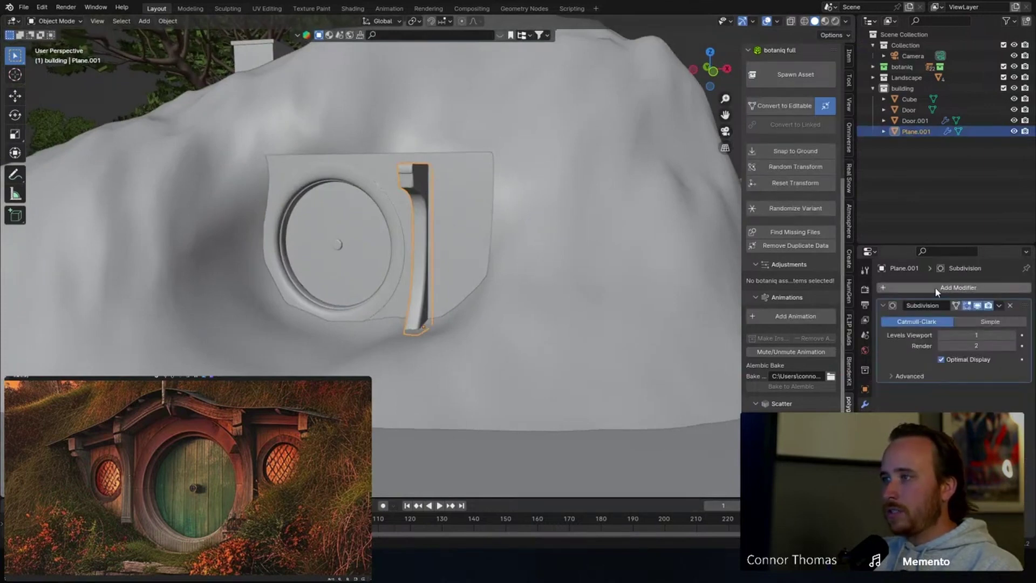
pyautogui.click(958, 287)
pyautogui.write('a')
pyautogui.click(832, 316)
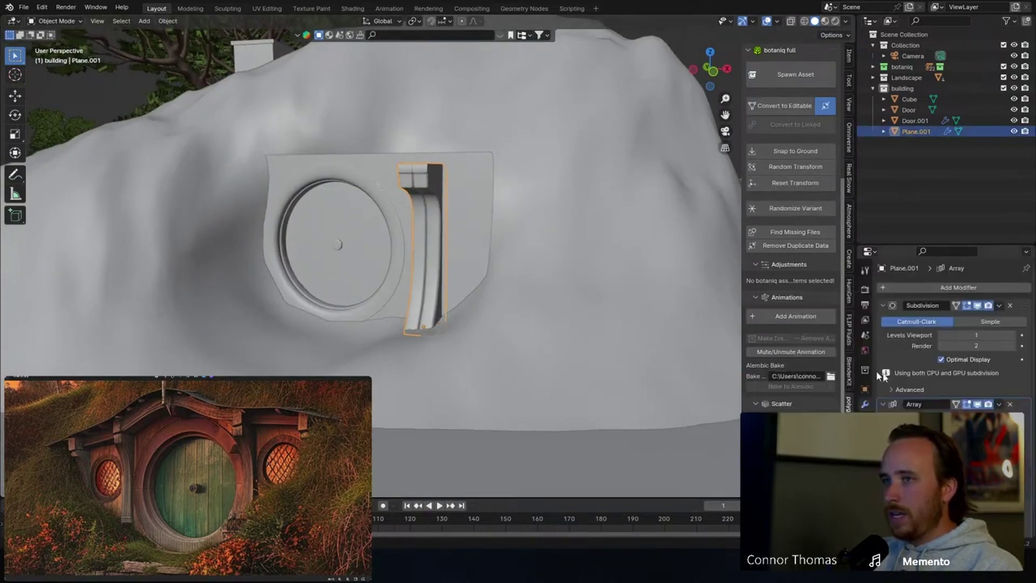
pyautogui.moveTo(988, 448); pyautogui.dragTo(944, 448)
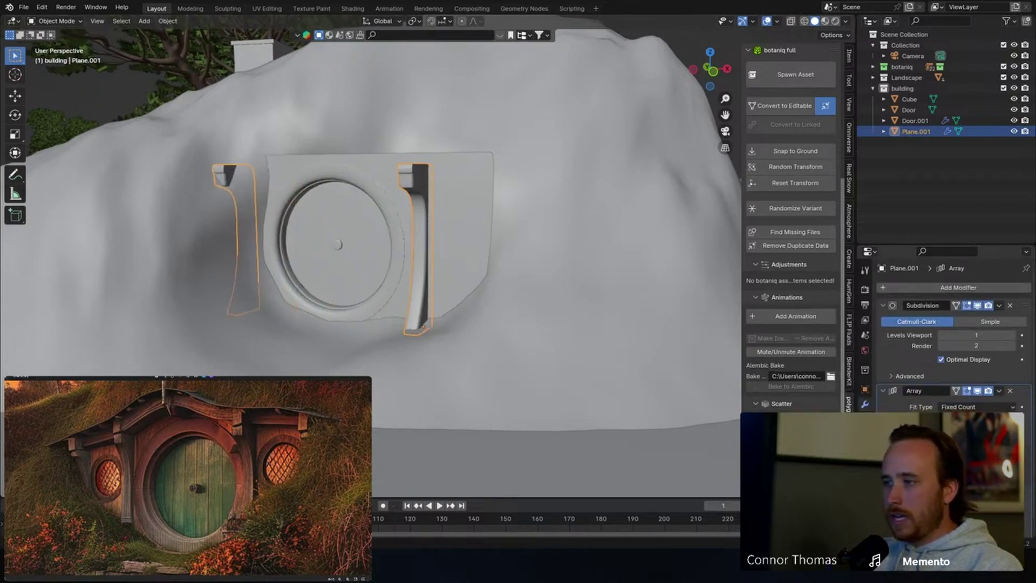
# Deselect all objects and save the file.
pyautogui.moveTo(410, 289); pyautogui.dragTo(446, 250, button='middle')
pyautogui.hotkey('alt', 'a')
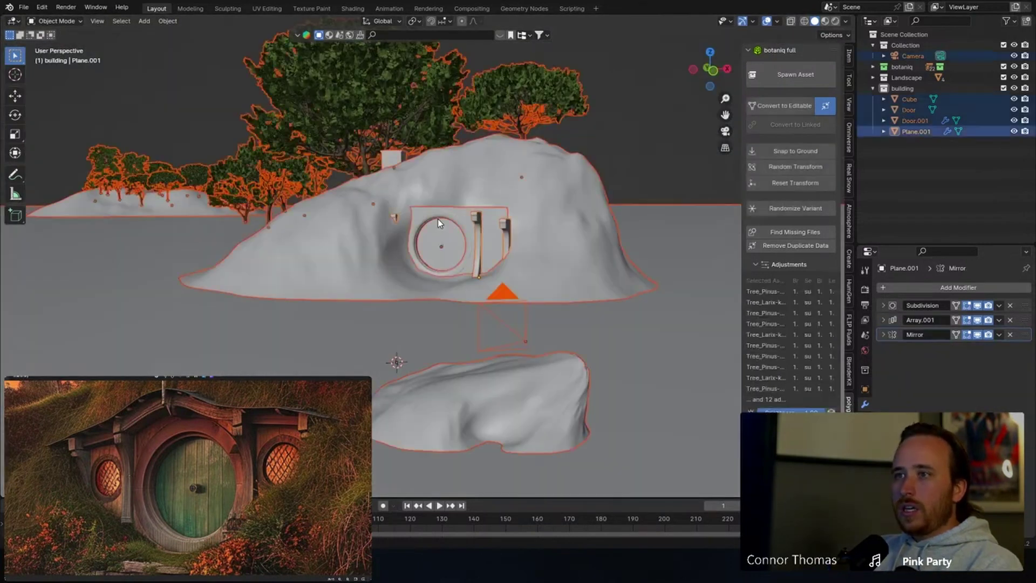
pyautogui.hotkey('alt', 'a')
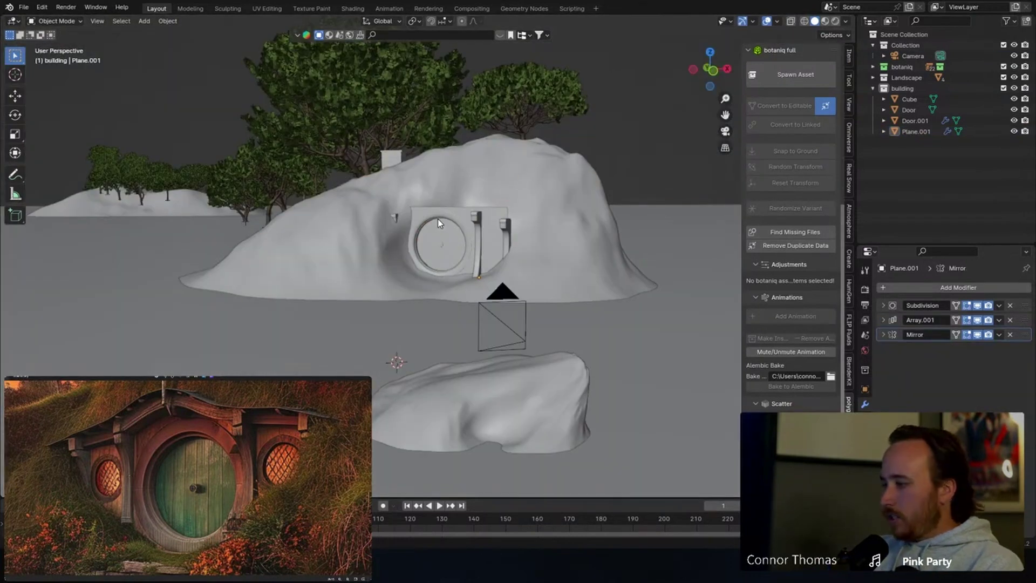
pyautogui.moveTo(504, 185); pyautogui.dragTo(493, 231, button='middle')
pyautogui.scroll(6, 493, 231)
pyautogui.hotkey('ctrl', 's')
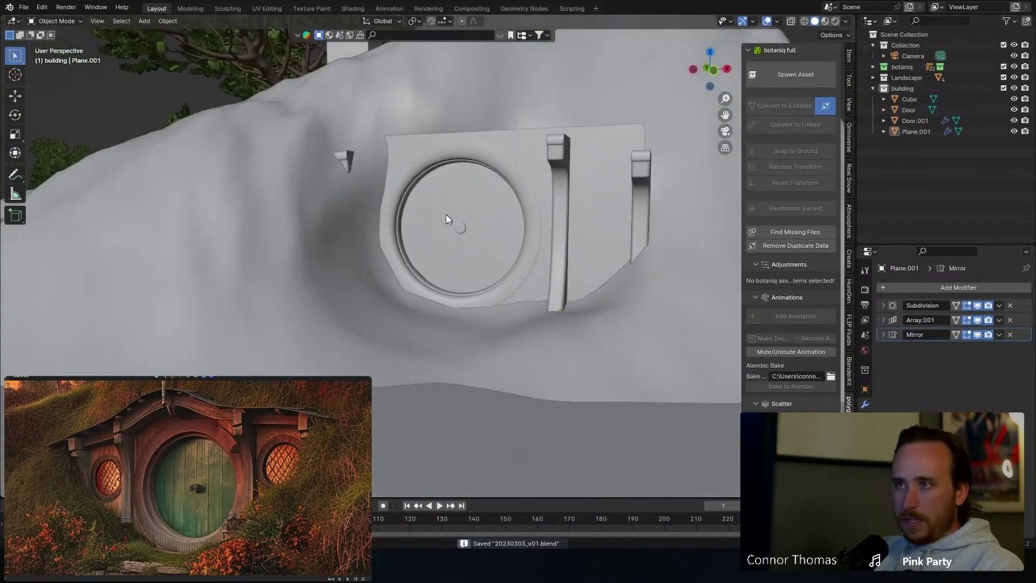
# Sculpt the Landscape hill beside the door, pulling its surface sideways away from the buried bracket post.
pyautogui.moveTo(448, 215); pyautogui.dragTo(383, 219, button='middle')
pyautogui.click(188, 217)
pyautogui.moveTo(188, 215); pyautogui.dragTo(79, 163, button='middle')
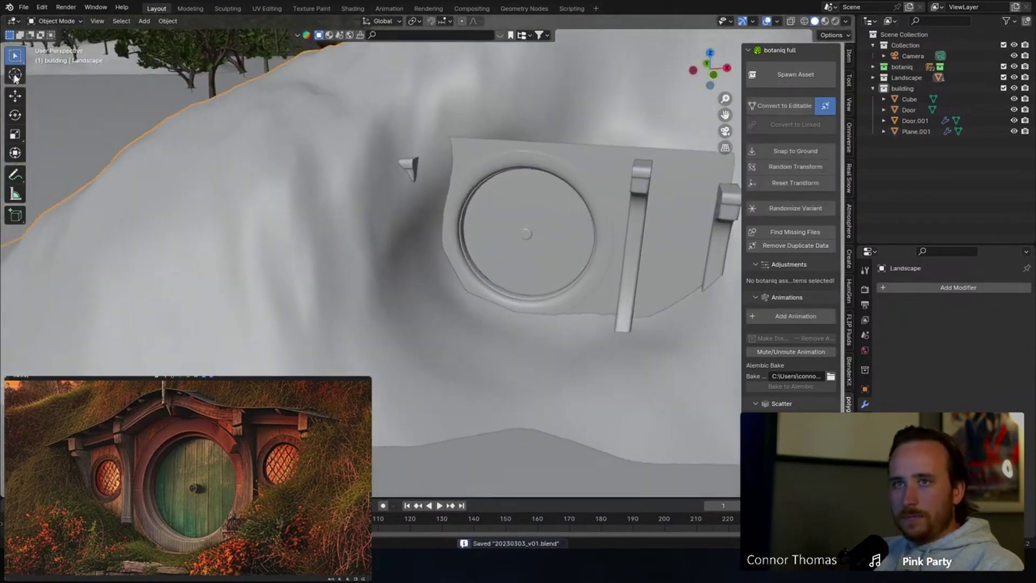
pyautogui.click(59, 21)
pyautogui.click(54, 56)
pyautogui.moveTo(415, 147); pyautogui.dragTo(410, 144, button='middle')
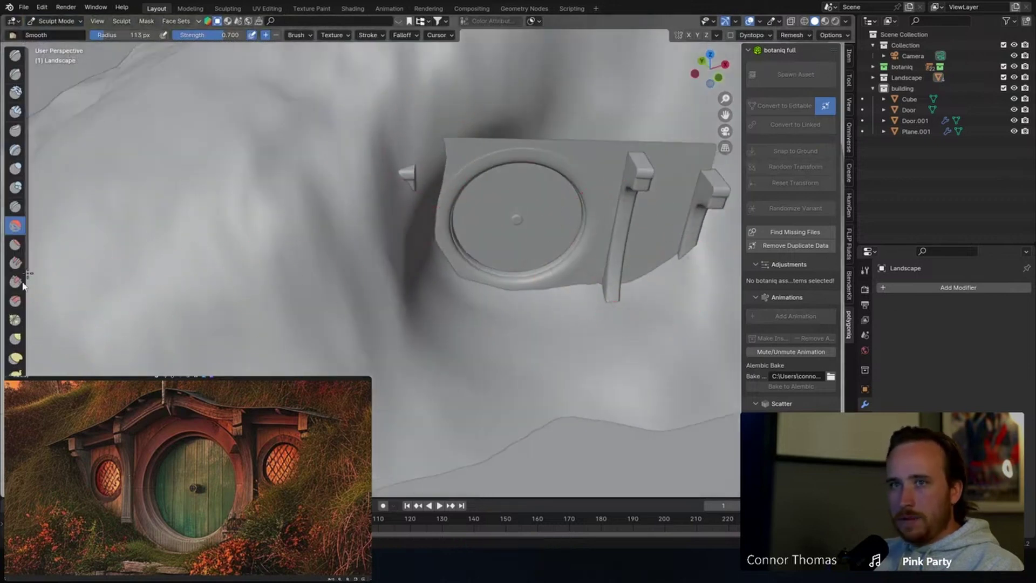
pyautogui.click(15, 362)
pyautogui.moveTo(396, 327); pyautogui.dragTo(428, 322, button='middle')
pyautogui.moveTo(428, 321)
pyautogui.mouseDown()
pyautogui.moveTo(398, 283)
pyautogui.moveTo(196, 296)
pyautogui.mouseUp()
pyautogui.moveTo(387, 197)
pyautogui.mouseDown()
pyautogui.moveTo(241, 208)
pyautogui.moveTo(147, 232)
pyautogui.mouseUp()
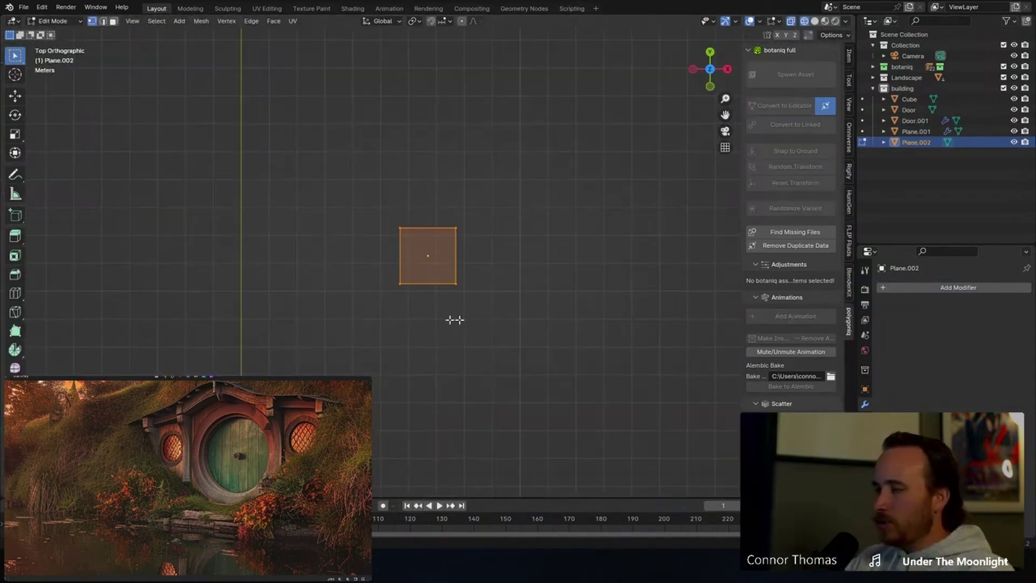
# Delete the two lower vertices of the new plane, keeping only its upper edge.
pyautogui.click(408, 289)
pyautogui.press('x')
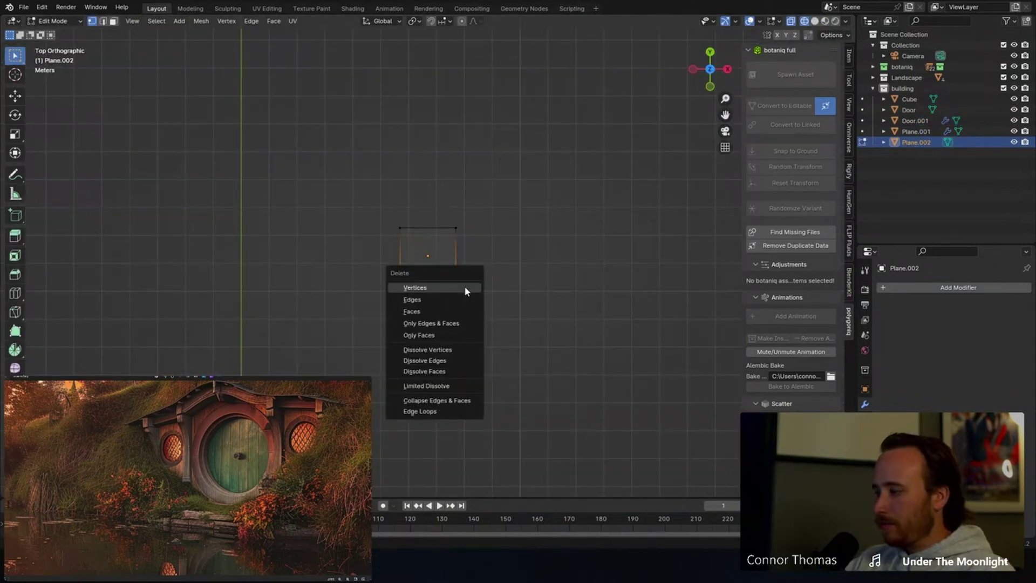
pyautogui.click(465, 287)
# Set the 3D cursor at the plane's origin and snap the right vertex of the remaining edge to it.
pyautogui.click(397, 224)
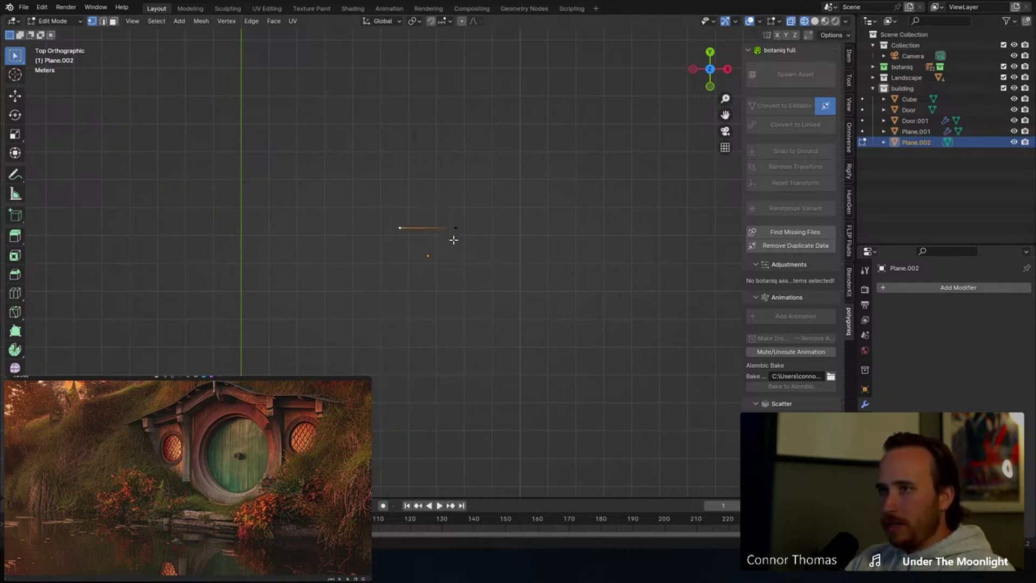
pyautogui.hotkey('shift', 's')
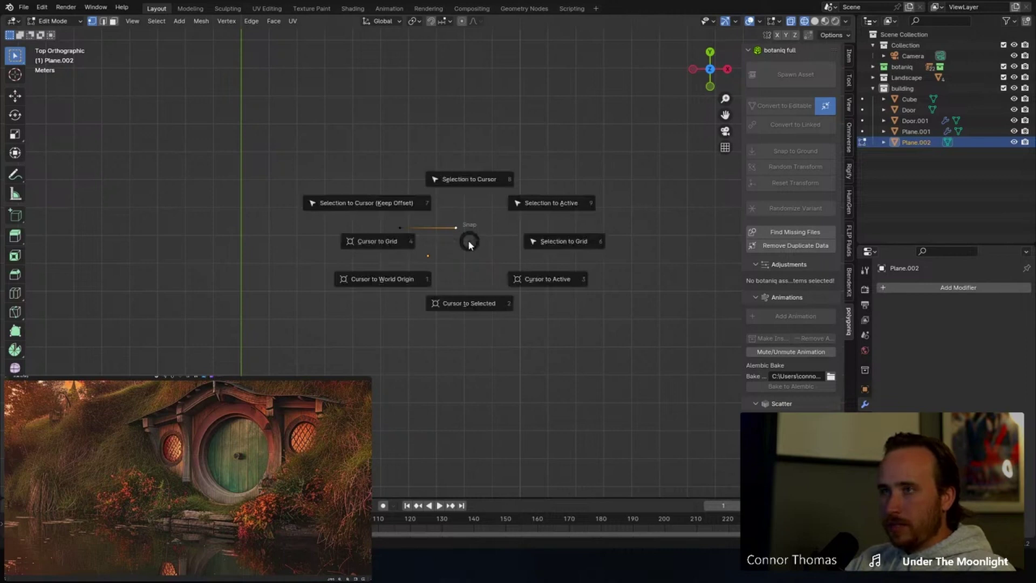
pyautogui.press('Escape')
pyautogui.press('Tab')
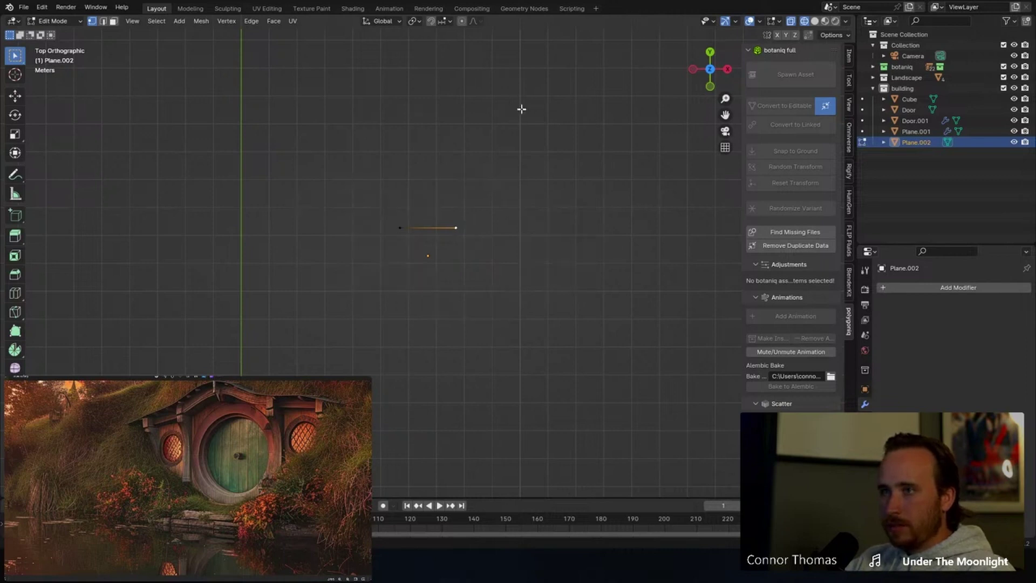
pyautogui.hotkey('shift', 's')
pyautogui.click(512, 181)
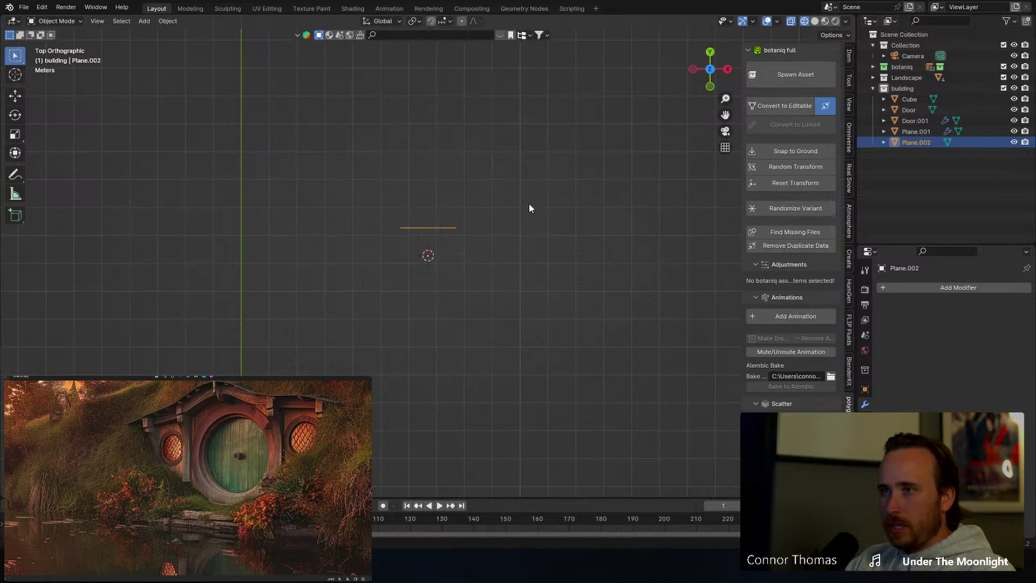
pyautogui.press('Tab')
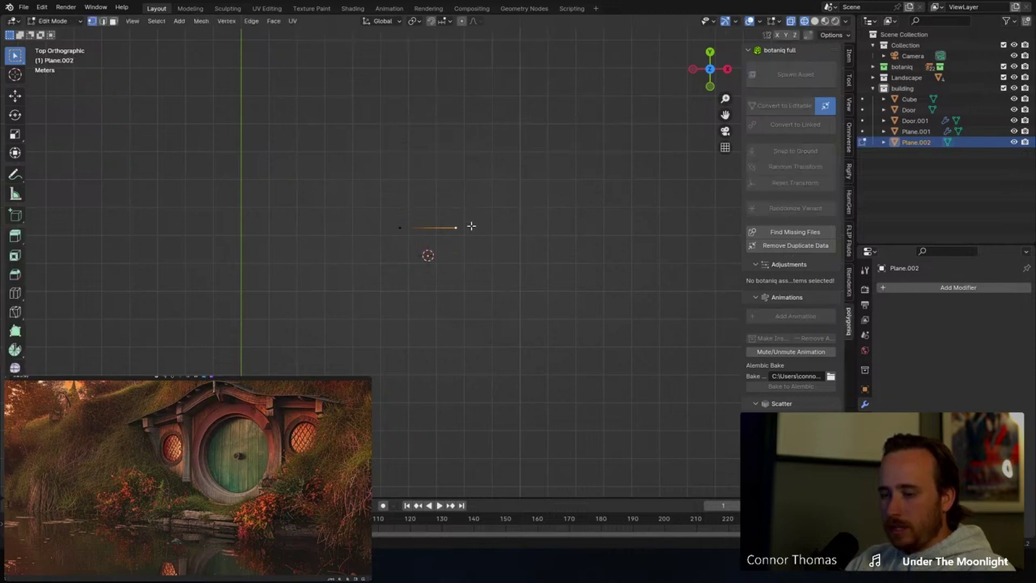
pyautogui.hotkey('shift', 's')
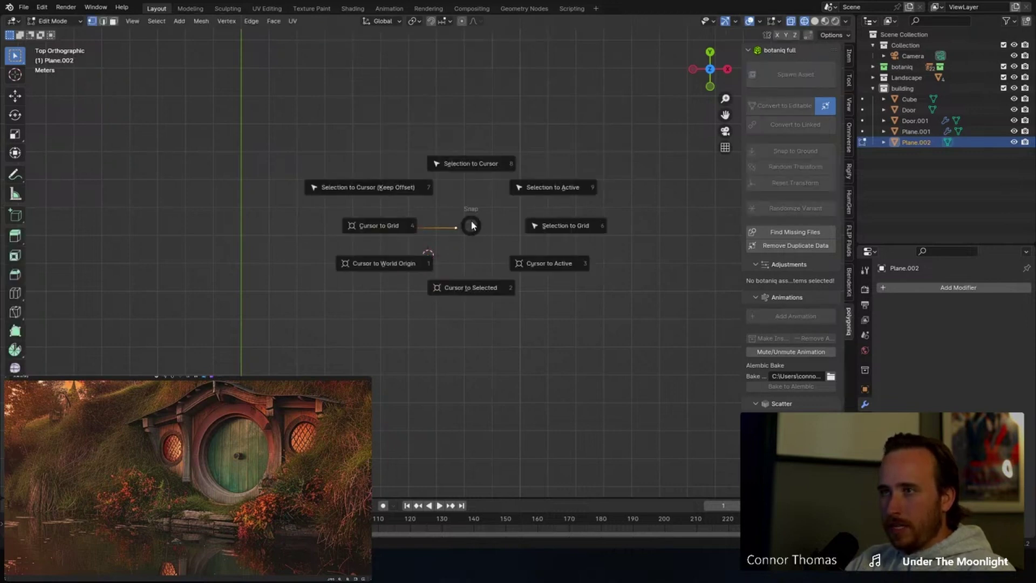
pyautogui.click(472, 166)
# Reposition the edge's free vertex and extrude it repeatedly into a gently S-curved roof profile sloping down from the 3D cursor.
pyautogui.scroll(2, 456, 259)
pyautogui.keyDown('shift'); pyautogui.moveTo(456, 259); pyautogui.dragTo(513, 209, button='middle'); pyautogui.keyUp('shift')
pyautogui.scroll(2, 473, 253)
pyautogui.press('g')
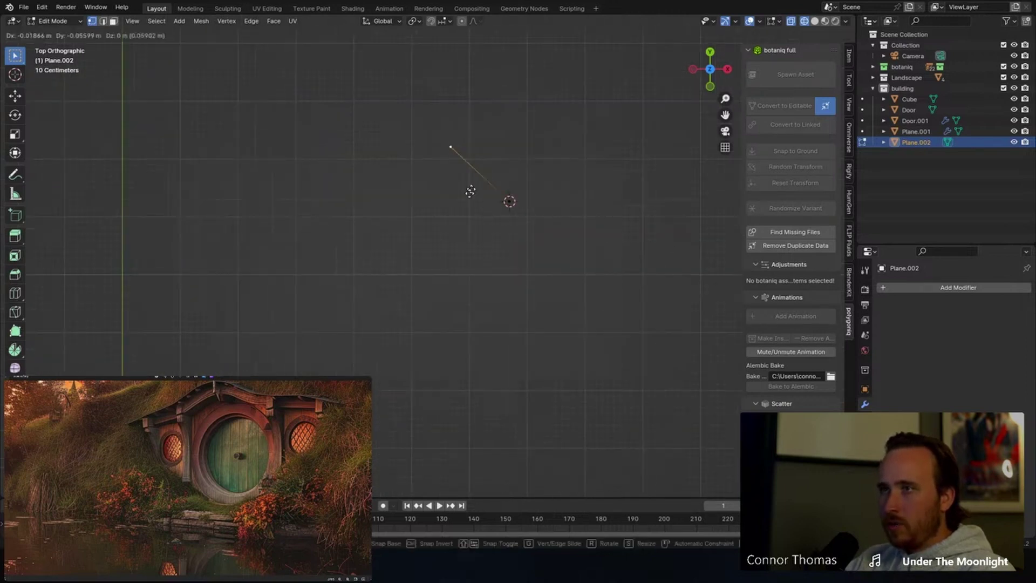
pyautogui.click(394, 290)
pyautogui.press('e')
pyautogui.click(410, 313)
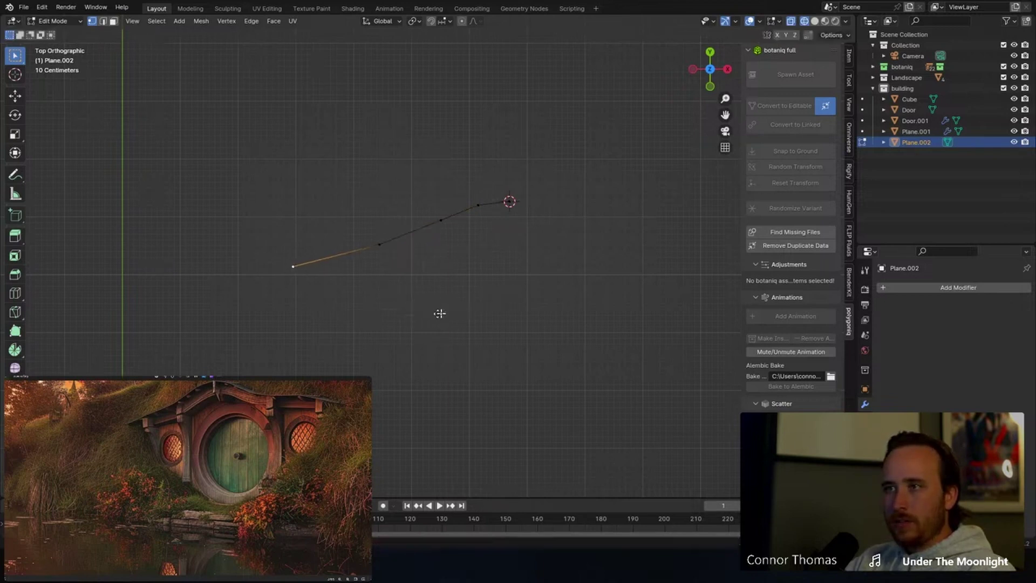
pyautogui.press('e')
pyautogui.click(340, 324)
pyautogui.press('e')
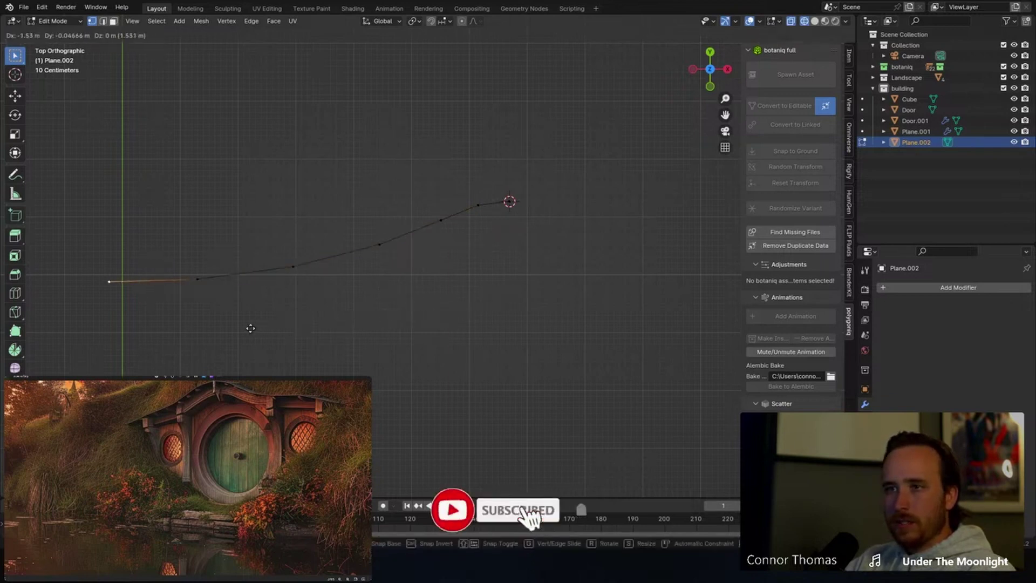
pyautogui.click(248, 327)
pyautogui.click(485, 208)
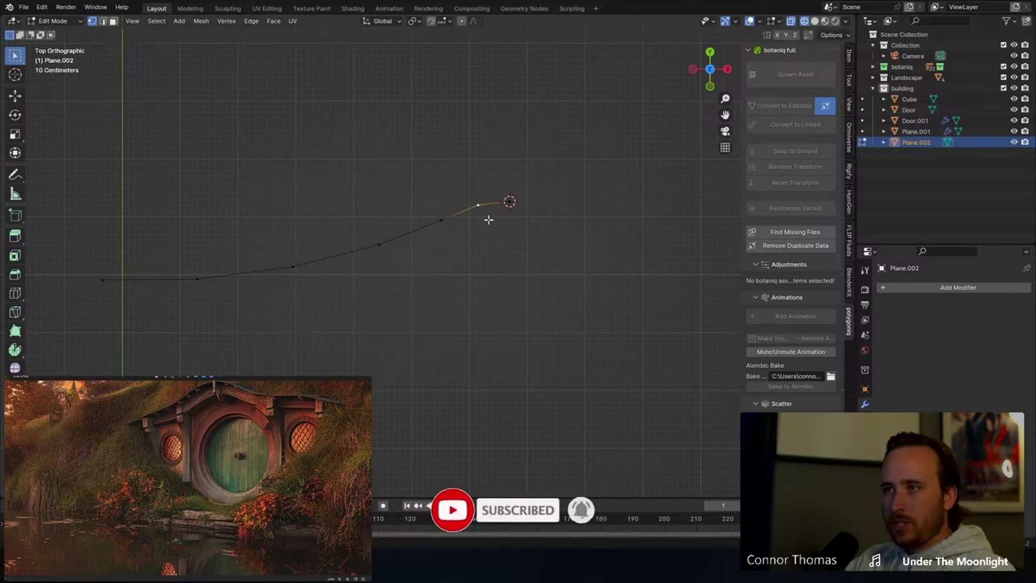
pyautogui.press('Tab')
pyautogui.press('KP_Decimal')
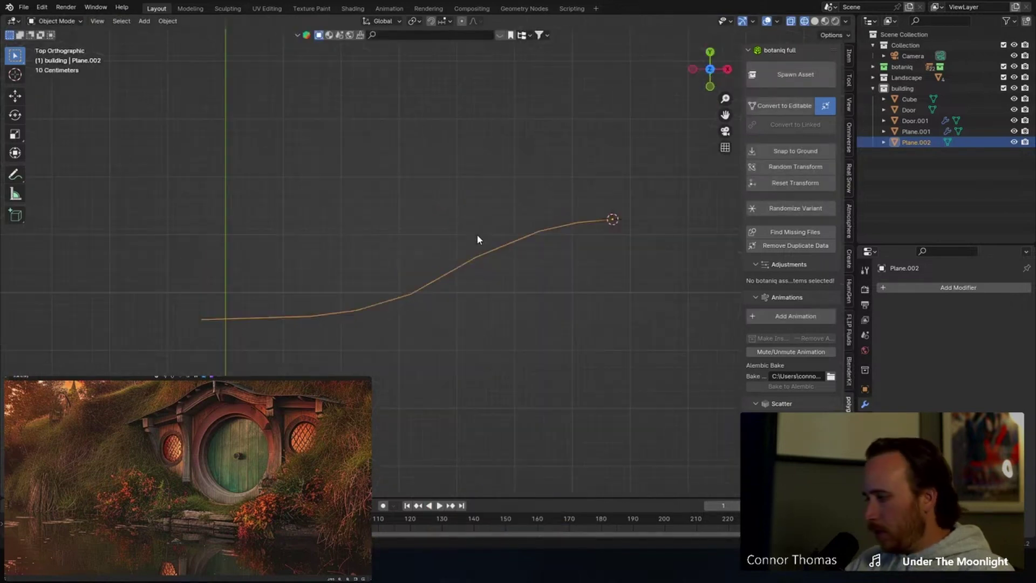
# Extrude the whole curved profile about 0.7 m along Y into a flat strip.
pyautogui.press('Tab')
pyautogui.press('a')
pyautogui.press('g')
pyautogui.press('Escape')
pyautogui.press('e')
pyautogui.press('y')
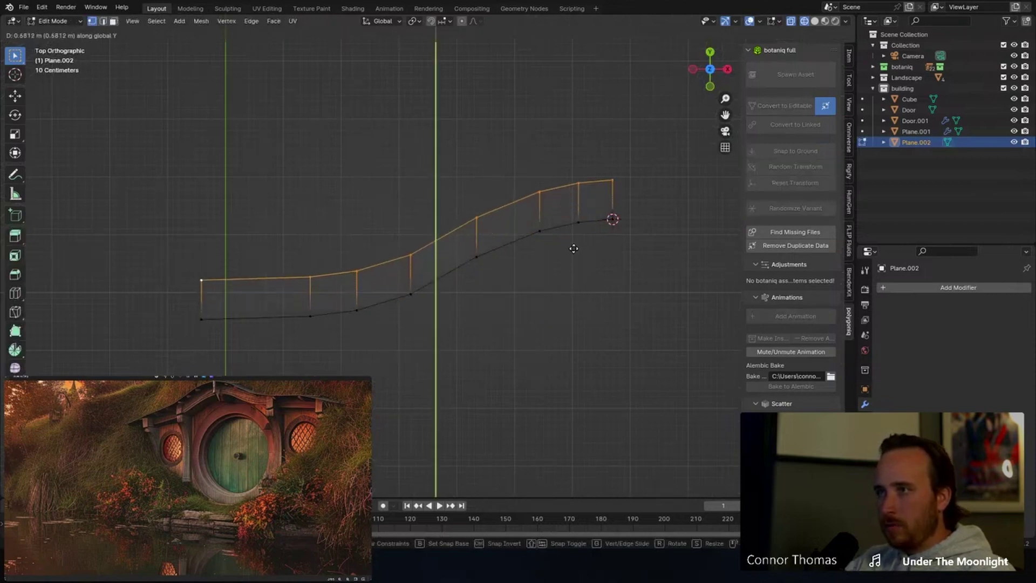
pyautogui.click(574, 248)
# Extrude the entire curved strip along its normal into a solid roof beam and leave Edit Mode.
pyautogui.moveTo(573, 248); pyautogui.dragTo(574, 217, button='middle')
pyautogui.hotkey('alt', 'a')
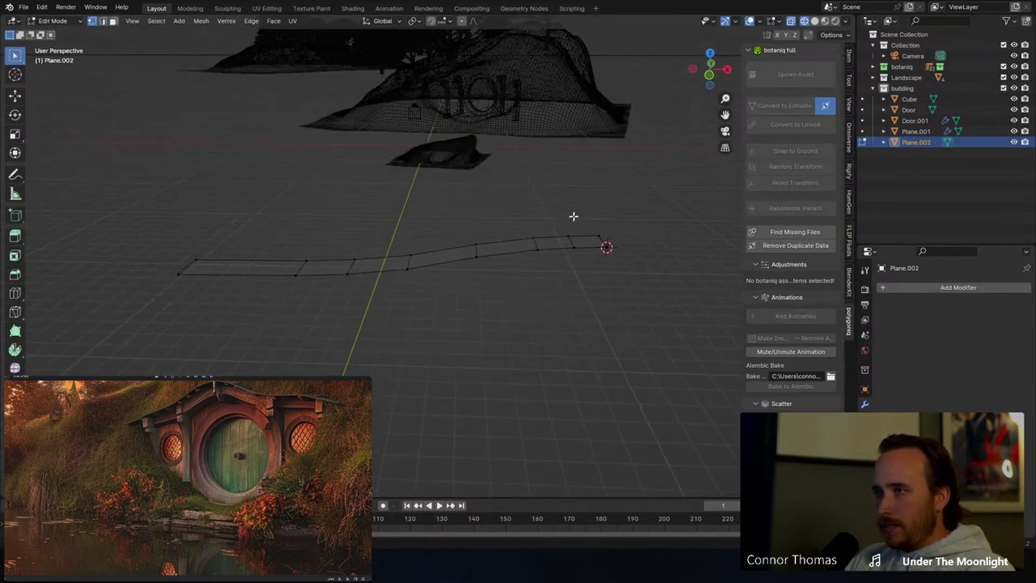
pyautogui.press('a')
pyautogui.press('e')
pyautogui.press('z')
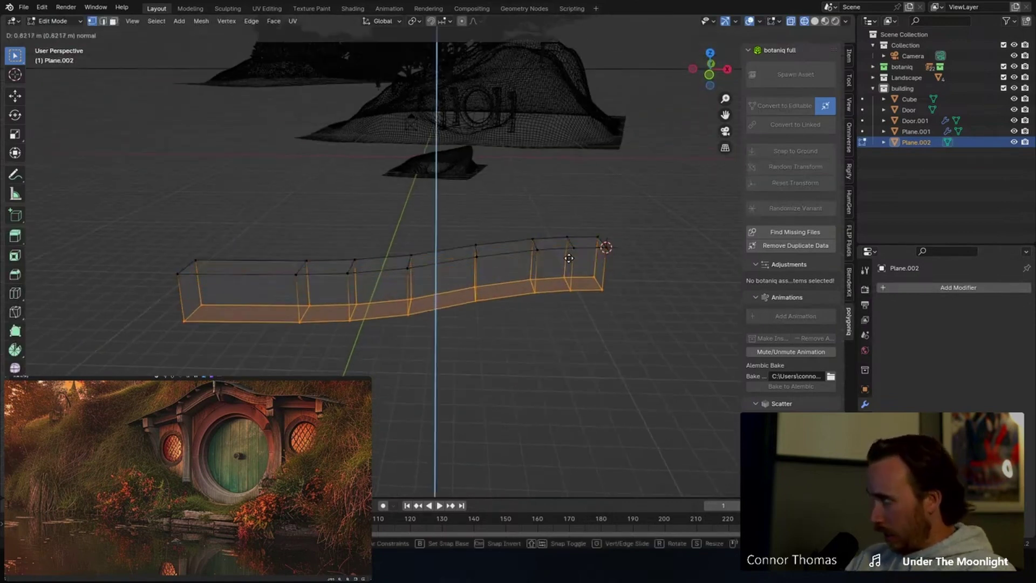
pyautogui.click(569, 285)
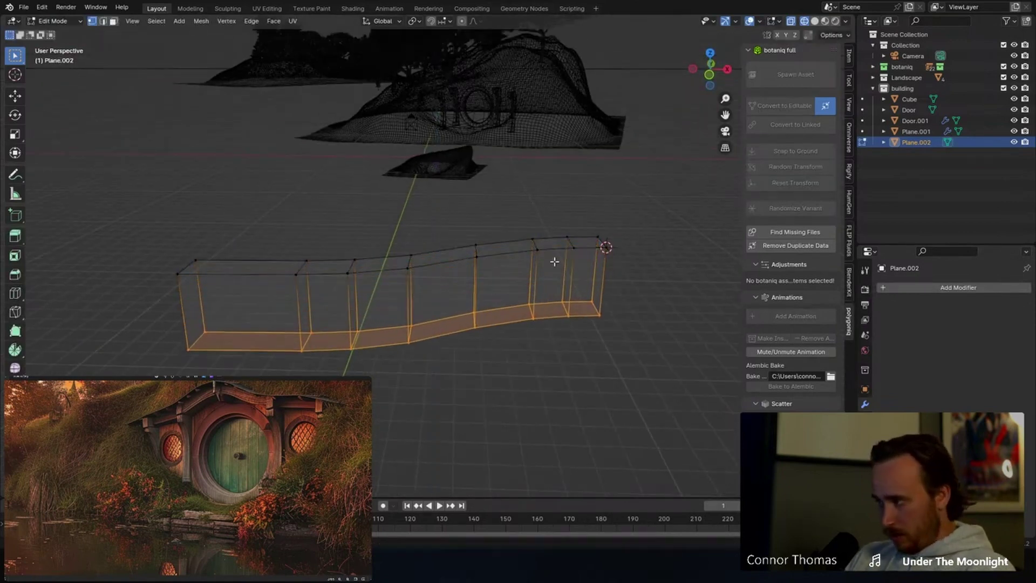
pyautogui.moveTo(569, 285); pyautogui.dragTo(559, 307, button='middle')
pyautogui.press('Tab')
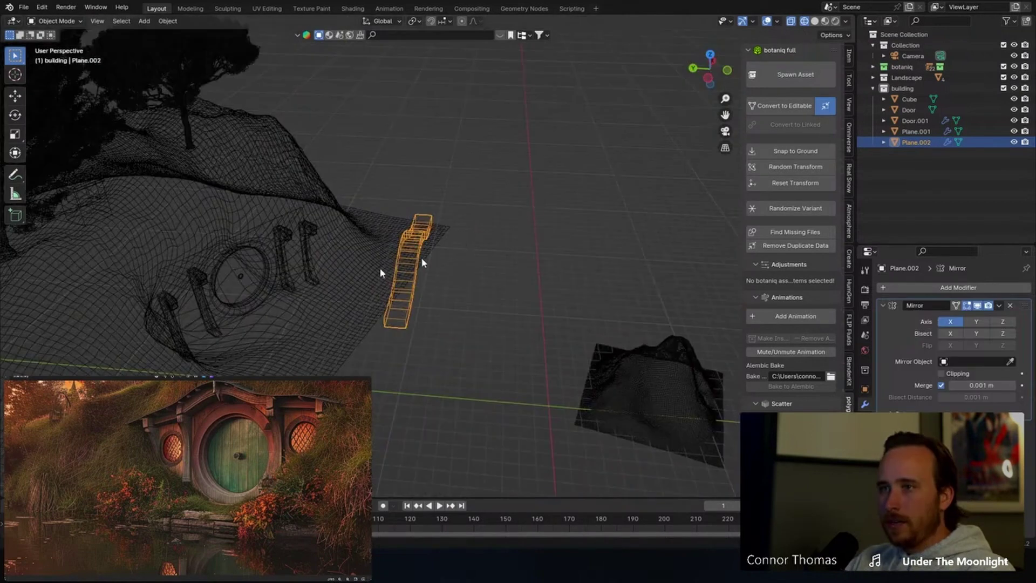
# Copy the Z rotation of the round-door wall and paste it as the roof beam's Z rotation, -32.602°.
pyautogui.click(270, 269)
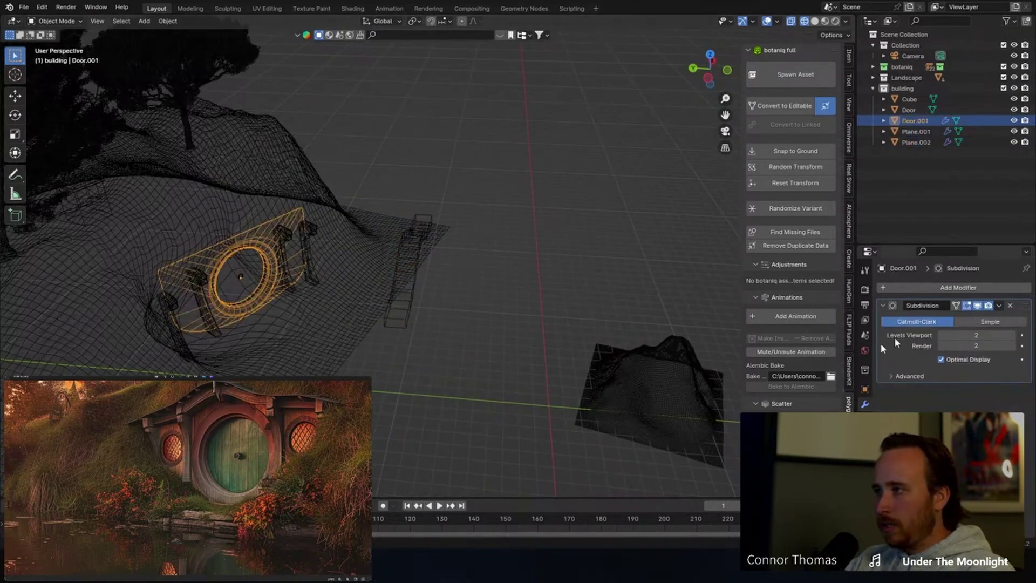
pyautogui.click(865, 389)
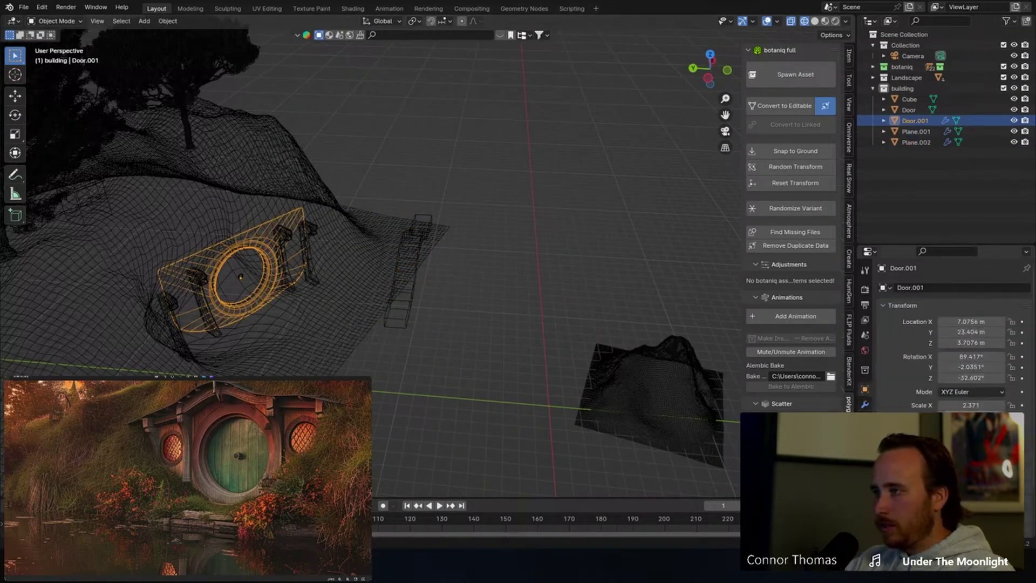
pyautogui.click(969, 379)
pyautogui.hotkey('ctrl', 'c')
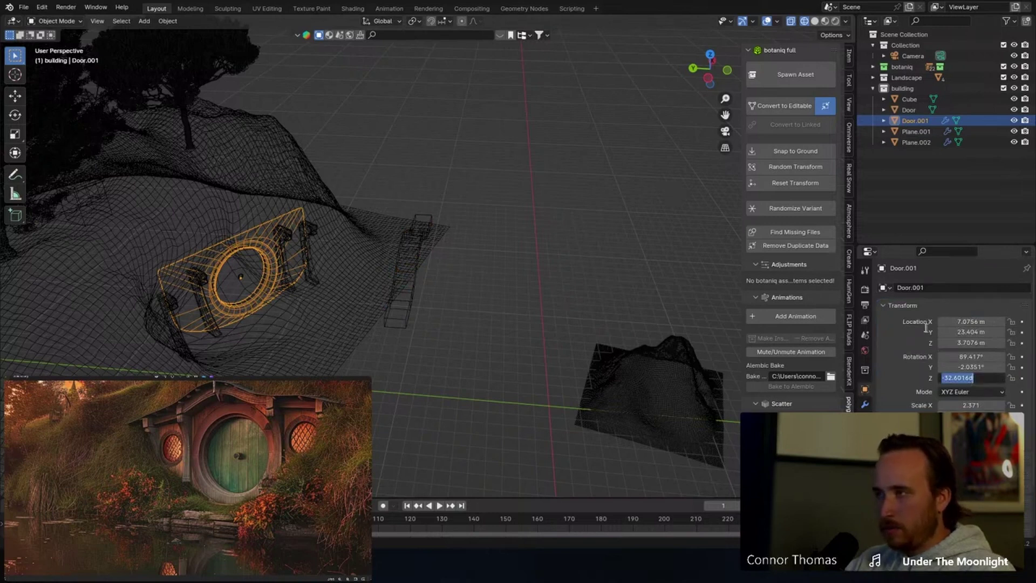
pyautogui.click(891, 334)
pyautogui.click(406, 273)
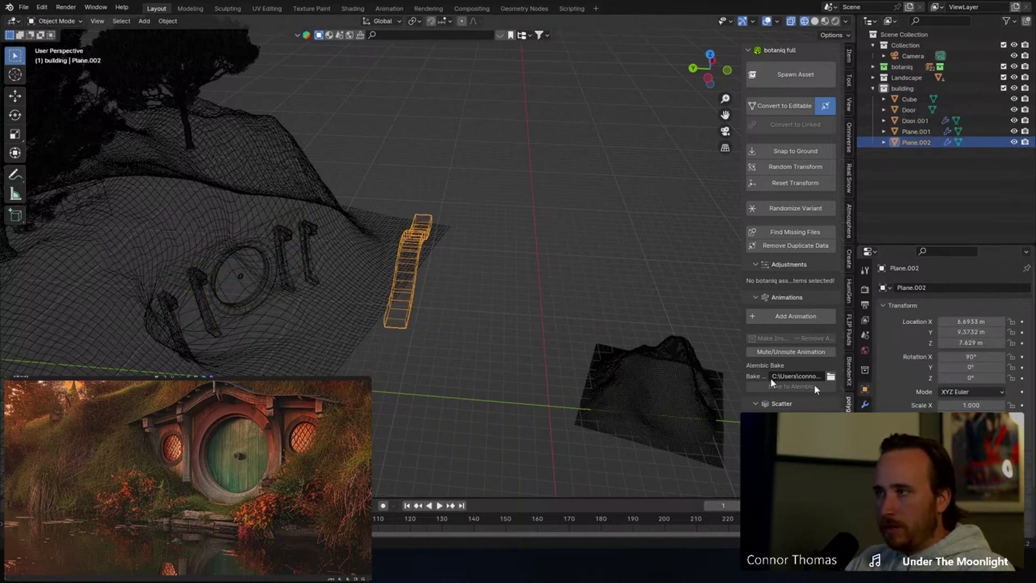
pyautogui.moveTo(975, 386); pyautogui.dragTo(987, 387)
pyautogui.hotkey('ctrl', 'z')
pyautogui.click(972, 378)
pyautogui.hotkey('ctrl', 'v')
pyautogui.press('Return')
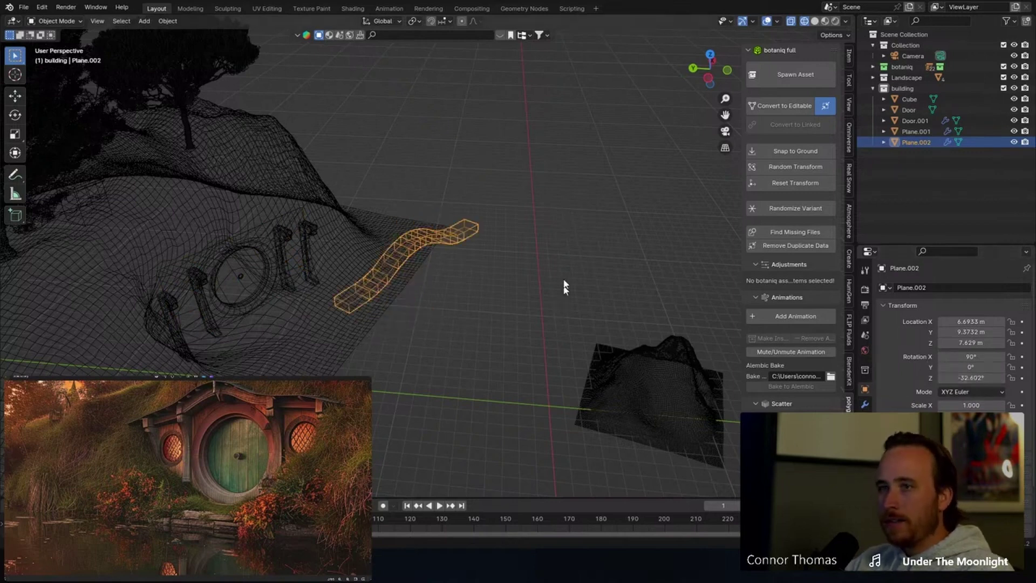
# Extrude the thin front faces along the roof beam's upper edge outward as an overhanging lip.
pyautogui.moveTo(411, 232); pyautogui.dragTo(447, 217, button='middle')
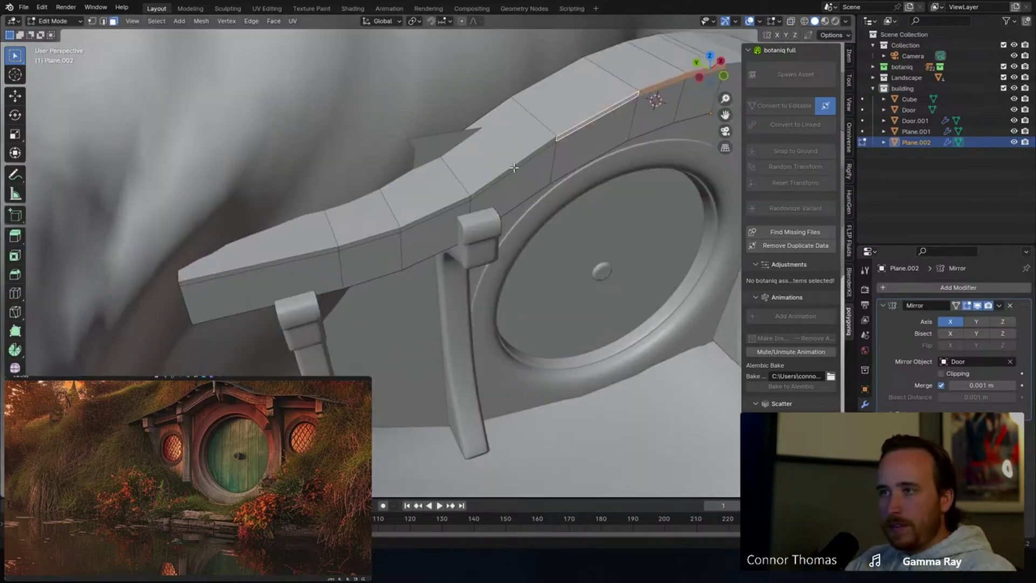
pyautogui.keyDown('shift'); pyautogui.click(514, 168); pyautogui.keyUp('shift')
pyautogui.keyDown('shift'); pyautogui.click(462, 202); pyautogui.keyUp('shift')
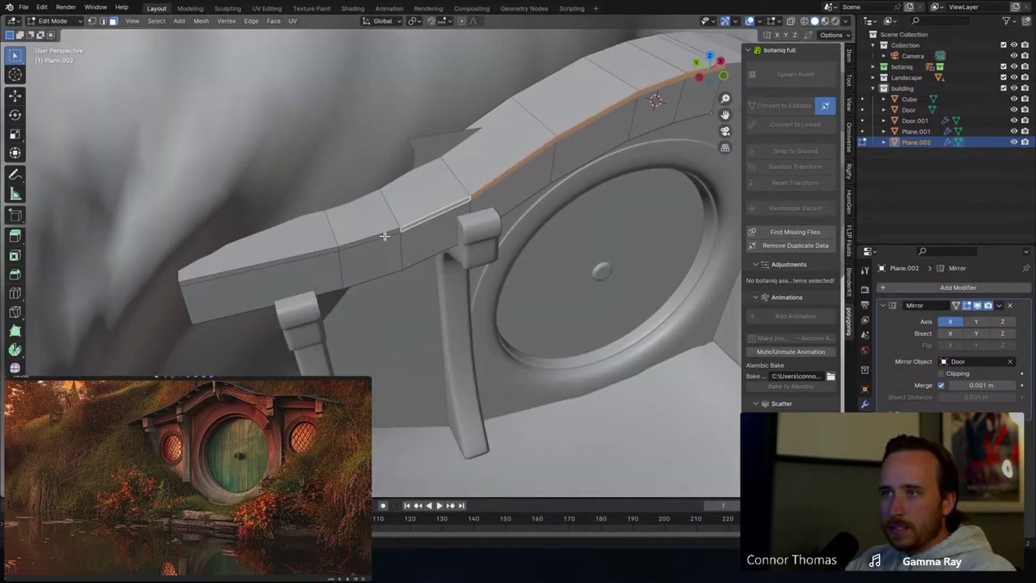
pyautogui.keyDown('shift'); pyautogui.click(379, 237); pyautogui.keyUp('shift')
pyautogui.keyDown('shift'); pyautogui.click(313, 255); pyautogui.keyUp('shift')
pyautogui.moveTo(431, 222); pyautogui.dragTo(495, 236, button='middle')
pyautogui.press('e')
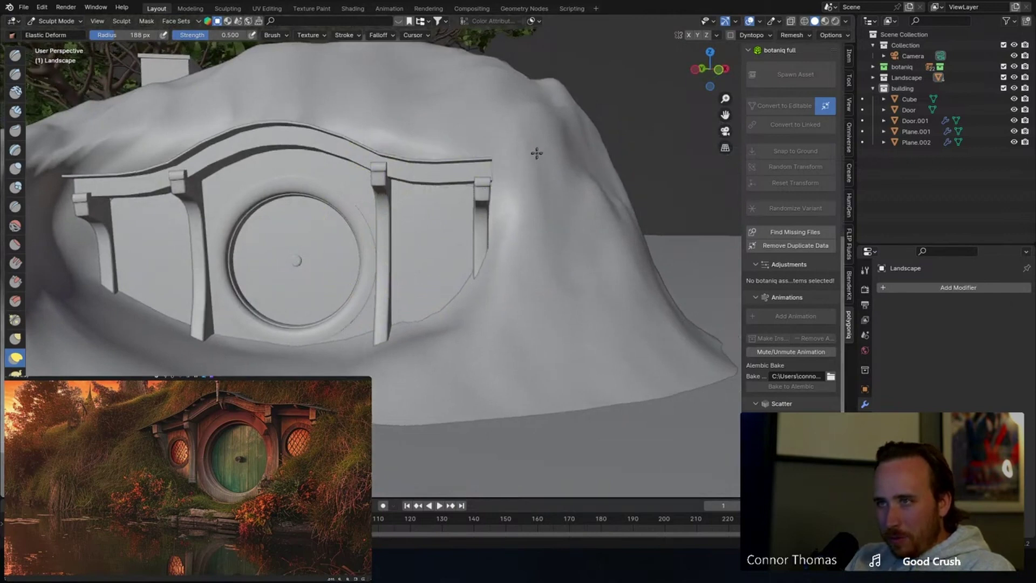
# Check the hill around the door front from several angles and switch the Landscape from Sculpt Mode to Object Mode.
pyautogui.moveTo(537, 157)
pyautogui.mouseDown(button='middle')
pyautogui.moveTo(504, 203)
pyautogui.moveTo(445, 195)
pyautogui.moveTo(484, 171)
pyautogui.moveTo(539, 160)
pyautogui.mouseUp(button='middle')
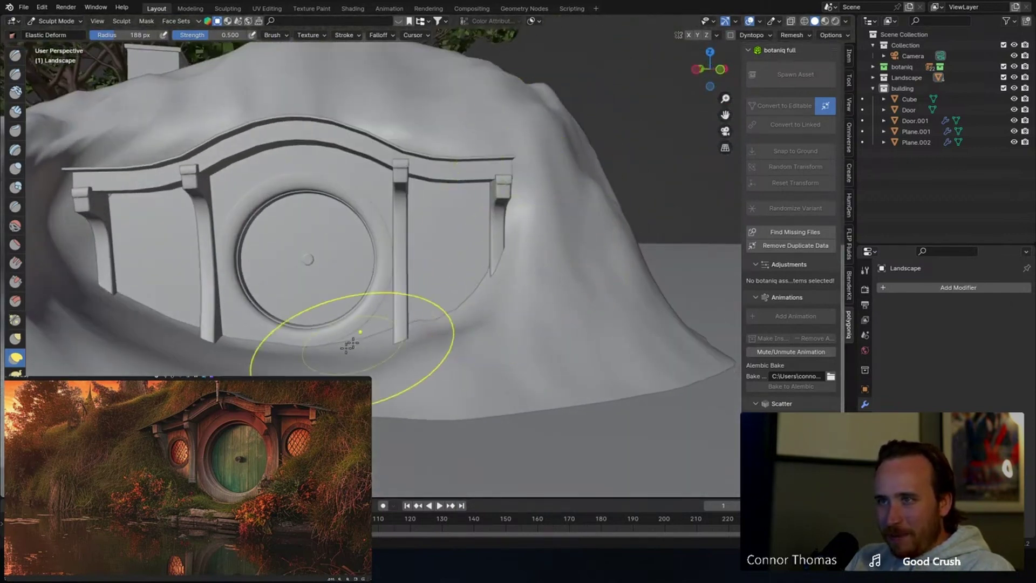
pyautogui.scroll(-4, 437, 277)
pyautogui.moveTo(398, 289)
pyautogui.mouseDown(button='middle')
pyautogui.moveTo(438, 277)
pyautogui.moveTo(369, 257)
pyautogui.mouseUp(button='middle')
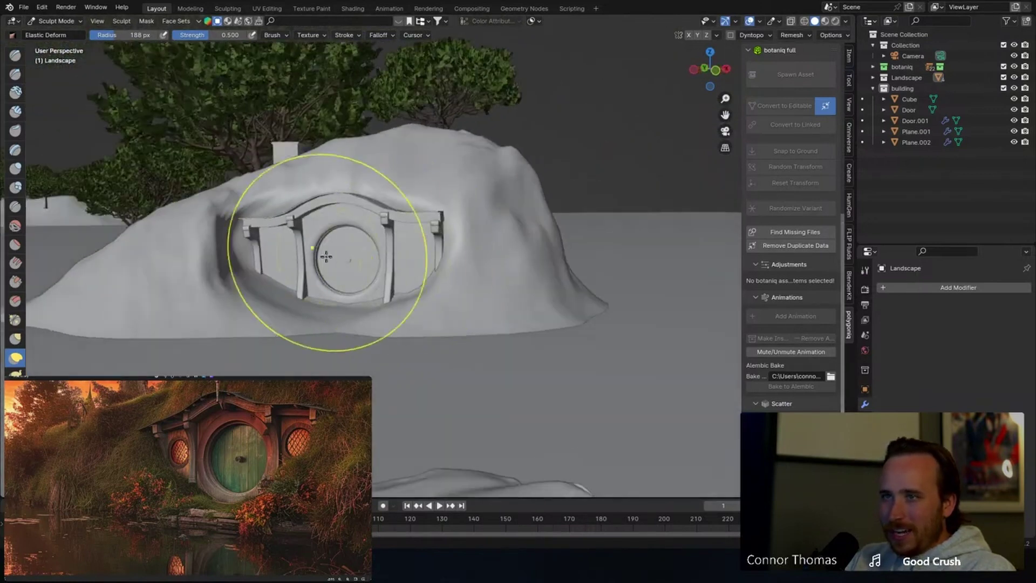
pyautogui.click(56, 21)
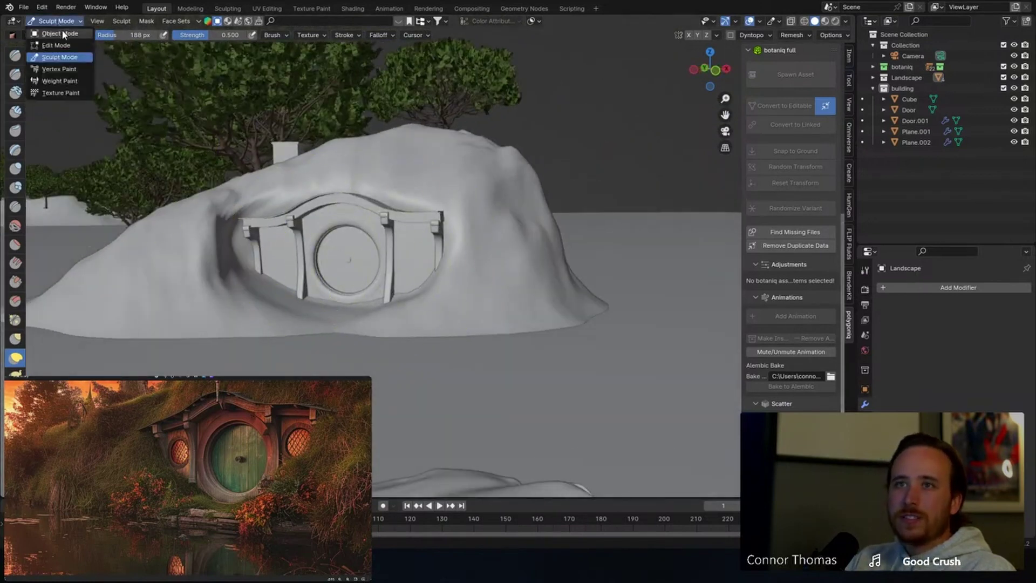
pyautogui.click(64, 34)
# In the roof beam's mesh, place a copy of the small rafter block about 1.7 m down the curve beneath the lip.
pyautogui.moveTo(276, 150); pyautogui.dragTo(475, 363, button='middle')
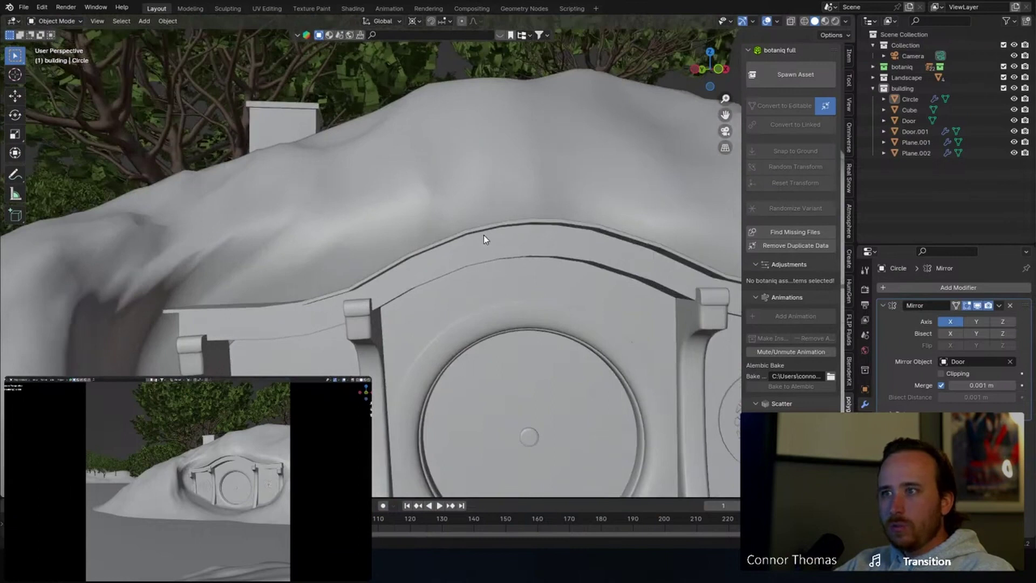
pyautogui.click(484, 236)
pyautogui.press('Tab')
pyautogui.moveTo(509, 287); pyautogui.dragTo(513, 231, button='middle')
pyautogui.keyDown('alt'); pyautogui.click(511, 238); pyautogui.keyUp('alt')
pyautogui.press('g')
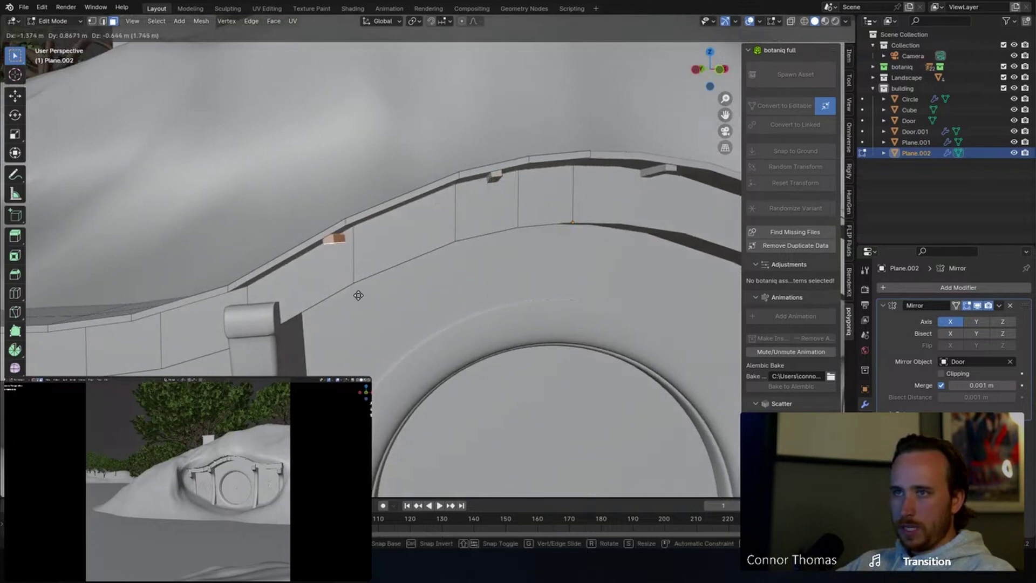
pyautogui.click(354, 293)
# Rotate the copied rafter block to follow the slope of the roof lip.
pyautogui.moveTo(354, 293); pyautogui.dragTo(465, 233, button='middle')
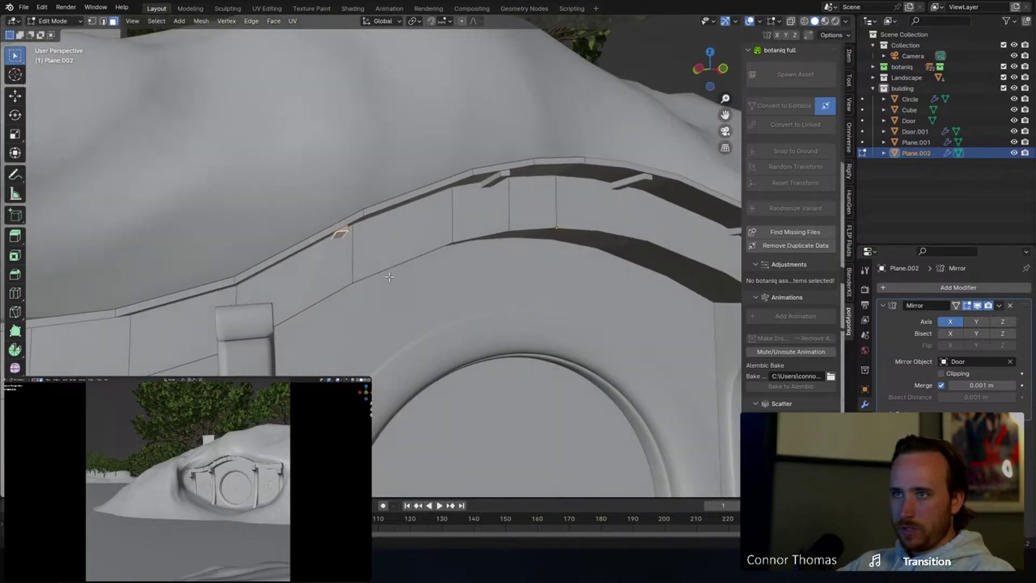
pyautogui.press('r')
pyautogui.click(470, 227)
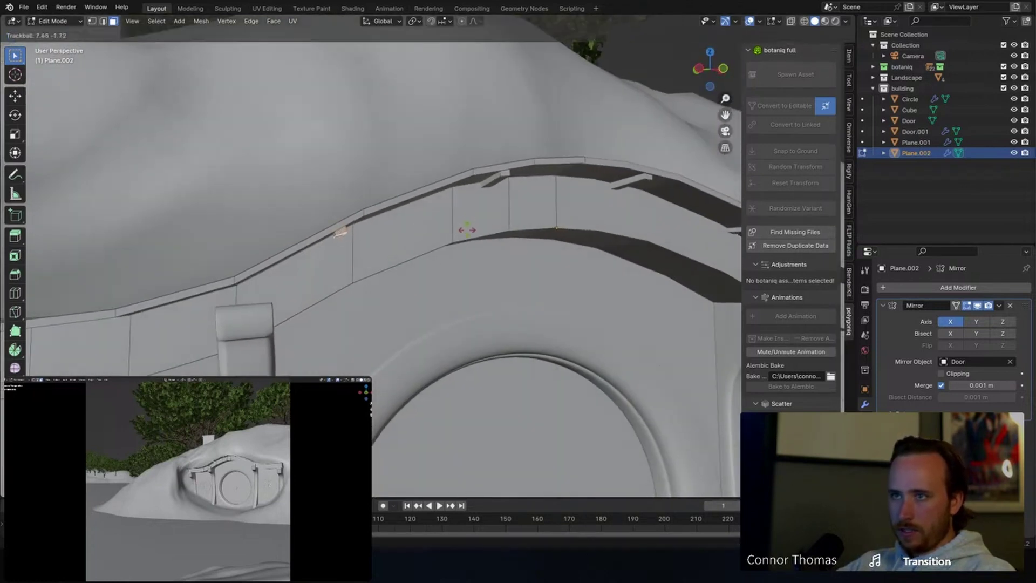
# Place another rafter block copy about 1.3 m further down, above the bracket post, and rotate it to the roof's slope.
pyautogui.moveTo(469, 232); pyautogui.dragTo(518, 263, button='middle')
pyautogui.press('g')
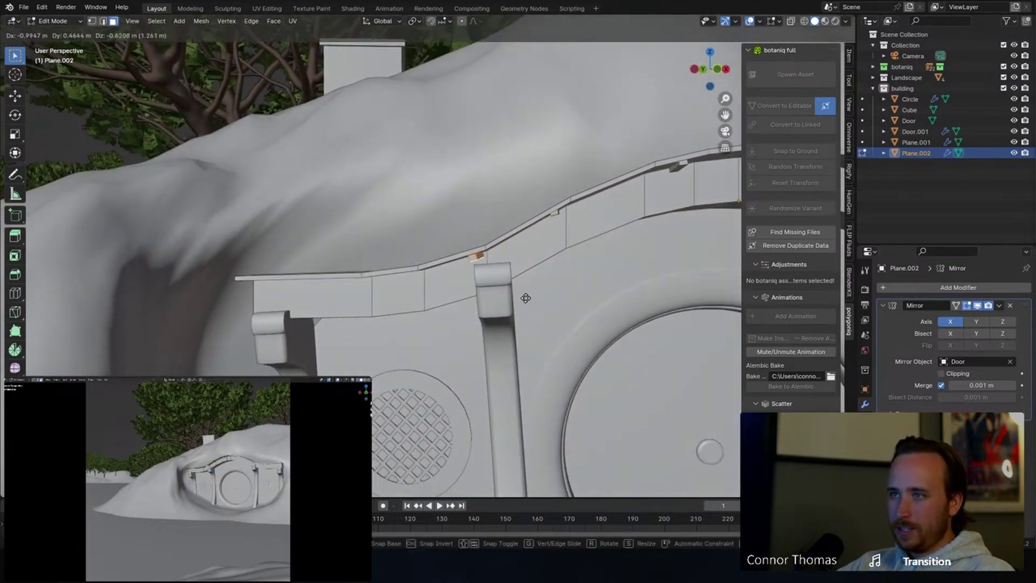
pyautogui.press('r')
pyautogui.press('r')
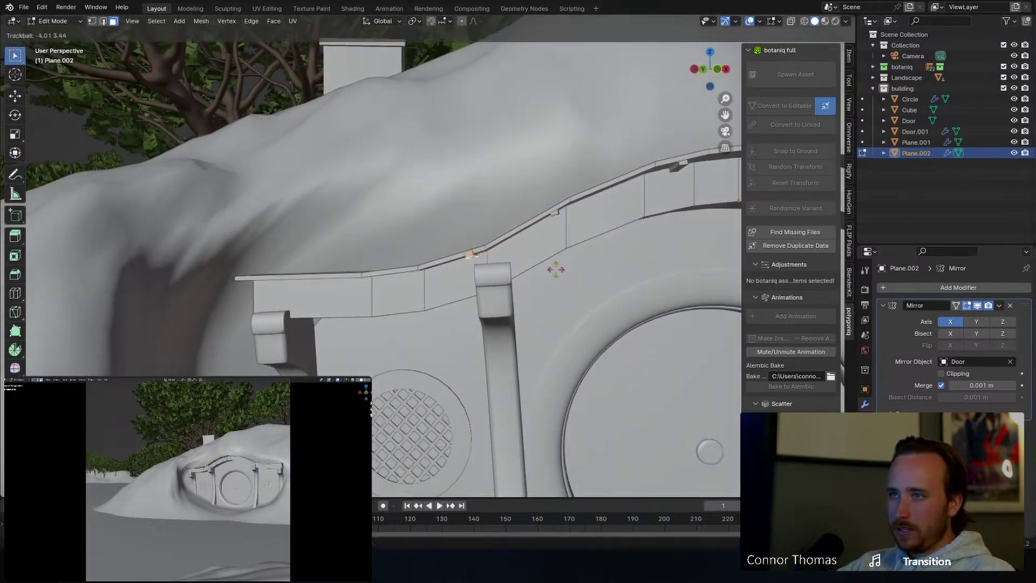
pyautogui.click(509, 264)
# Nudge the copied rafter block above the bracket post so it sits against the underside of the roof lip.
pyautogui.scroll(3, 508, 264)
pyautogui.moveTo(509, 264)
pyautogui.mouseDown(button='middle')
pyautogui.moveTo(458, 267)
pyautogui.moveTo(505, 292)
pyautogui.moveTo(456, 263)
pyautogui.moveTo(497, 264)
pyautogui.mouseUp(button='middle')
pyautogui.press('g')
pyautogui.click(466, 265)
pyautogui.press('g')
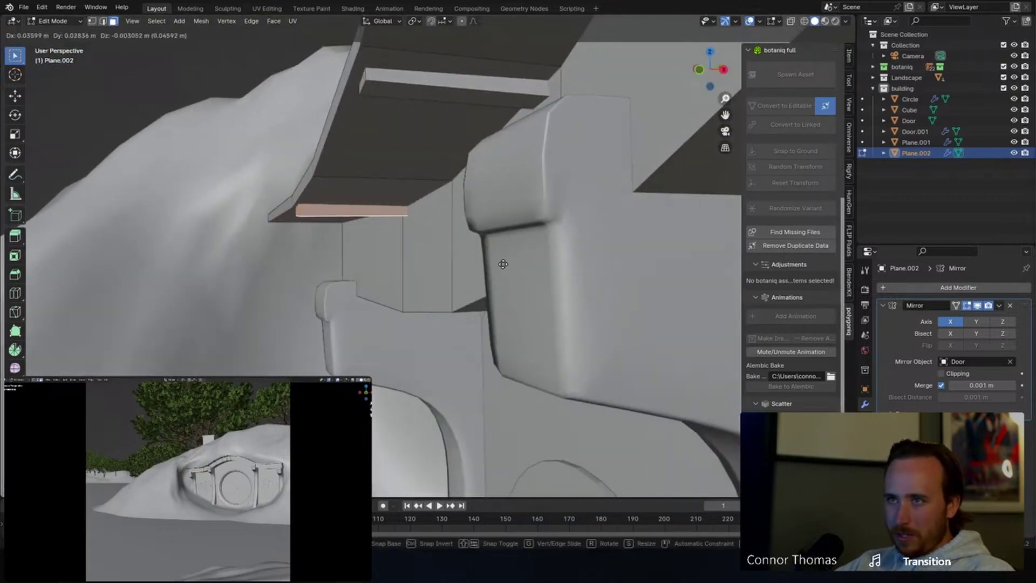
pyautogui.click(500, 260)
pyautogui.moveTo(441, 276); pyautogui.dragTo(519, 271, button='middle')
pyautogui.scroll(-4, 519, 271)
# Leave the roof beam's mesh editing, deselect everything and save the file.
pyautogui.press('Tab')
pyautogui.press('a')
pyautogui.hotkey('alt', 'a')
pyautogui.scroll(-4, 523, 273)
pyautogui.keyDown('shift'); pyautogui.moveTo(597, 283); pyautogui.dragTo(475, 241, button='middle'); pyautogui.keyUp('shift')
pyautogui.scroll(3, 520, 257)
pyautogui.hotkey('ctrl', 's')
pyautogui.scroll(-4, 540, 273)
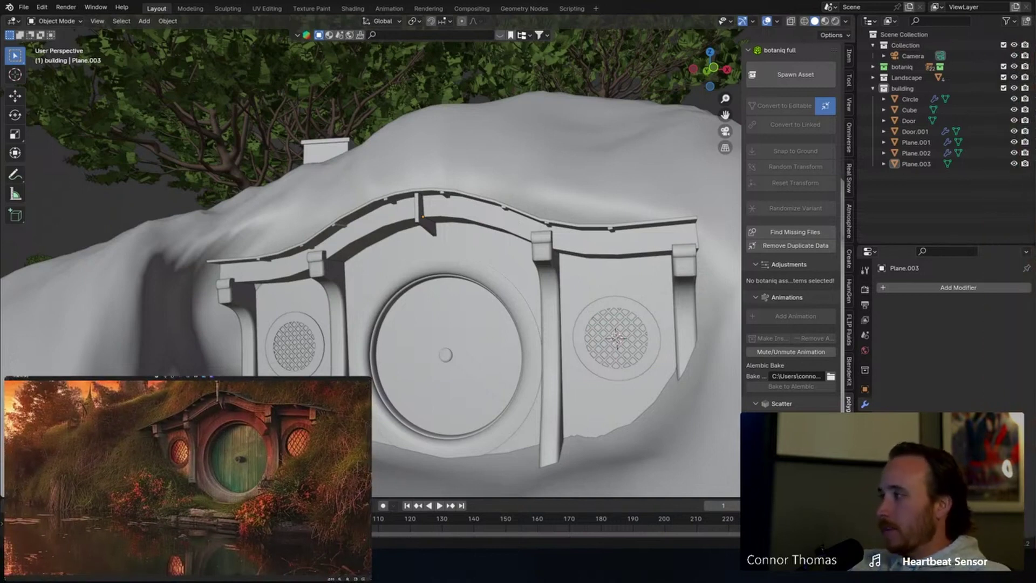
# Spawn a Rock_Gabbro_B asset and scale, rotate and move it into place as a doorstep in front of the round door.
pyautogui.scroll(4, 474, 309)
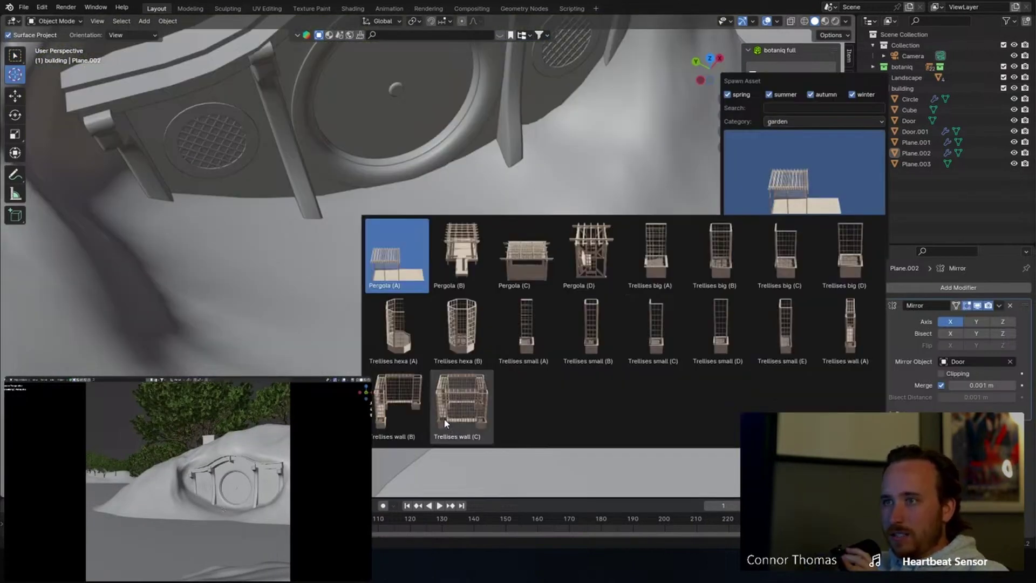
pyautogui.click(792, 122)
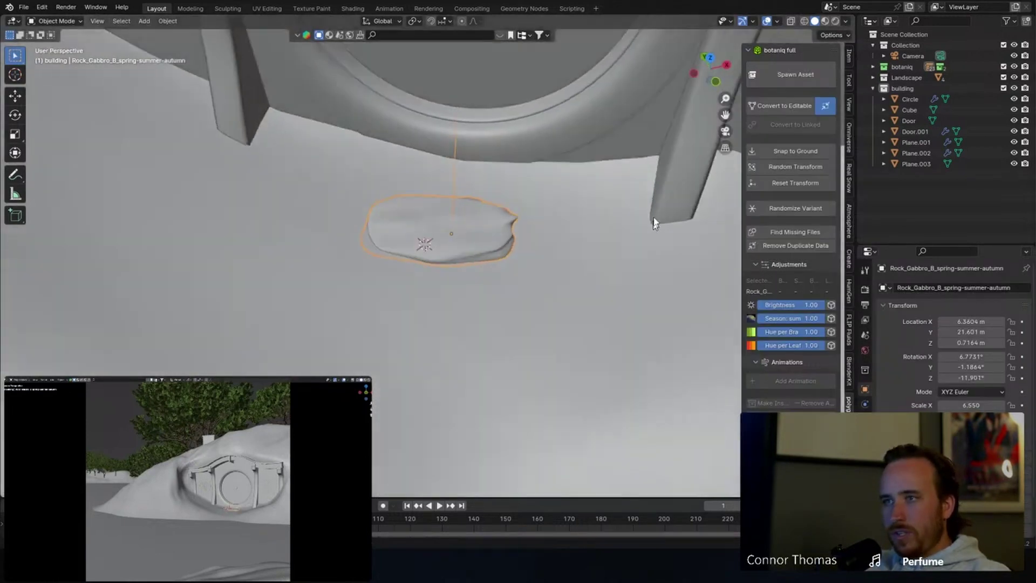
pyautogui.moveTo(655, 223); pyautogui.dragTo(618, 173, button='middle')
pyautogui.press('s')
pyautogui.click(651, 186)
pyautogui.press('r')
pyautogui.click(601, 197)
pyautogui.moveTo(600, 197); pyautogui.dragTo(583, 214, button='middle')
pyautogui.press('g')
pyautogui.click(548, 222)
# Duplicate the doorstep rock as a second stepping stone further out from the door and save the file.
pyautogui.hotkey('shift', 'd')
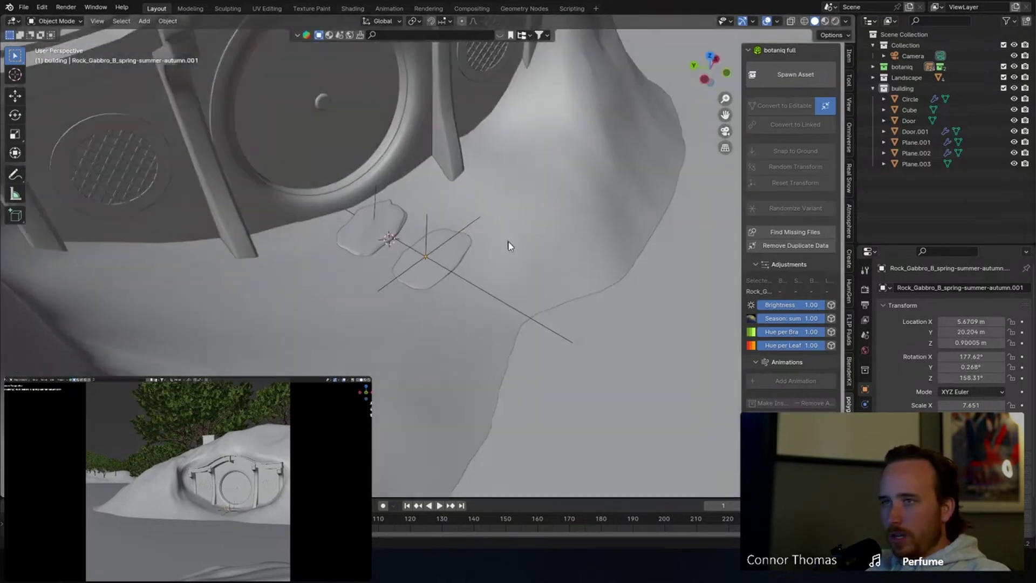
pyautogui.moveTo(510, 244); pyautogui.dragTo(464, 197, button='middle')
pyautogui.hotkey('ctrl', 's')
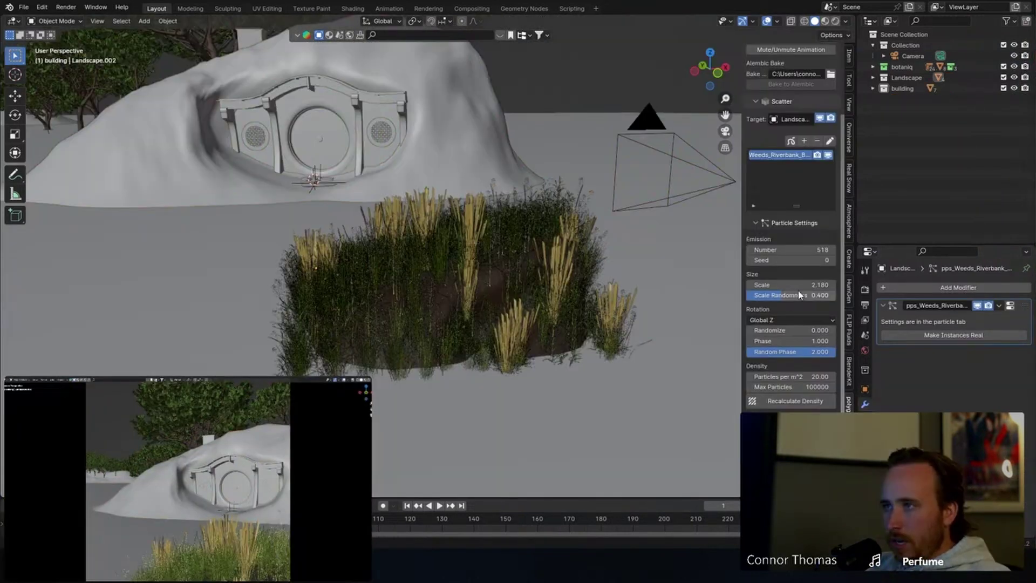
# Set the foreground riverbank weeds scatter to scale randomness 0.721, number 1000 and rotation randomize 0.405.
pyautogui.moveTo(789, 299); pyautogui.dragTo(819, 299)
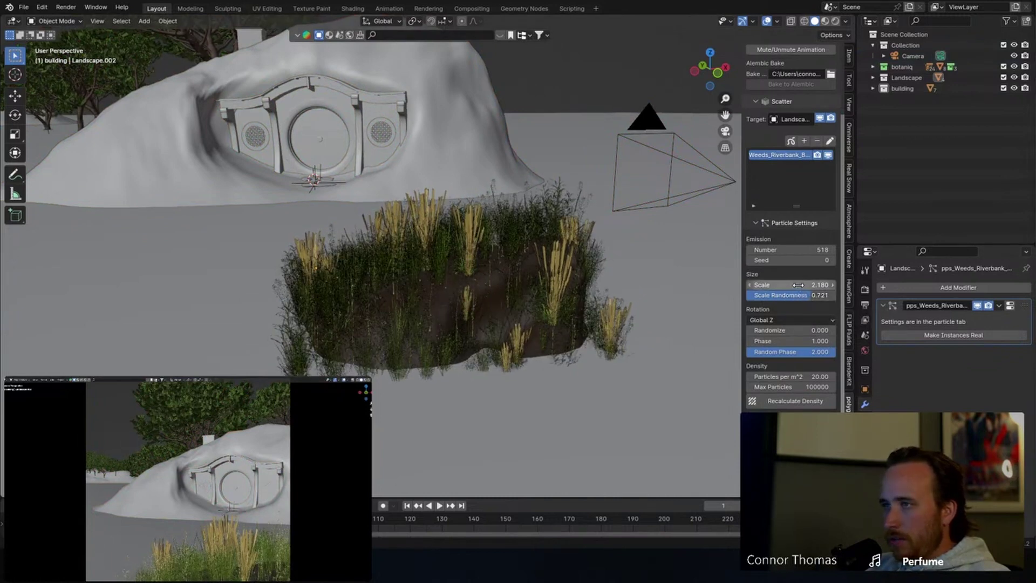
pyautogui.click(799, 250)
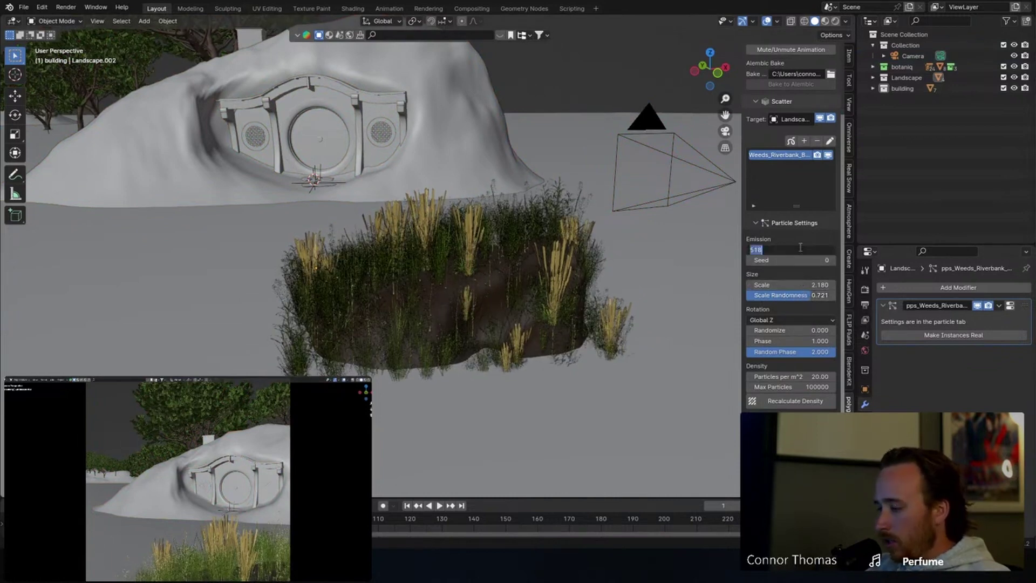
pyautogui.write('1000')
pyautogui.press('Return')
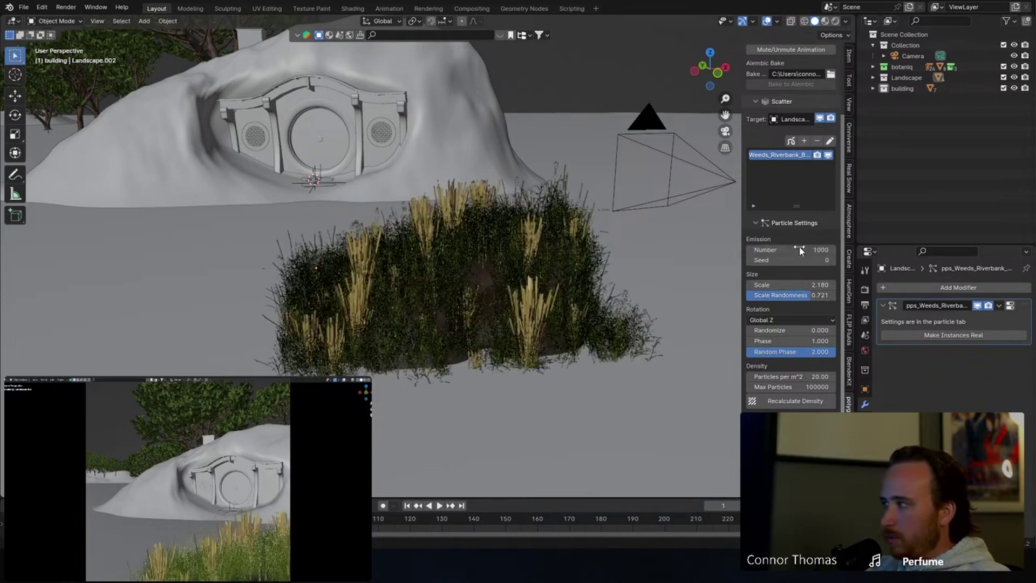
pyautogui.moveTo(791, 330); pyautogui.dragTo(817, 331)
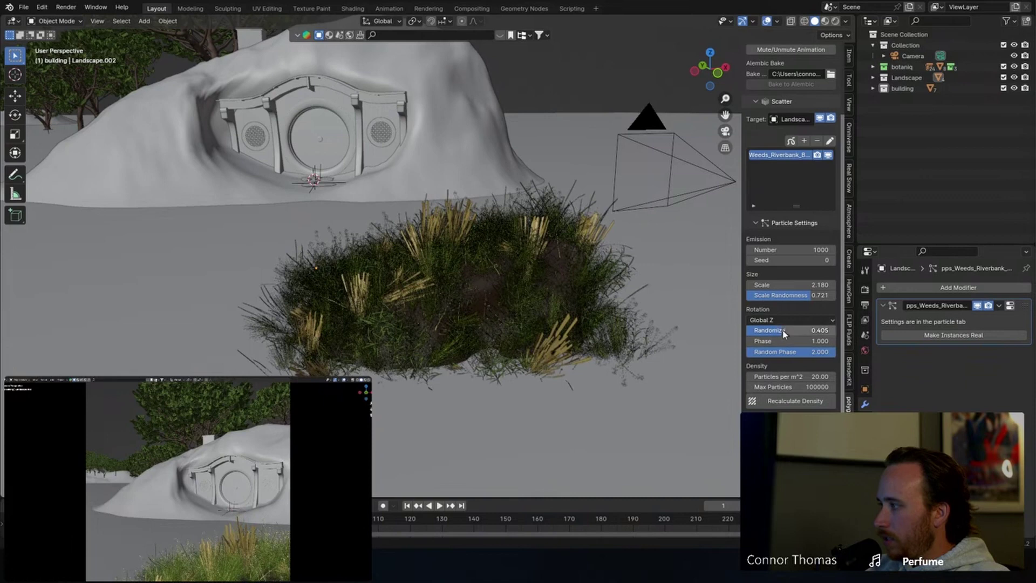
# Switch the hill Landscape to Weight Paint mode and add a vertex group named Weeds.
pyautogui.click(57, 21)
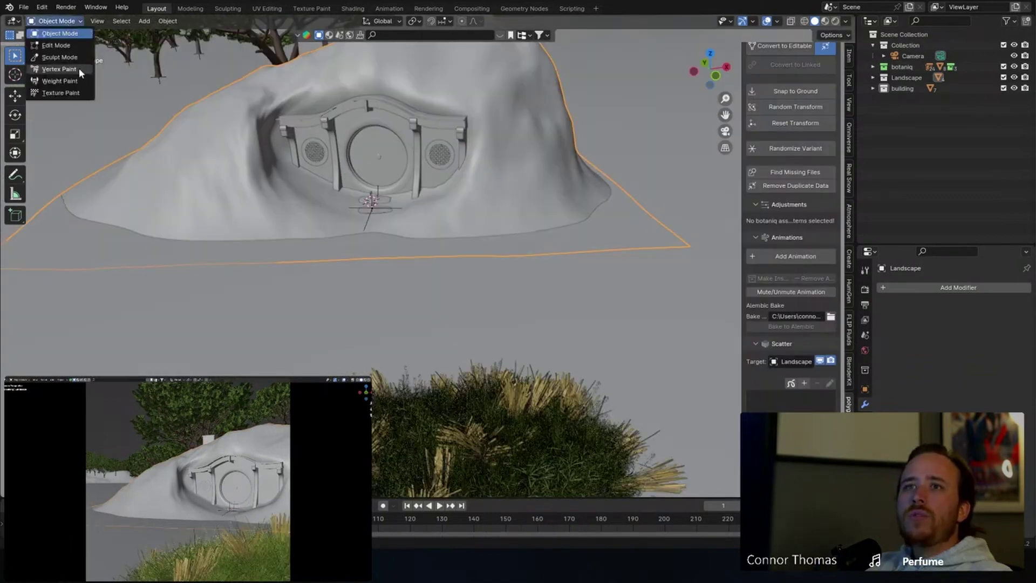
pyautogui.click(76, 81)
pyautogui.moveTo(405, 104); pyautogui.dragTo(289, 138, button='middle')
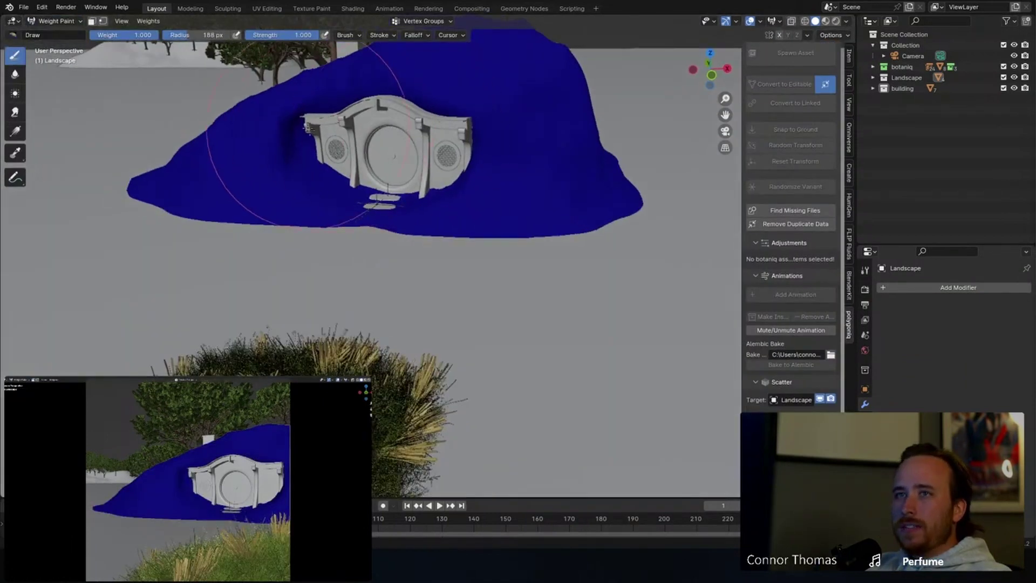
pyautogui.scroll(2, 409, 242)
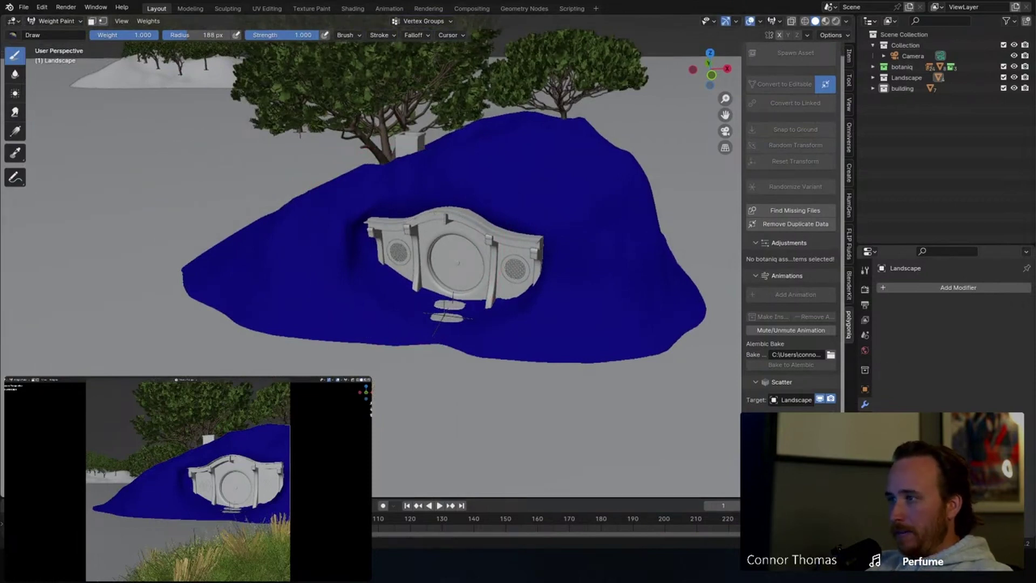
pyautogui.click(866, 464)
pyautogui.moveTo(906, 244); pyautogui.dragTo(923, 117)
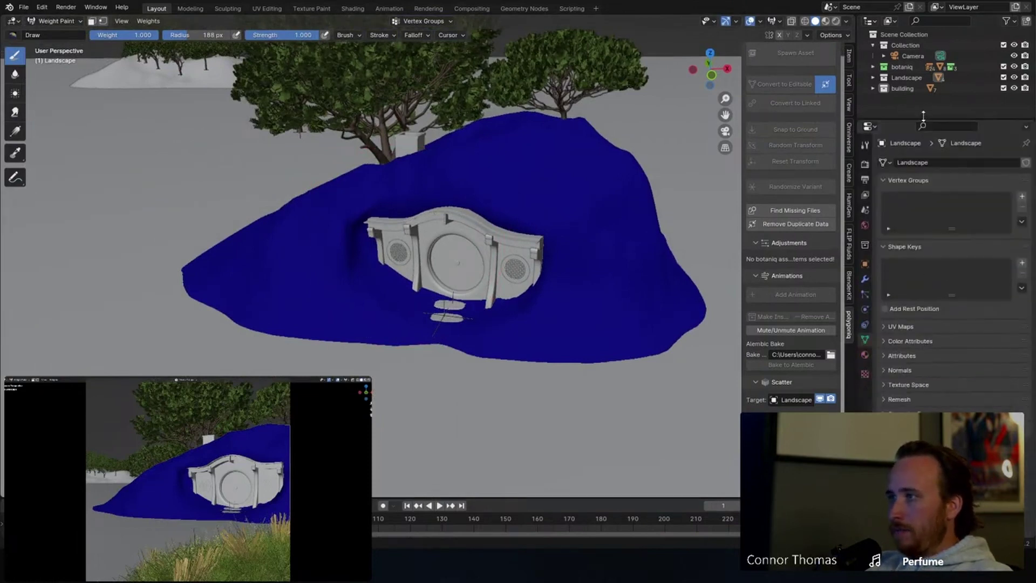
pyautogui.hotkey('ctrl', 'space')
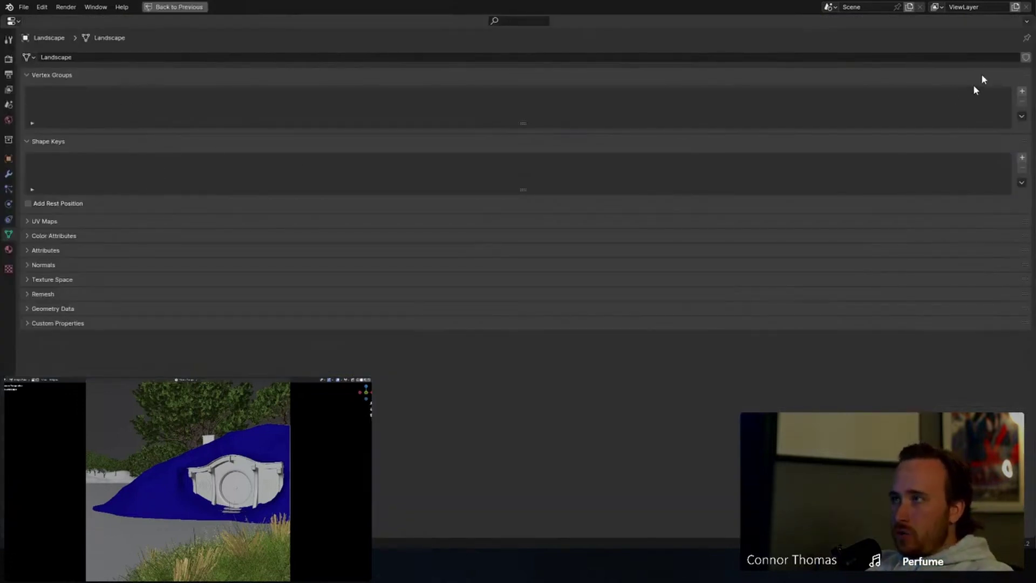
pyautogui.click(1022, 92)
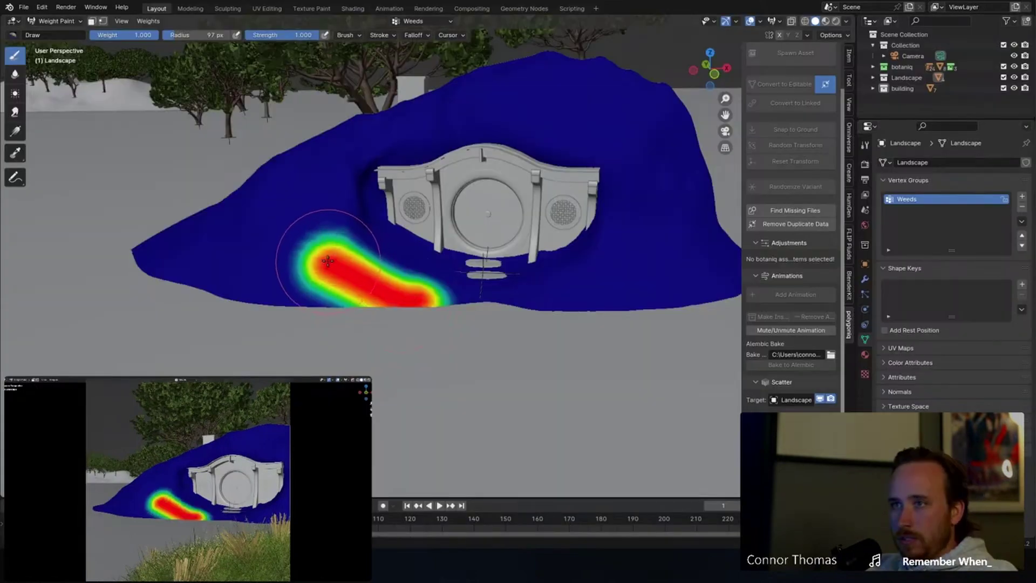
# Paint full Weeds weight over the hill's slopes to the sides of and above the door front, working through the camera.
pyautogui.moveTo(319, 259)
pyautogui.mouseDown()
pyautogui.moveTo(347, 243)
pyautogui.moveTo(335, 185)
pyautogui.moveTo(259, 227)
pyautogui.moveTo(196, 225)
pyautogui.mouseUp()
pyautogui.press('KP_0')
pyautogui.scroll(1, 427, 244)
pyautogui.moveTo(456, 250); pyautogui.dragTo(328, 237)
pyautogui.keyDown('shift'); pyautogui.moveTo(459, 170); pyautogui.dragTo(395, 225, button='middle'); pyautogui.keyUp('shift')
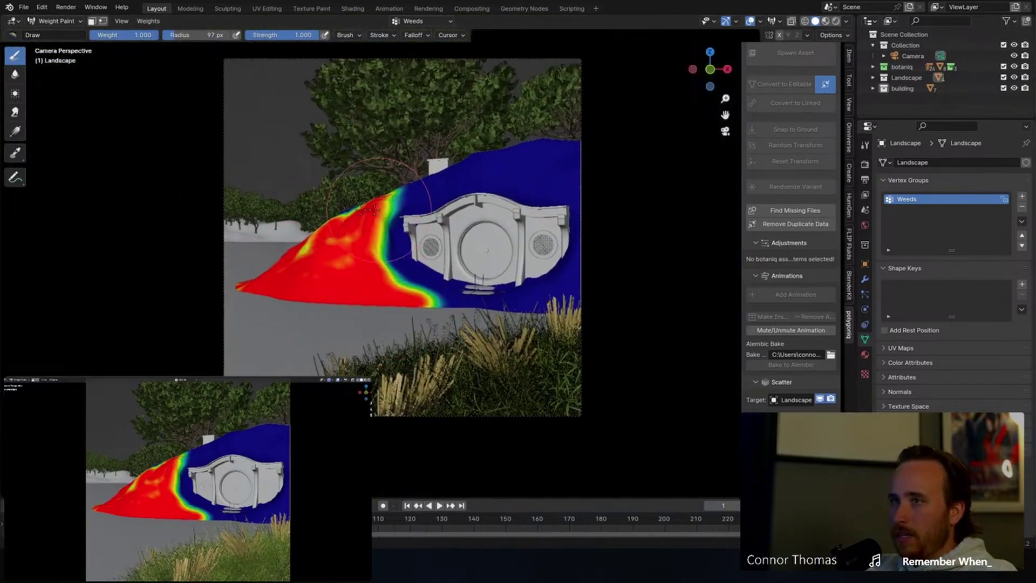
pyautogui.click(446, 191)
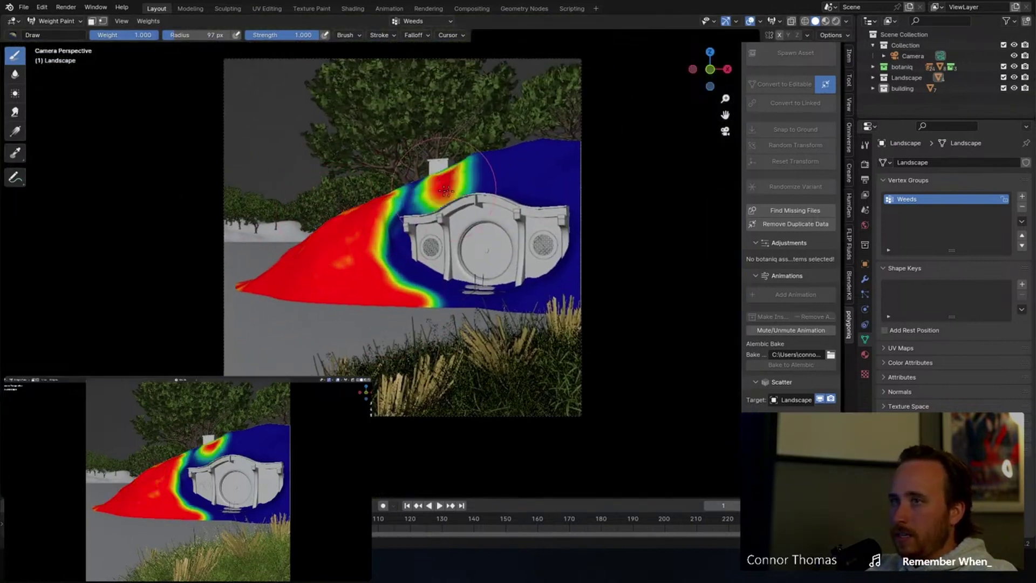
pyautogui.moveTo(446, 191)
pyautogui.mouseDown()
pyautogui.moveTo(415, 197)
pyautogui.moveTo(372, 179)
pyautogui.moveTo(402, 272)
pyautogui.moveTo(464, 297)
pyautogui.moveTo(431, 292)
pyautogui.moveTo(406, 271)
pyautogui.moveTo(486, 300)
pyautogui.moveTo(540, 297)
pyautogui.moveTo(592, 247)
pyautogui.mouseUp()
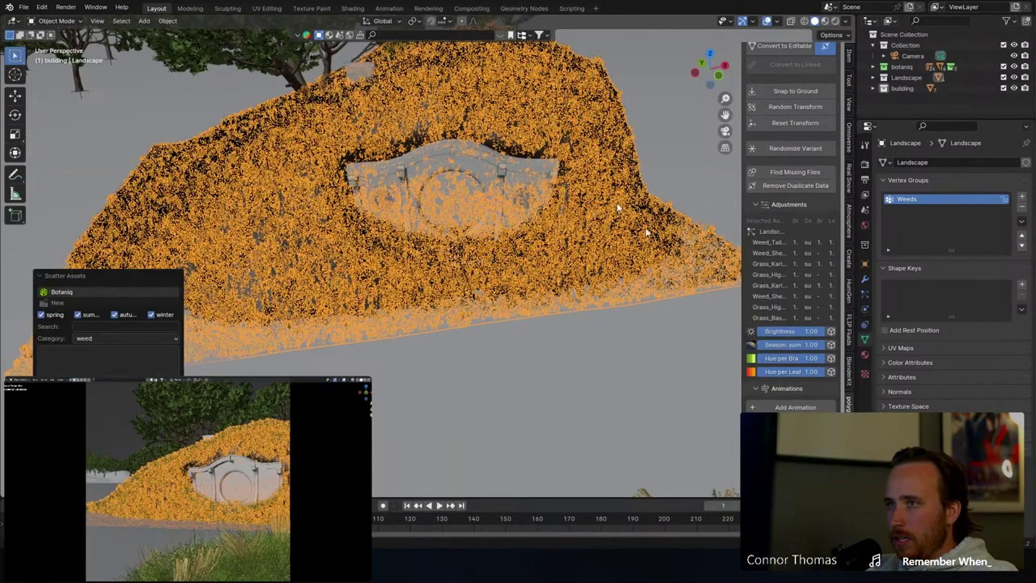
# Assign the Weeds vertex group as the density of the riverbank weeds scatter on the hill.
pyautogui.moveTo(619, 208); pyautogui.dragTo(830, 342, button='middle')
pyautogui.scroll(-5, 400, 171)
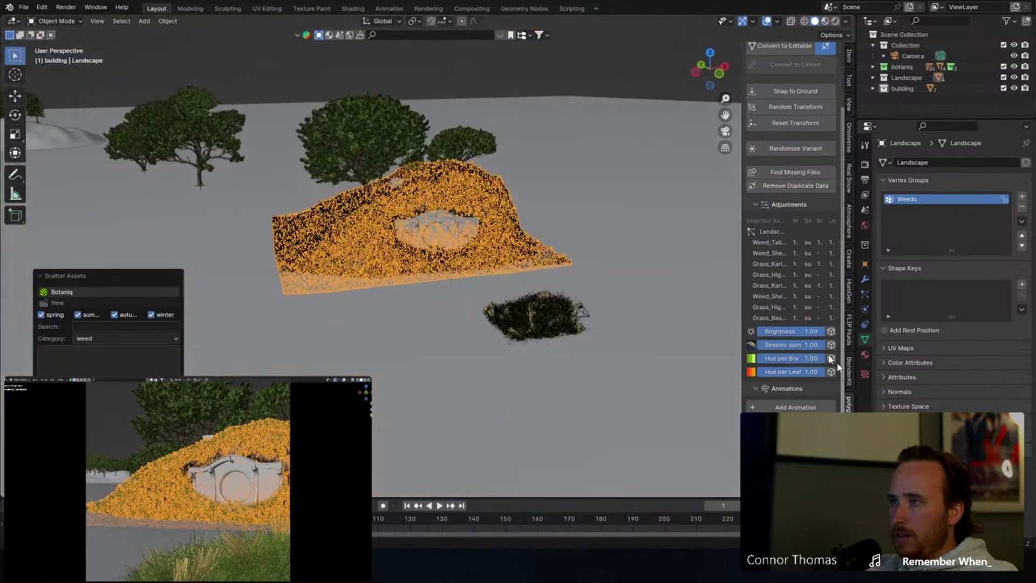
pyautogui.scroll(-10, 826, 351)
pyautogui.scroll(-12, 815, 384)
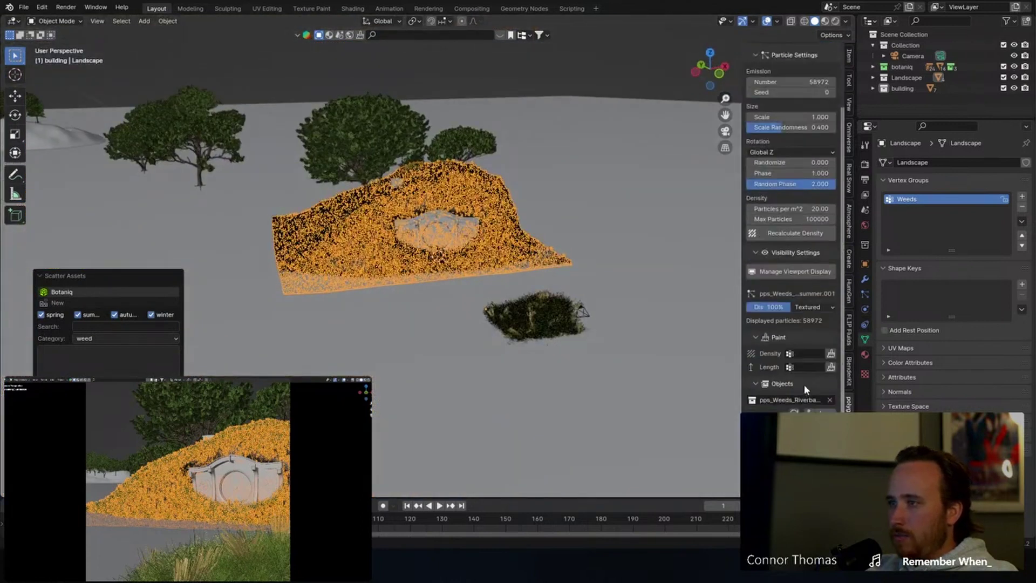
pyautogui.click(808, 354)
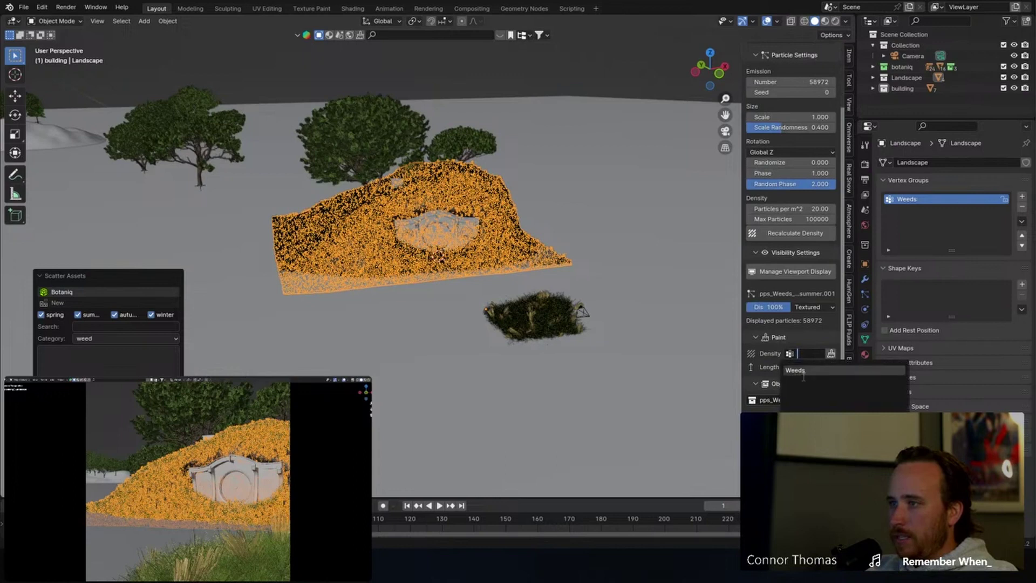
pyautogui.click(811, 371)
pyautogui.moveTo(286, 139); pyautogui.dragTo(288, 297, button='middle')
pyautogui.moveTo(451, 300); pyautogui.dragTo(488, 300, button='middle')
pyautogui.scroll(2, 488, 300)
pyautogui.scroll(2, 450, 242)
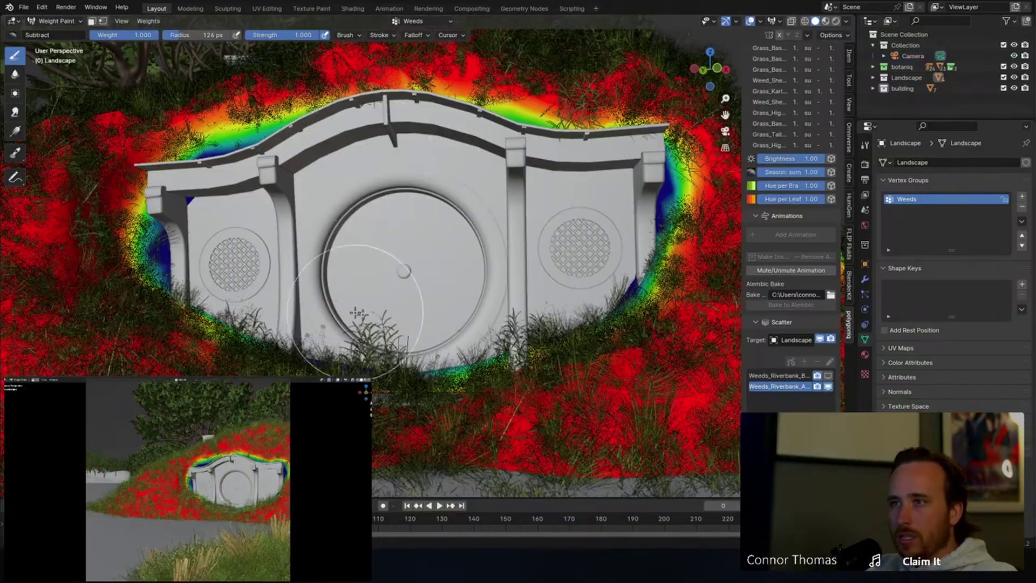
# Subtract Weeds weight along the base of the door front and return the Landscape to Object Mode.
pyautogui.moveTo(544, 81); pyautogui.dragTo(555, 81, button='middle')
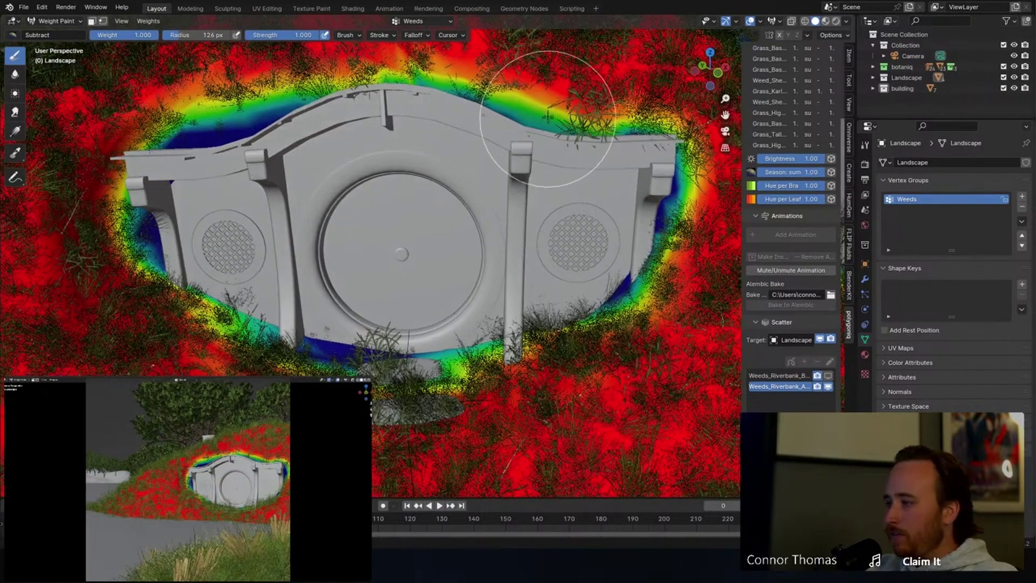
pyautogui.click(52, 21)
pyautogui.click(54, 31)
pyautogui.moveTo(446, 212); pyautogui.dragTo(371, 196, button='middle')
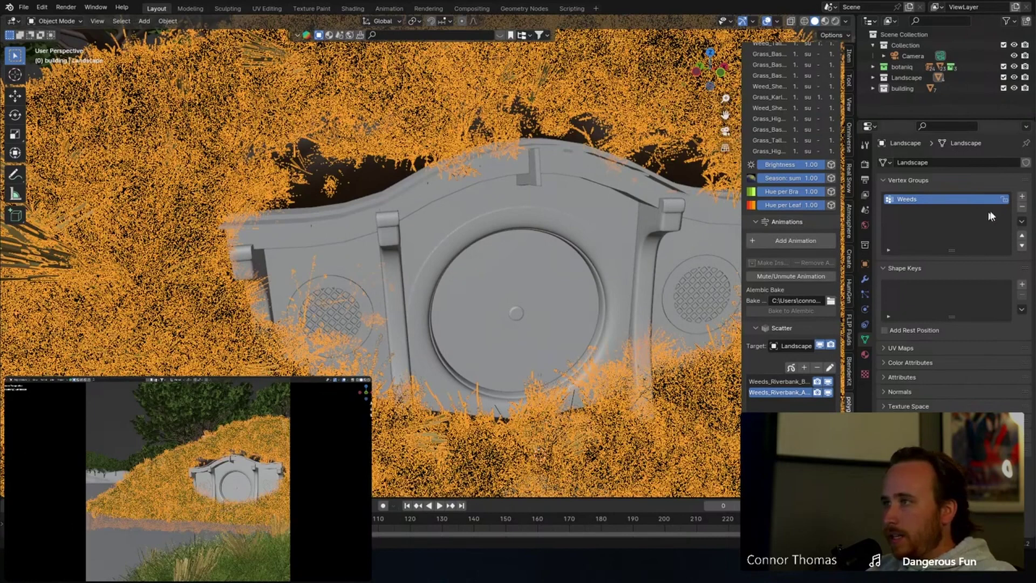
# Add a vertex group named top and paint full weight in a band on the hill above the roof beam.
pyautogui.click(1023, 196)
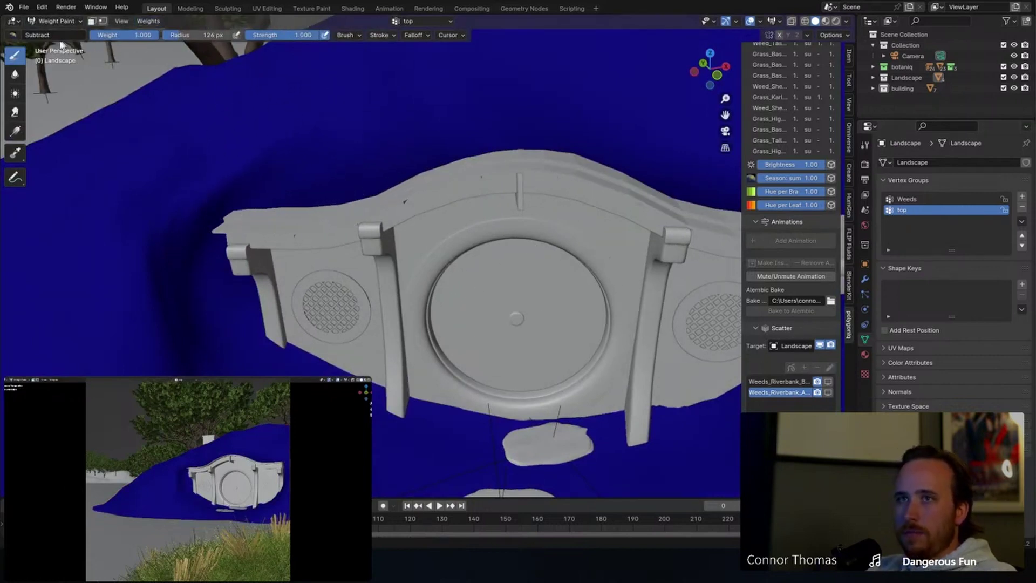
pyautogui.click(15, 36)
pyautogui.click(115, 68)
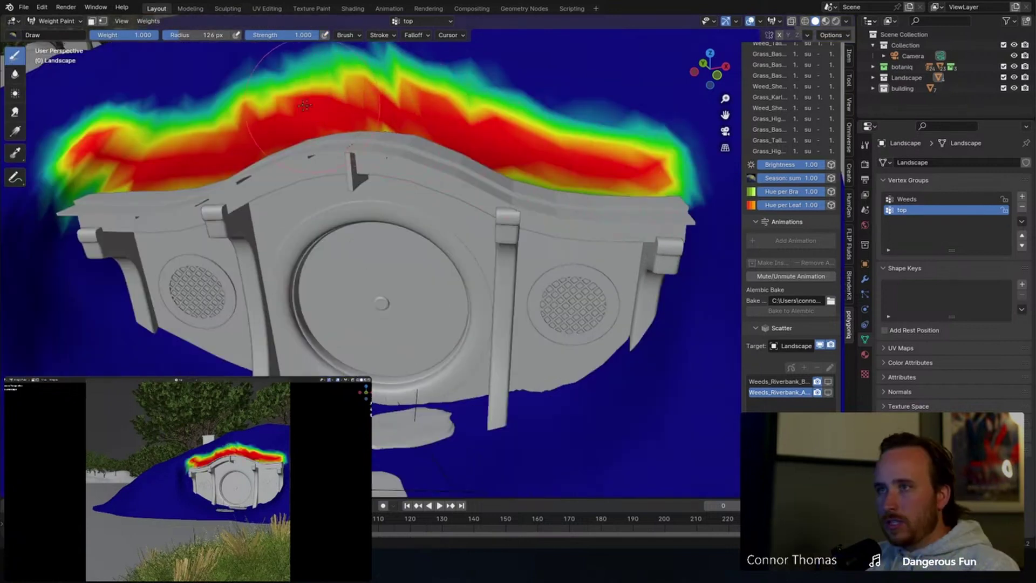
pyautogui.moveTo(305, 105)
pyautogui.mouseDown()
pyautogui.moveTo(192, 116)
pyautogui.moveTo(432, 81)
pyautogui.moveTo(211, 105)
pyautogui.moveTo(109, 165)
pyautogui.moveTo(119, 169)
pyautogui.mouseUp()
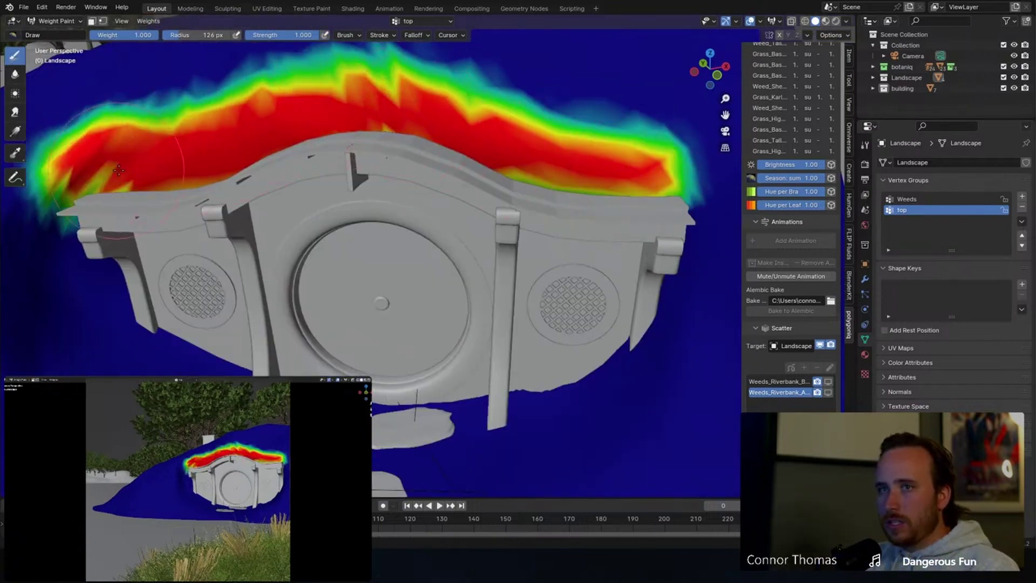
# In wireframe view, use the Subtract brush to remove top weight from the hill behind the wall beneath the roof beam.
pyautogui.hotkey('alt', 'z')
pyautogui.moveTo(369, 133); pyautogui.dragTo(346, 162, button='middle')
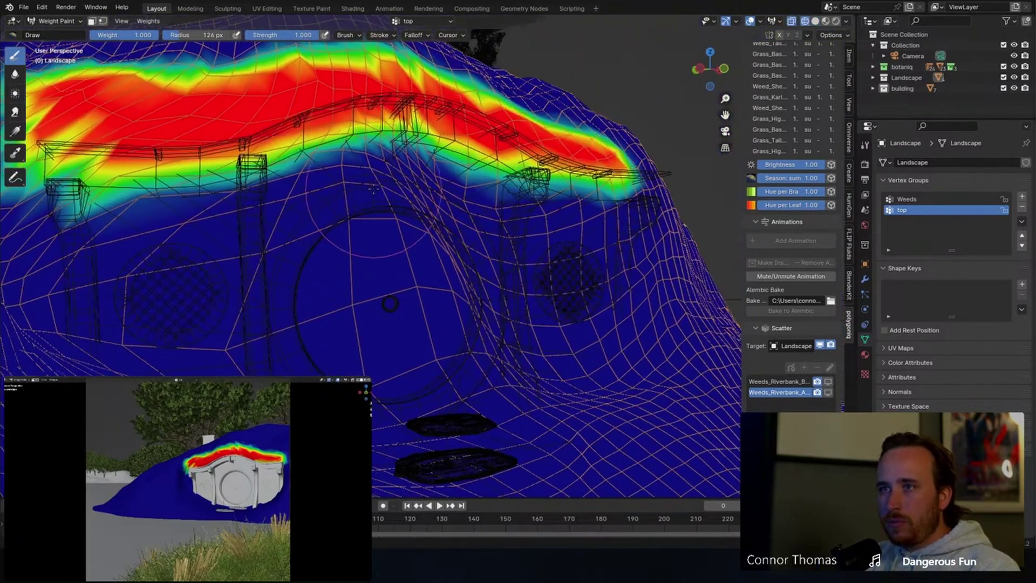
pyautogui.click(13, 36)
pyautogui.click(289, 73)
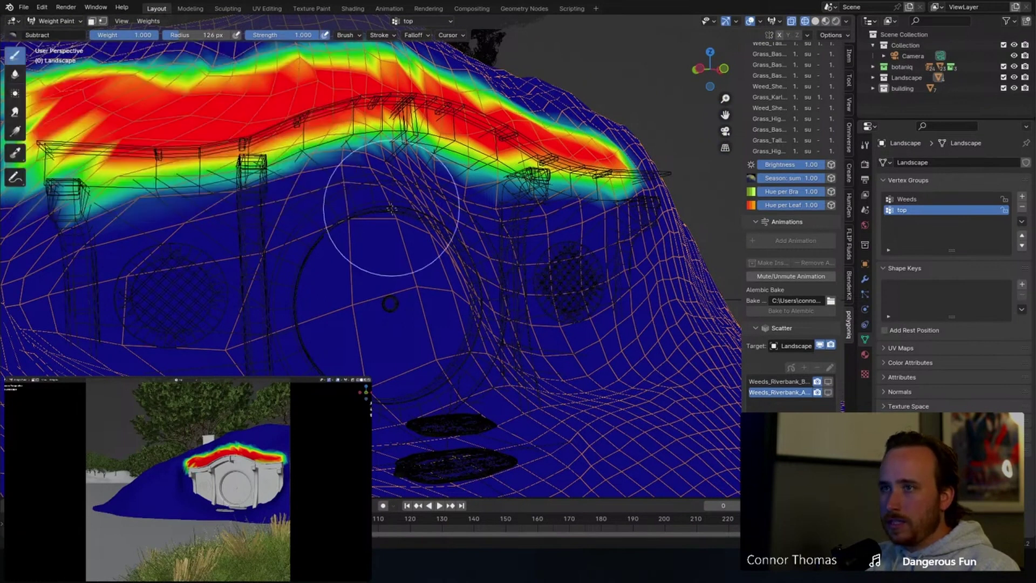
pyautogui.press('f')
pyautogui.click(359, 227)
pyautogui.moveTo(296, 188)
pyautogui.mouseDown()
pyautogui.moveTo(246, 181)
pyautogui.moveTo(81, 208)
pyautogui.moveTo(127, 189)
pyautogui.moveTo(70, 190)
pyautogui.mouseUp()
pyautogui.moveTo(174, 196); pyautogui.dragTo(135, 211, button='middle')
pyautogui.press('f')
pyautogui.click(104, 220)
pyautogui.moveTo(94, 219)
pyautogui.mouseDown()
pyautogui.moveTo(70, 205)
pyautogui.moveTo(103, 195)
pyautogui.moveTo(244, 223)
pyautogui.mouseUp()
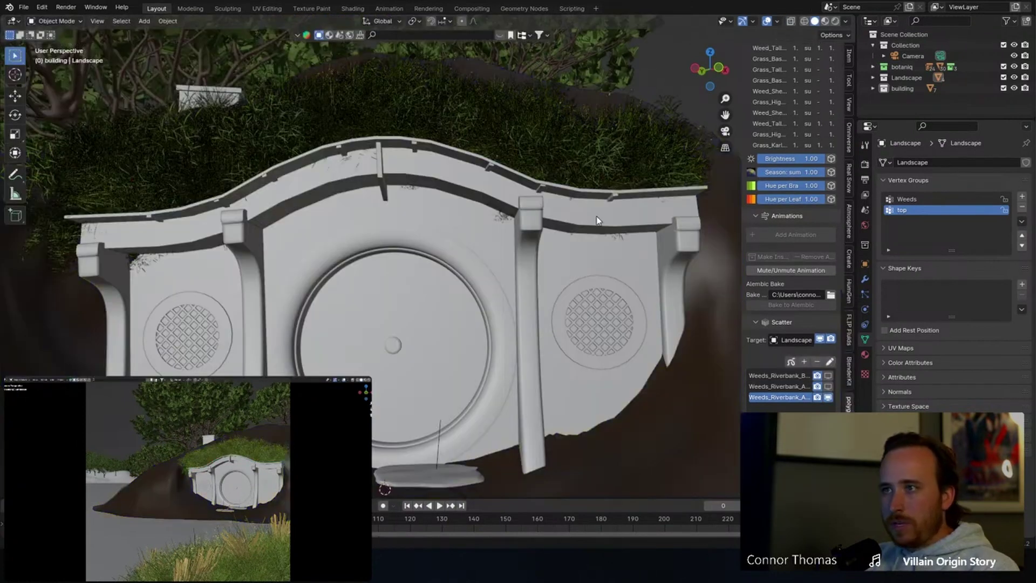
# Adjust the scale of the weeds scatter above the roof beam.
pyautogui.scroll(-10, 808, 234)
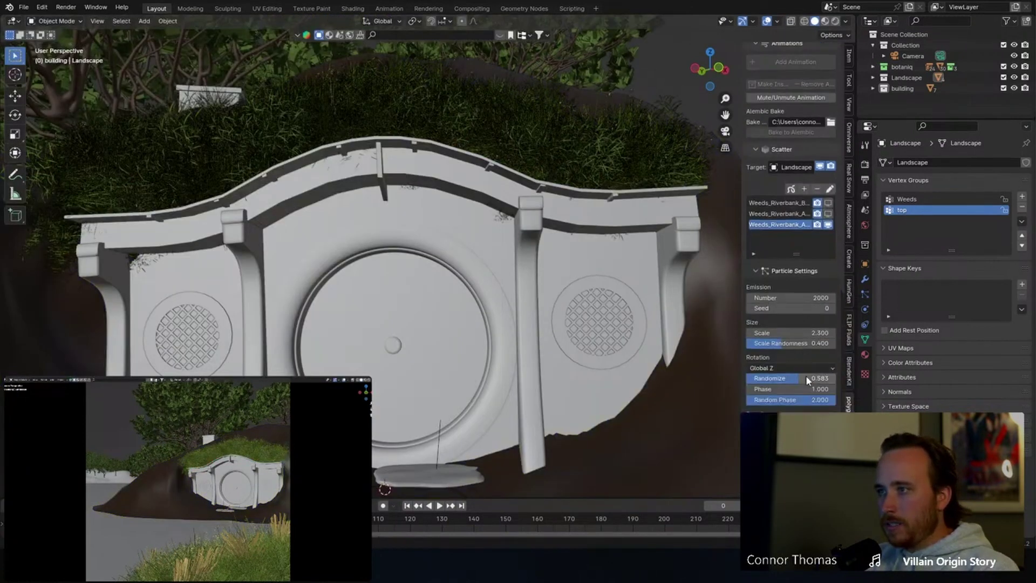
pyautogui.moveTo(796, 336)
pyautogui.mouseDown()
pyautogui.moveTo(748, 335)
pyautogui.moveTo(802, 336)
pyautogui.mouseUp()
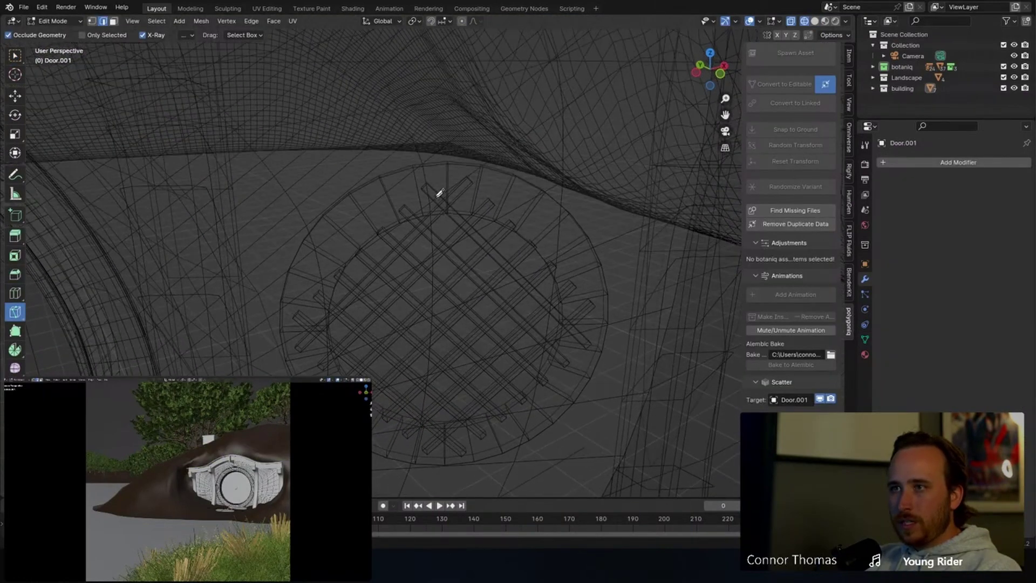
# Knife-cut across the upper part of the round window frame and delete only the faces behind the lattice openings.
pyautogui.click(427, 190)
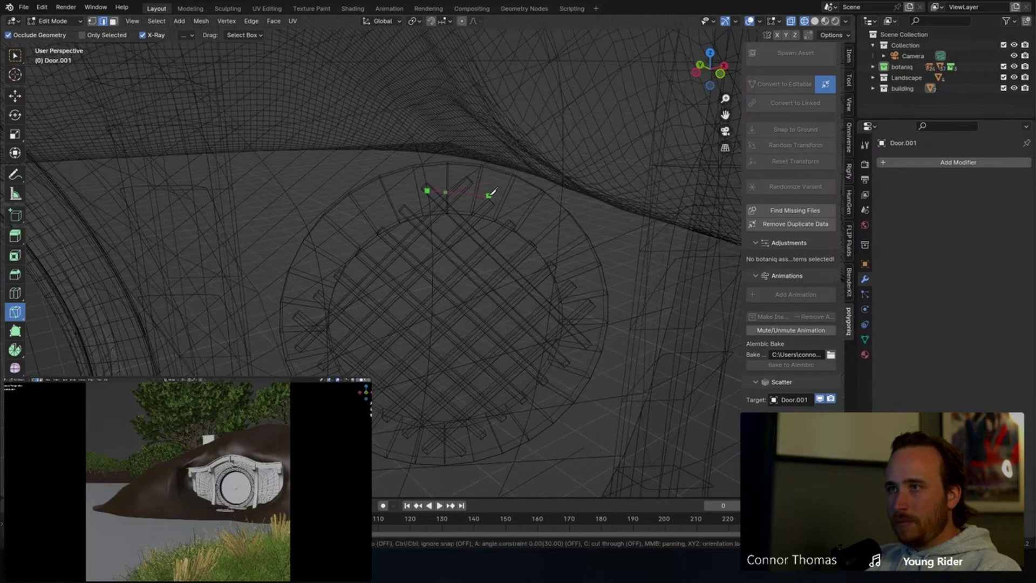
pyautogui.moveTo(549, 220); pyautogui.dragTo(539, 200, button='middle')
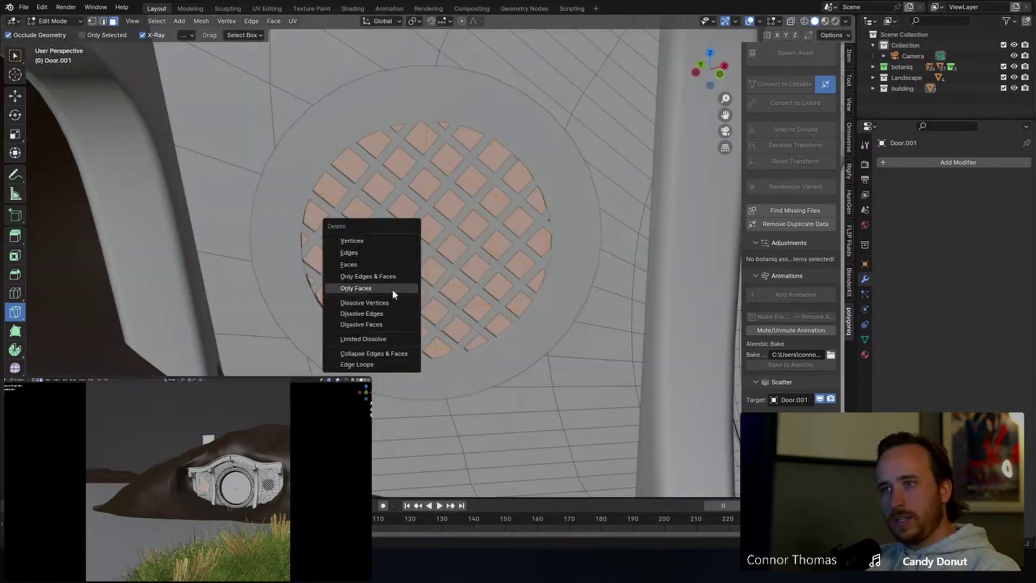
pyautogui.click(392, 290)
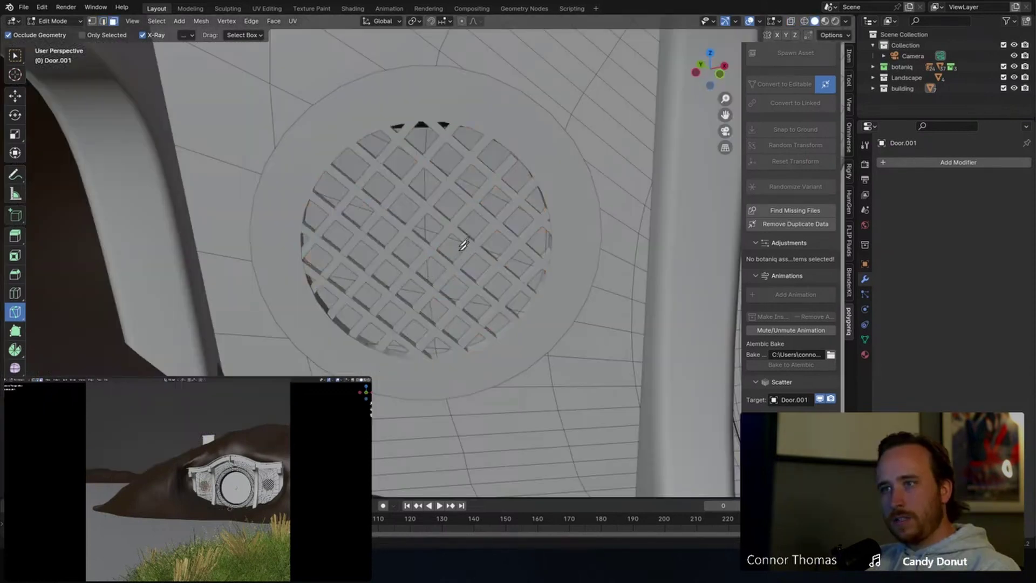
pyautogui.moveTo(464, 245); pyautogui.dragTo(460, 224, button='middle')
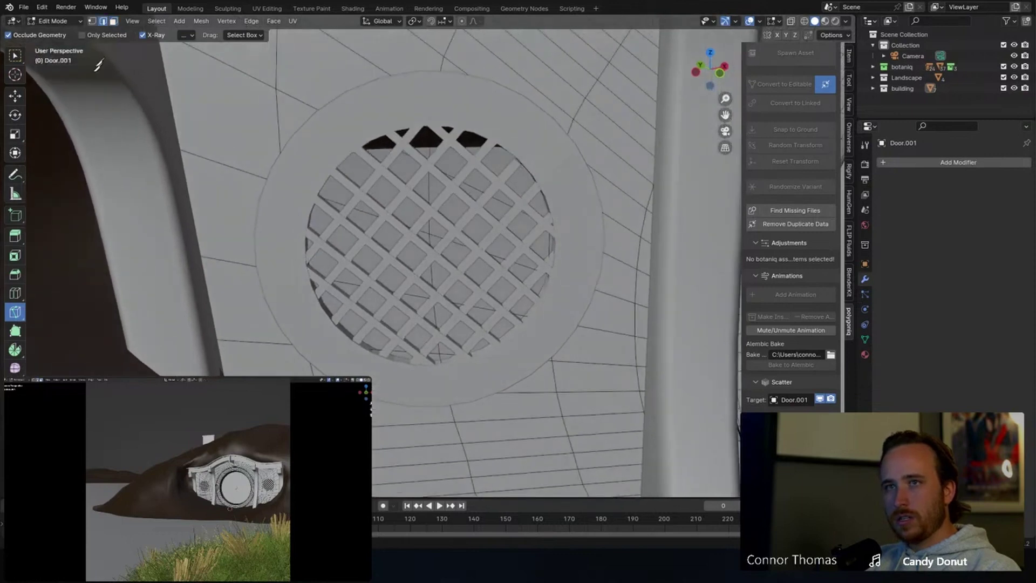
# Select the stray edges left behind the window lattice and delete them as edges.
pyautogui.click(14, 55)
pyautogui.moveTo(442, 232)
pyautogui.mouseDown()
pyautogui.moveTo(472, 245)
pyautogui.moveTo(444, 274)
pyautogui.mouseUp()
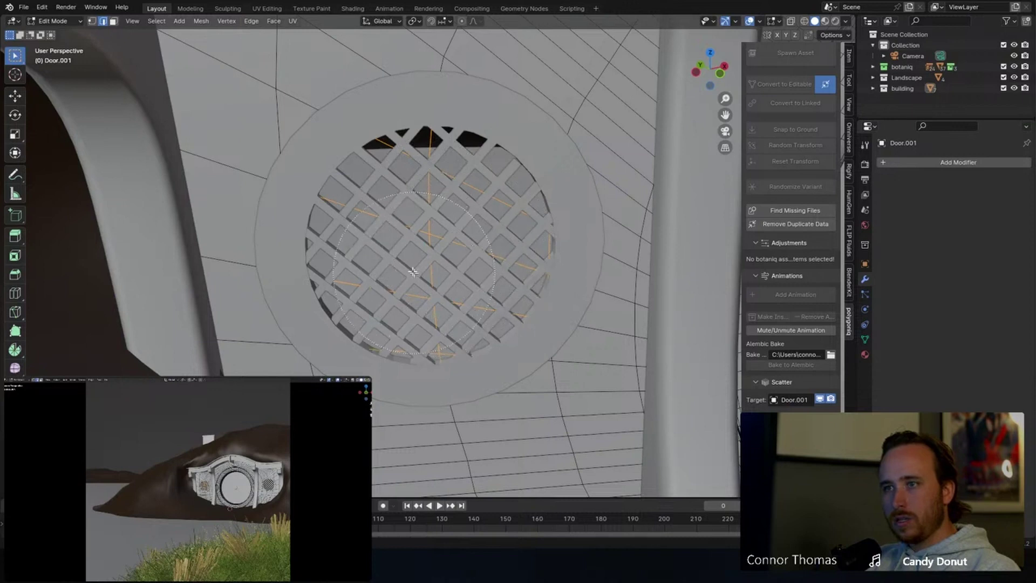
pyautogui.press('x')
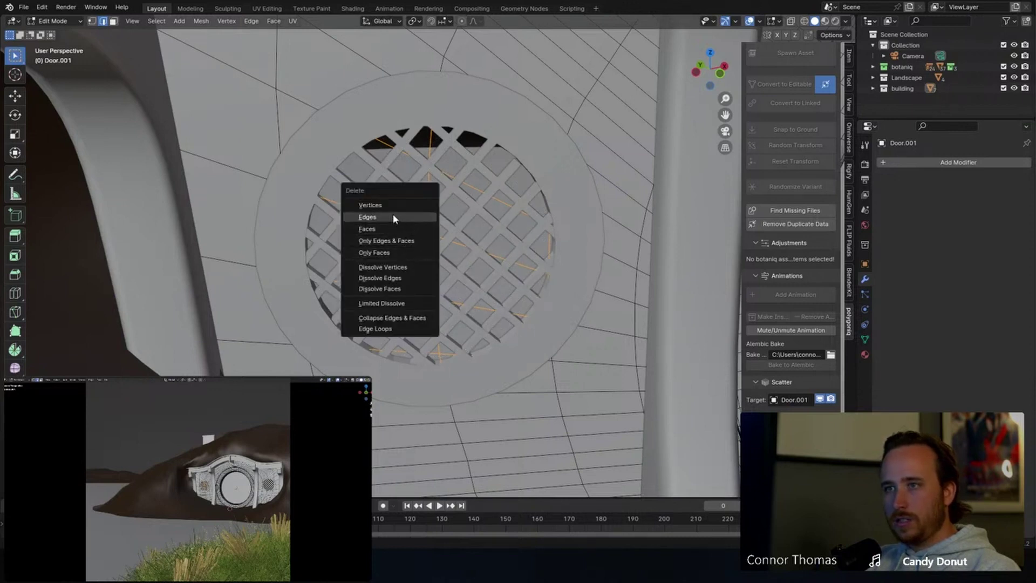
pyautogui.click(393, 216)
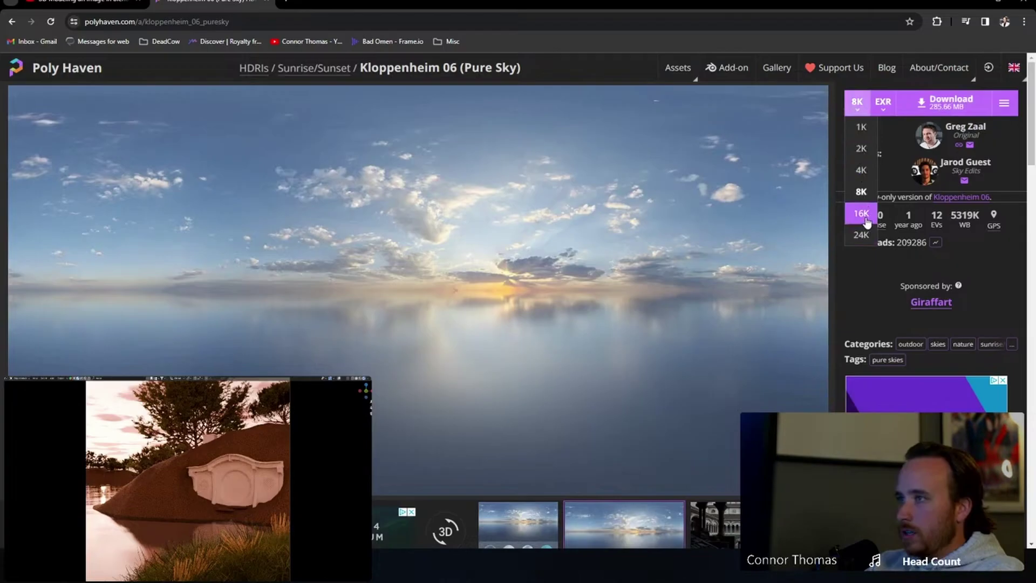
# Download the Kloppenheim 06 (Pure Sky) HDRI as a 16K EXR into the livestream\20240303\VFX_material folder.
pyautogui.click(861, 214)
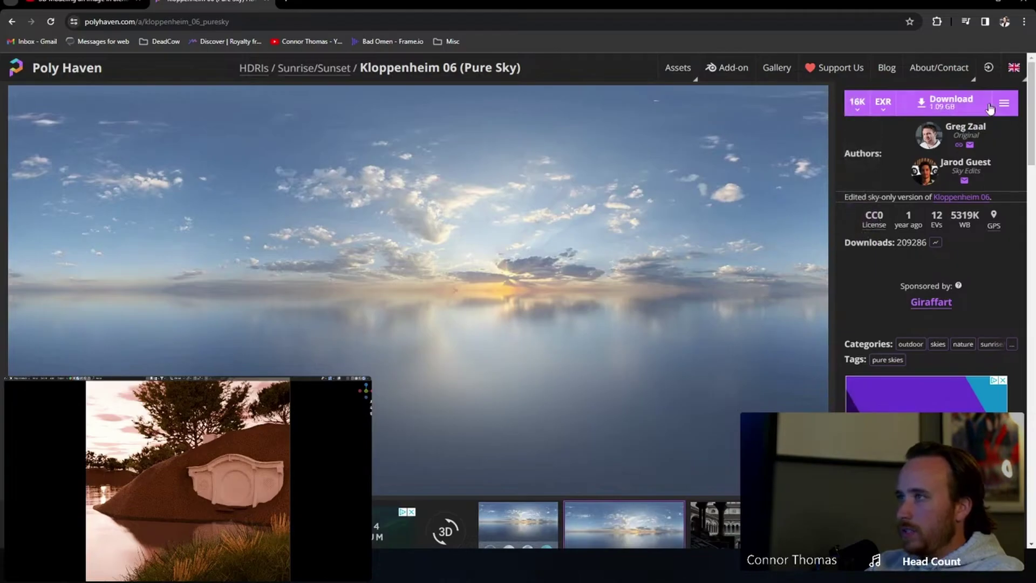
pyautogui.click(953, 111)
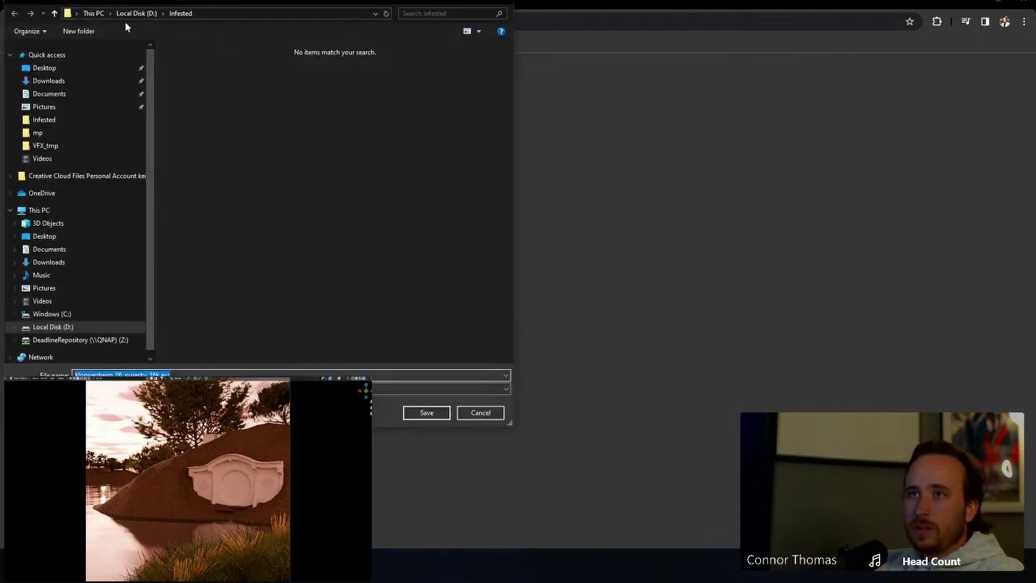
pyautogui.click(131, 14)
pyautogui.doubleClick(202, 153)
pyautogui.doubleClick(201, 63)
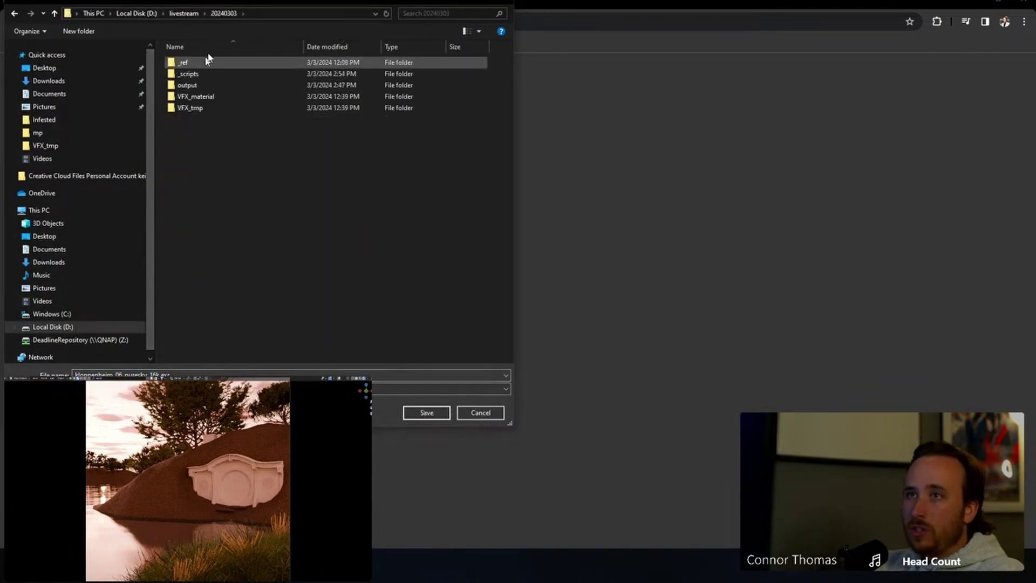
pyautogui.doubleClick(193, 97)
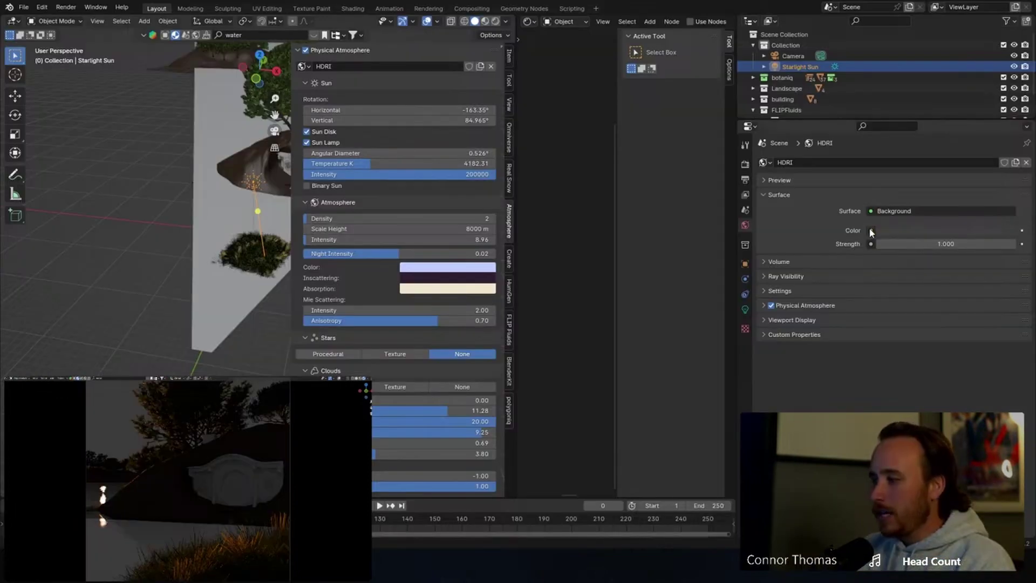
# Use an Environment Texture for the world background color and load kloppenheim_06_puresky_16k.exr from the VFX_material folder.
pyautogui.click(871, 231)
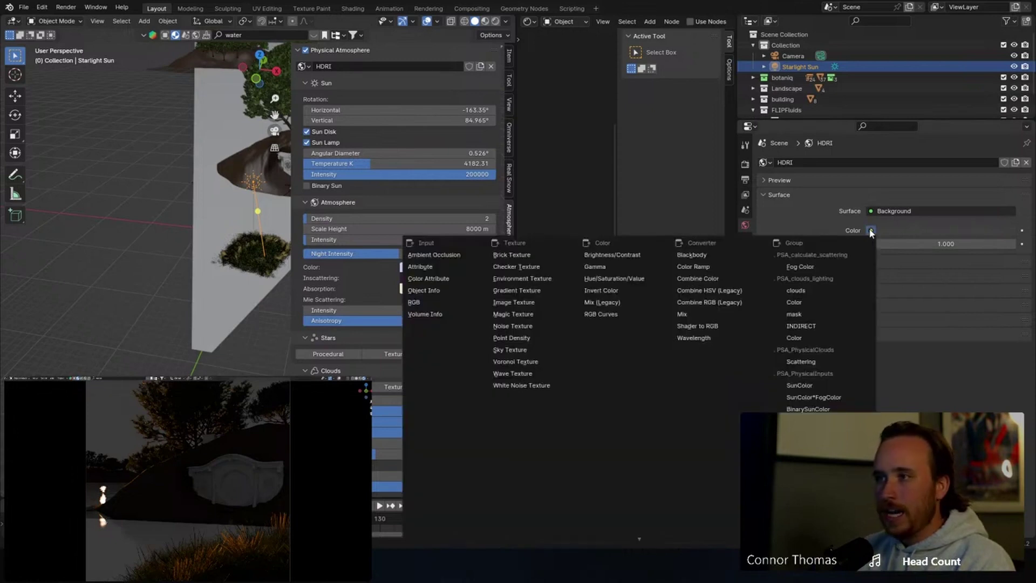
pyautogui.click(527, 279)
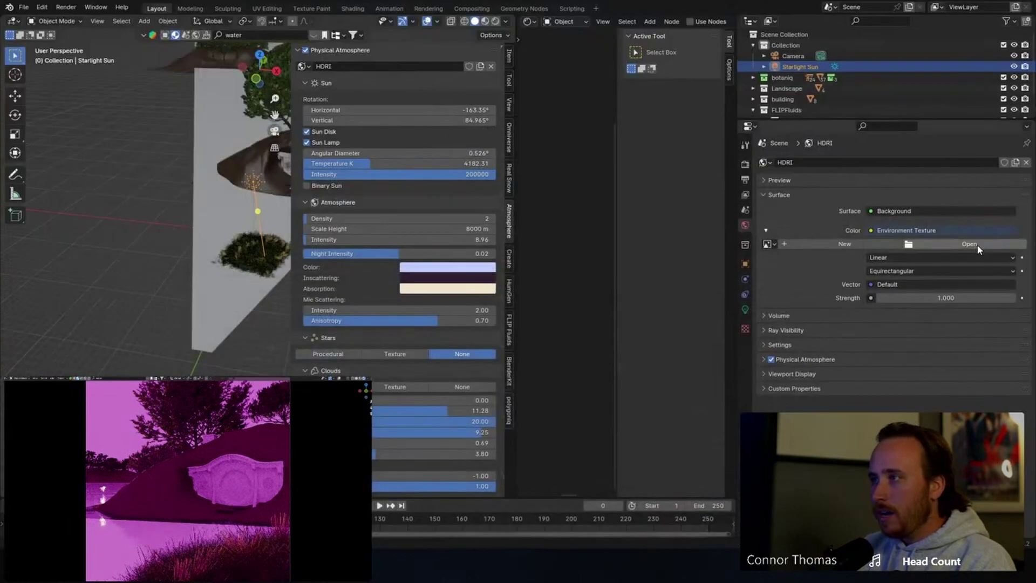
pyautogui.click(970, 245)
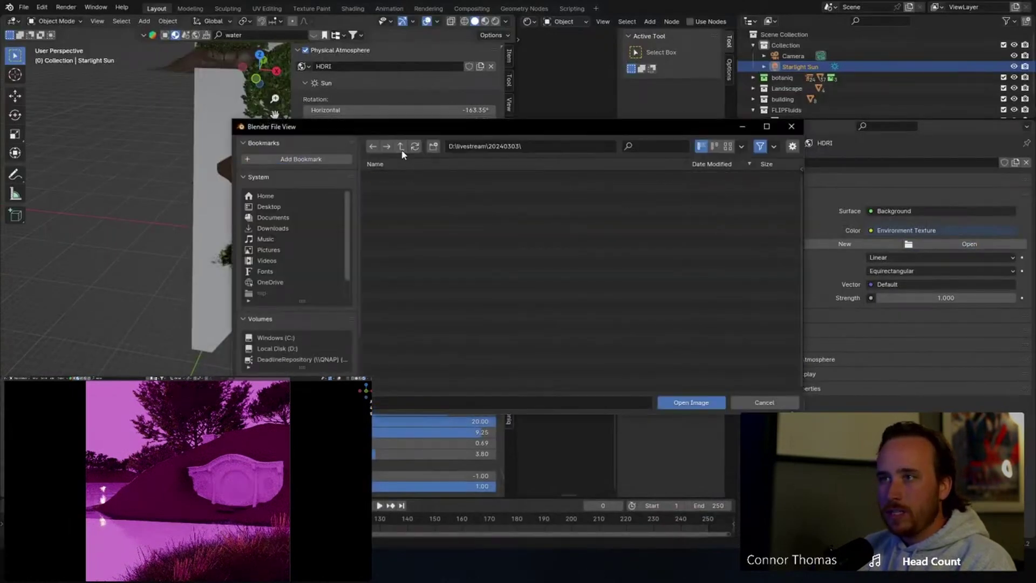
pyautogui.doubleClick(398, 177)
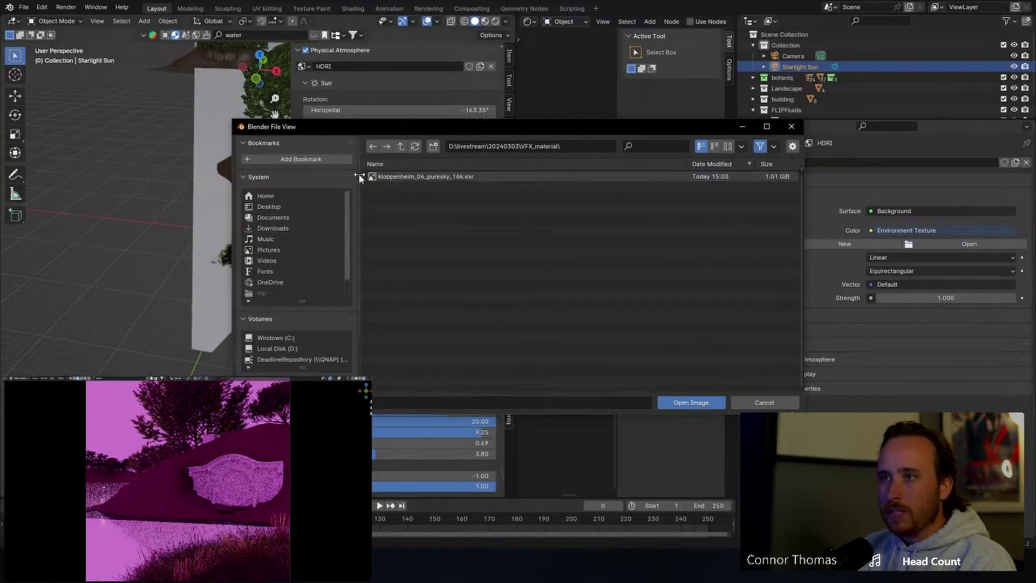
pyautogui.click(405, 177)
pyautogui.click(705, 402)
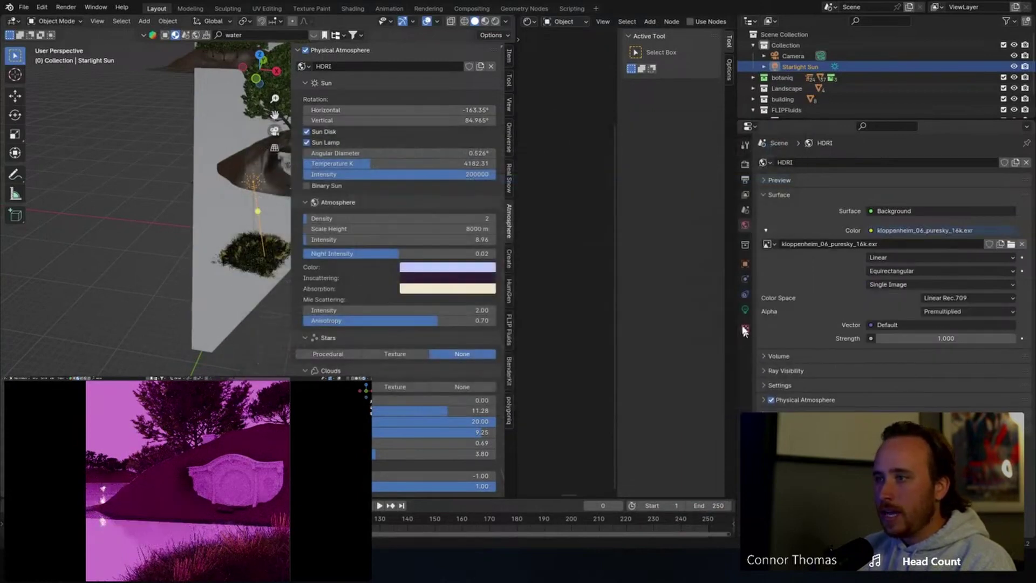
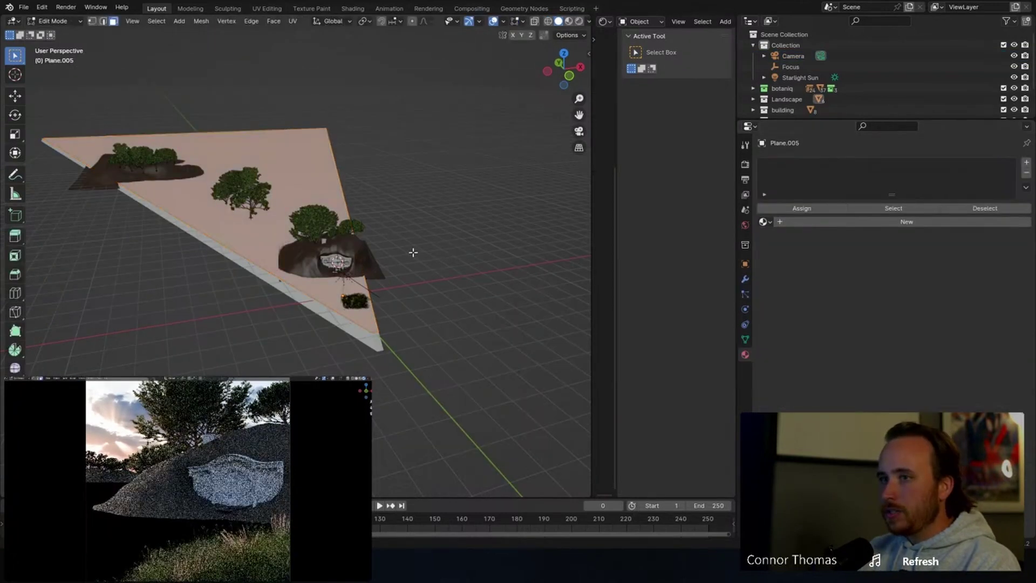
# Extrude the large triangular plane's face up about 23 m, and lower the new top face about 18 m along Z.
pyautogui.press('e')
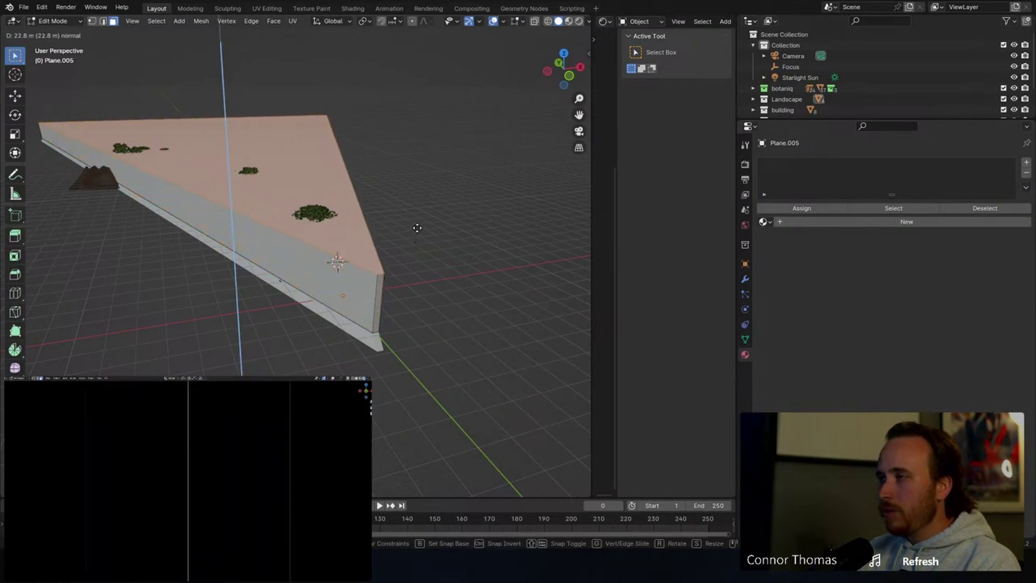
pyautogui.click(419, 230)
pyautogui.press('Tab')
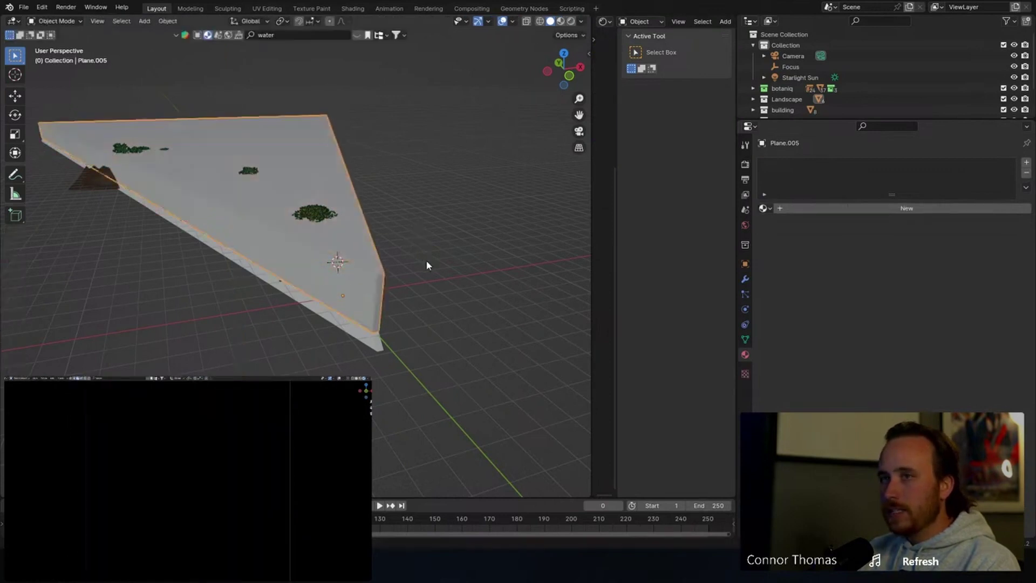
pyautogui.press('Tab')
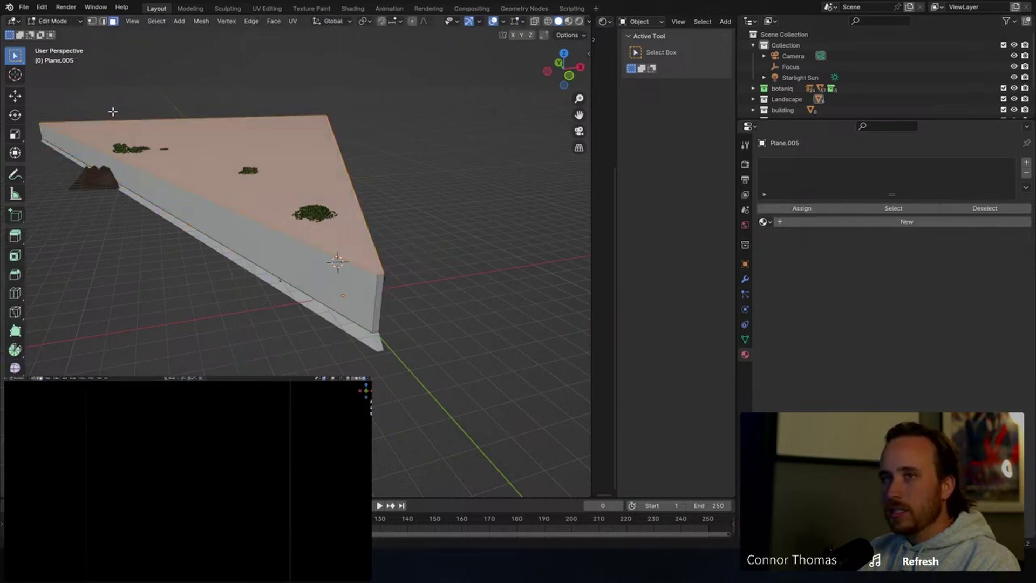
pyautogui.press('g')
pyautogui.press('z')
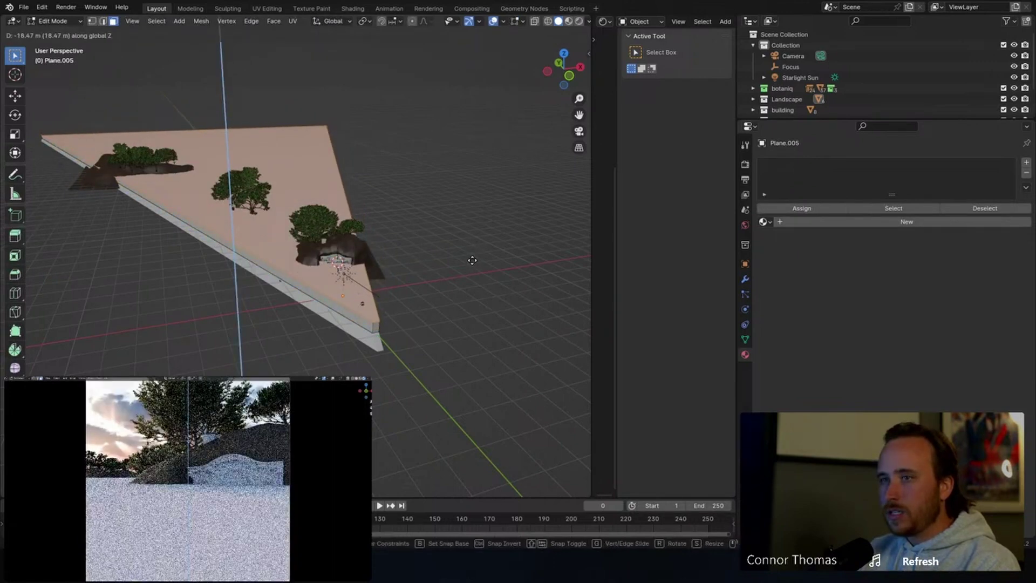
pyautogui.click(472, 257)
# Raise the far top edge of the extruded block along Z to form a tall wedge over the background.
pyautogui.click(179, 122)
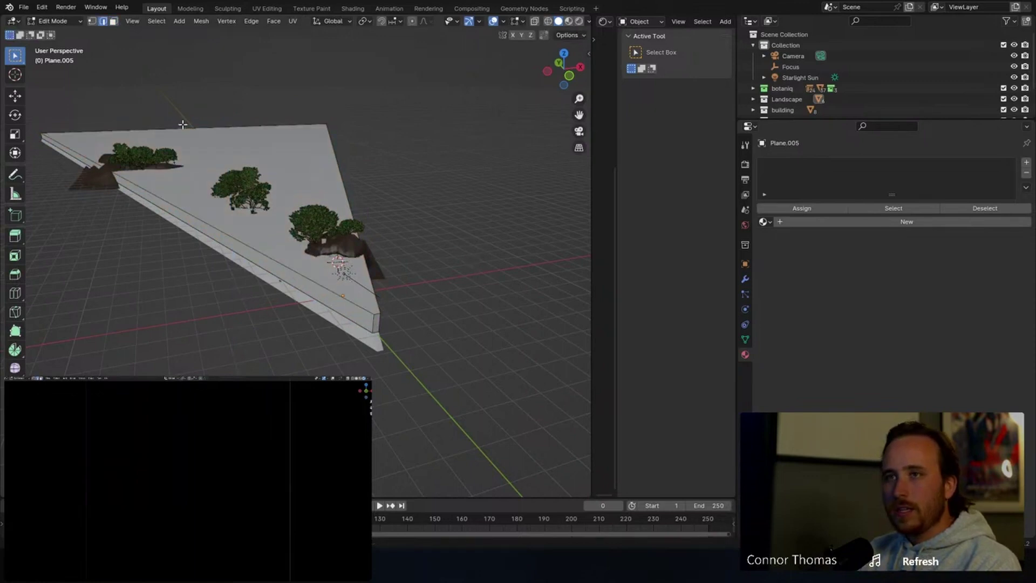
pyautogui.click(198, 136)
pyautogui.press('g')
pyautogui.press('z')
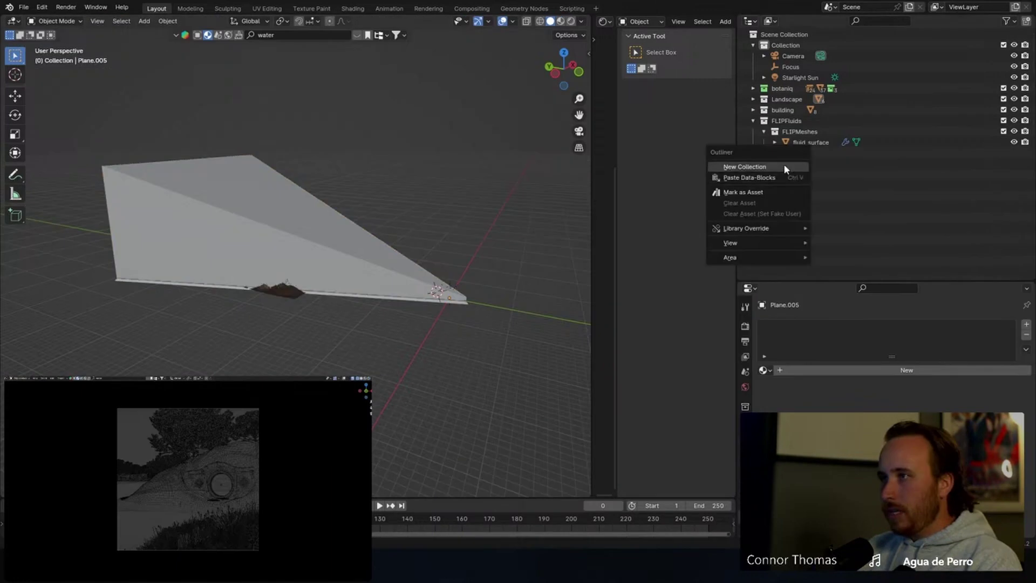
# Add a new collection to the scene and name it FX.
pyautogui.click(784, 164)
pyautogui.click(840, 154)
pyautogui.doubleClick(840, 154)
pyautogui.write('FX')
pyautogui.press('Return')
# Move the wedge object into the FX collection and rename it fog.
pyautogui.click(268, 236)
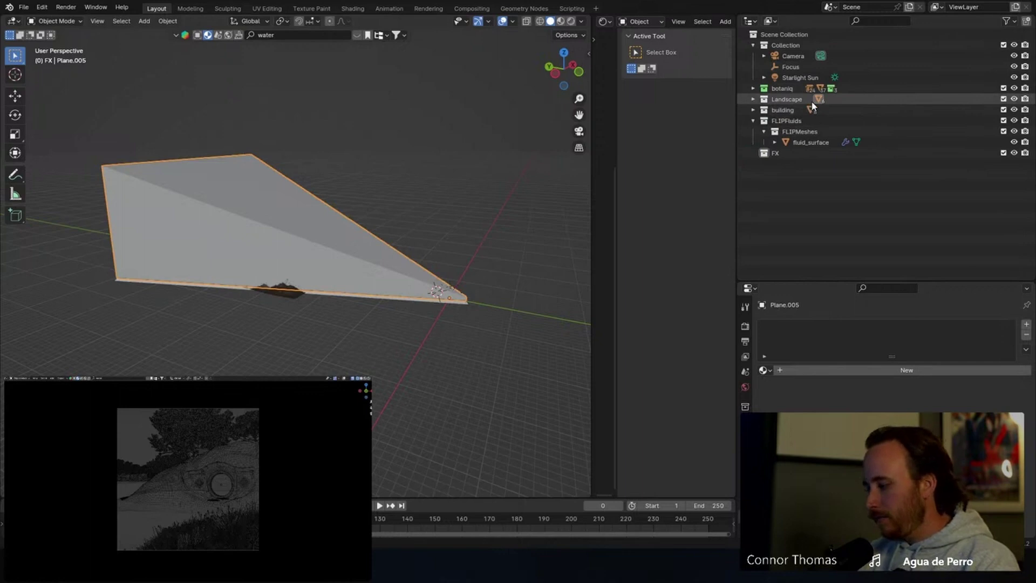
pyautogui.press('.')
pyautogui.moveTo(796, 169); pyautogui.dragTo(780, 219)
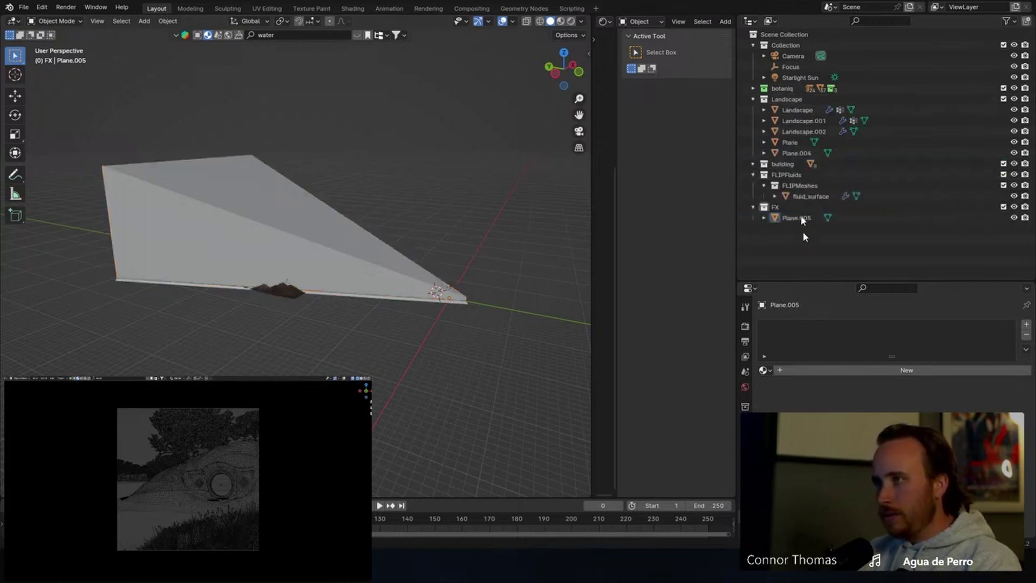
pyautogui.click(755, 100)
pyautogui.doubleClick(798, 163)
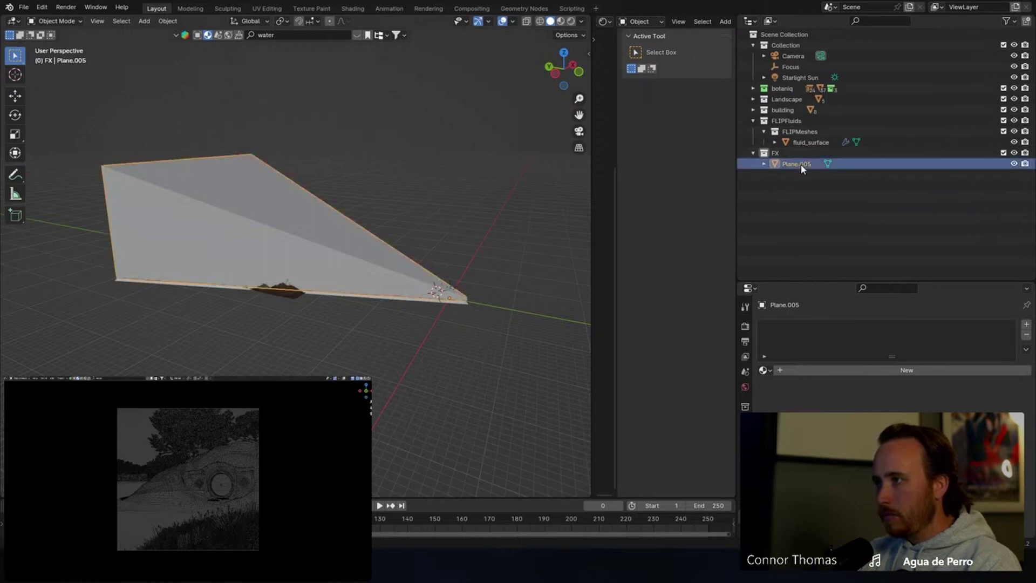
pyautogui.write('fog')
pyautogui.press('Return')
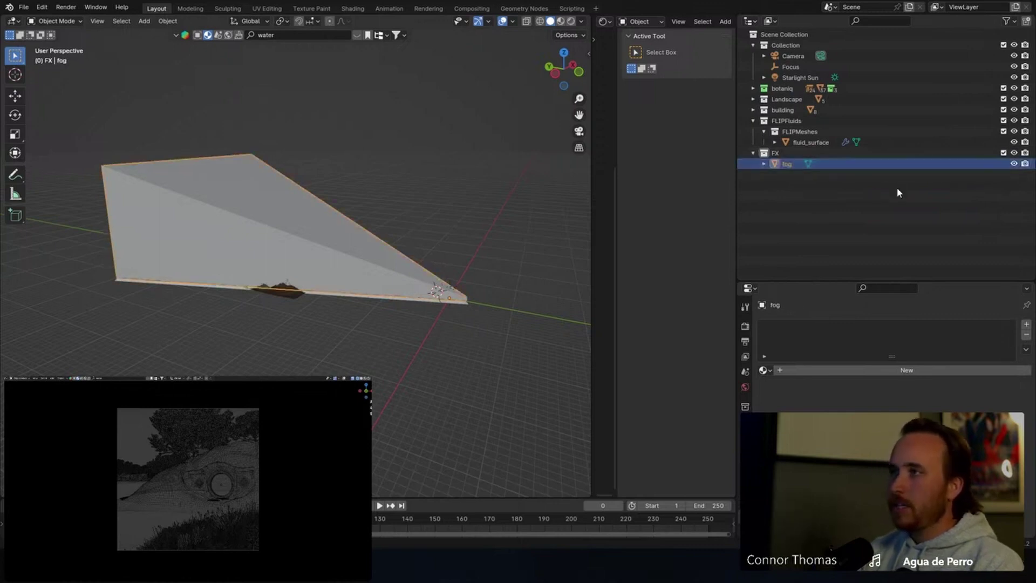
# Create a new material for the fog object, enlarge the shader editor and delete the default shader node.
pyautogui.click(808, 370)
pyautogui.moveTo(591, 176); pyautogui.dragTo(185, 234)
pyautogui.click(390, 112)
pyautogui.press('x')
pyautogui.moveTo(319, 118); pyautogui.dragTo(340, 192, button='middle')
# Add a Volume Scatter node and connect it to the Volume input of the Material Output.
pyautogui.hotkey('shift', 'a')
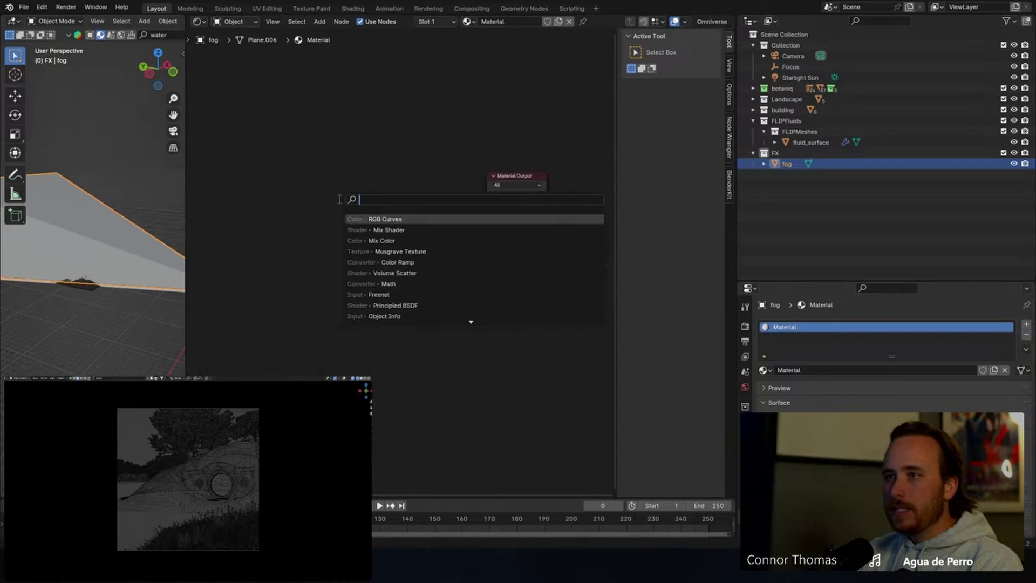
pyautogui.write('vol sc')
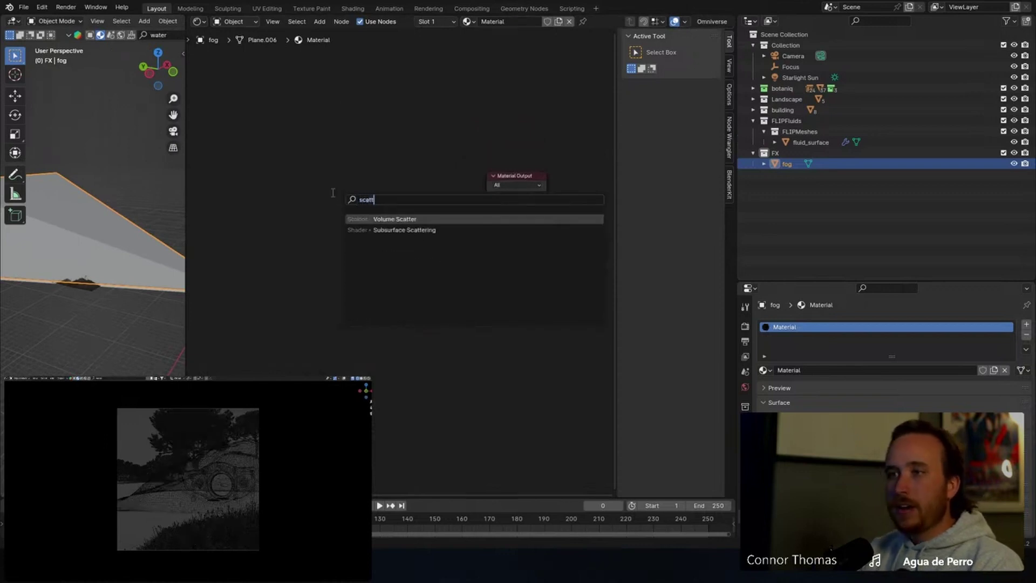
pyautogui.press('Return')
pyautogui.click(327, 190)
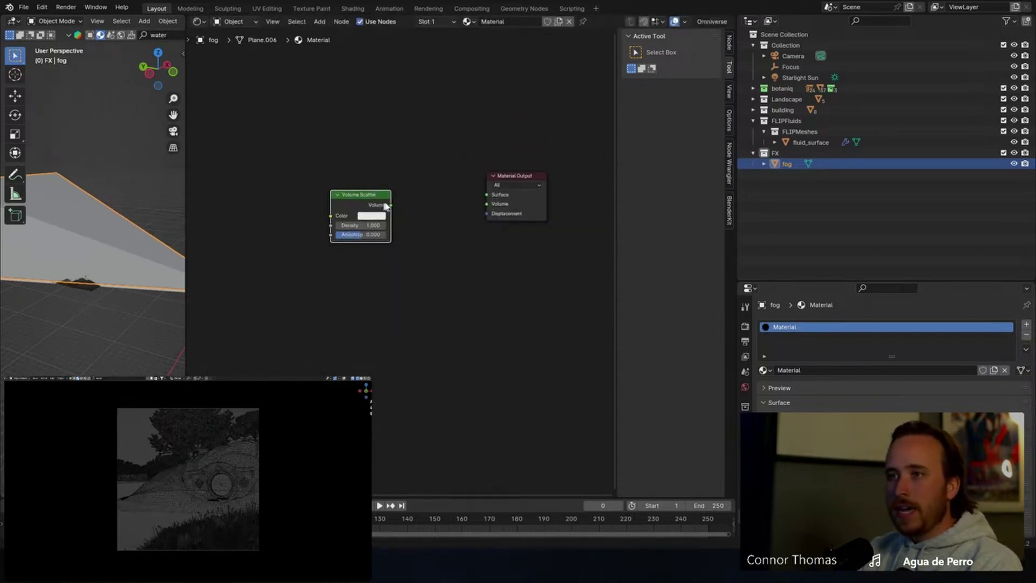
pyautogui.moveTo(392, 206); pyautogui.dragTo(483, 203)
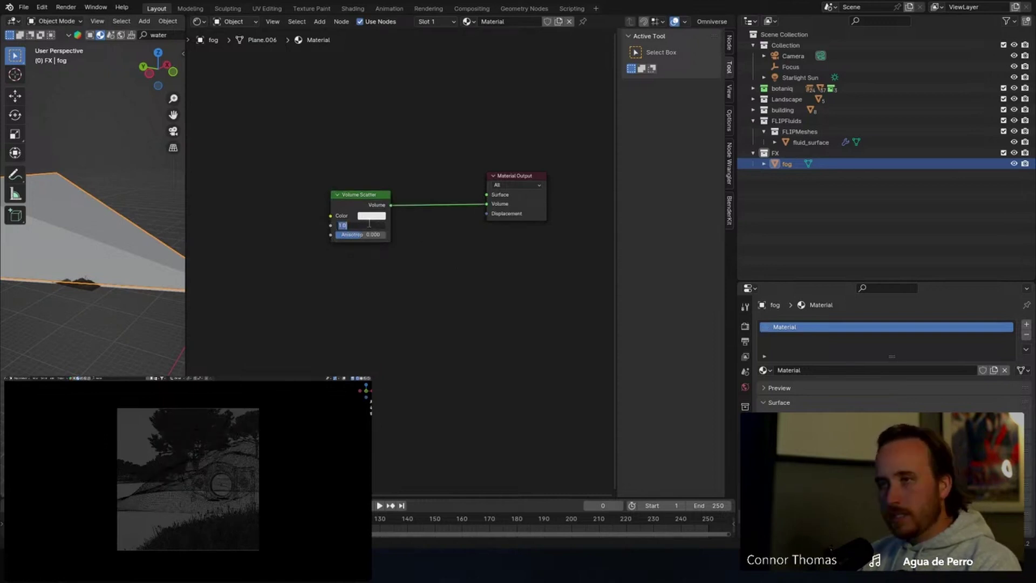
# Set the Volume Scatter density to 0.1 and anisotropy to 0.7, and save the file.
pyautogui.write('.1')
pyautogui.press('Return')
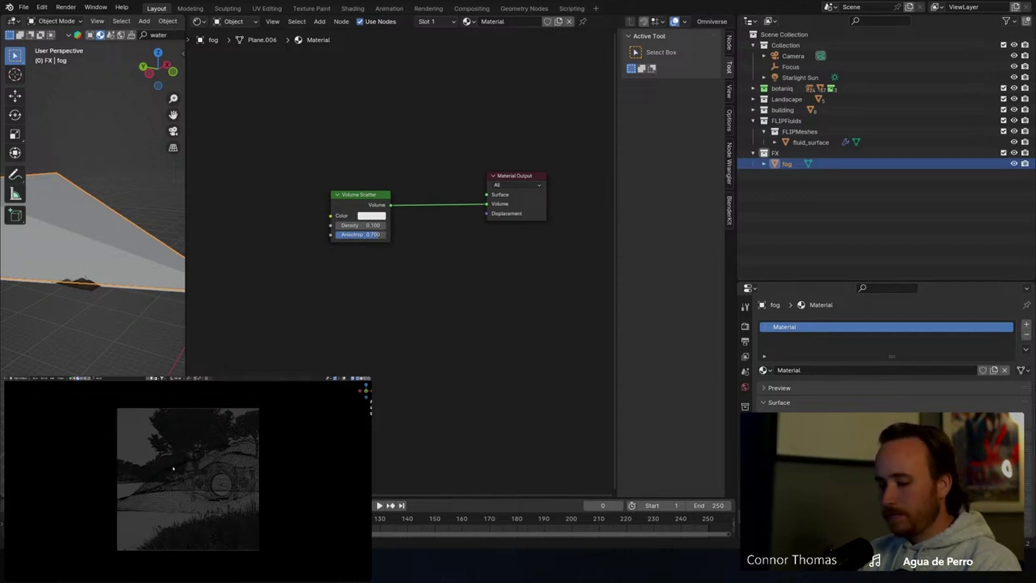
pyautogui.hotkey('ctrl', 's')
pyautogui.scroll(2, 185, 451)
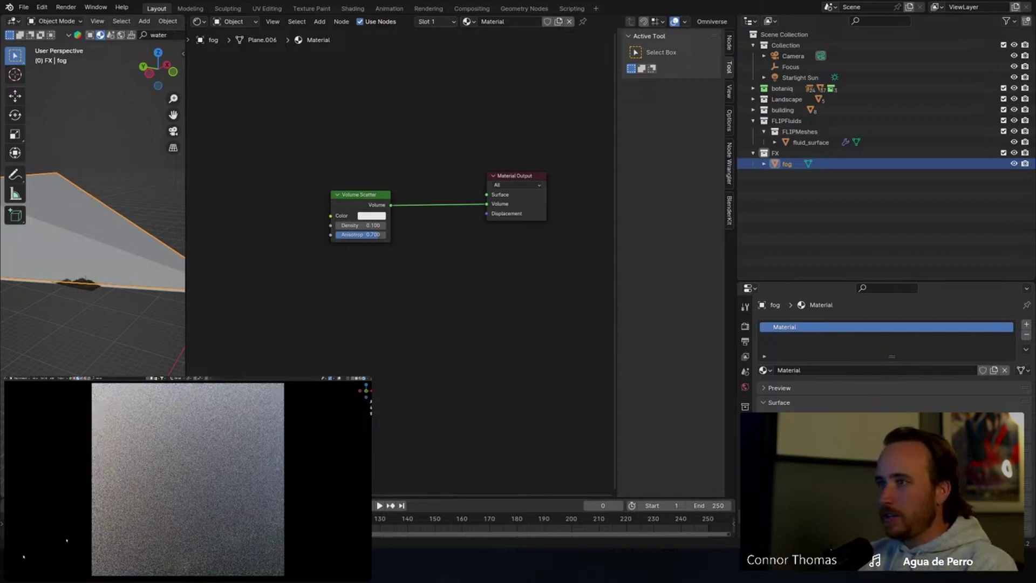
# Reduce the fog's Volume Scatter density to 0.01.
pyautogui.scroll(2, 344, 263)
pyautogui.click(352, 200)
pyautogui.write('.01')
pyautogui.press('Return')
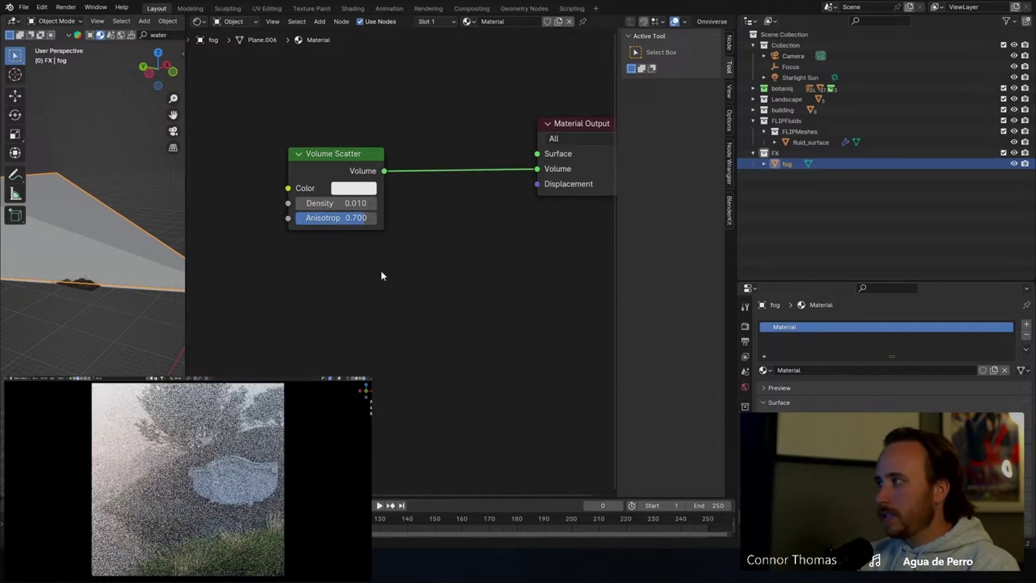
# Lower the fog's Volume Scatter density to 0.001.
pyautogui.click(350, 202)
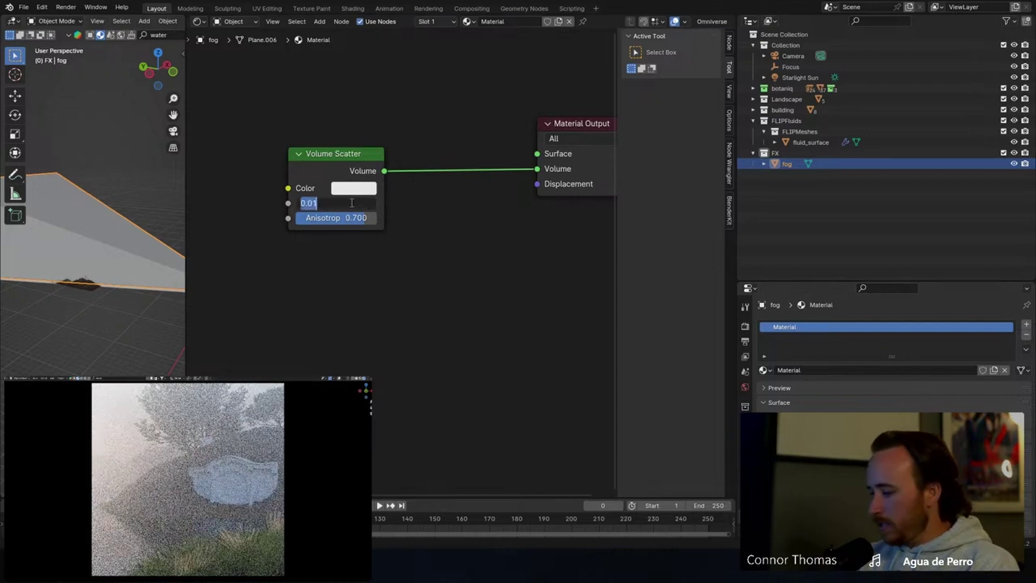
pyautogui.write('.001')
pyautogui.press('Return')
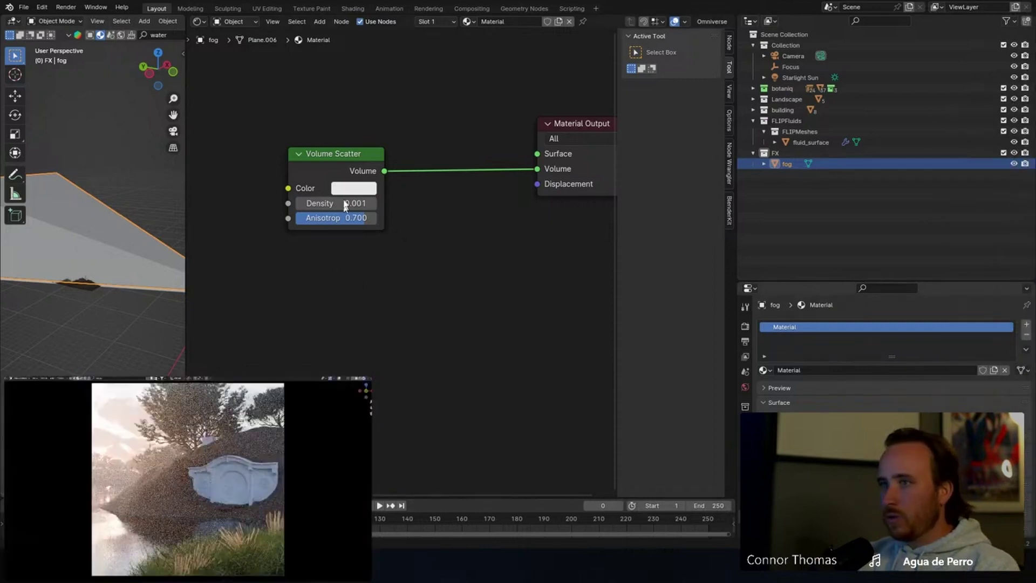
pyautogui.click(346, 205)
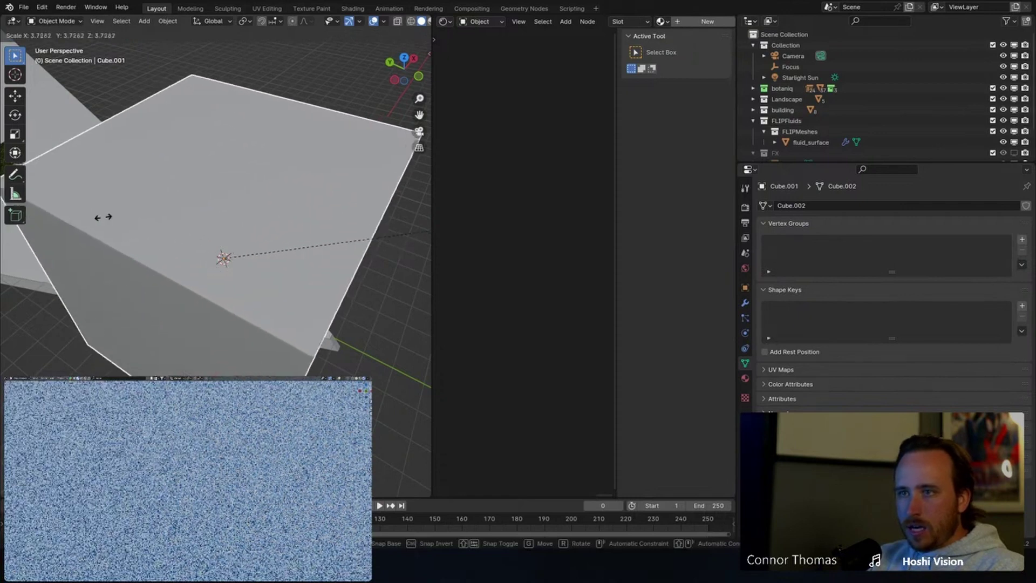
# Scale the new cube up about 3.7 times and move it along the Y axis around the hobbit hill.
pyautogui.click(95, 255)
pyautogui.press('g')
pyautogui.press('x')
pyautogui.press('x')
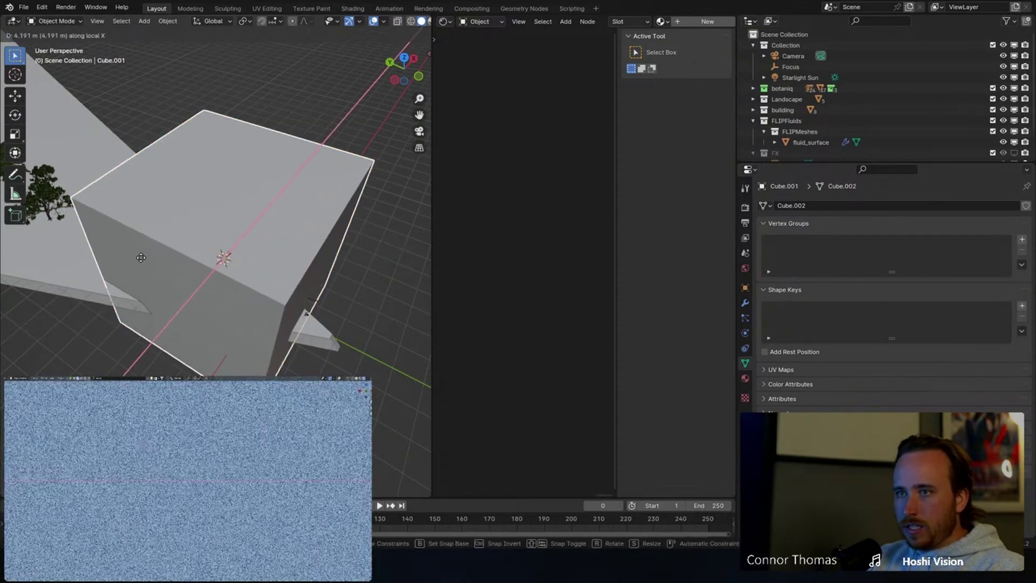
pyautogui.press('y')
pyautogui.click(186, 266)
pyautogui.moveTo(186, 266); pyautogui.dragTo(264, 224, button='middle')
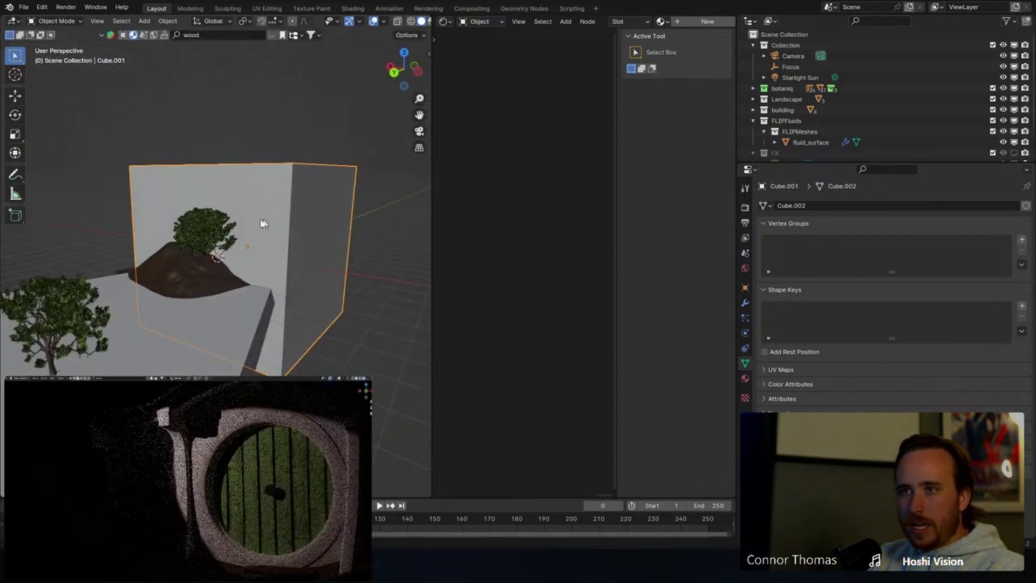
# Delete the cube's selected front face and scale its open edge outward to flare the box.
pyautogui.press('Tab')
pyautogui.press('x')
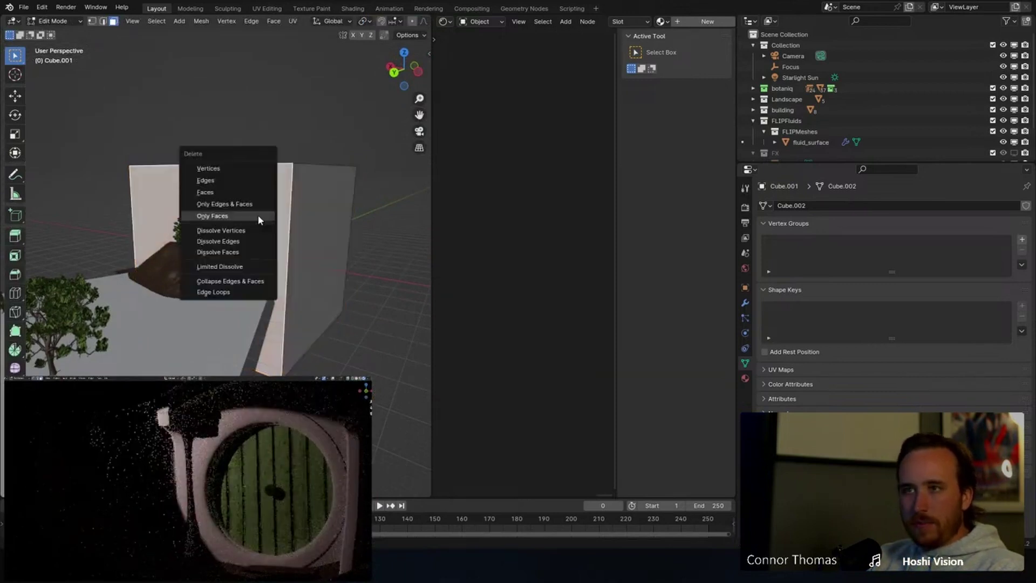
pyautogui.click(258, 215)
pyautogui.press('1')
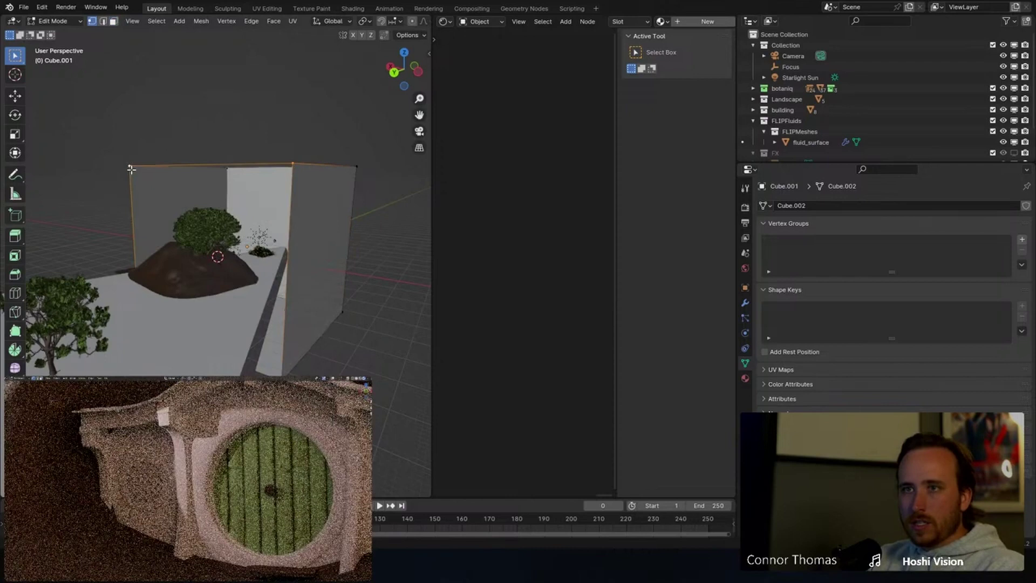
pyautogui.press('s')
pyautogui.click(347, 139)
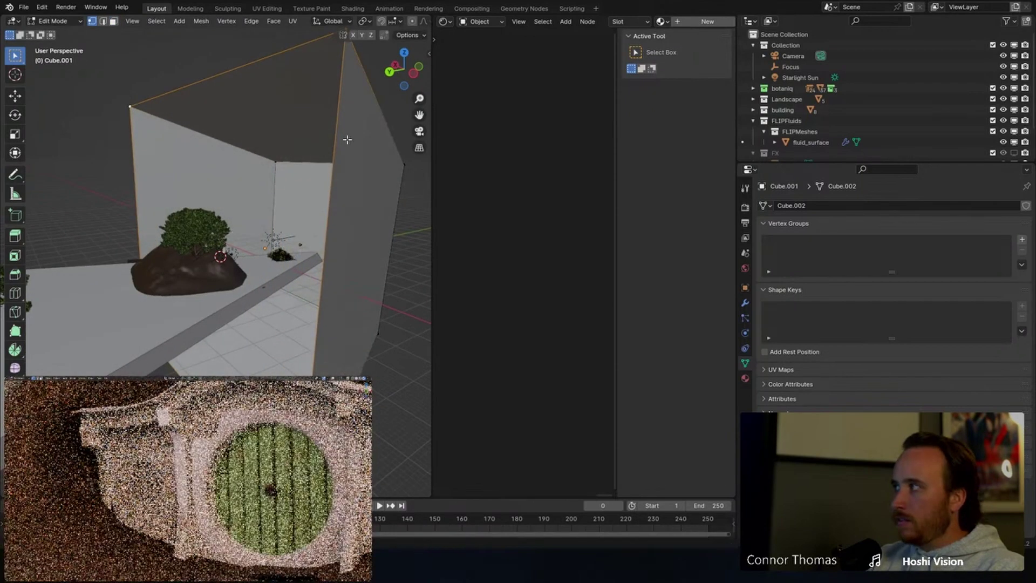
pyautogui.scroll(-6, 323, 151)
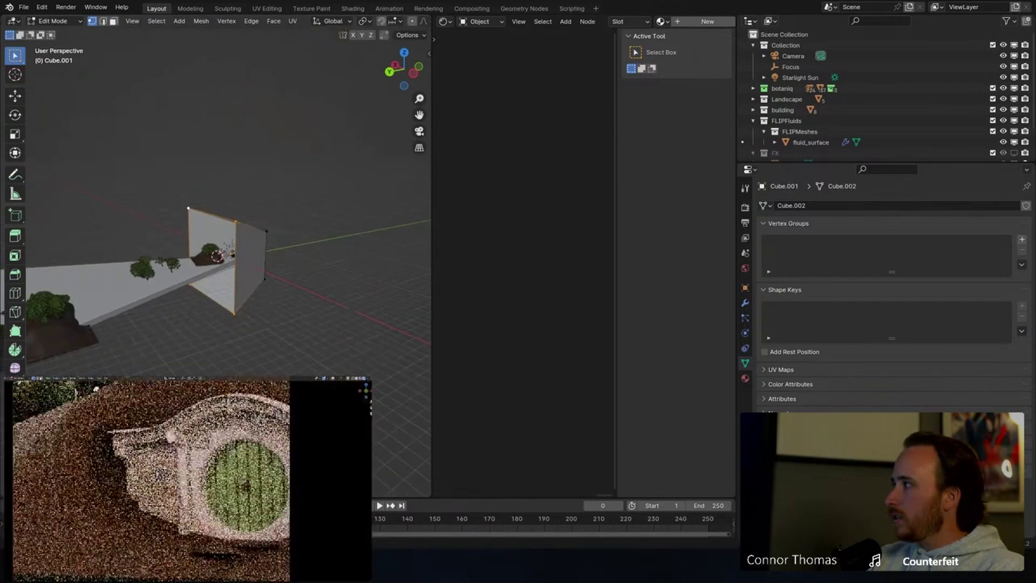
pyautogui.press('Tab')
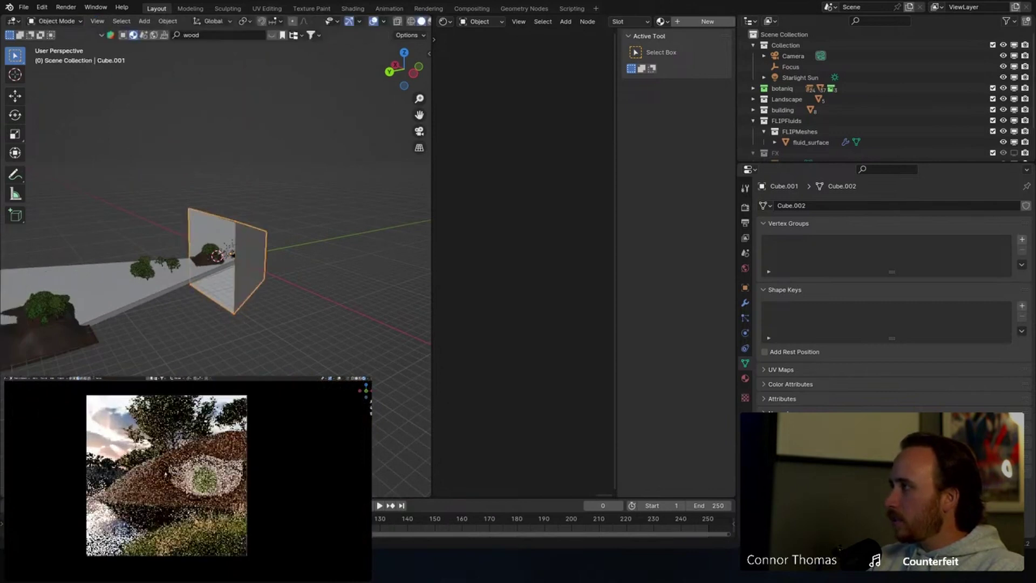
pyautogui.moveTo(310, 268); pyautogui.dragTo(289, 306, button='middle')
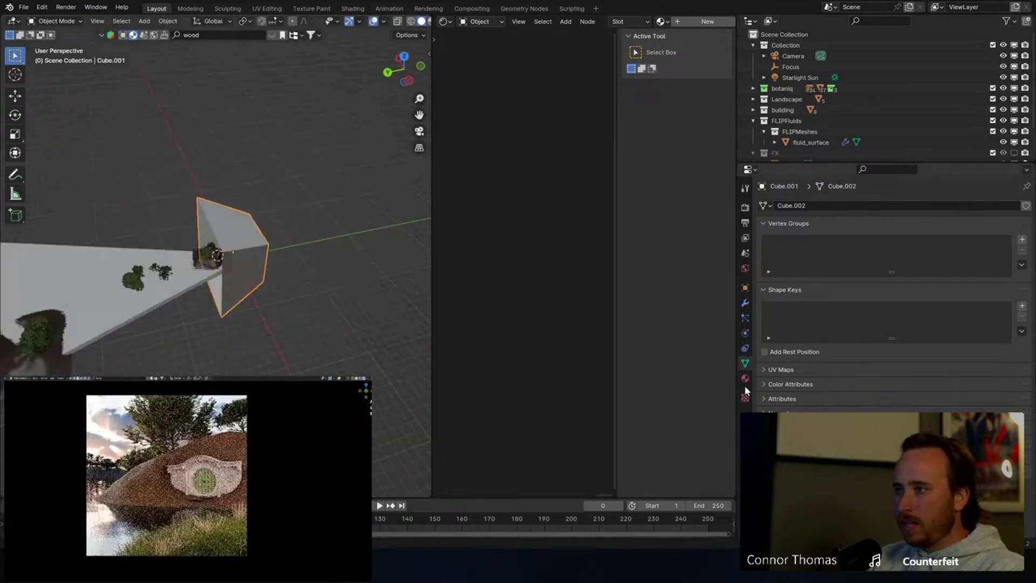
# Create a new material for the open box and darken its base color to a near-black value of 0.007.
pyautogui.click(745, 378)
pyautogui.click(928, 252)
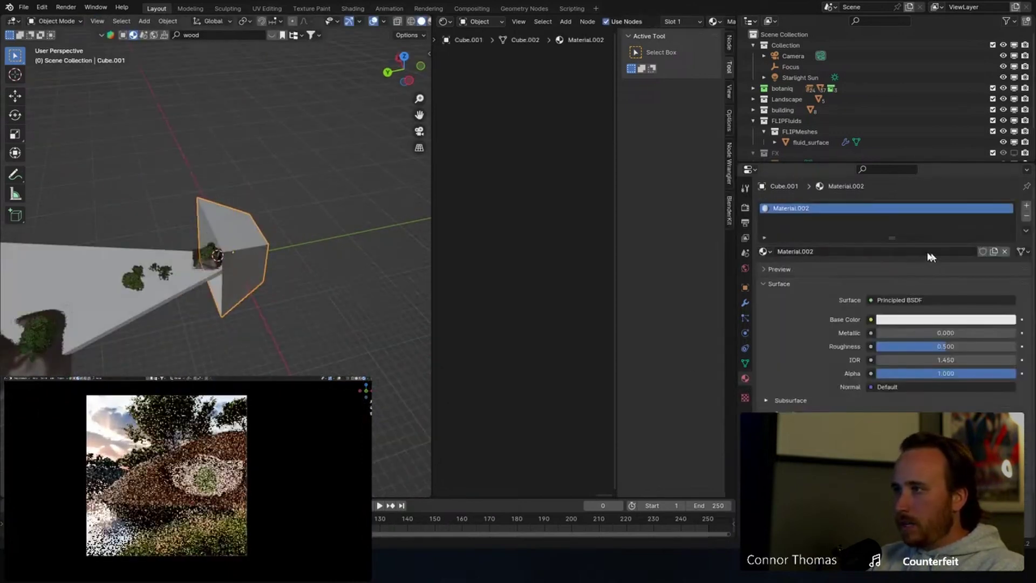
pyautogui.click(918, 321)
pyautogui.click(1007, 236)
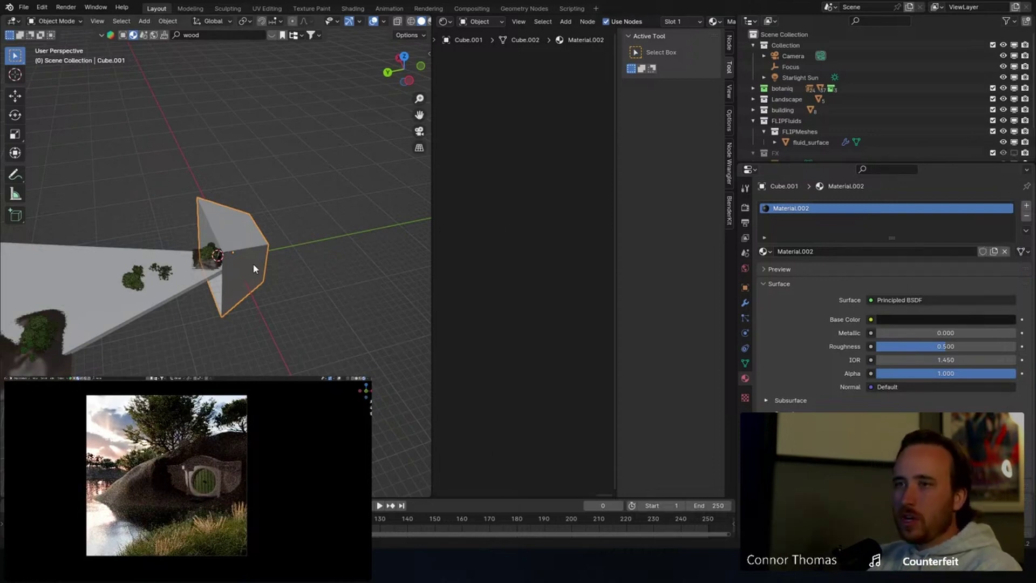
# Lighten the box material's base color from near-black to a grey.
pyautogui.click(921, 321)
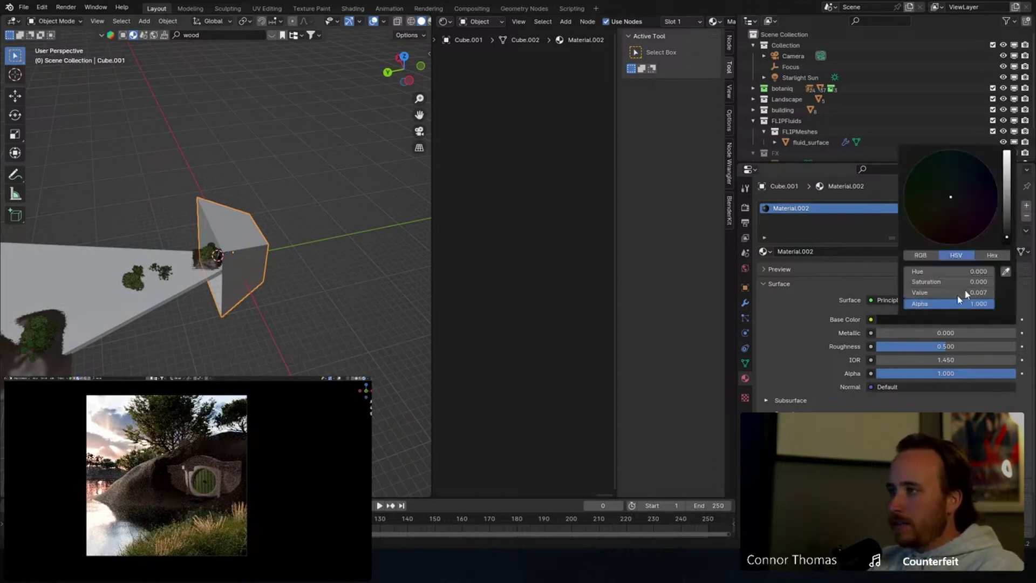
pyautogui.moveTo(1013, 230); pyautogui.dragTo(1013, 201)
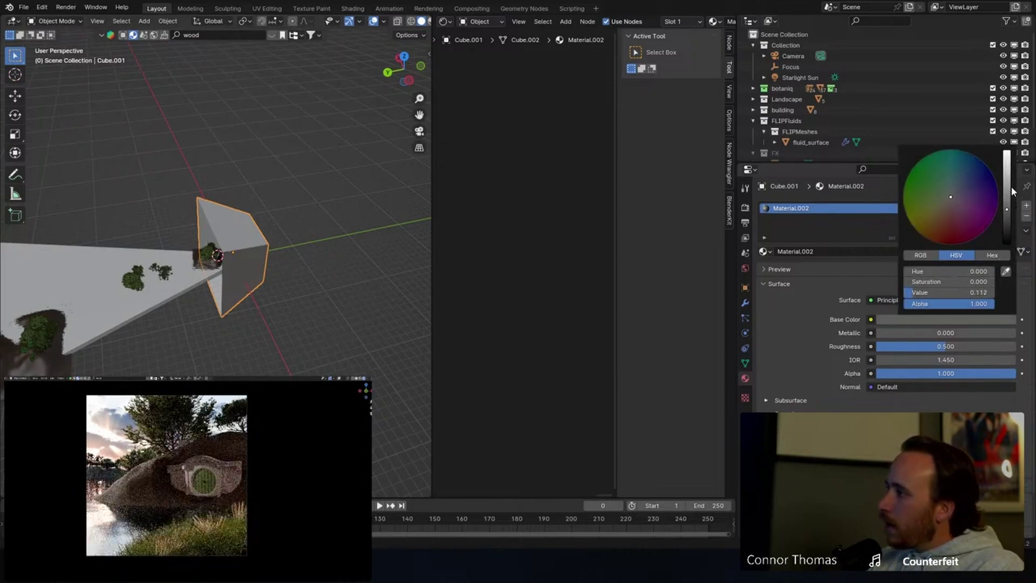
pyautogui.click(1008, 194)
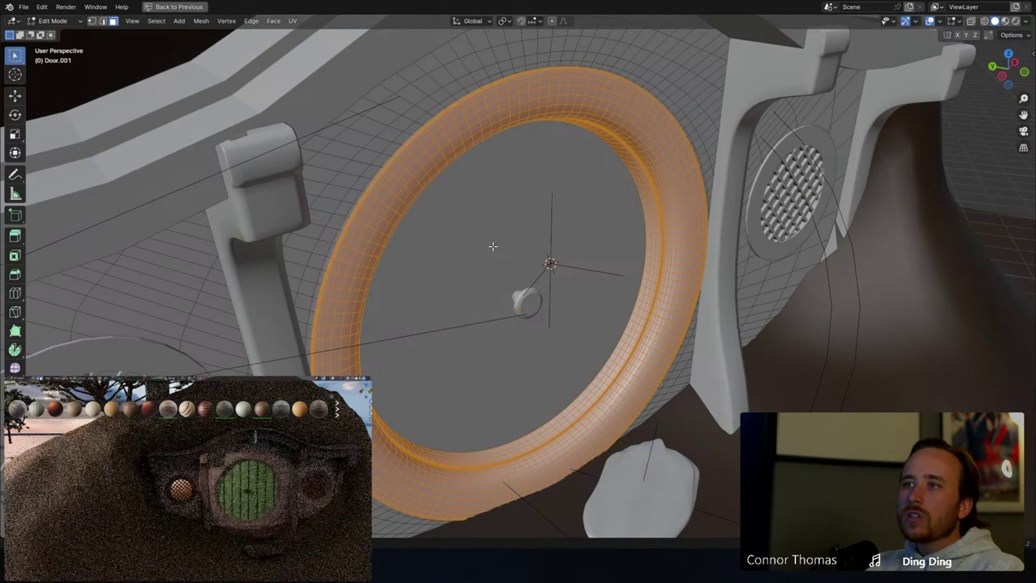
# Add a second material slot to the door object and assign the accent wood material to the selected round frame faces.
pyautogui.moveTo(616, 196); pyautogui.dragTo(528, 182, button='middle')
pyautogui.scroll(-2, 528, 183)
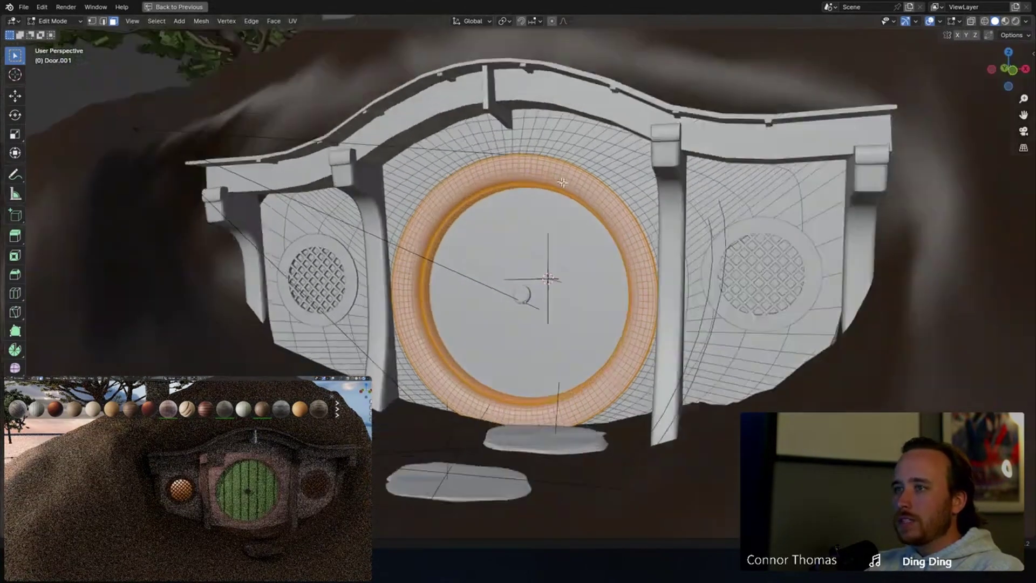
pyautogui.moveTo(574, 330); pyautogui.dragTo(612, 355, button='middle')
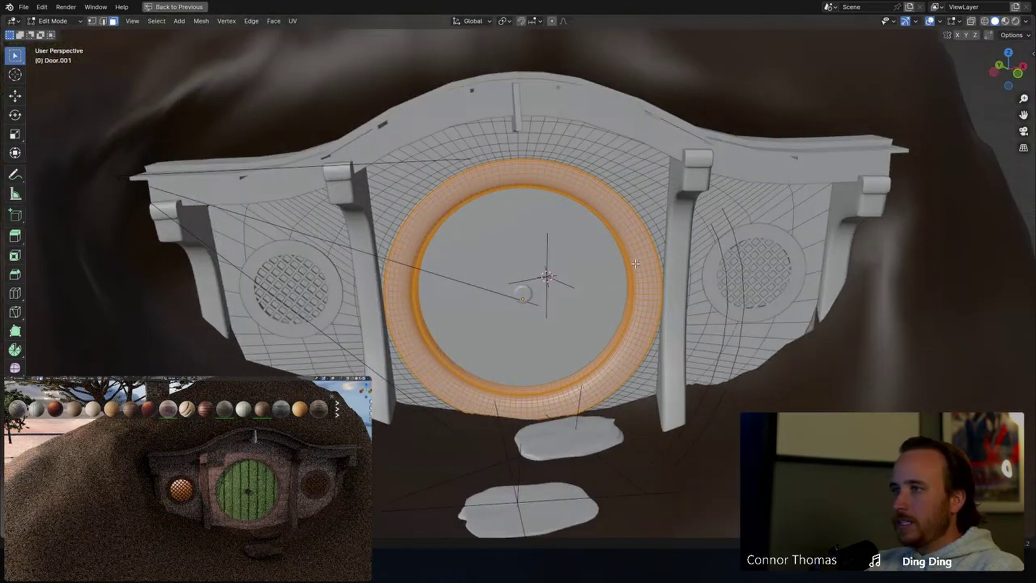
pyautogui.hotkey('ctrl', 'space')
pyautogui.moveTo(811, 292); pyautogui.dragTo(815, 145)
pyautogui.click(1027, 188)
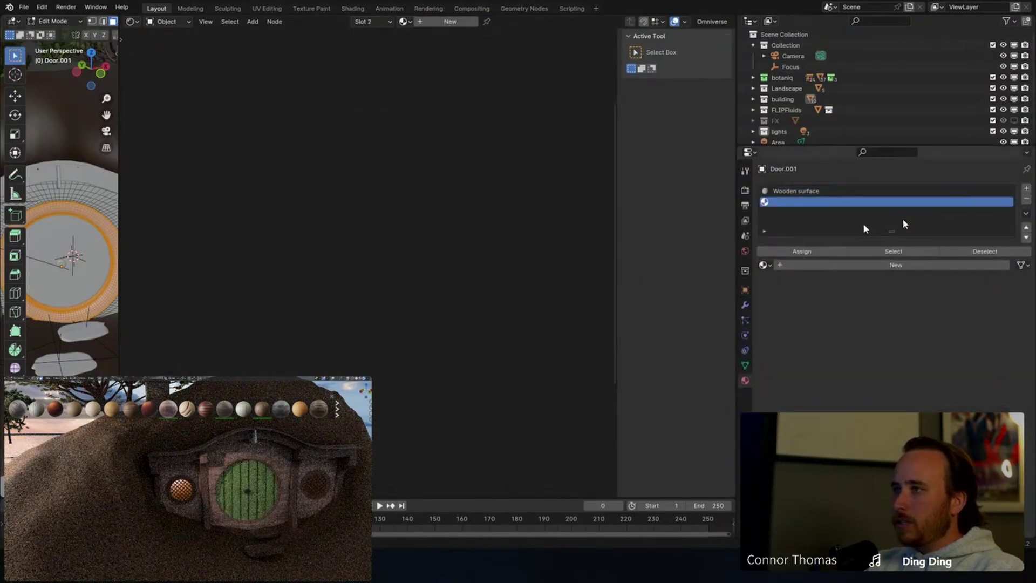
pyautogui.click(766, 265)
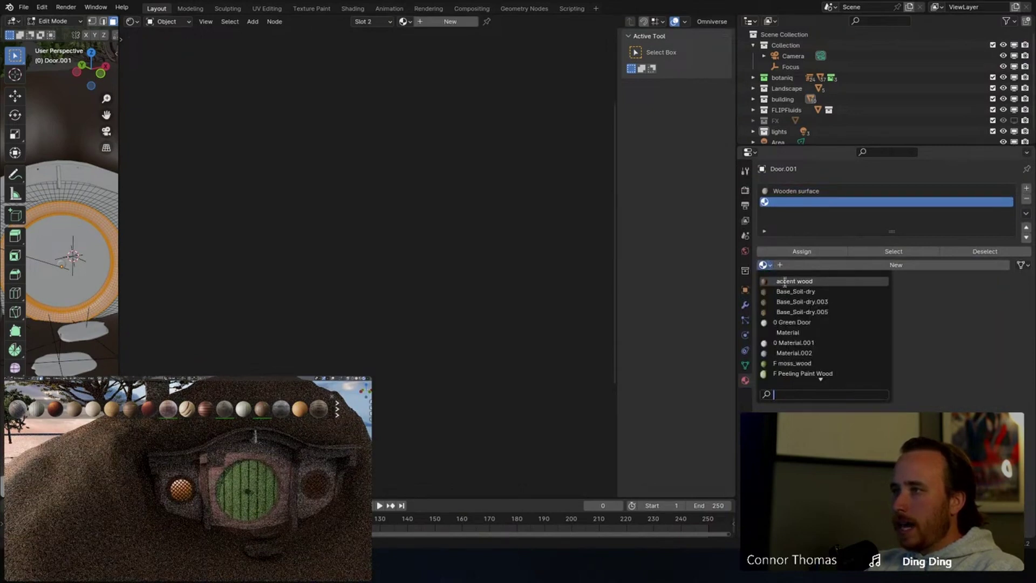
pyautogui.click(785, 281)
pyautogui.click(820, 253)
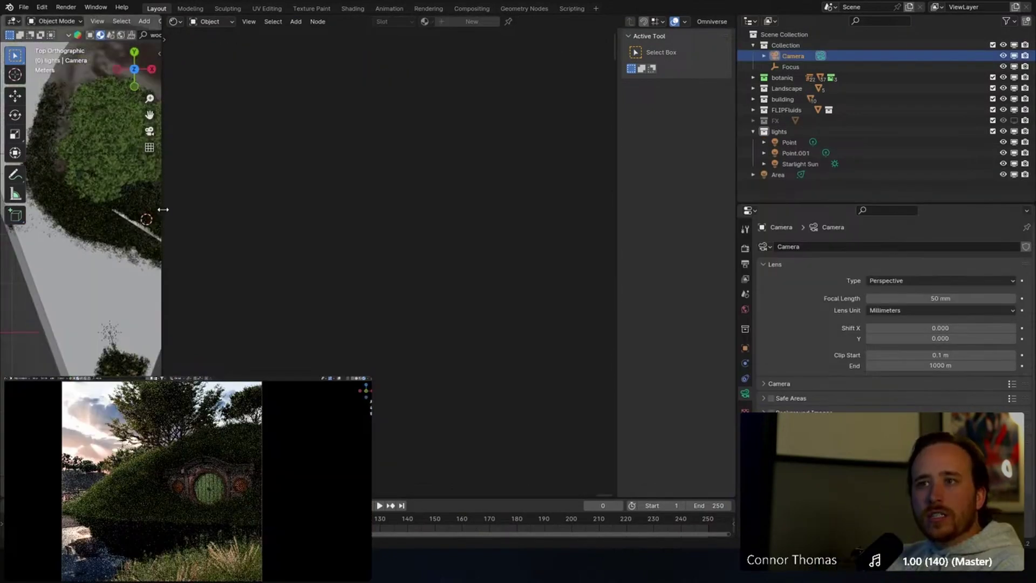
# Widen the 3D viewport, select the hill landscape and switch it to Sculpt Mode.
pyautogui.moveTo(162, 211); pyautogui.dragTo(470, 247)
pyautogui.click(388, 157)
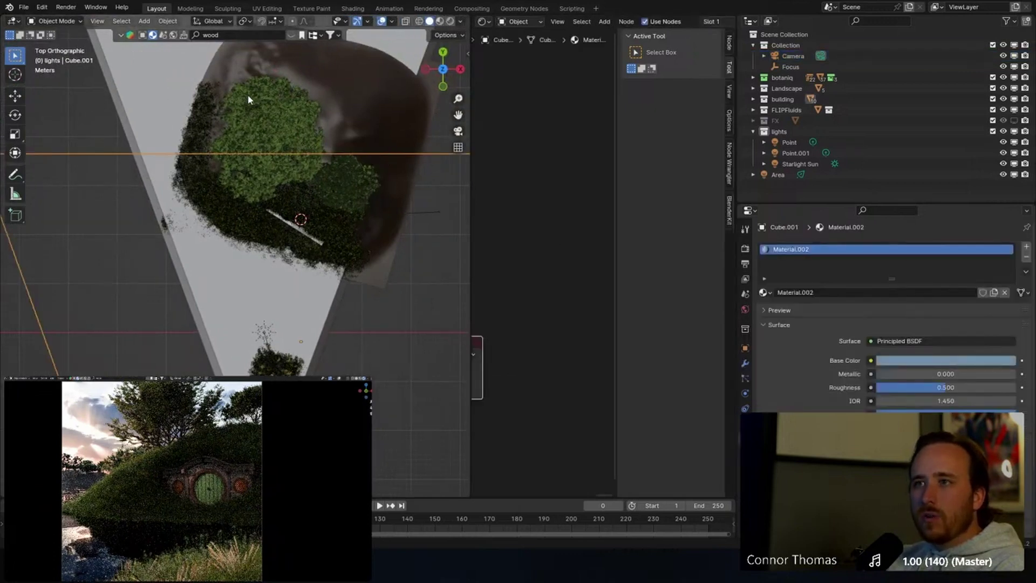
pyautogui.click(250, 76)
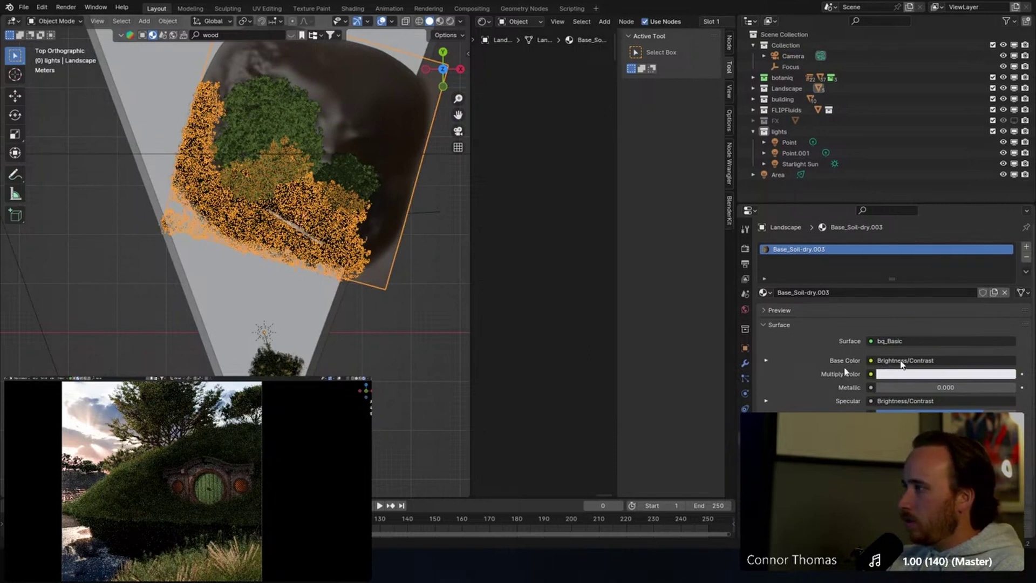
pyautogui.scroll(2, 301, 271)
pyautogui.scroll(2, 301, 271)
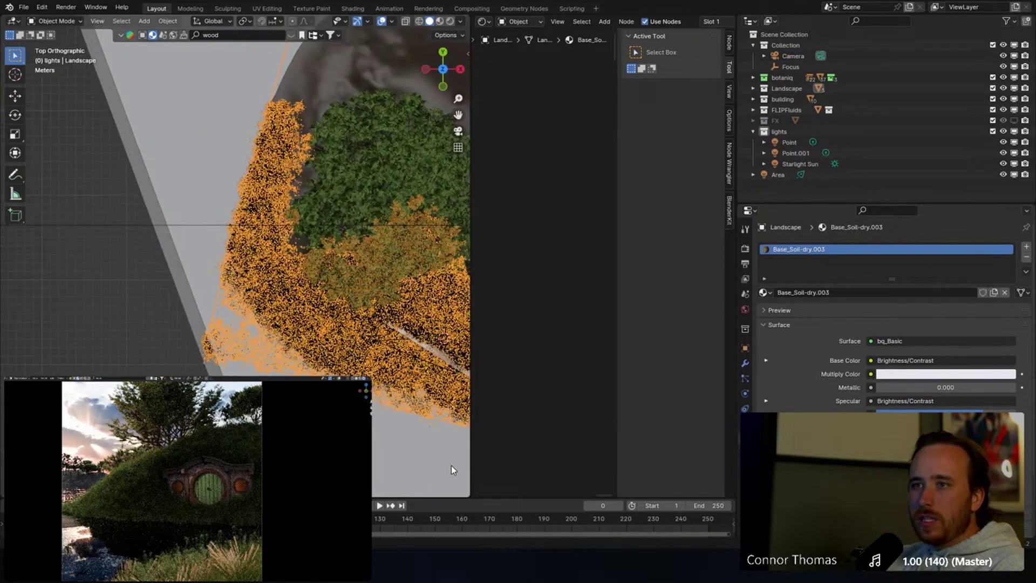
pyautogui.click(746, 364)
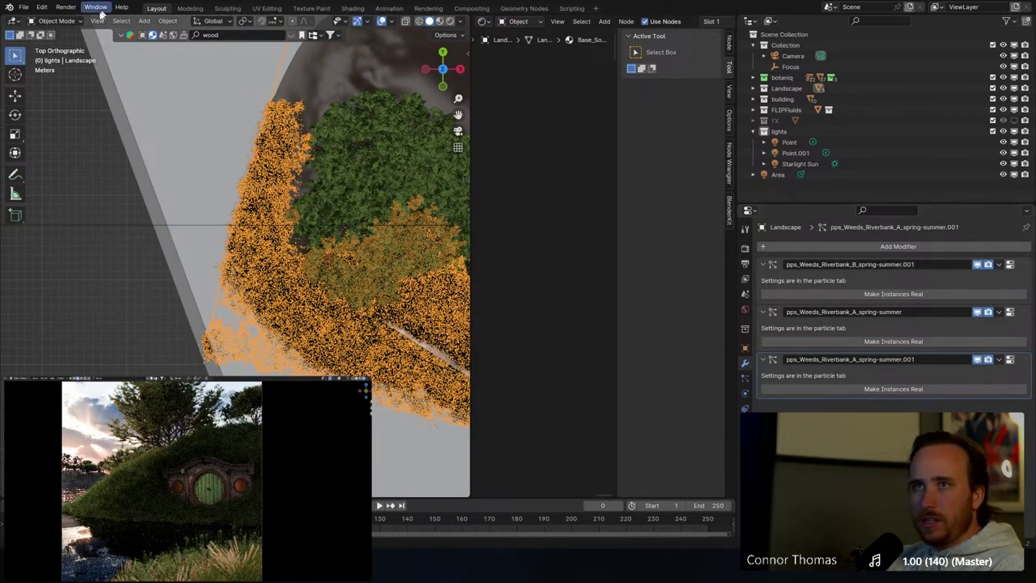
pyautogui.click(56, 21)
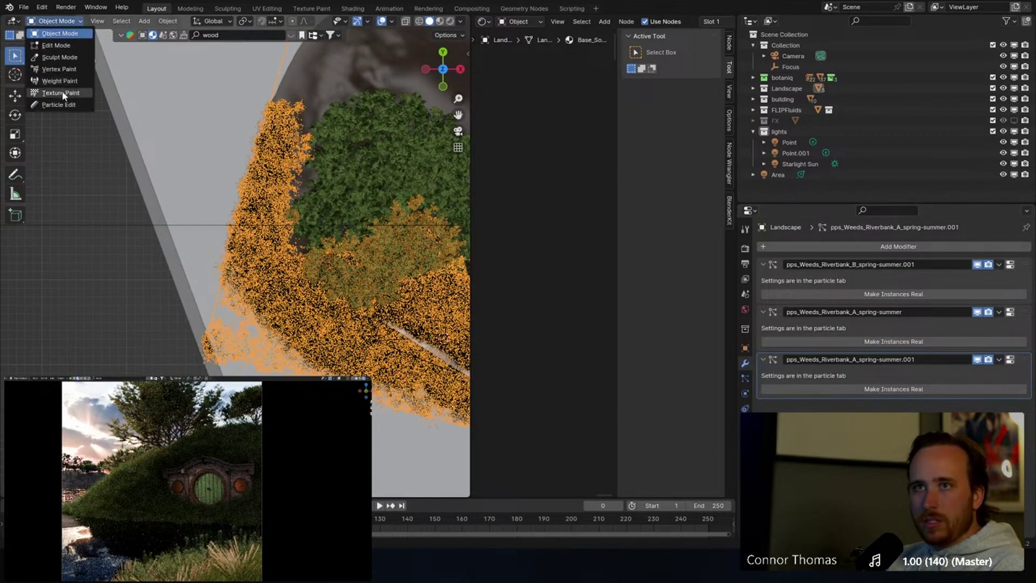
pyautogui.click(60, 57)
# Push the outer bank of the landscape inward with several Elastic Deform strokes.
pyautogui.keyDown('shift'); pyautogui.moveTo(283, 271); pyautogui.dragTo(233, 275, button='middle'); pyautogui.keyUp('shift')
pyautogui.press('f')
pyautogui.click(232, 276)
pyautogui.moveTo(216, 267); pyautogui.dragTo(234, 264)
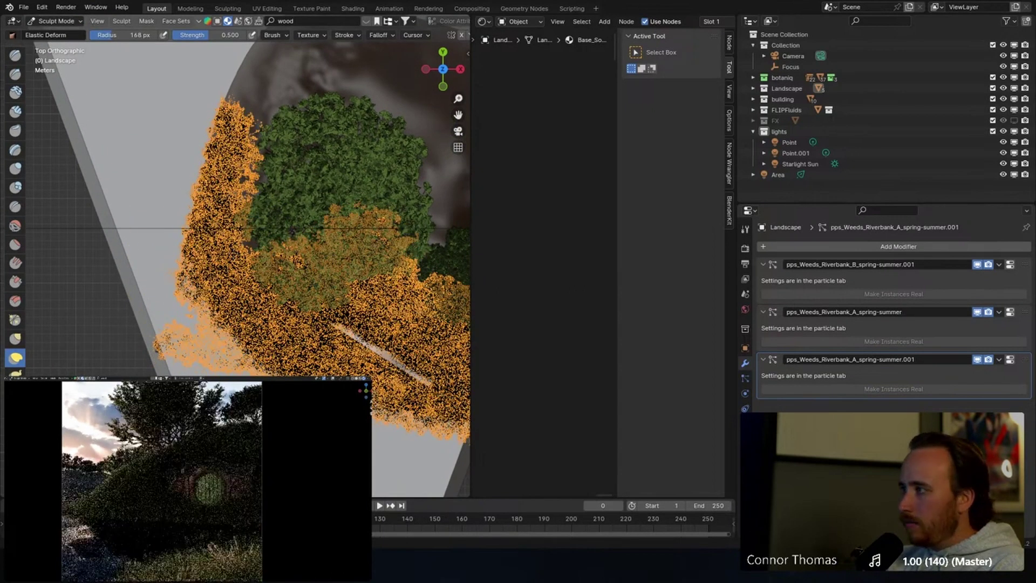
pyautogui.moveTo(206, 254)
pyautogui.mouseDown()
pyautogui.moveTo(211, 263)
pyautogui.moveTo(187, 272)
pyautogui.moveTo(228, 253)
pyautogui.mouseUp()
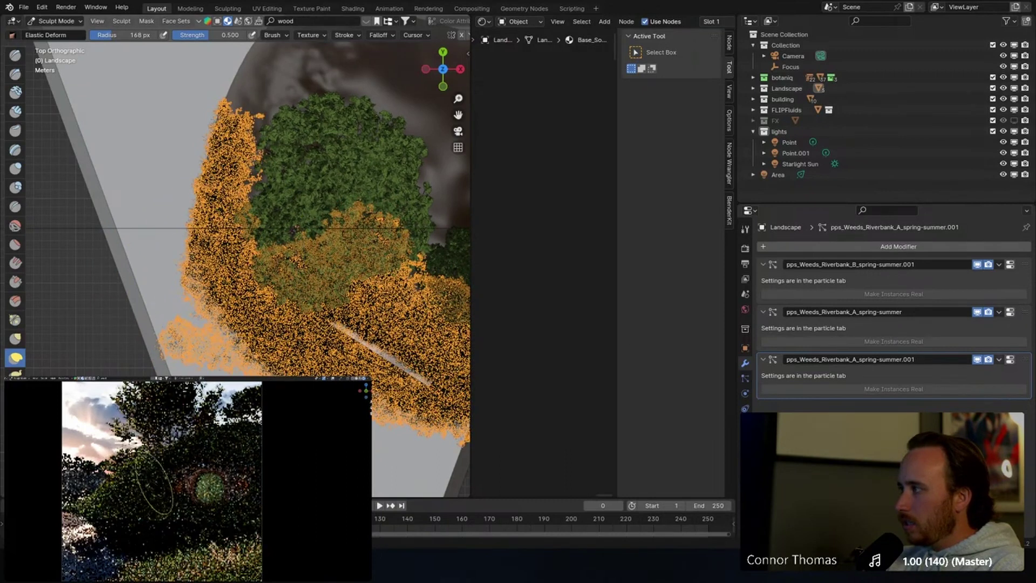
pyautogui.moveTo(300, 369); pyautogui.dragTo(319, 291, button='middle')
pyautogui.moveTo(151, 323)
pyautogui.mouseDown()
pyautogui.moveTo(194, 318)
pyautogui.moveTo(162, 310)
pyautogui.moveTo(200, 312)
pyautogui.mouseUp()
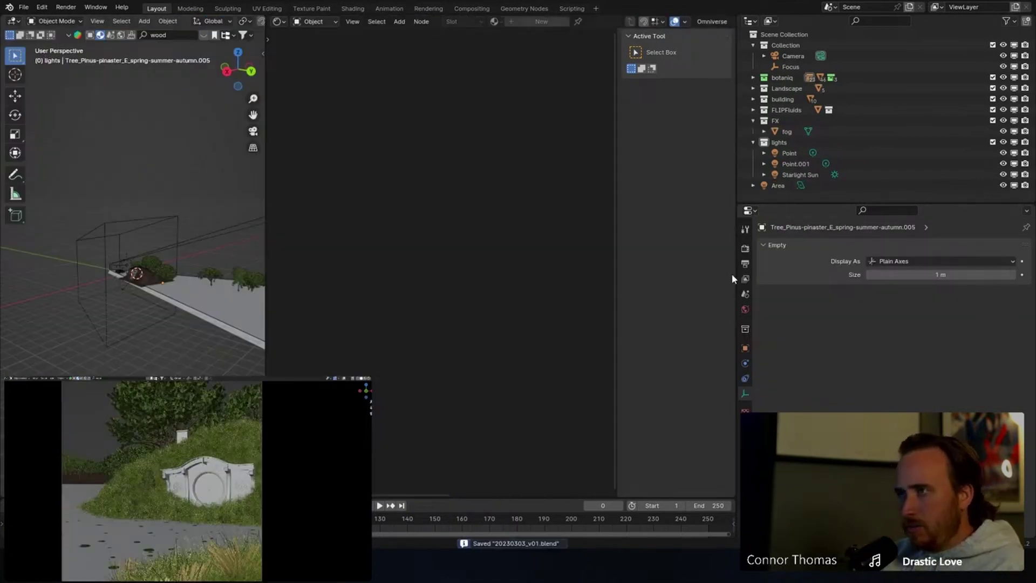
# Set the render output resolution scale to 50%.
pyautogui.click(745, 250)
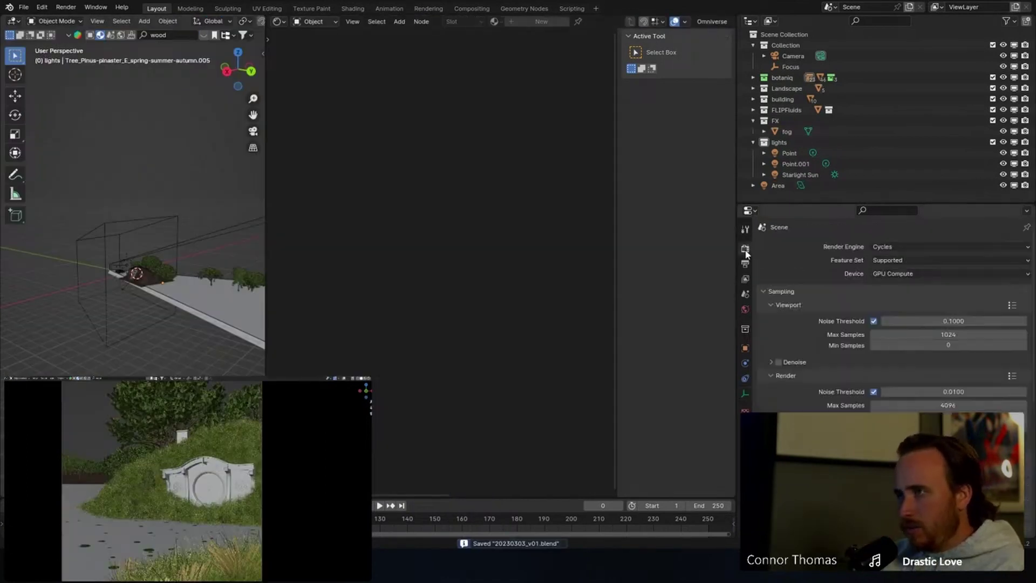
pyautogui.click(746, 264)
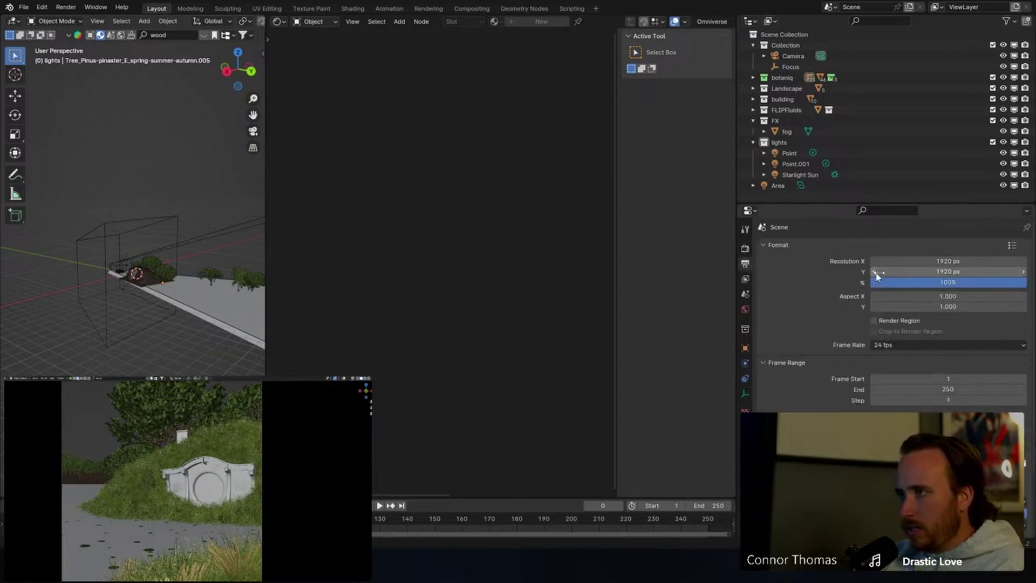
pyautogui.doubleClick(948, 283)
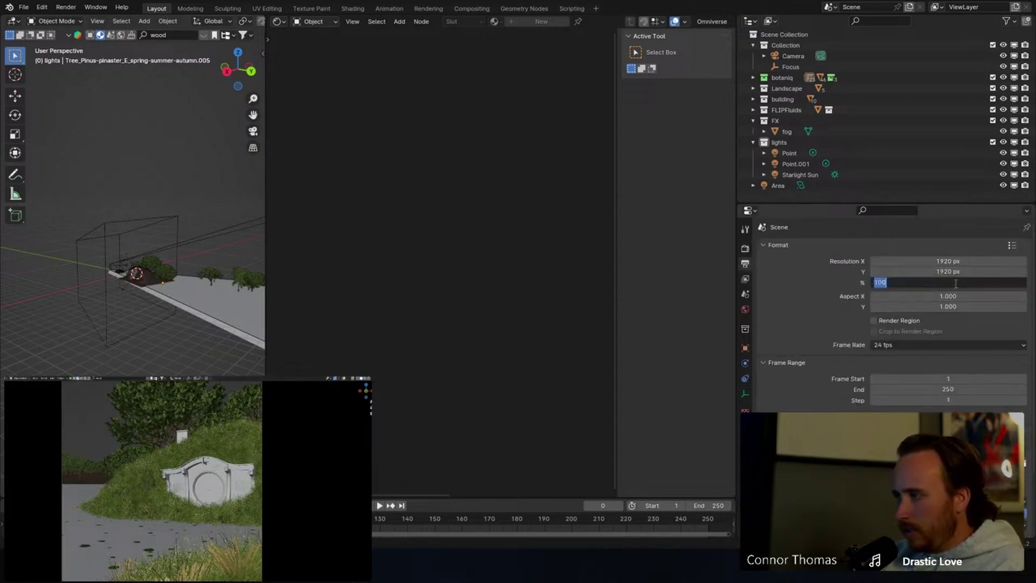
pyautogui.write('50')
pyautogui.press('Return')
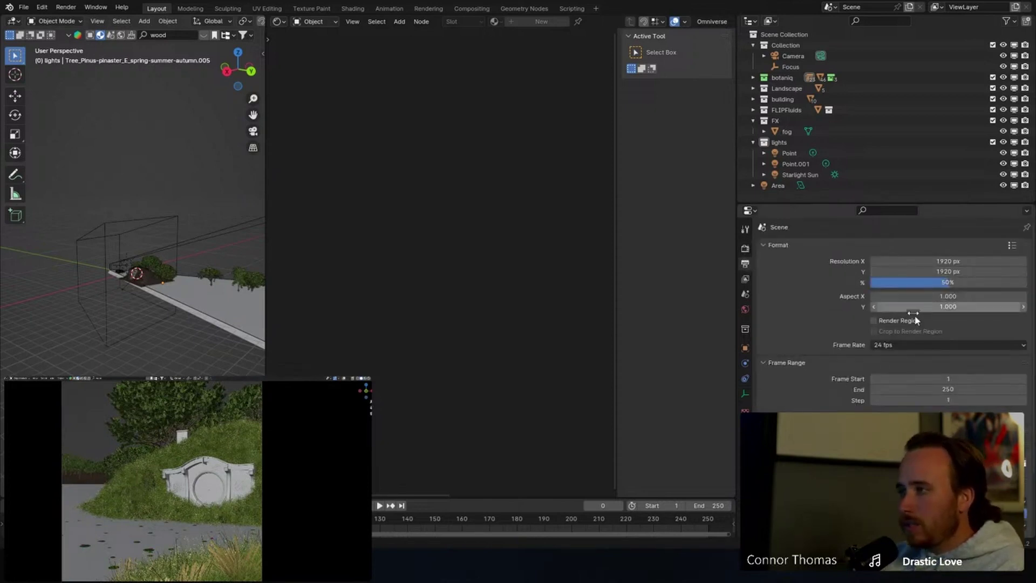
# Set the Cycles final render Max Samples to 1024.
pyautogui.click(745, 279)
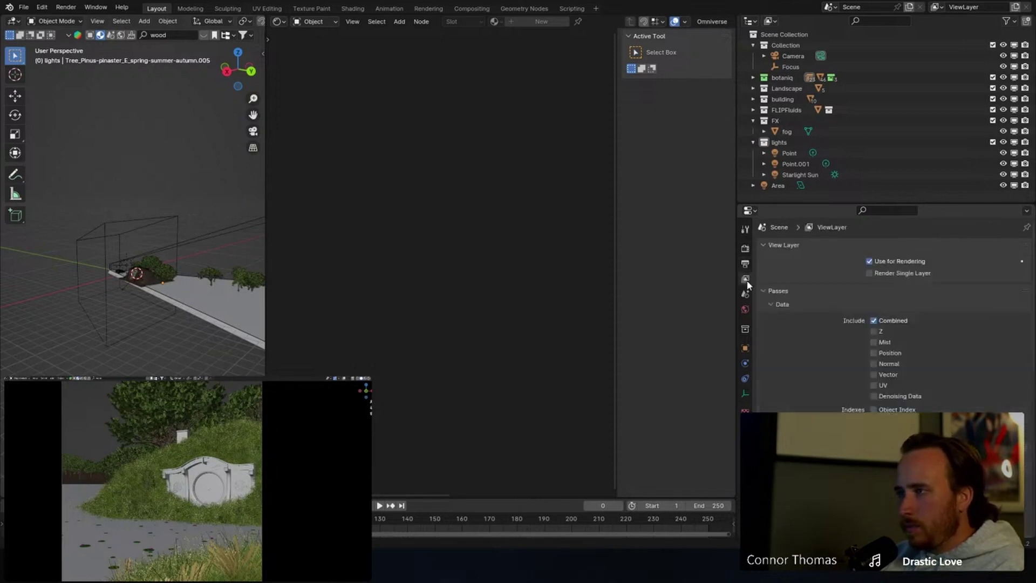
pyautogui.click(745, 249)
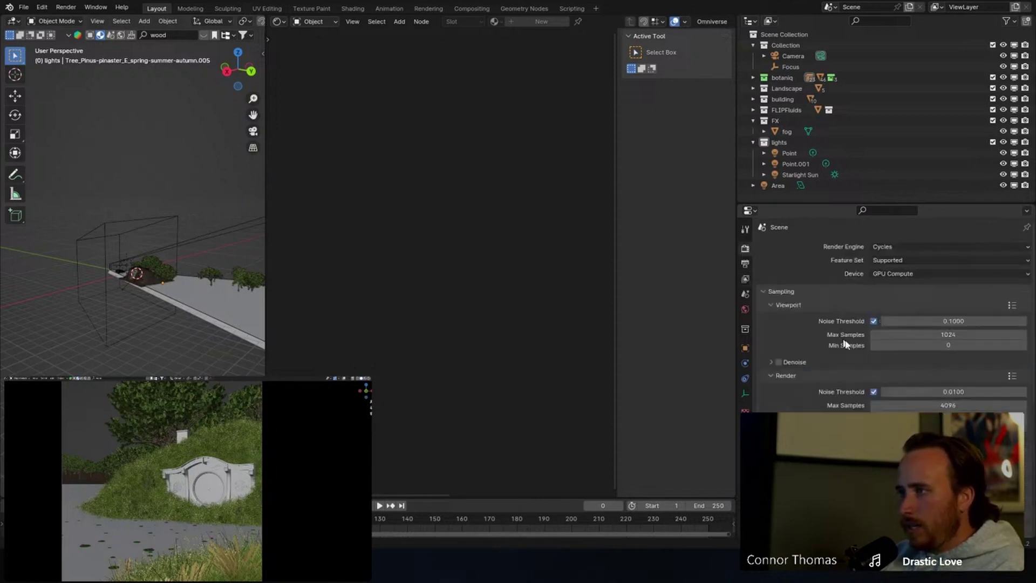
pyautogui.click(945, 405)
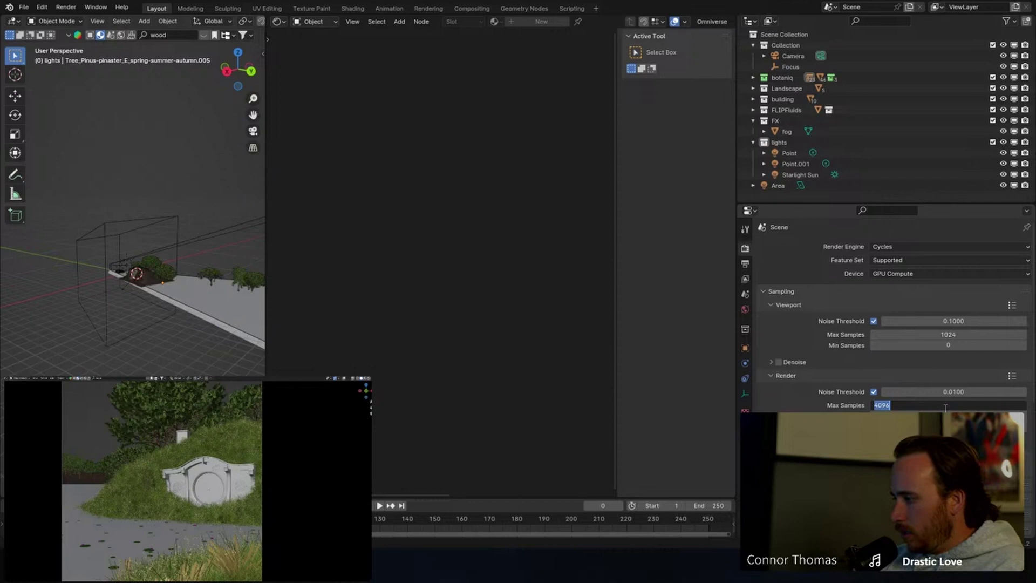
pyautogui.write('1024')
pyautogui.press('Return')
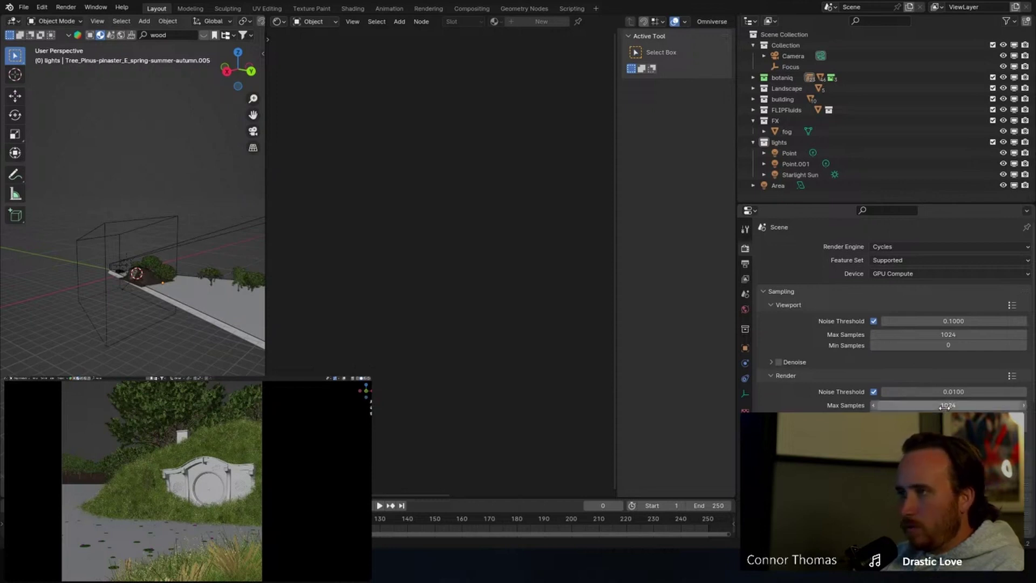
# Check the remaining render and output settings, and save the scene file.
pyautogui.scroll(-5, 842, 410)
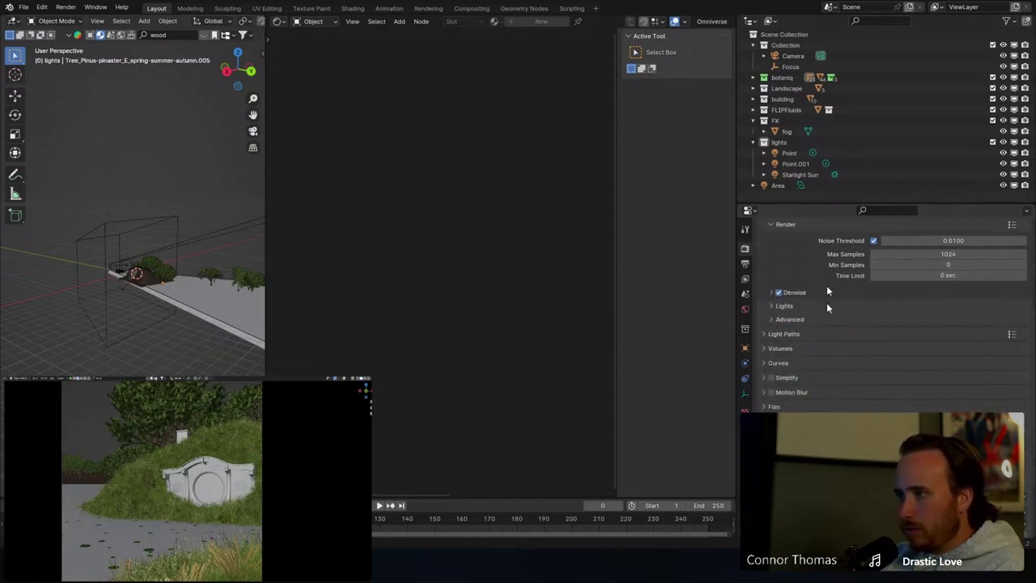
pyautogui.scroll(2, 886, 334)
pyautogui.scroll(-5, 874, 393)
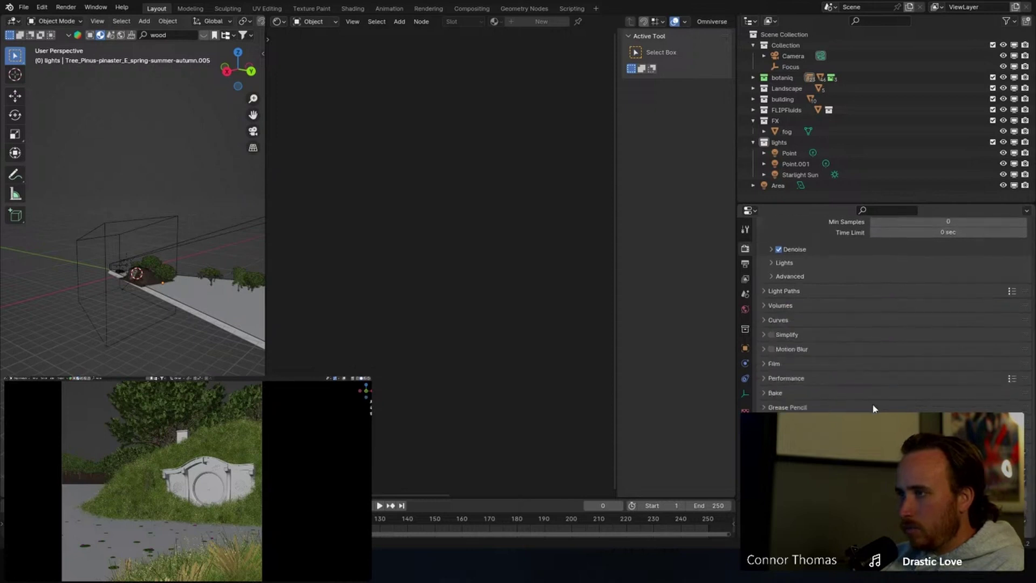
pyautogui.scroll(2, 851, 352)
pyautogui.scroll(-2, 849, 356)
pyautogui.scroll(2, 847, 357)
pyautogui.scroll(4, 796, 354)
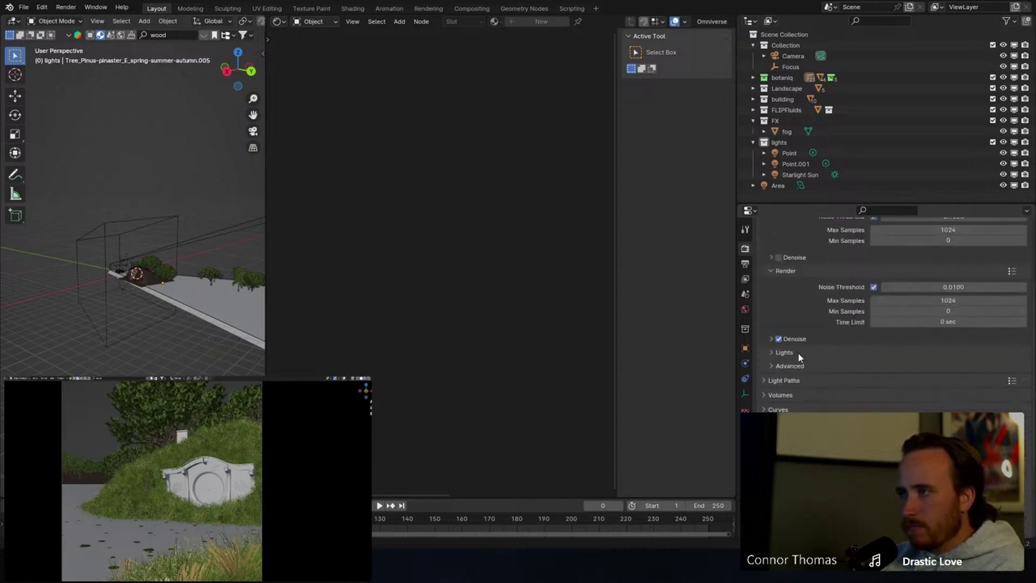
pyautogui.click(745, 263)
pyautogui.scroll(2, 811, 353)
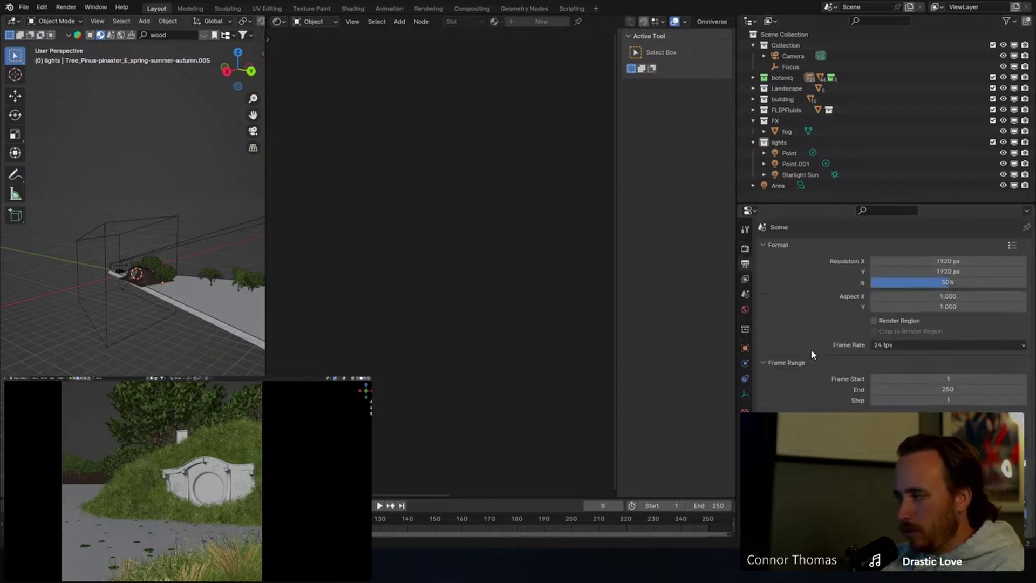
pyautogui.hotkey('ctrl', 's')
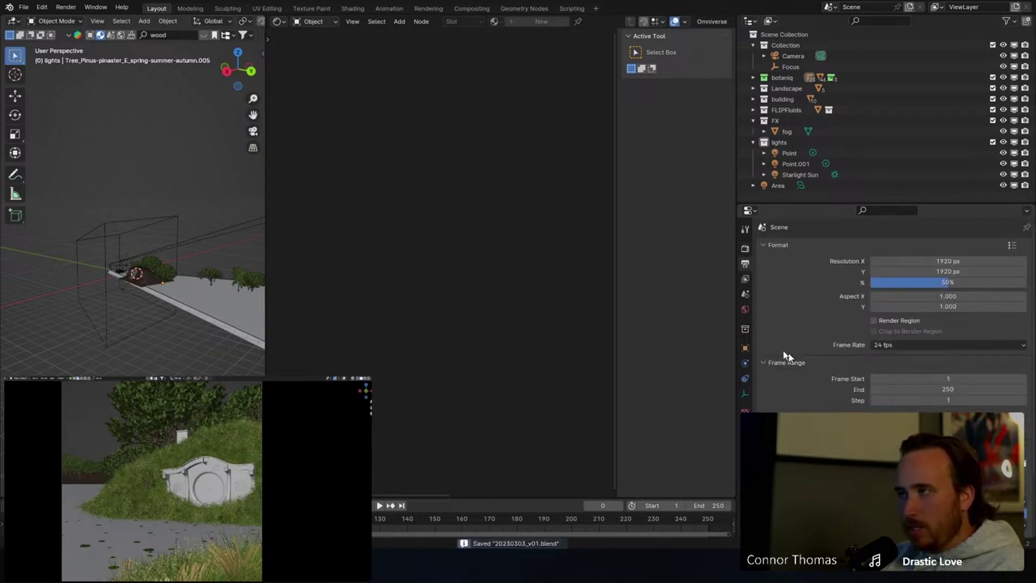
# Enable the Cryptomatte Object and Material passes for the view layer and save the scene file.
pyautogui.click(745, 278)
pyautogui.scroll(-3, 821, 297)
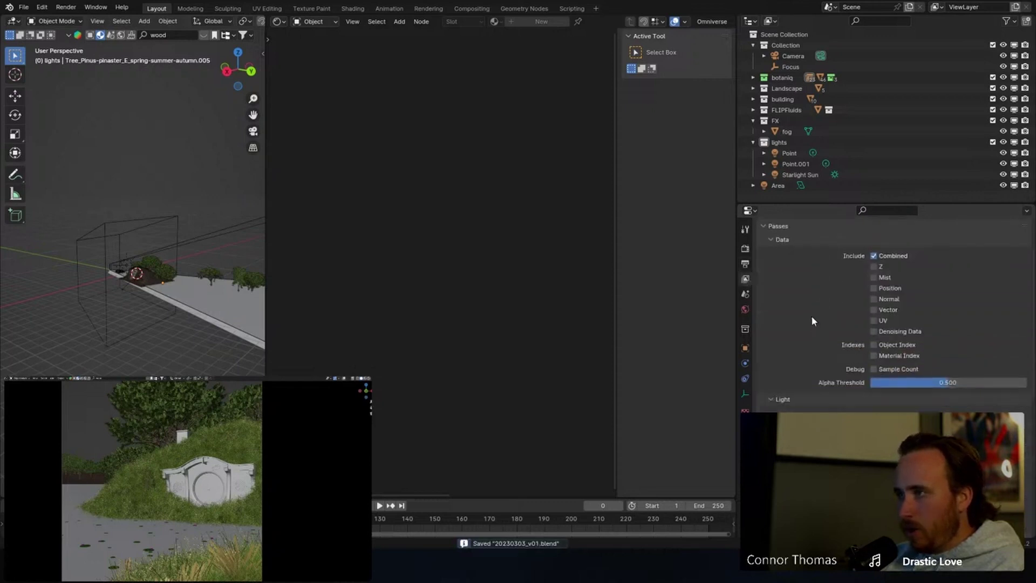
pyautogui.scroll(-8, 811, 321)
pyautogui.click(875, 374)
pyautogui.hotkey('ctrl', 's')
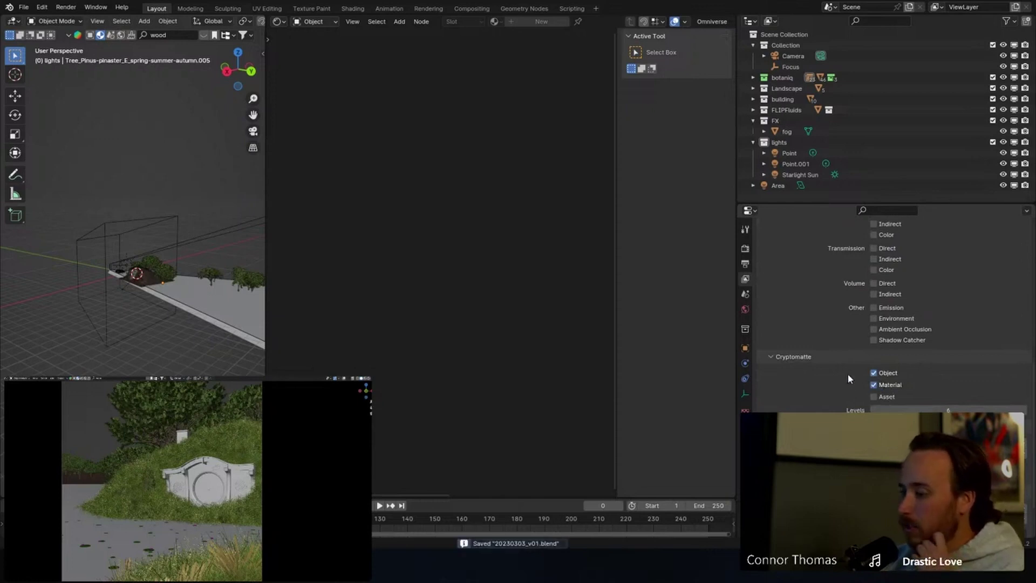
# Render the current frame and reposition the render result window.
pyautogui.press('F12')
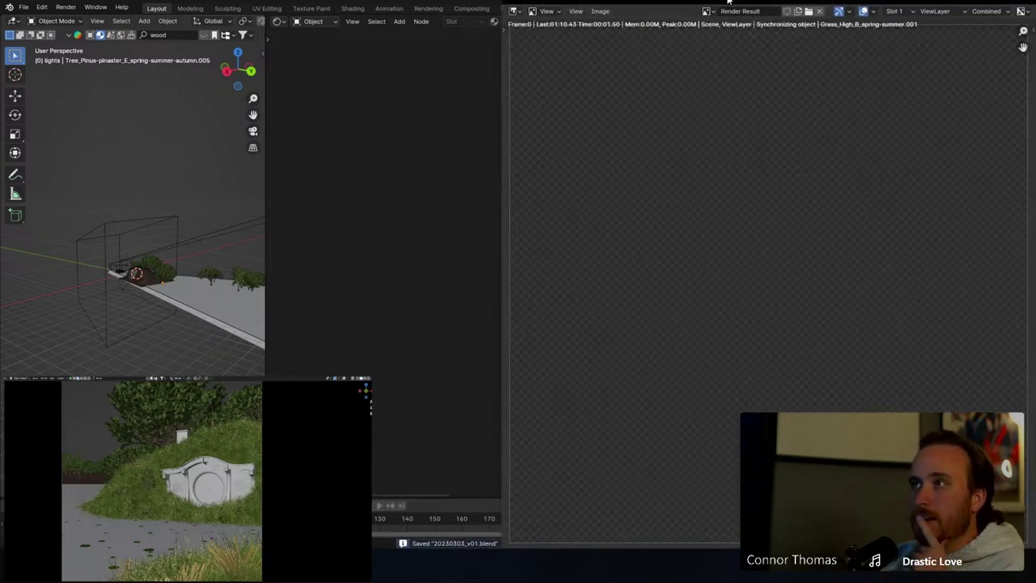
pyautogui.doubleClick(729, 1)
pyautogui.moveTo(729, 1); pyautogui.dragTo(666, 3)
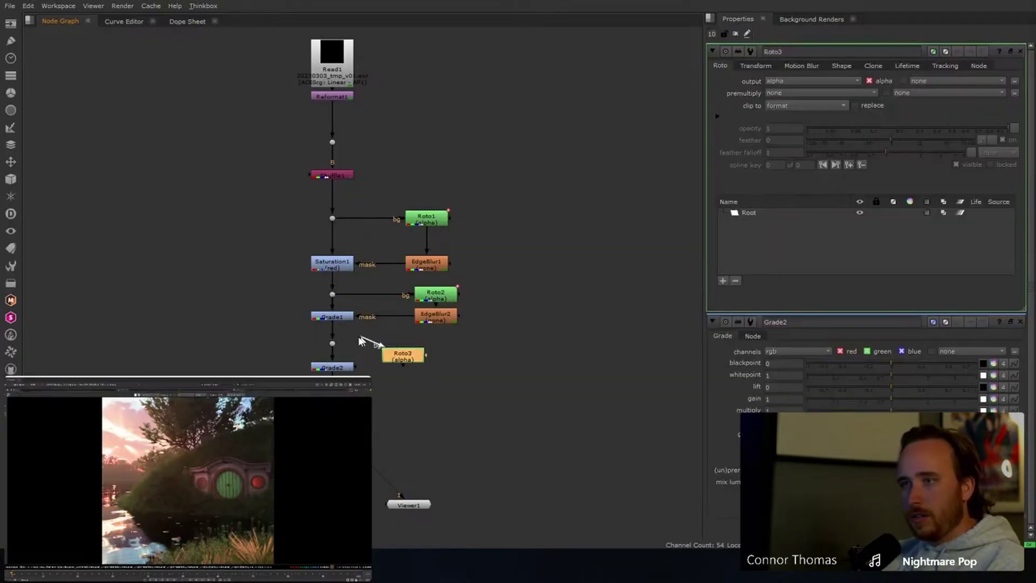
# In Nuke, connect Roto3's bg input to the dot below Grade1 and draw a closed Bezier around the foreground grass bank.
pyautogui.moveTo(360, 341); pyautogui.dragTo(333, 344)
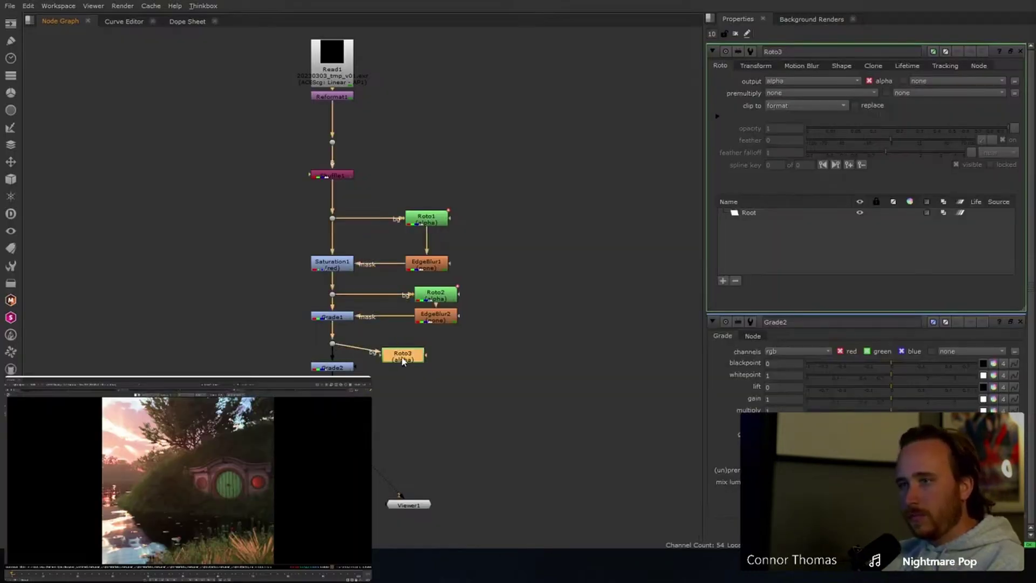
pyautogui.moveTo(405, 358); pyautogui.dragTo(437, 355)
pyautogui.click(284, 530)
pyautogui.click(210, 528)
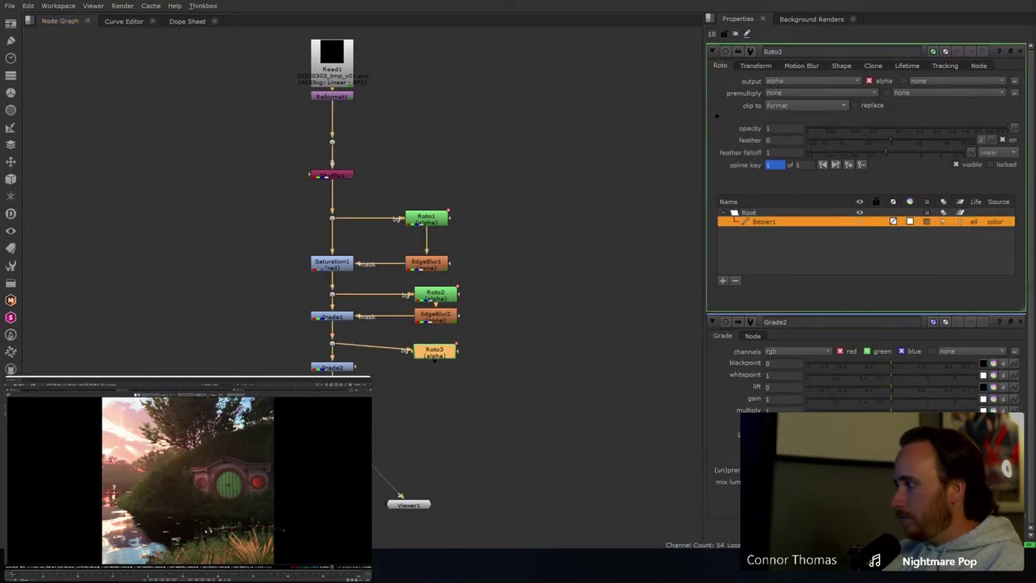
pyautogui.moveTo(159, 559); pyautogui.dragTo(168, 533, button='middle')
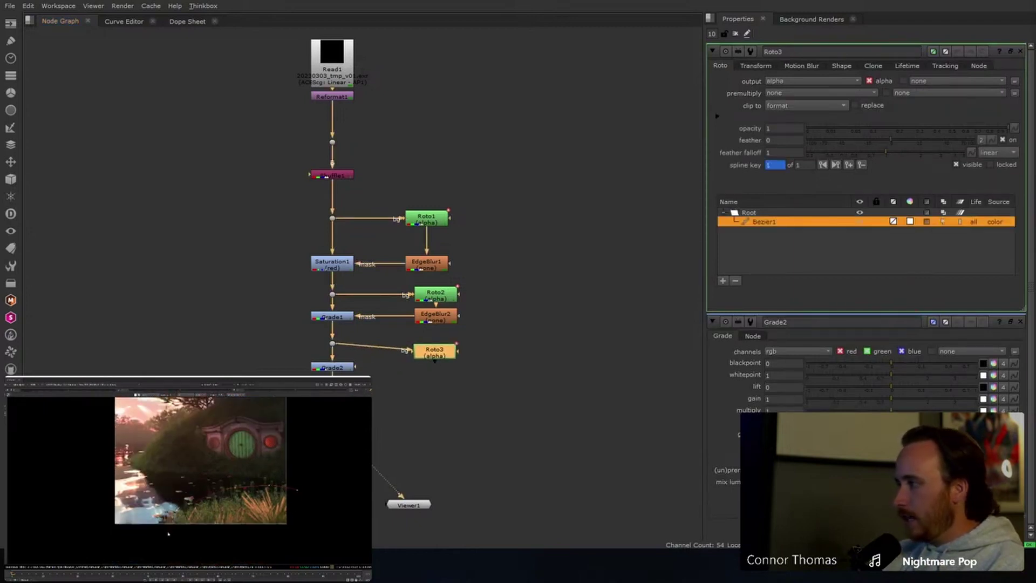
pyautogui.moveTo(279, 552); pyautogui.dragTo(300, 547)
pyautogui.moveTo(314, 526); pyautogui.dragTo(312, 501)
pyautogui.click(297, 490)
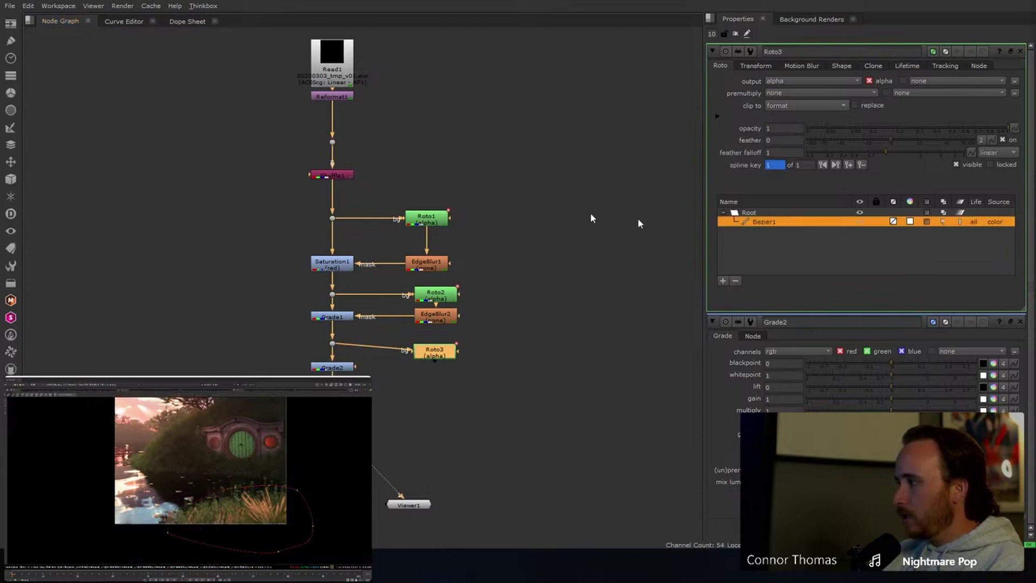
# Set Roto3's premultiply to rgba and close all open node properties.
pyautogui.click(782, 94)
pyautogui.click(787, 112)
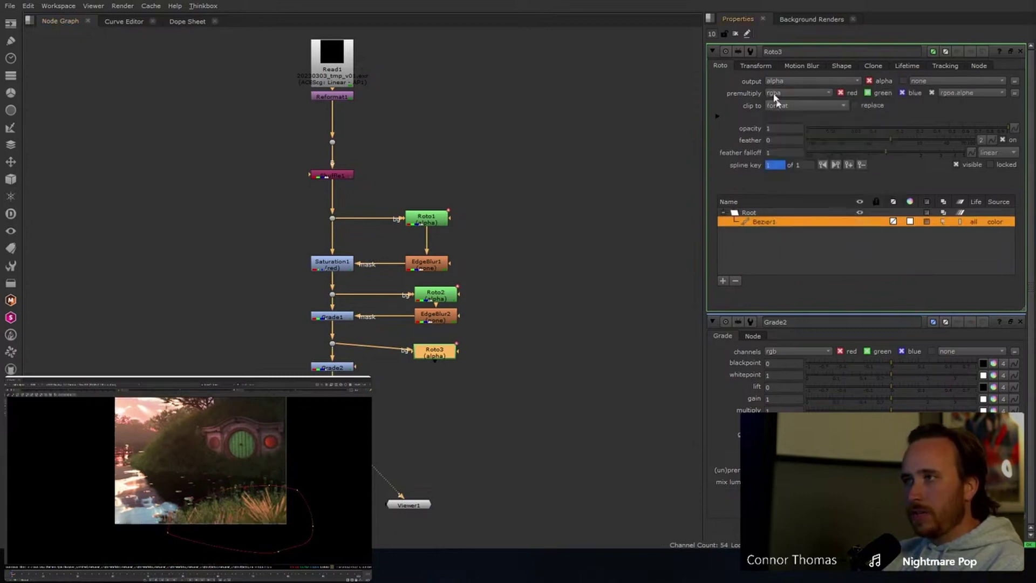
pyautogui.click(735, 33)
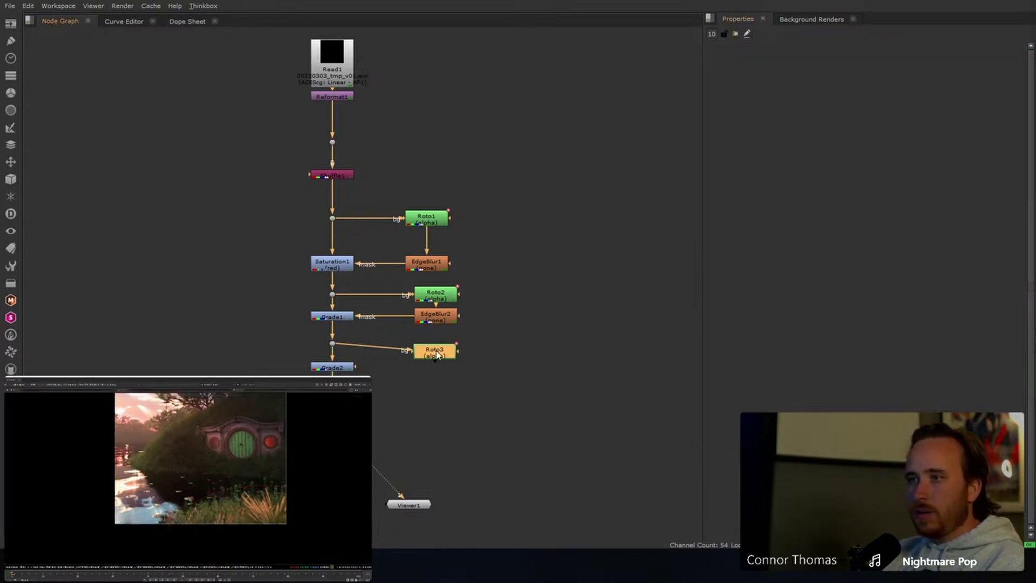
# Add an EdgeBlur node below Roto3, connect it as Grade2's mask, and align the nodes in the graph.
pyautogui.press('Tab')
pyautogui.write('edgeblur')
pyautogui.press('Return')
pyautogui.click(561, 354)
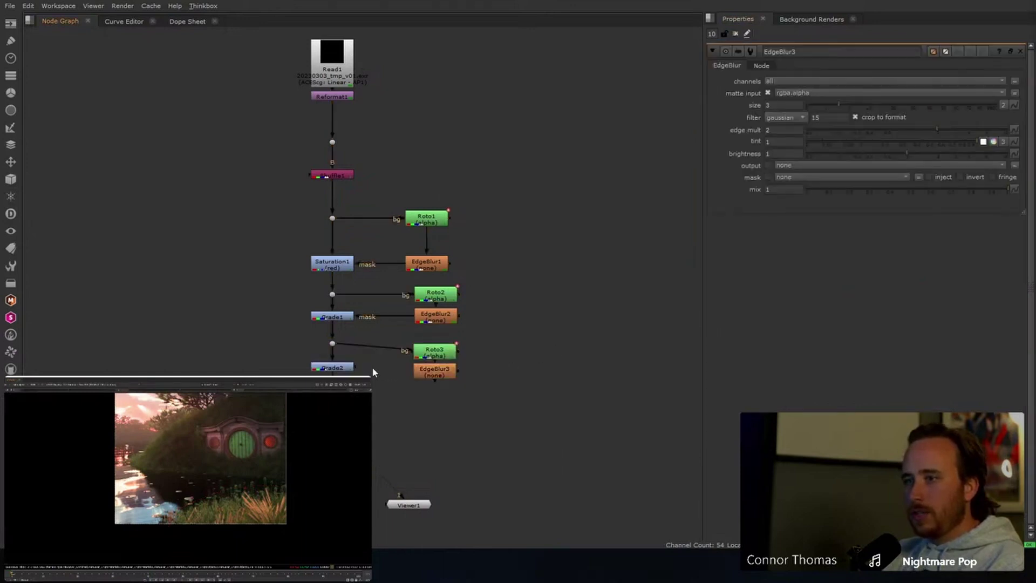
pyautogui.moveTo(357, 368); pyautogui.dragTo(417, 376)
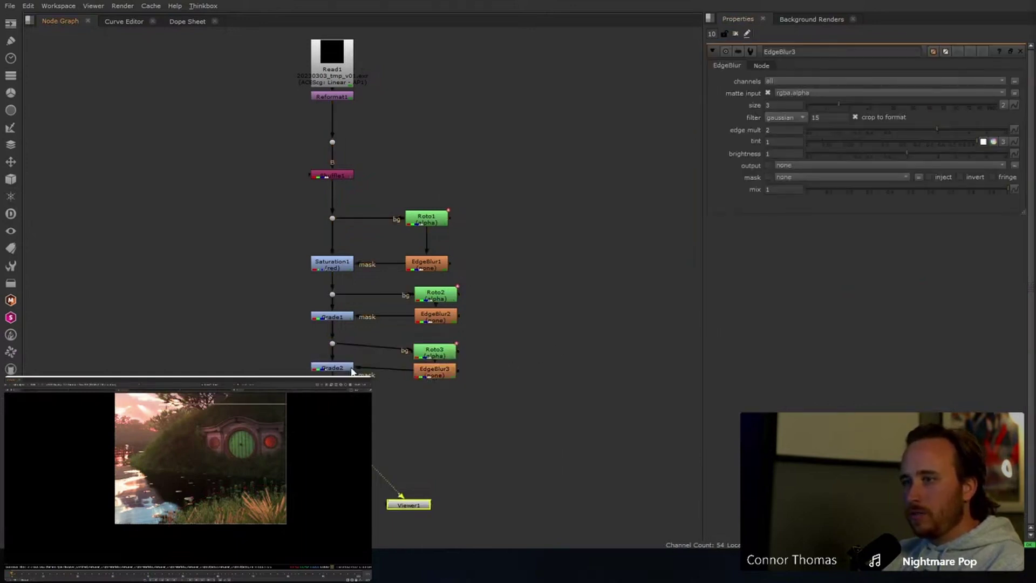
pyautogui.moveTo(331, 368); pyautogui.dragTo(331, 372)
pyautogui.moveTo(434, 351); pyautogui.dragTo(434, 342)
pyautogui.click(470, 354)
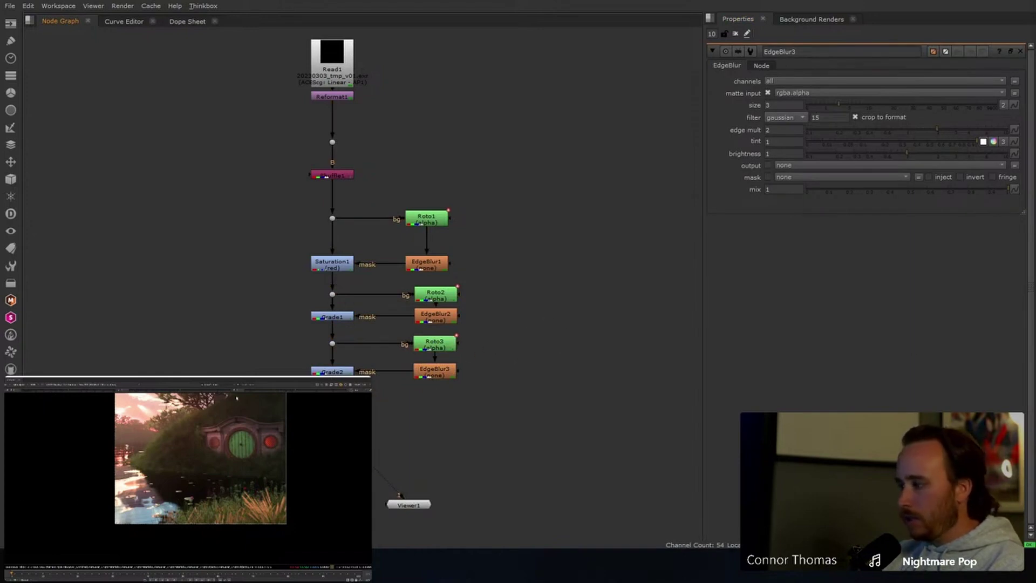
# Set the size of the EdgeBlur3 node under Roto3 to 300.
pyautogui.moveTo(237, 397); pyautogui.dragTo(240, 447, button='middle')
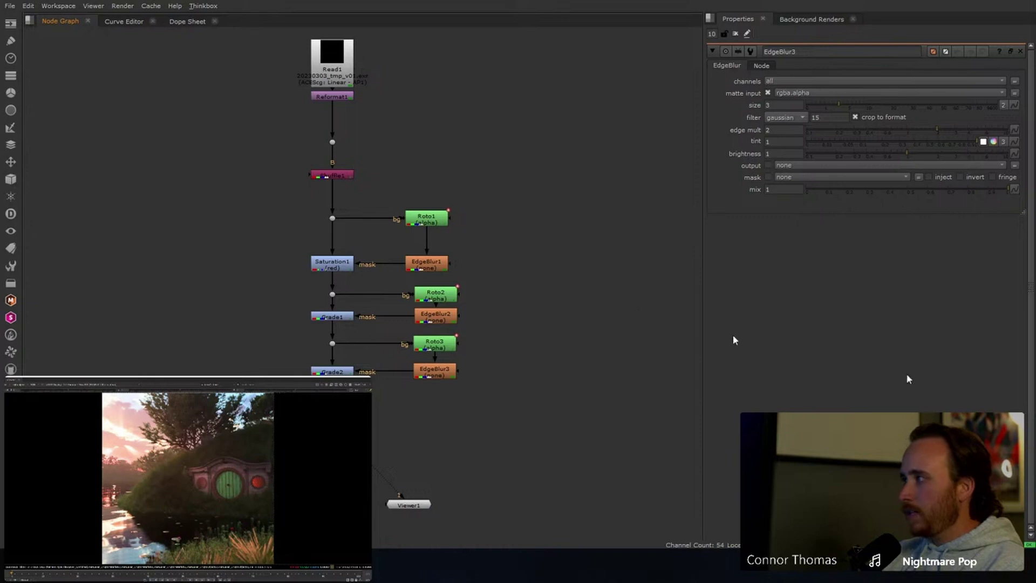
pyautogui.doubleClick(434, 345)
pyautogui.click(735, 34)
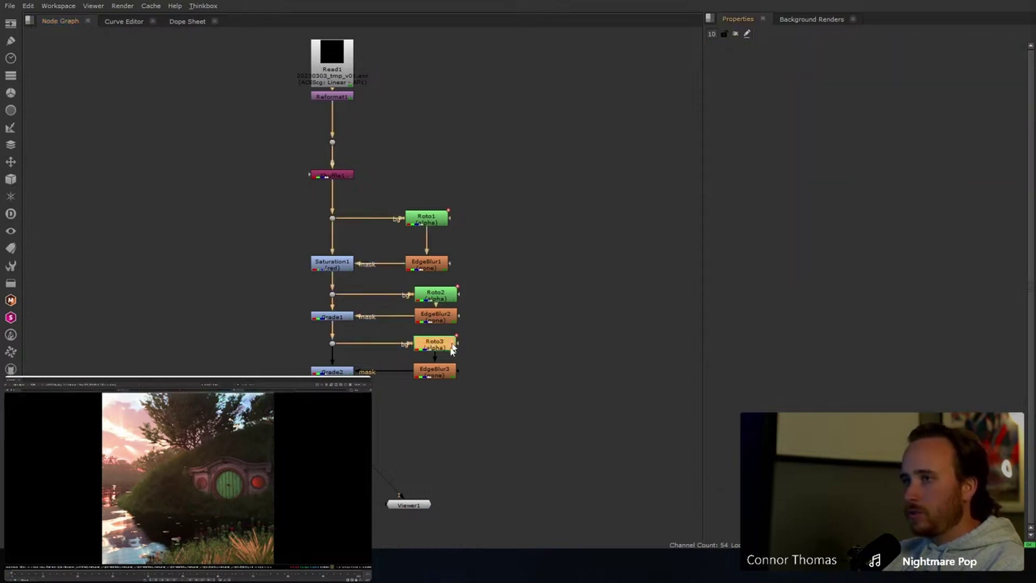
pyautogui.doubleClick(432, 377)
pyautogui.click(780, 102)
pyautogui.write('00')
pyautogui.press('Return')
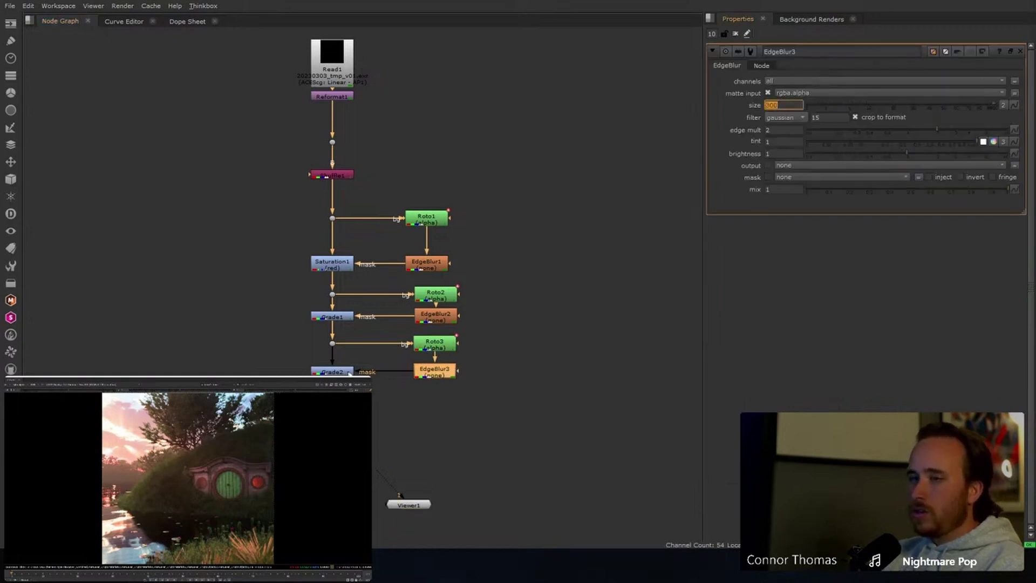
pyautogui.click(534, 222)
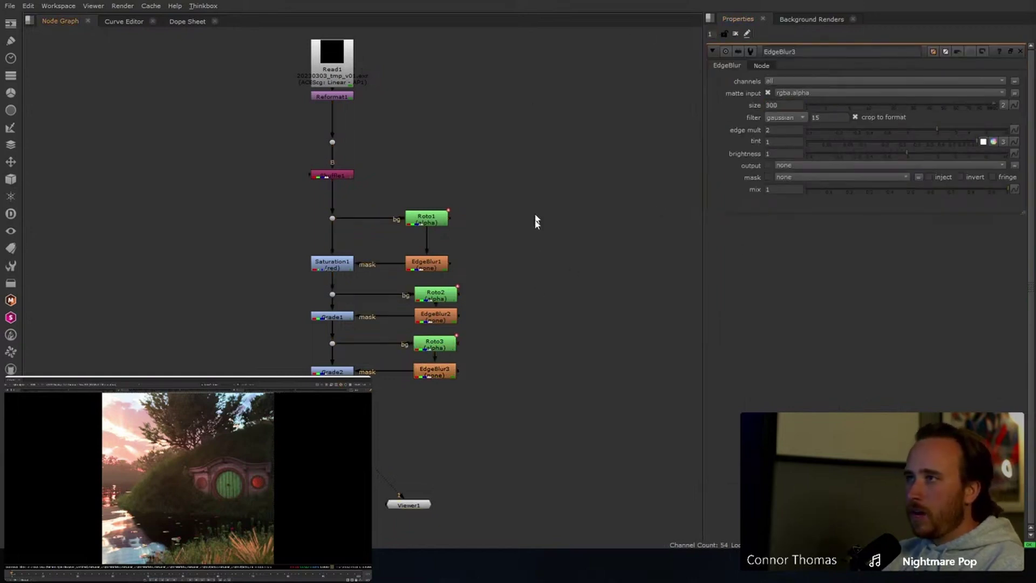
# Open the Grade2 node's properties and raise its whitepoint slightly for the masked foreground.
pyautogui.doubleClick(332, 371)
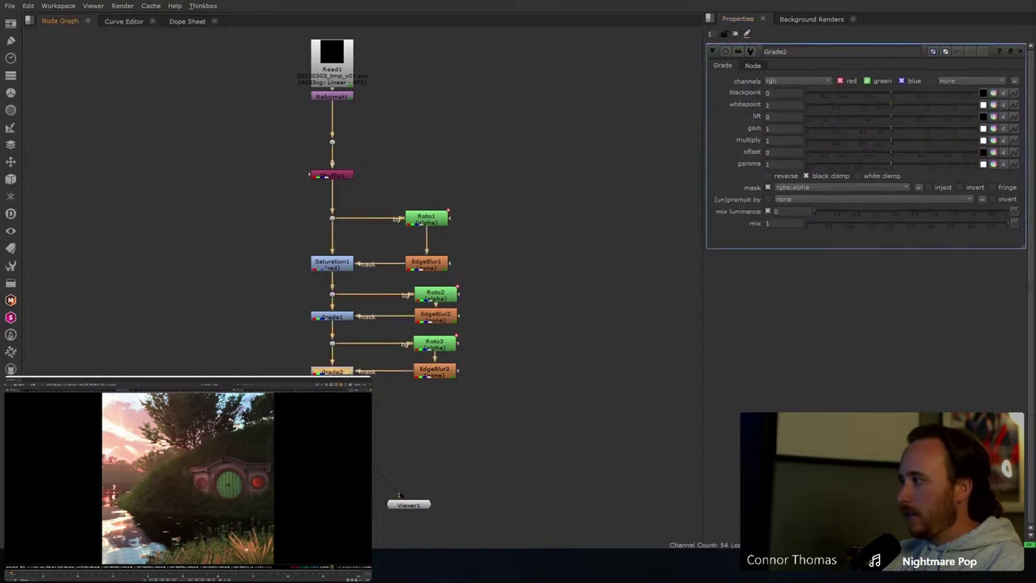
pyautogui.press('ctrl')
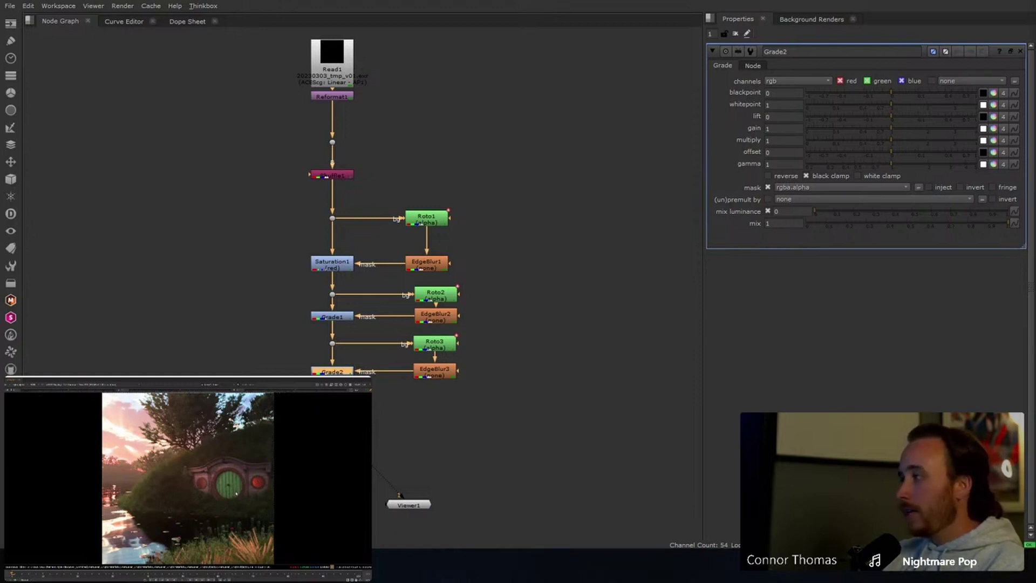
pyautogui.click(735, 34)
pyautogui.click(537, 447)
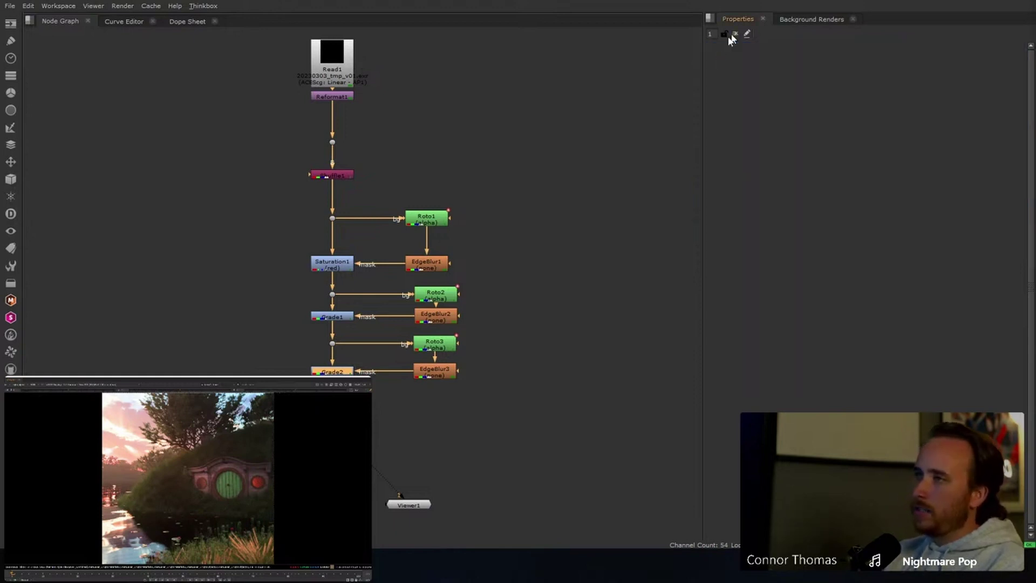
pyautogui.doubleClick(332, 371)
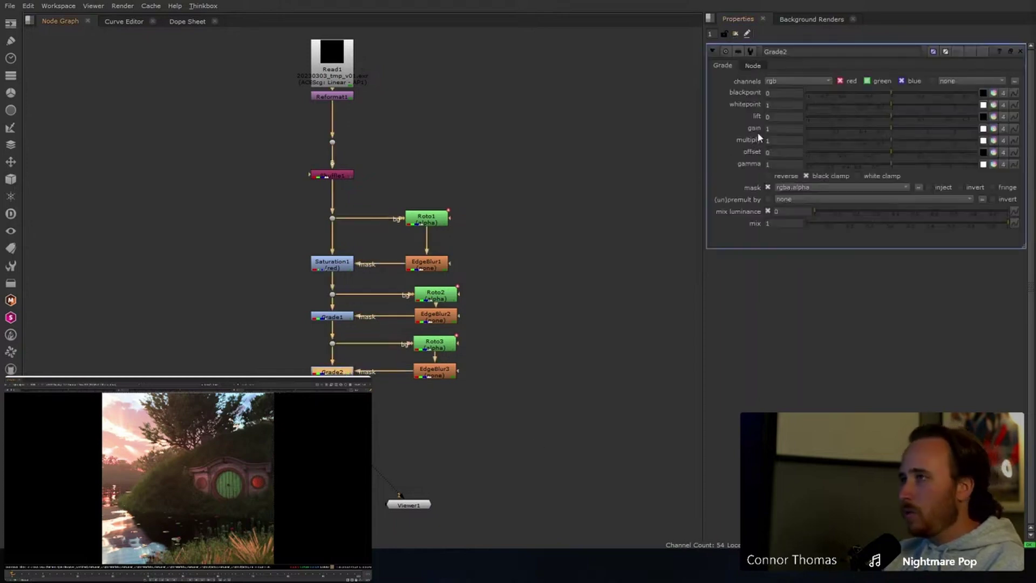
pyautogui.moveTo(889, 103); pyautogui.dragTo(912, 106)
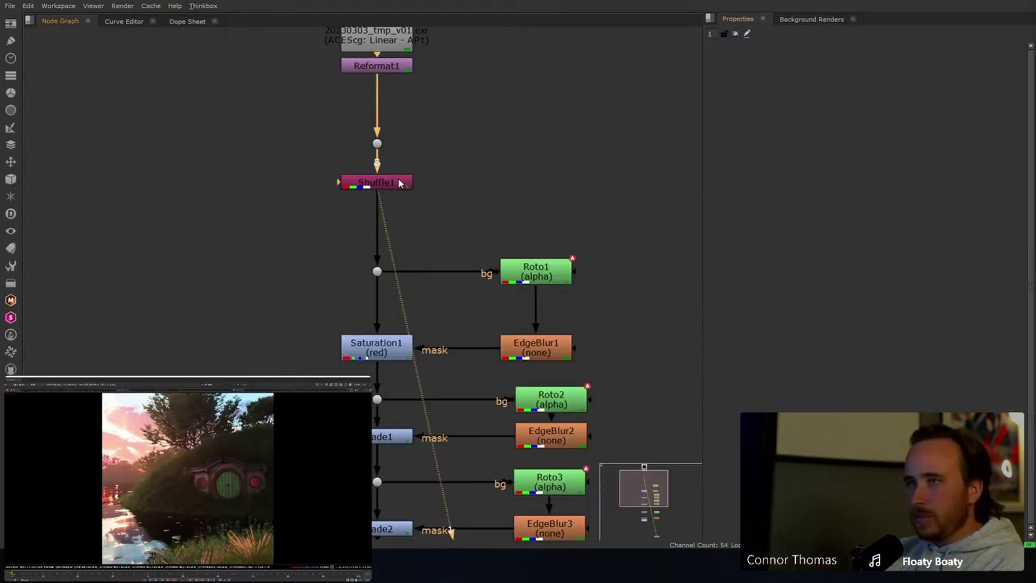
# Add a Glow node and insert it directly below Shuffle1 in the main branch.
pyautogui.press('Tab')
pyautogui.write('glow')
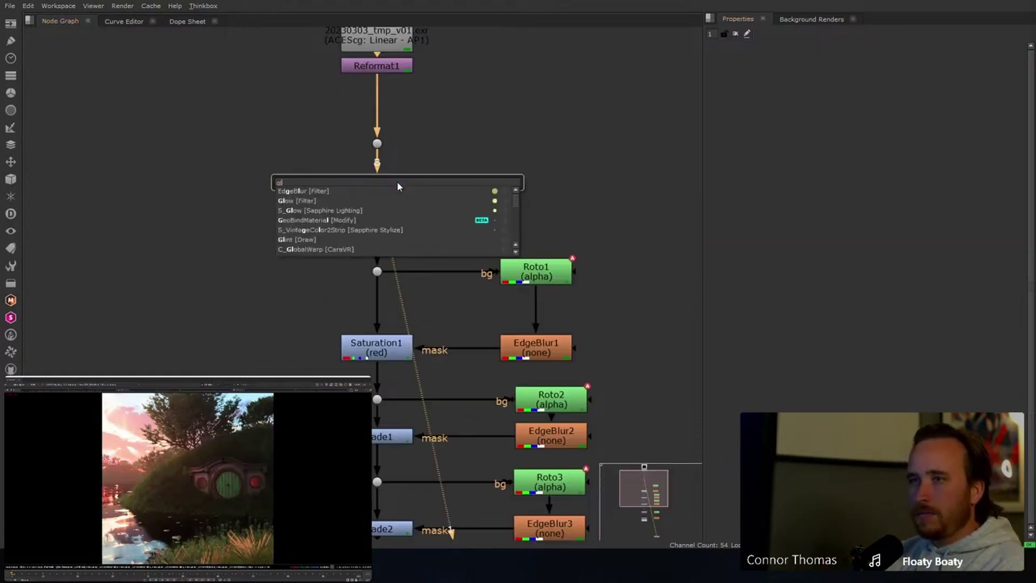
pyautogui.press('Return')
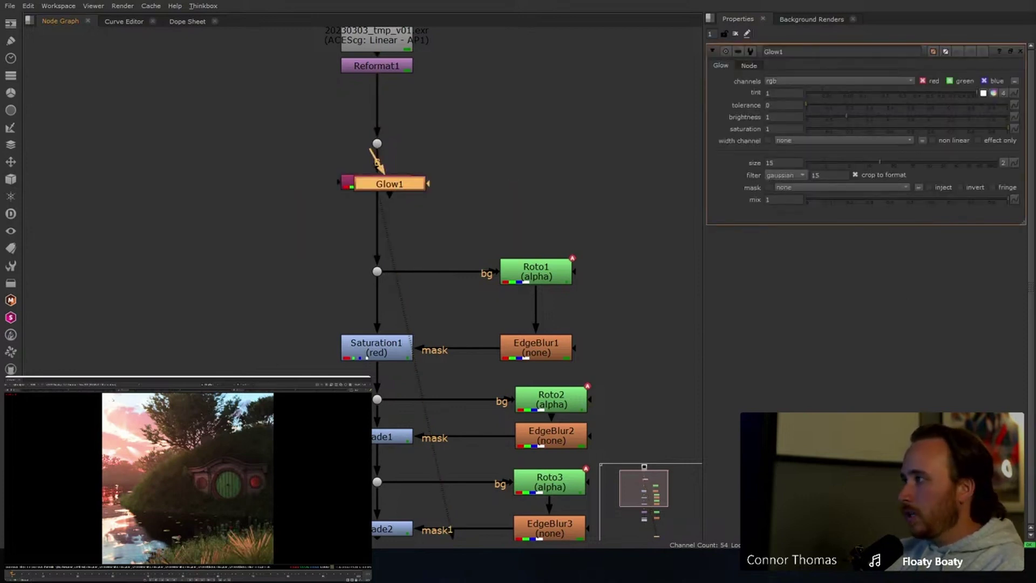
pyautogui.moveTo(382, 183); pyautogui.dragTo(377, 226)
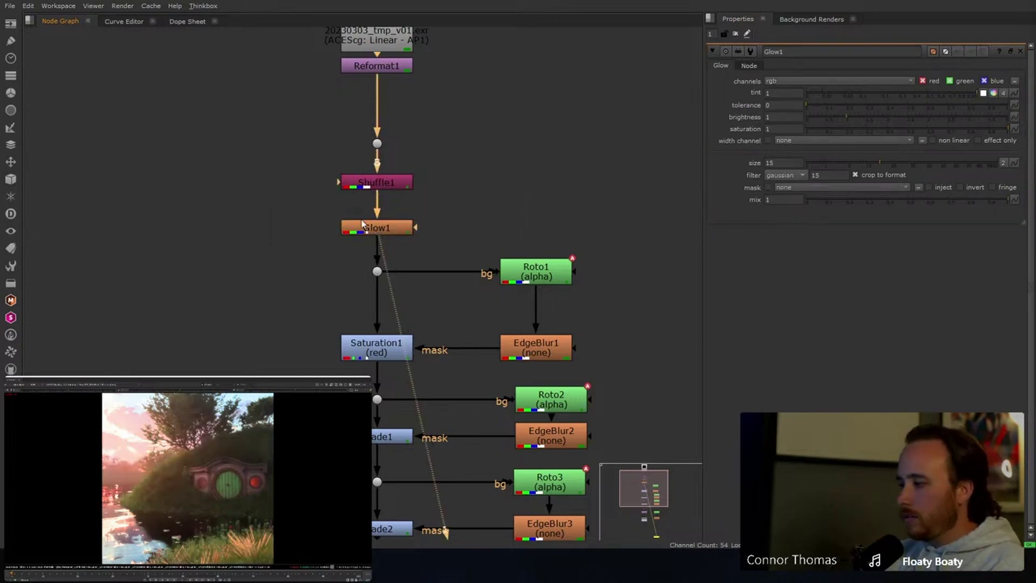
# Set the Glow1 node's tolerance to 0.21.
pyautogui.click(393, 231)
pyautogui.moveTo(839, 102)
pyautogui.mouseDown()
pyautogui.moveTo(868, 105)
pyautogui.moveTo(847, 106)
pyautogui.mouseUp()
pyautogui.rightClick(847, 106)
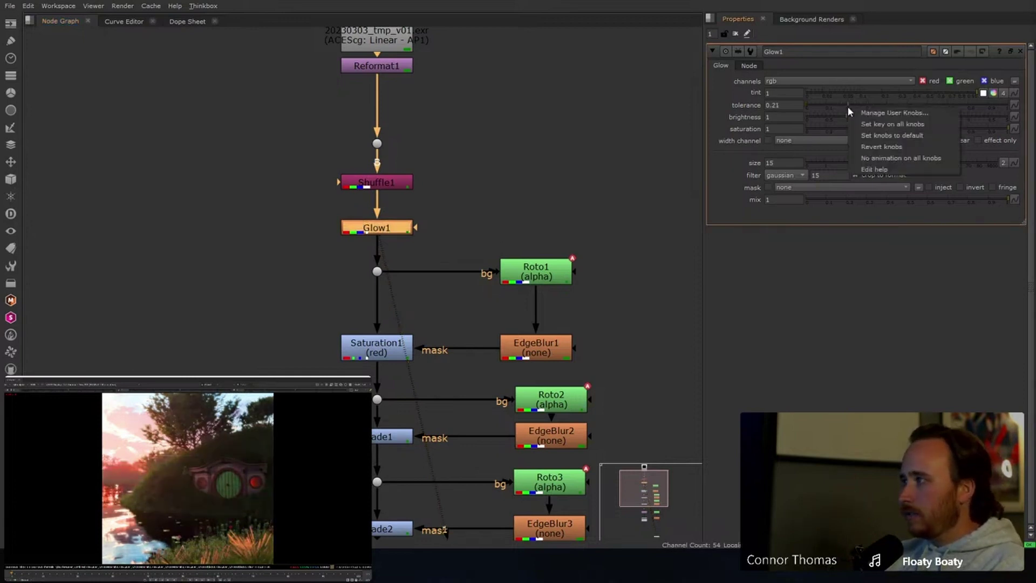
# Compare the image with and without the Glow1 effect by toggling the node off and on.
pyautogui.click(631, 194)
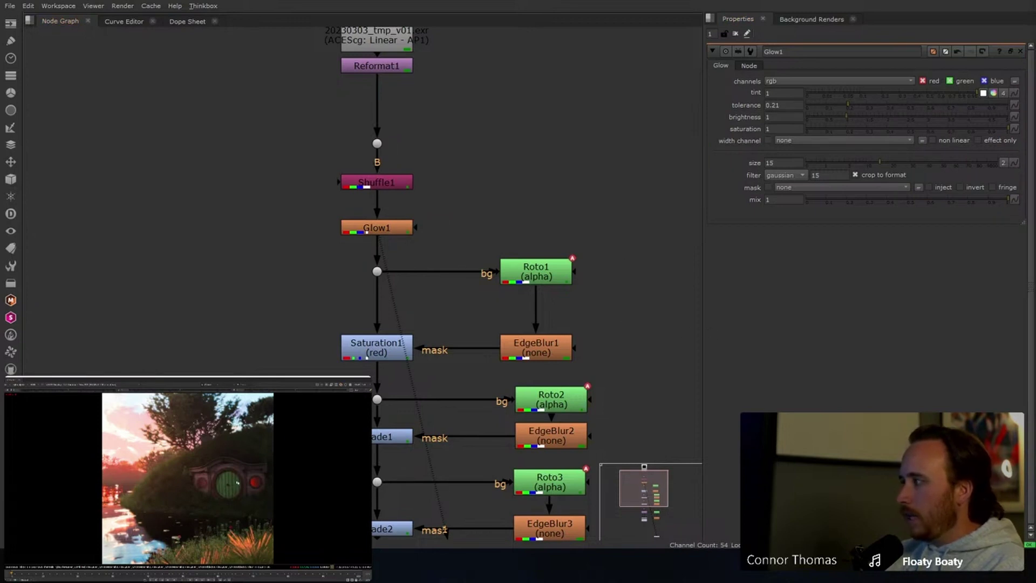
pyautogui.click(389, 230)
pyautogui.press('d')
pyautogui.press('d')
pyautogui.press('d')
pyautogui.press('d')
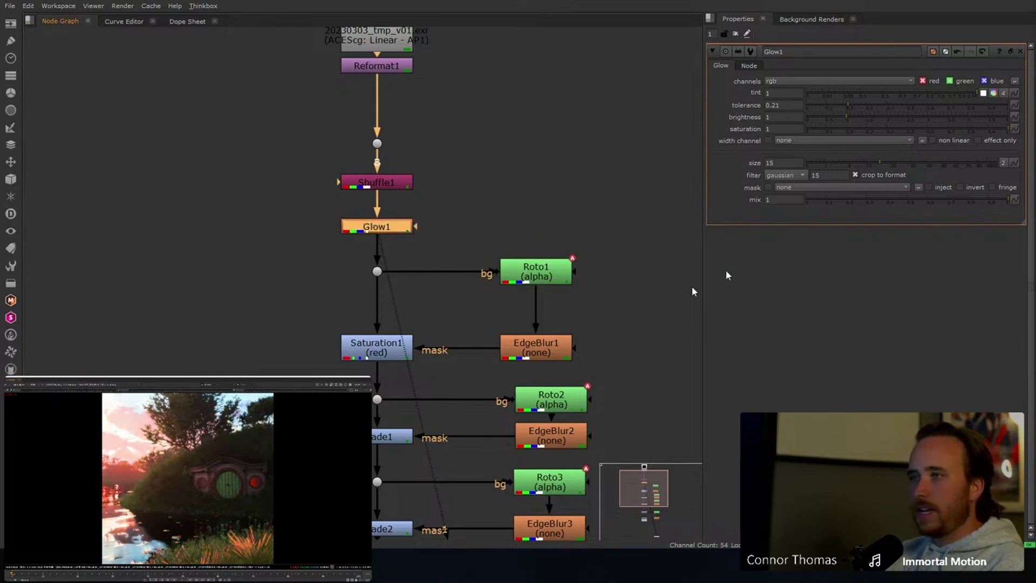
# Add a Roto node beside Glow1, with its bg input on Shuffle1 and its output feeding Glow1's mask.
pyautogui.click(496, 216)
pyautogui.press('o')
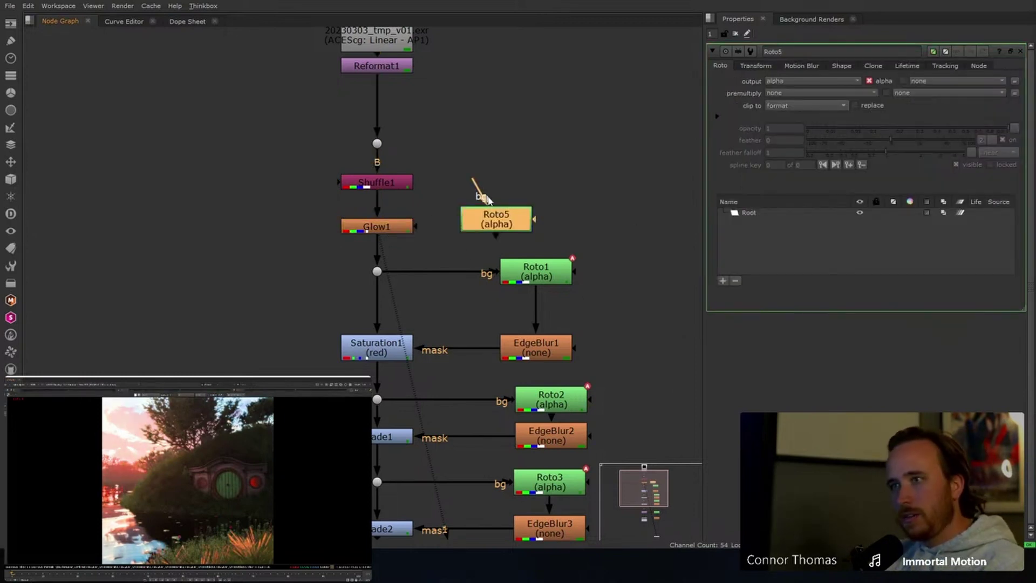
pyautogui.moveTo(459, 206); pyautogui.dragTo(391, 184)
pyautogui.moveTo(420, 227); pyautogui.dragTo(504, 222)
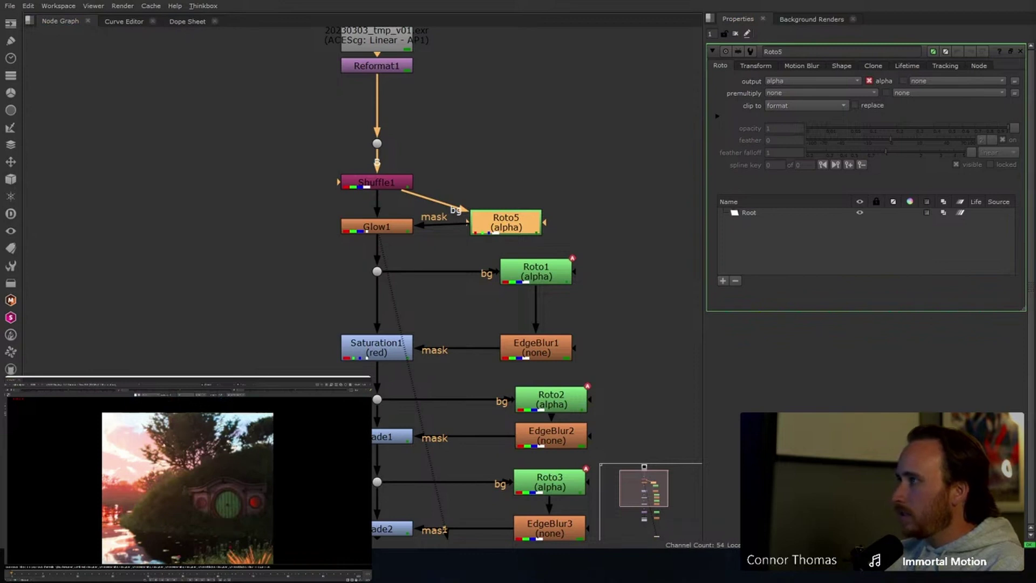
# Draw a closed Bezier shape in Roto5 over the treetops in the image's upper-right area, extending past the frame edge.
pyautogui.click(186, 424)
pyautogui.click(185, 446)
pyautogui.click(275, 449)
pyautogui.click(316, 433)
pyautogui.click(278, 406)
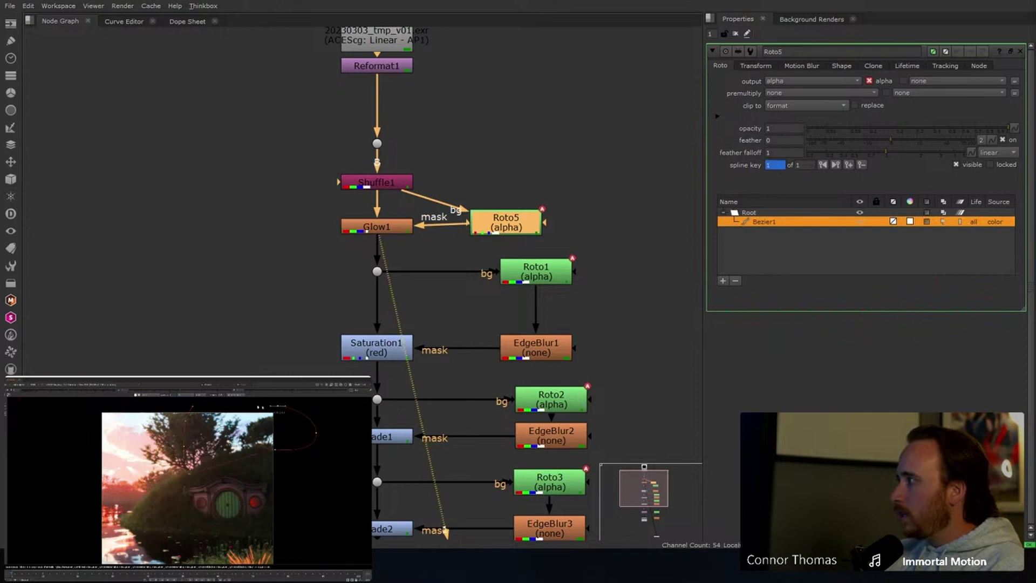
pyautogui.click(192, 406)
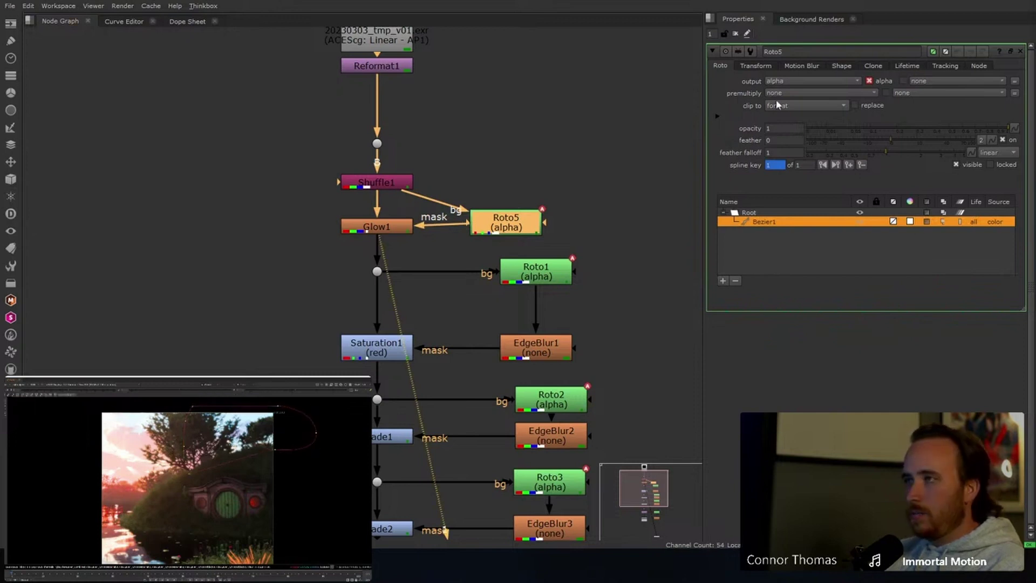
# Set Roto5's premultiply to rgba, then check Glow1's mask settings and clear the open node properties.
pyautogui.click(799, 92)
pyautogui.click(783, 135)
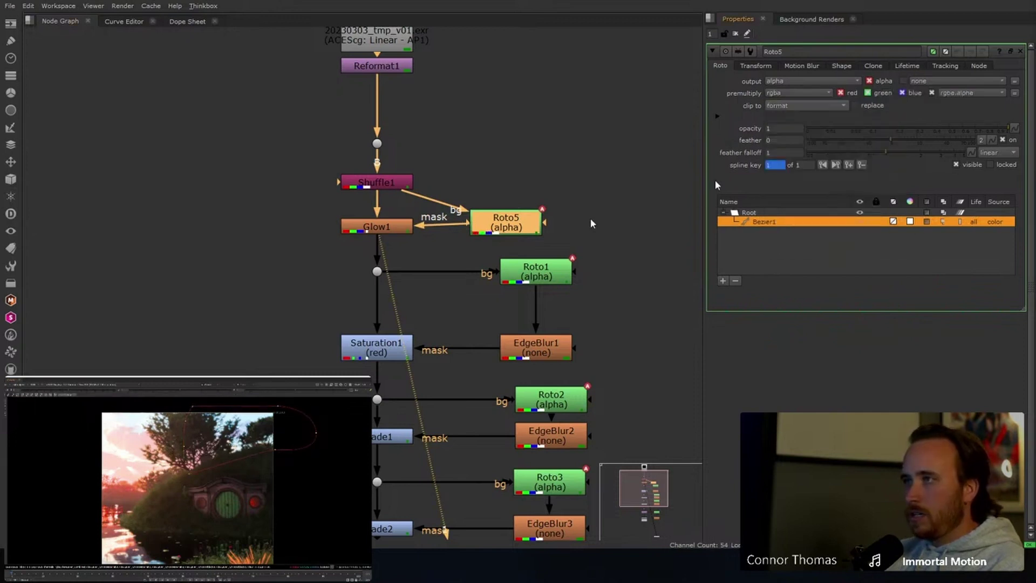
pyautogui.doubleClick(367, 231)
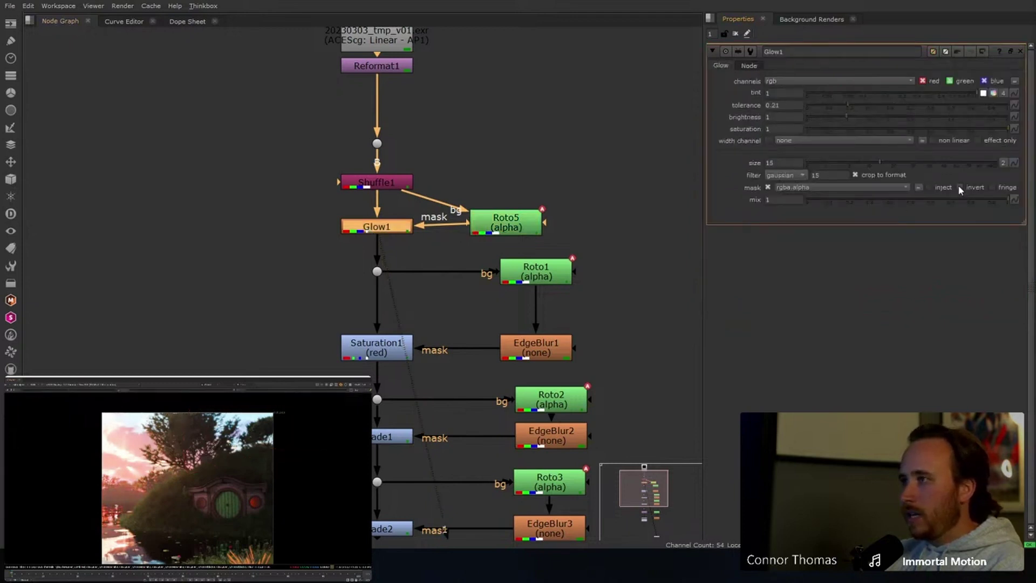
pyautogui.click(735, 34)
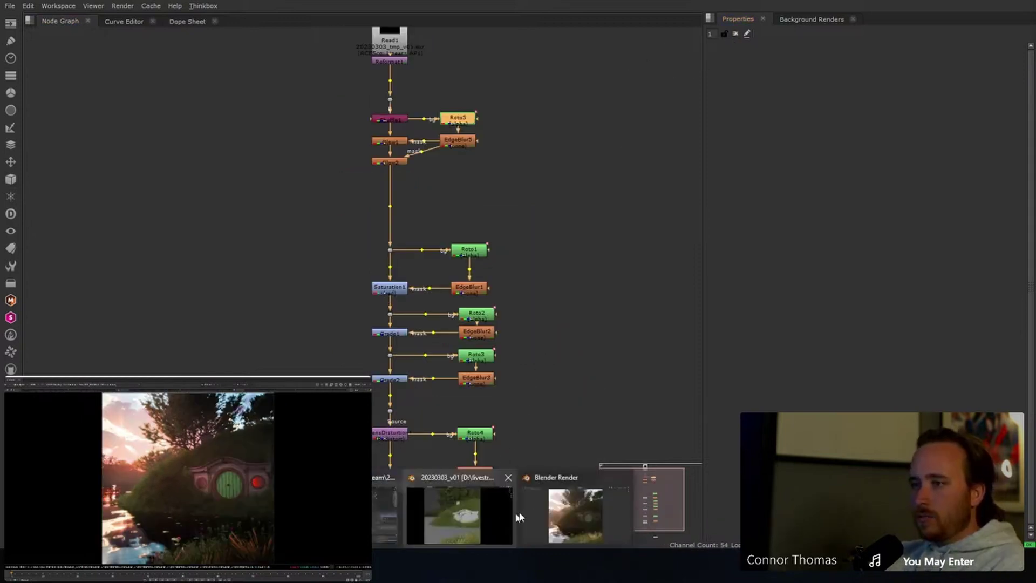
# Switch to the Blender render window and save the finished render as 20230303_v01.exr in the output folder.
pyautogui.click(554, 513)
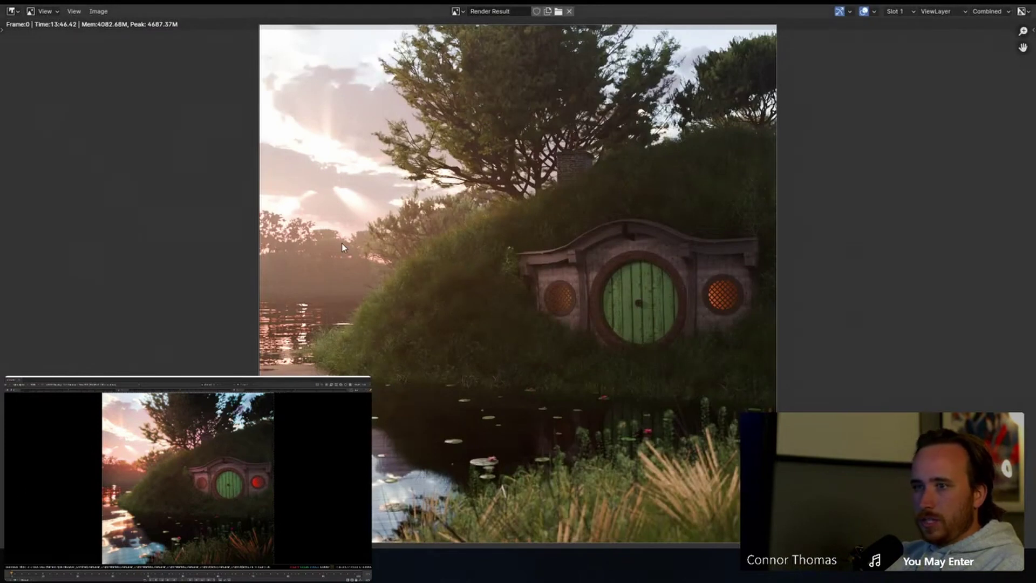
pyautogui.click(99, 10)
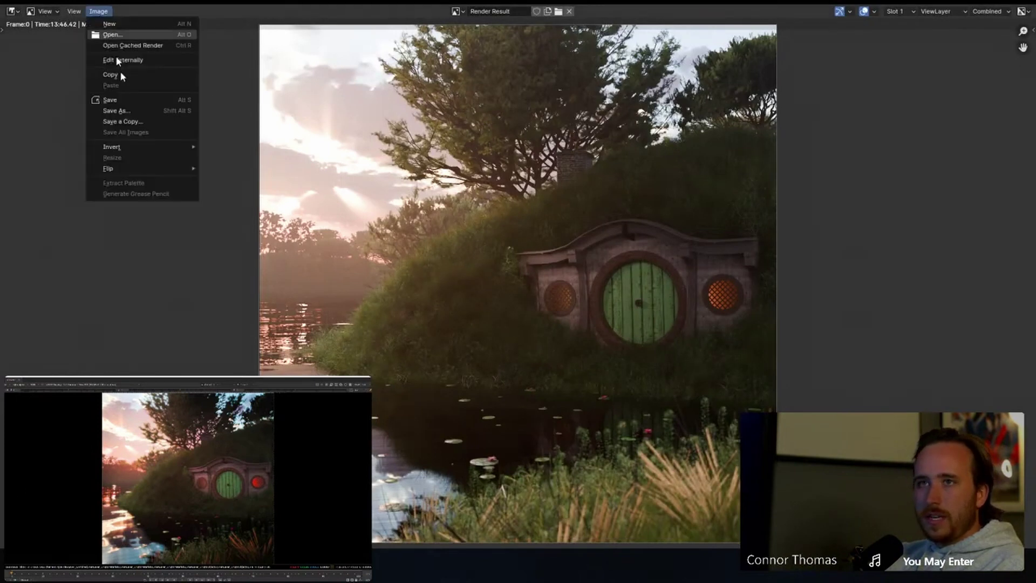
pyautogui.click(134, 112)
pyautogui.click(435, 406)
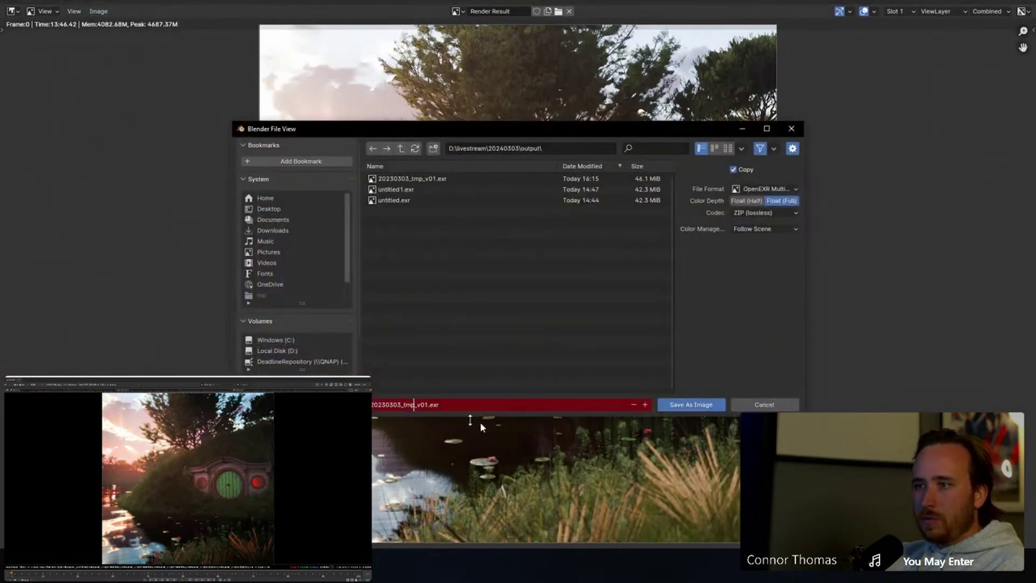
pyautogui.press('BackSpace')
pyautogui.press('BackSpace')
pyautogui.press('BackSpace')
pyautogui.press('BackSpace')
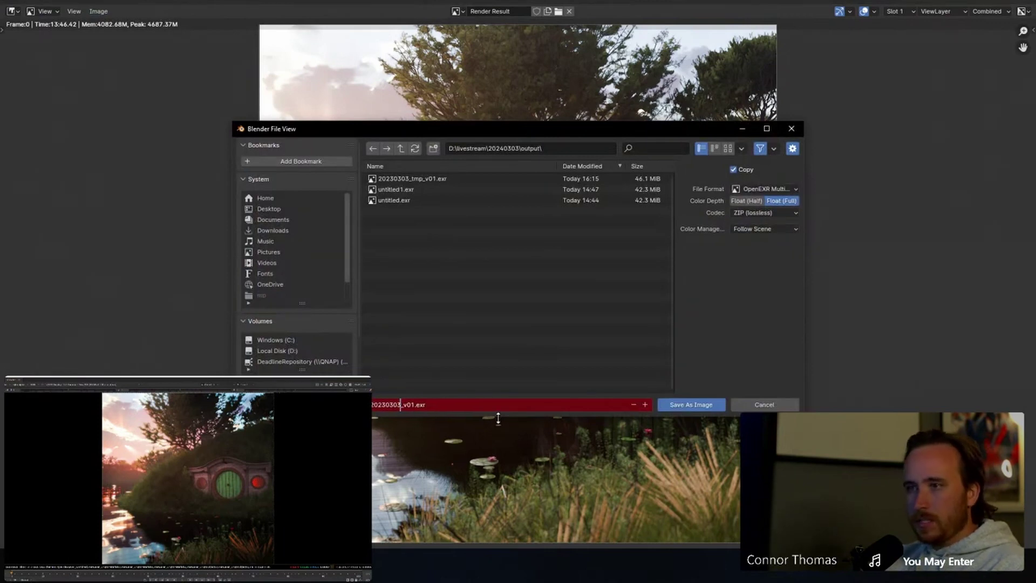
pyautogui.click(687, 404)
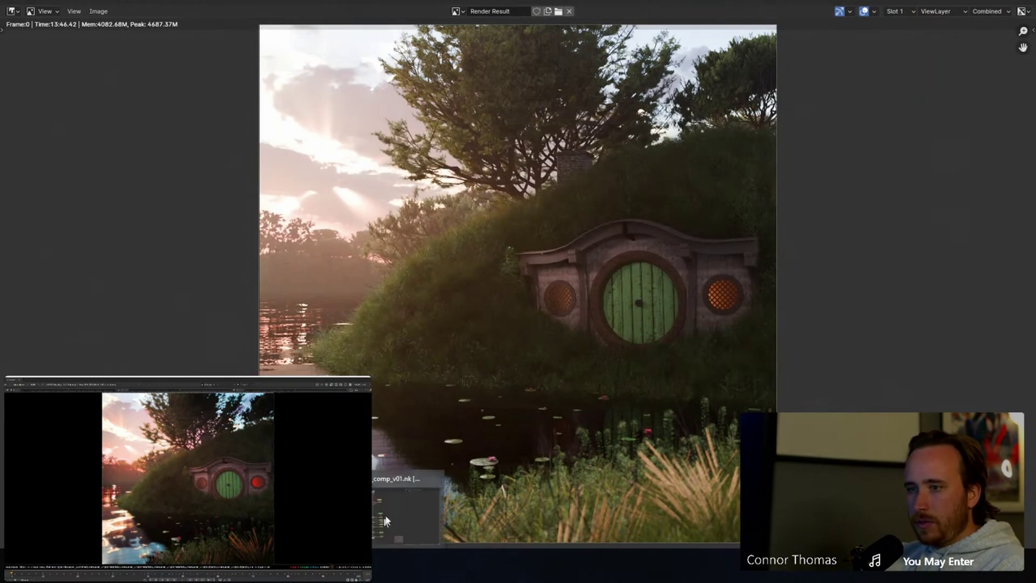
# Switch back to Nuke, read in 20230303_v01.exr and connect it to the dot above Shuffle1 in place of the temporary render.
pyautogui.hotkey('alt', 'Tab')
pyautogui.moveTo(506, 97); pyautogui.dragTo(493, 179, button='middle')
pyautogui.doubleClick(387, 141)
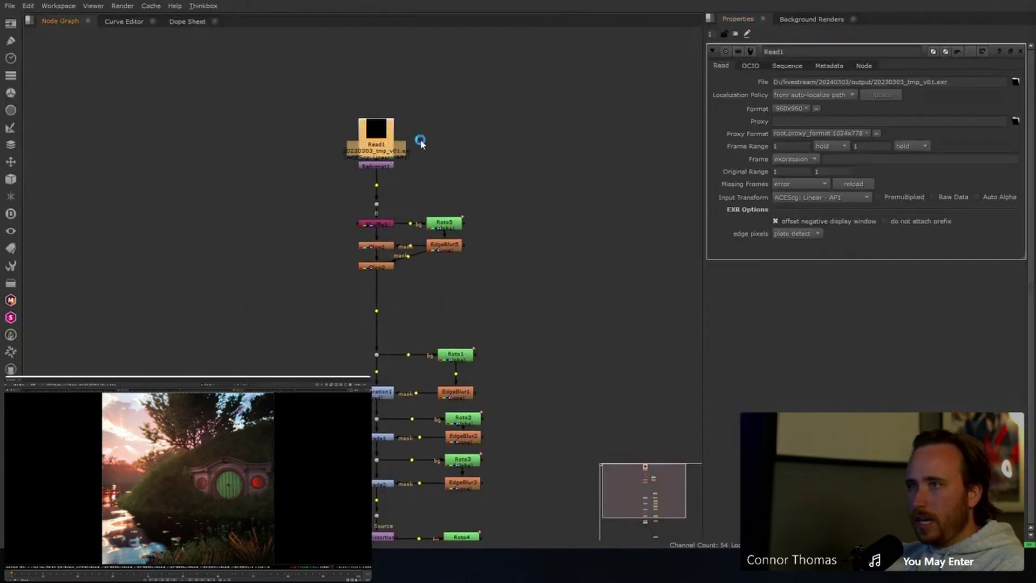
pyautogui.press('r')
pyautogui.click(416, 108)
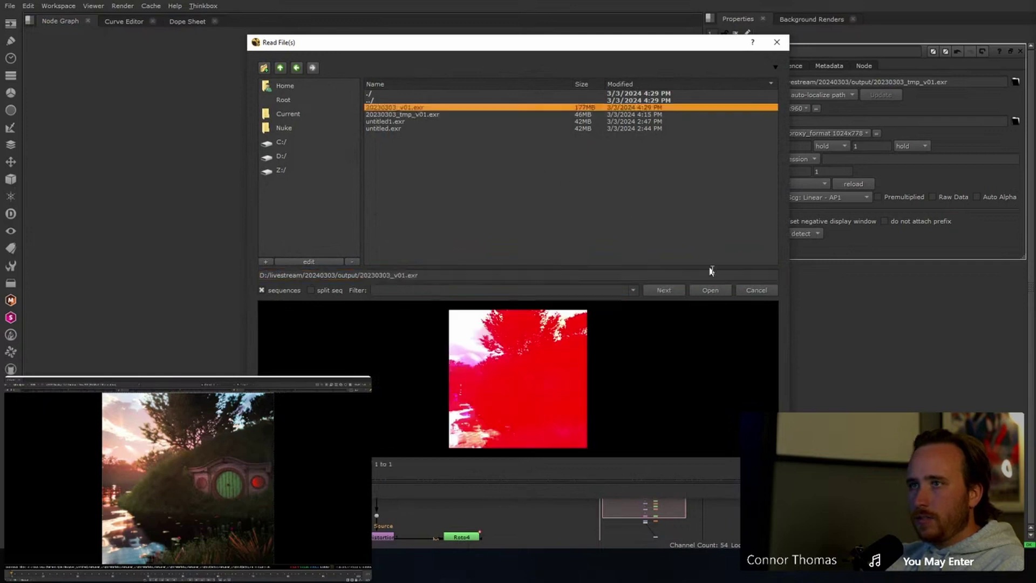
pyautogui.click(710, 290)
pyautogui.moveTo(412, 157); pyautogui.dragTo(438, 168)
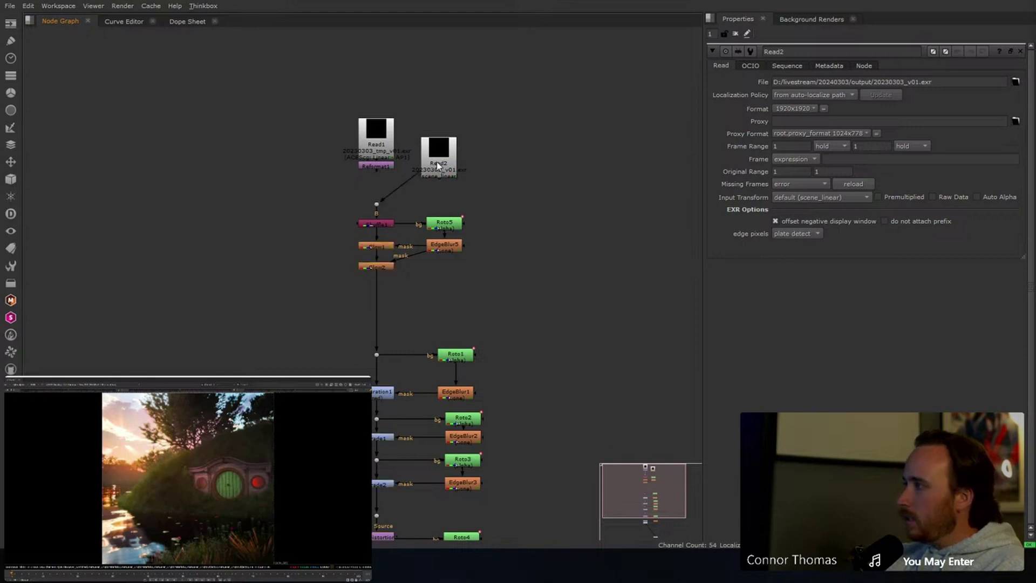
pyautogui.press('ctrl')
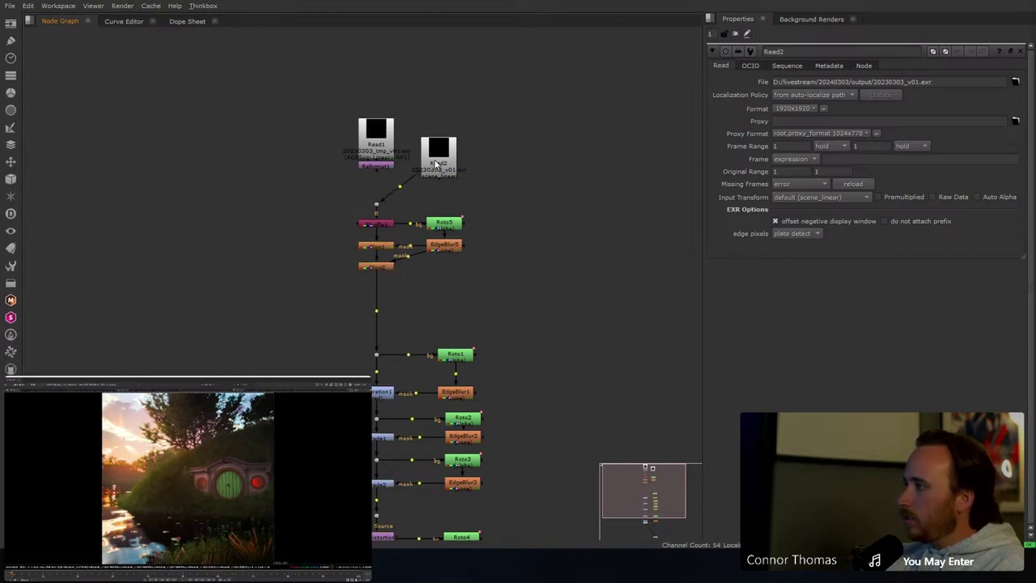